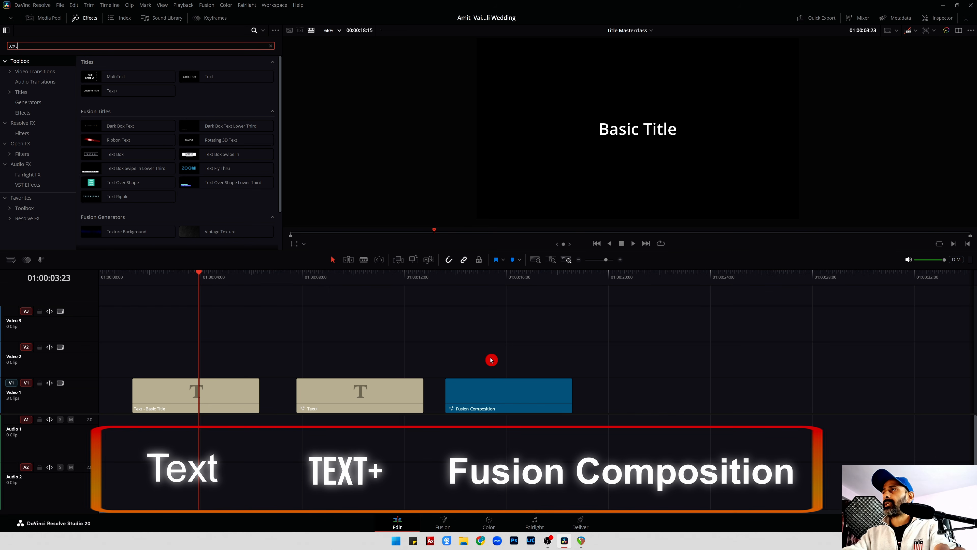
Step: Search the effects library for "text" and select the Text+ clip on the timeline
{"action": "left_click", "coordinate": [86, 20]}
{"action": "left_click", "coordinate": [85, 20]}
{"action": "double_click", "coordinate": [2, 42]}
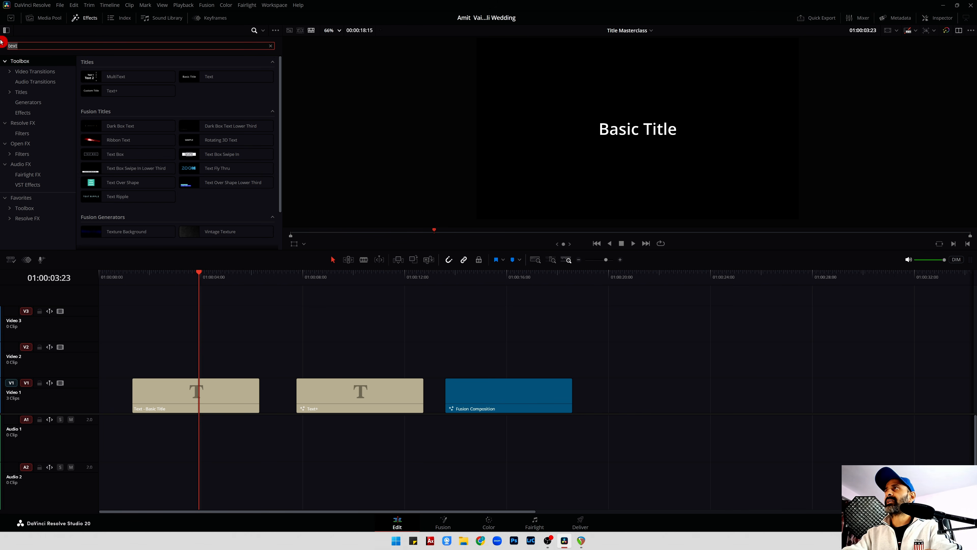
{"action": "left_click", "coordinate": [254, 30]}
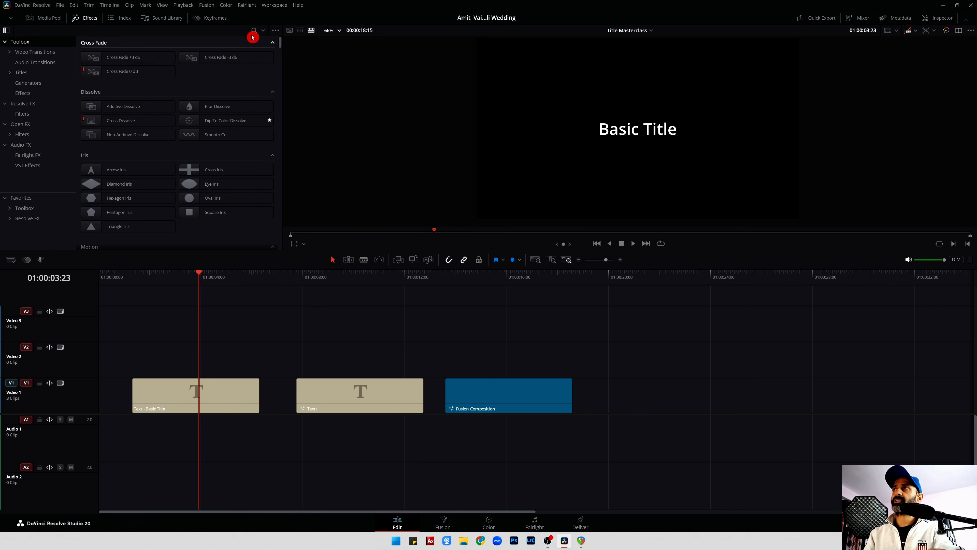
{"action": "left_click", "coordinate": [254, 30]}
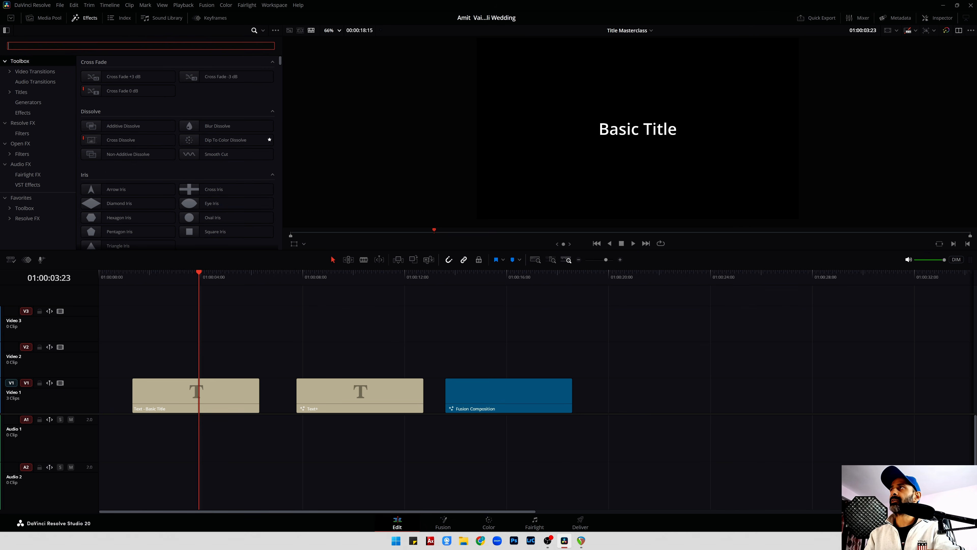
{"action": "type", "text": "text"}
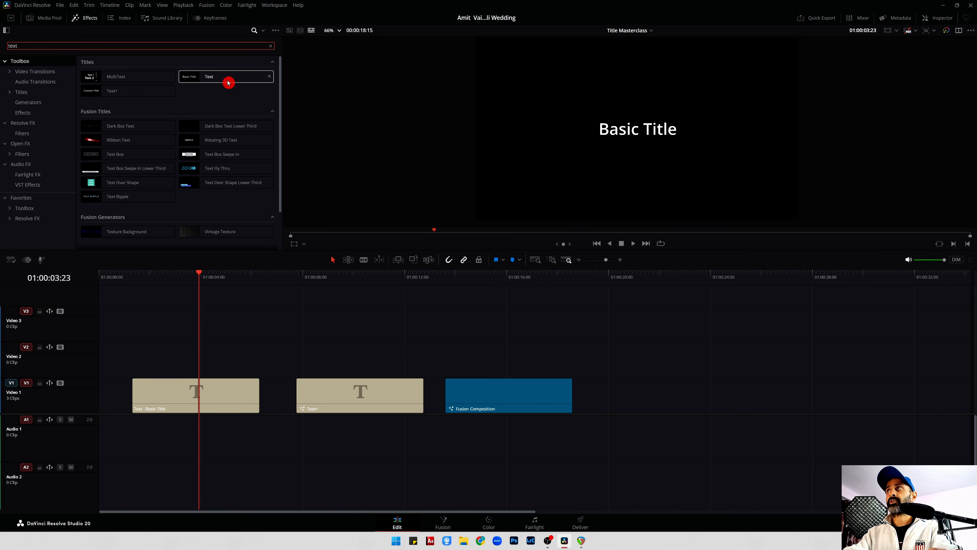
{"action": "left_click", "coordinate": [351, 398]}
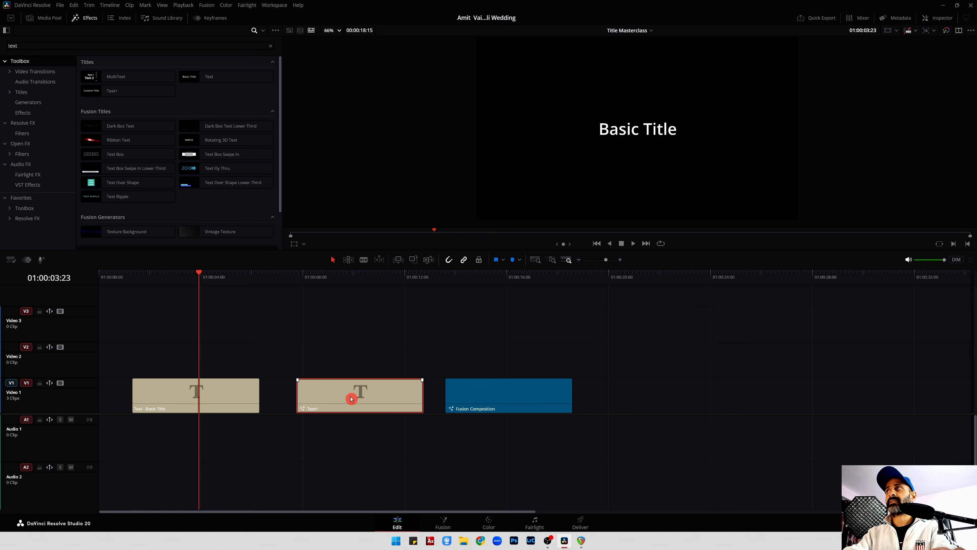
Step: Search the effects library for "fusion comp" and try to bring the Fusion Composition effect onto the timeline
{"action": "left_click", "coordinate": [12, 45]}
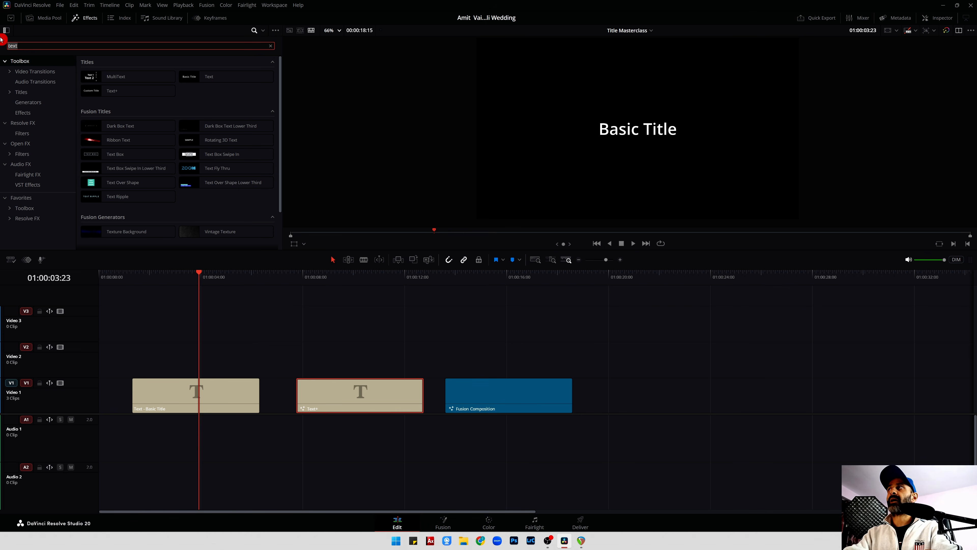
{"action": "type", "text": "fusion "}
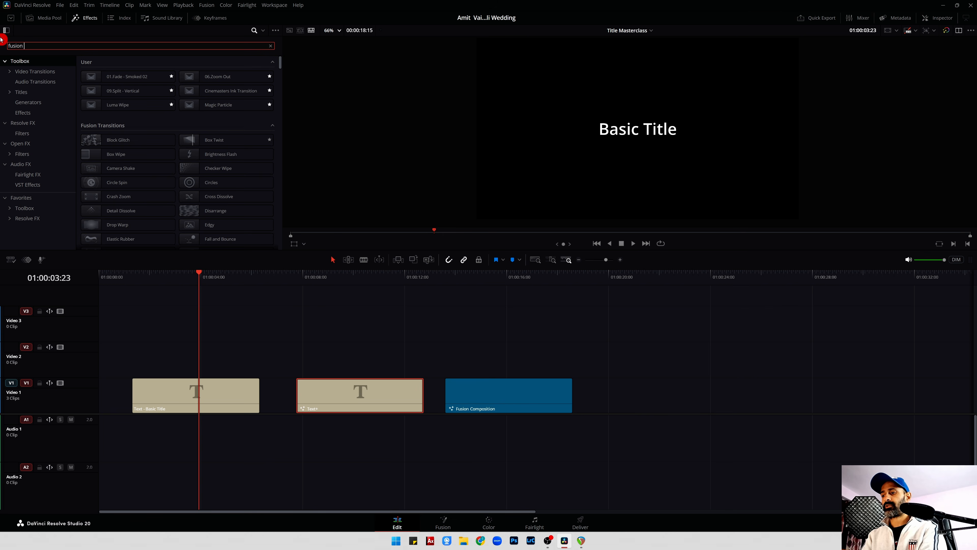
{"action": "type", "text": "comp"}
{"action": "left_click", "coordinate": [125, 77]}
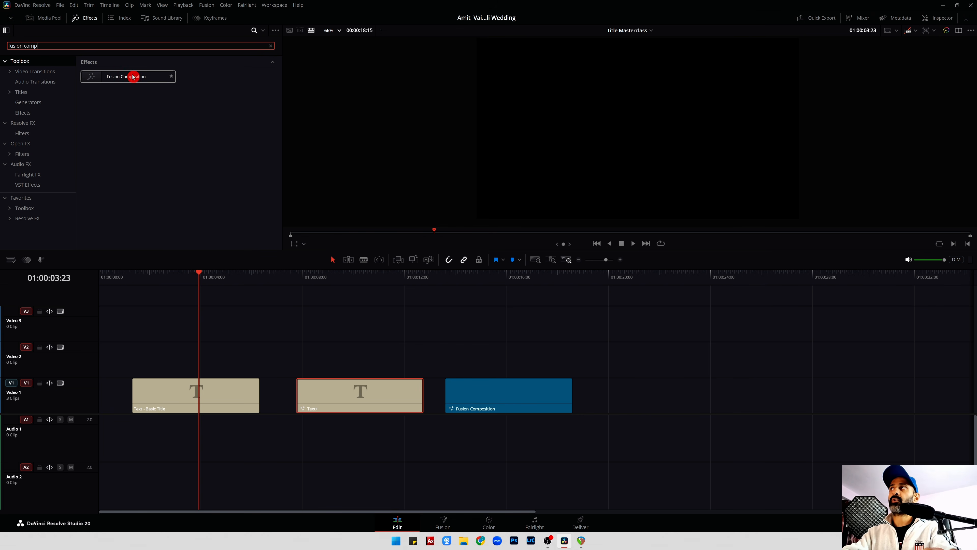
{"action": "left_click_drag", "start_coordinate": [125, 77], "coordinate": [476, 385]}
{"action": "left_click", "coordinate": [230, 318]}
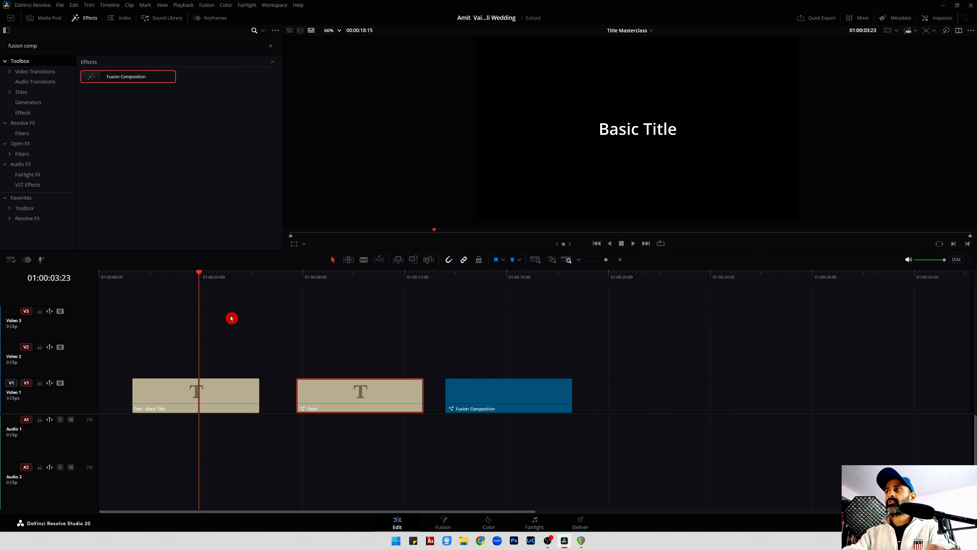
Step: Show the Basic Title clip's properties in the Inspector and replace its text with CINEMASTERS
{"action": "left_click", "coordinate": [223, 394]}
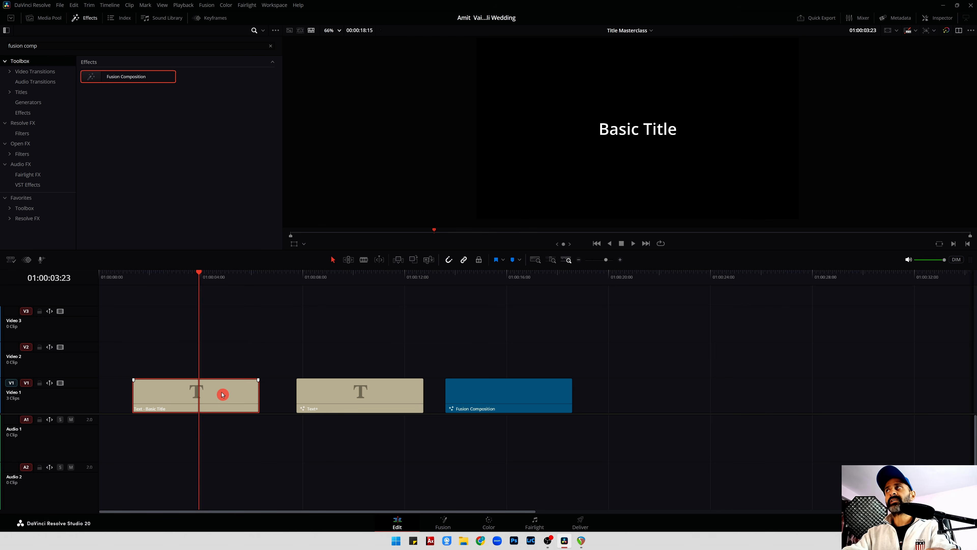
{"action": "left_click", "coordinate": [940, 18]}
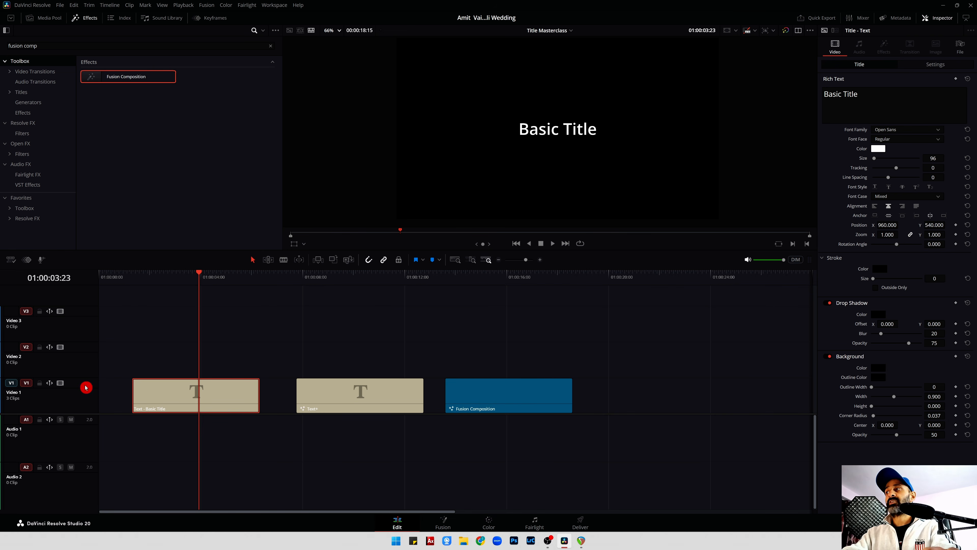
{"action": "left_click", "coordinate": [934, 65]}
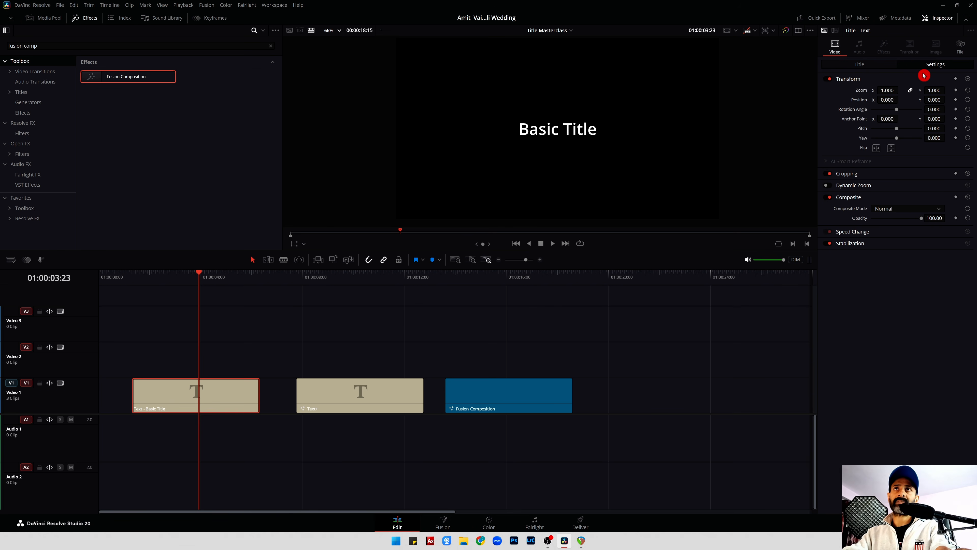
{"action": "left_click", "coordinate": [876, 69]}
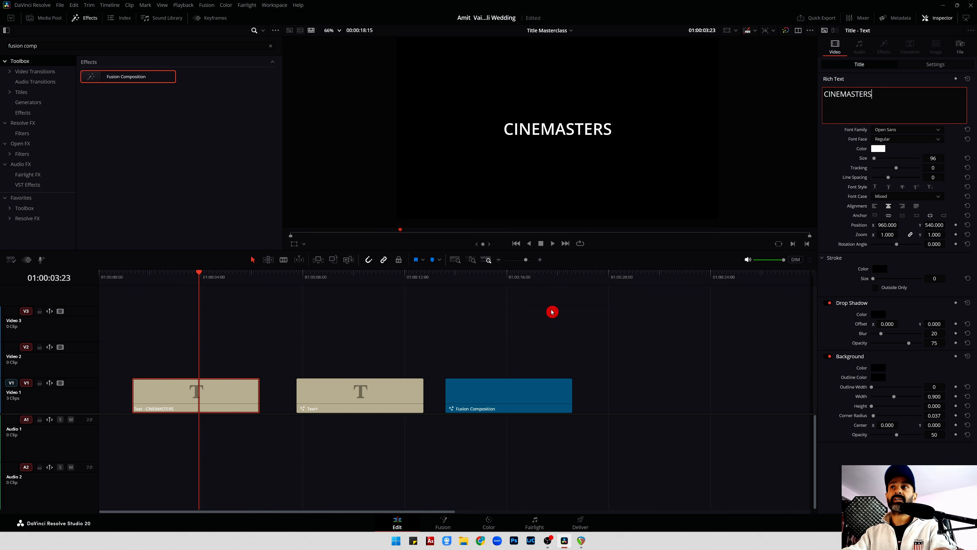
Step: Move the playhead to 01:00:04:13 and set the basic text clip's font to Noto Sans JP Light
{"action": "left_click", "coordinate": [218, 338]}
{"action": "left_click_drag", "start_coordinate": [190, 279], "coordinate": [215, 278]}
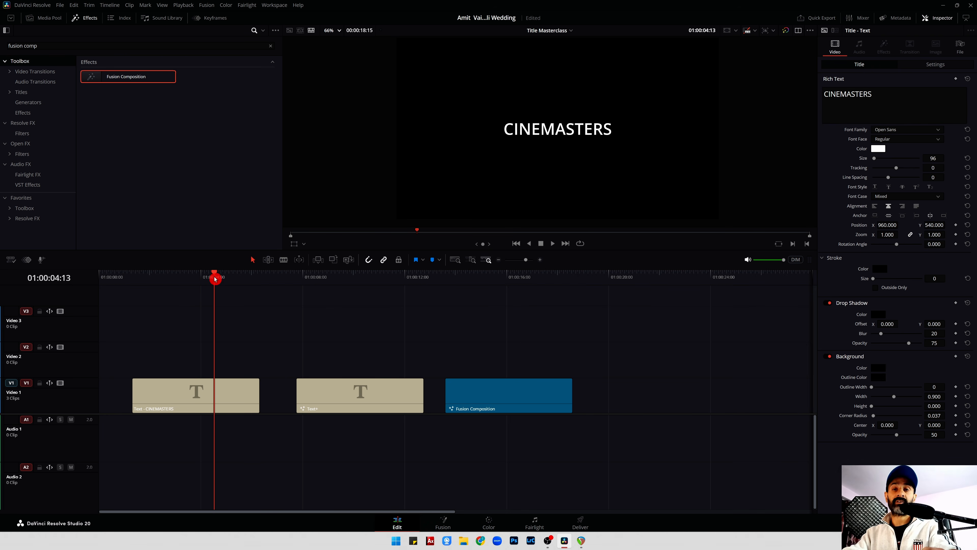
{"action": "left_click", "coordinate": [891, 130]}
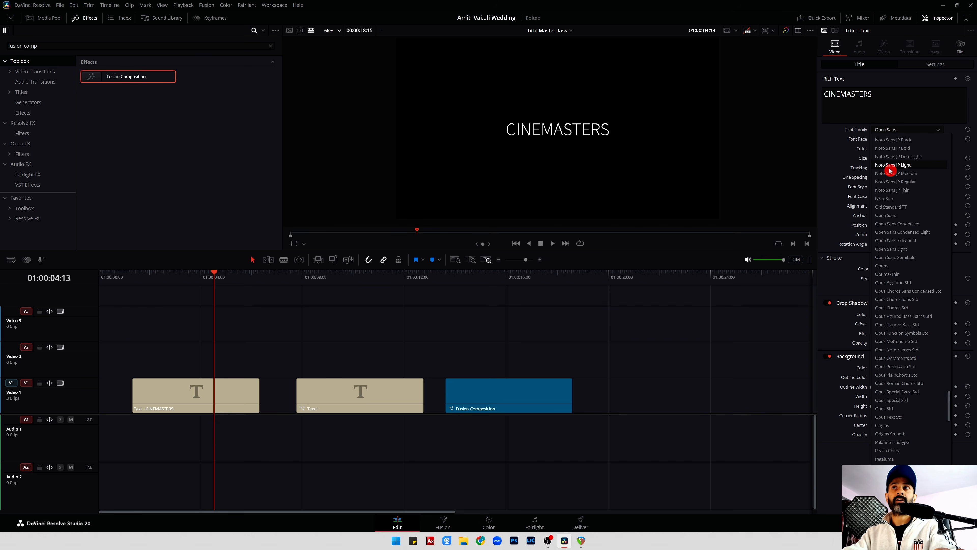
{"action": "left_click", "coordinate": [893, 166]}
{"action": "left_click", "coordinate": [831, 164]}
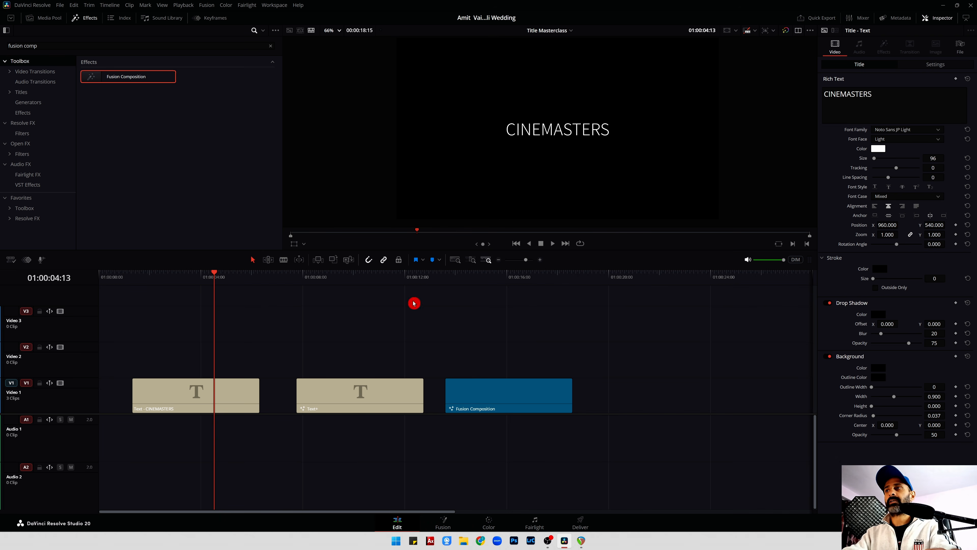
Step: Compare the Inspector properties of the basic Text, Text+ and Fusion Composition clips, with the playhead at 01:00:09:02
{"action": "left_click", "coordinate": [356, 390]}
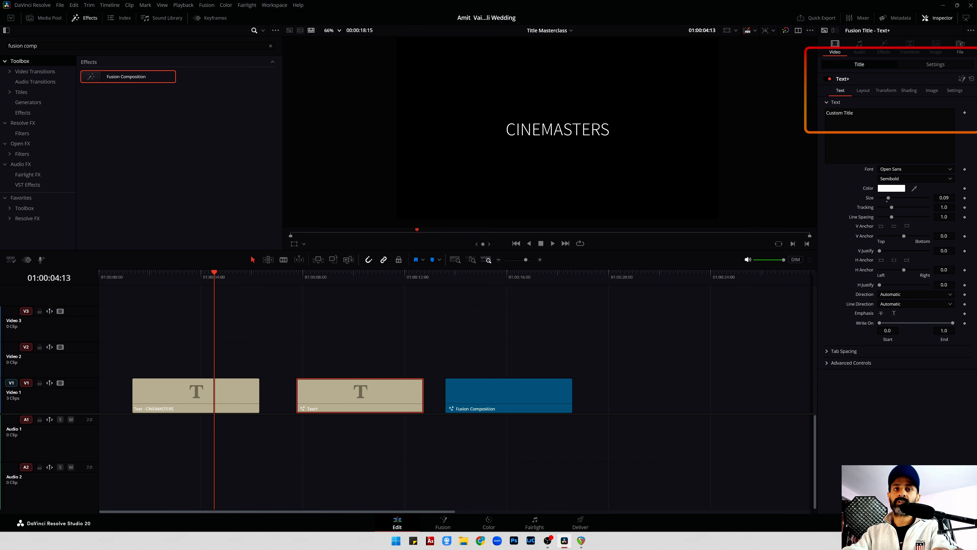
{"action": "left_click", "coordinate": [234, 392]}
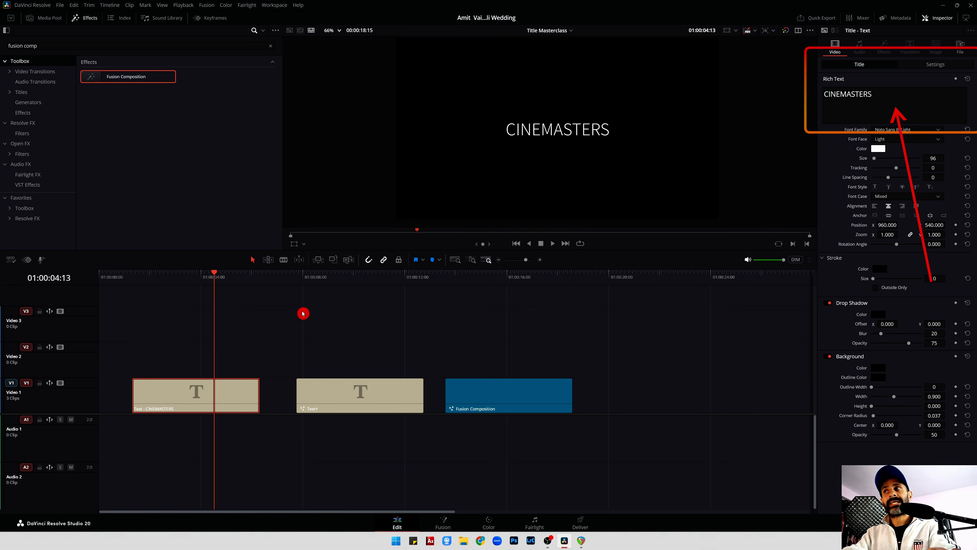
{"action": "left_click_drag", "start_coordinate": [317, 276], "coordinate": [330, 293]}
{"action": "left_click", "coordinate": [351, 396]}
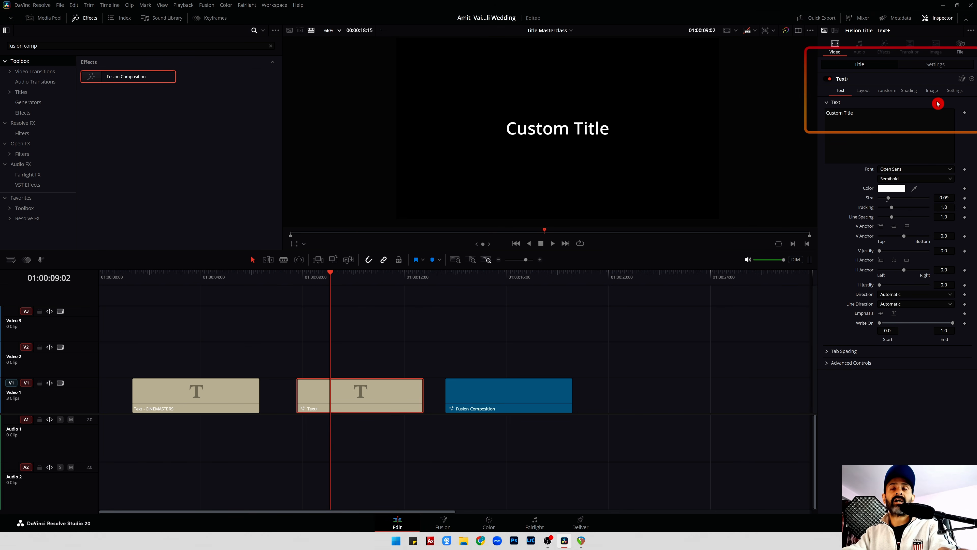
{"action": "left_click", "coordinate": [204, 401]}
{"action": "left_click", "coordinate": [319, 401]}
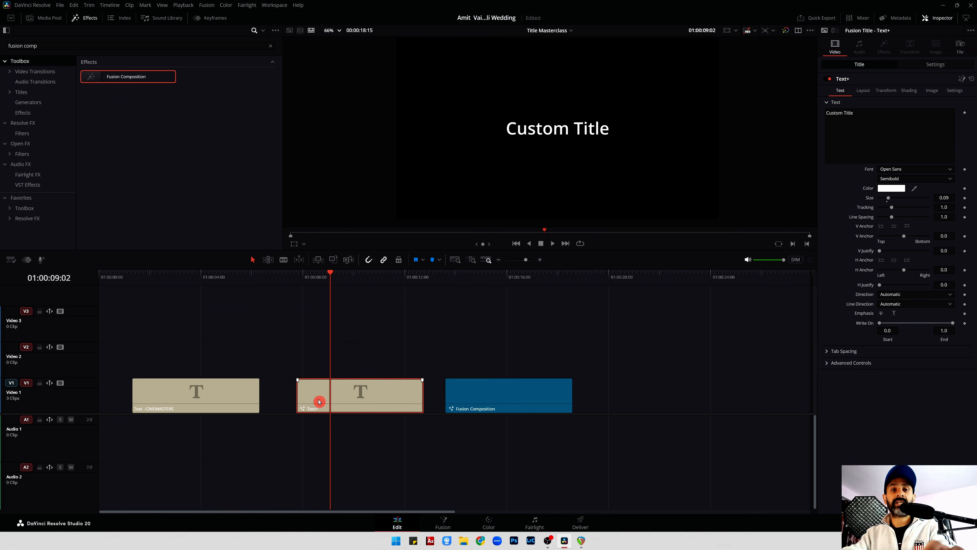
{"action": "left_click", "coordinate": [214, 393]}
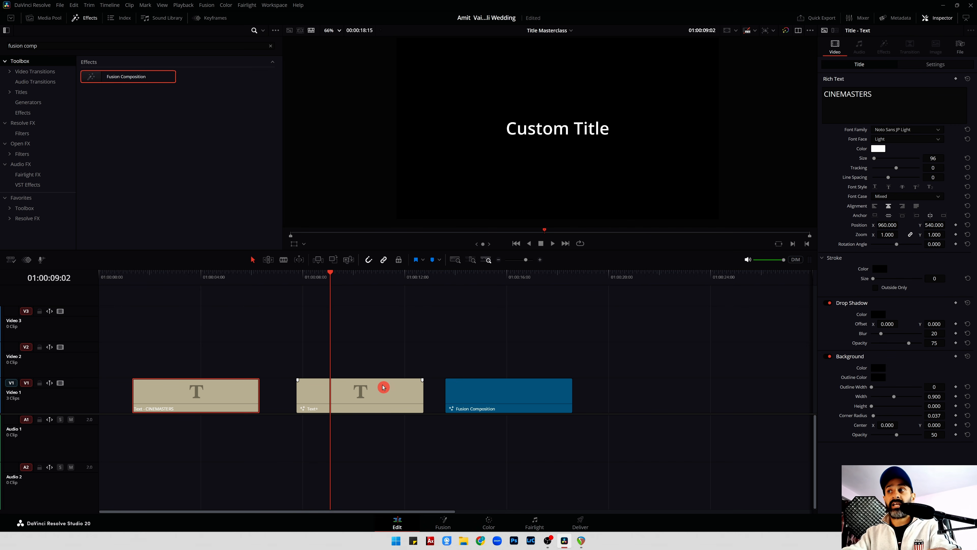
{"action": "left_click", "coordinate": [381, 388]}
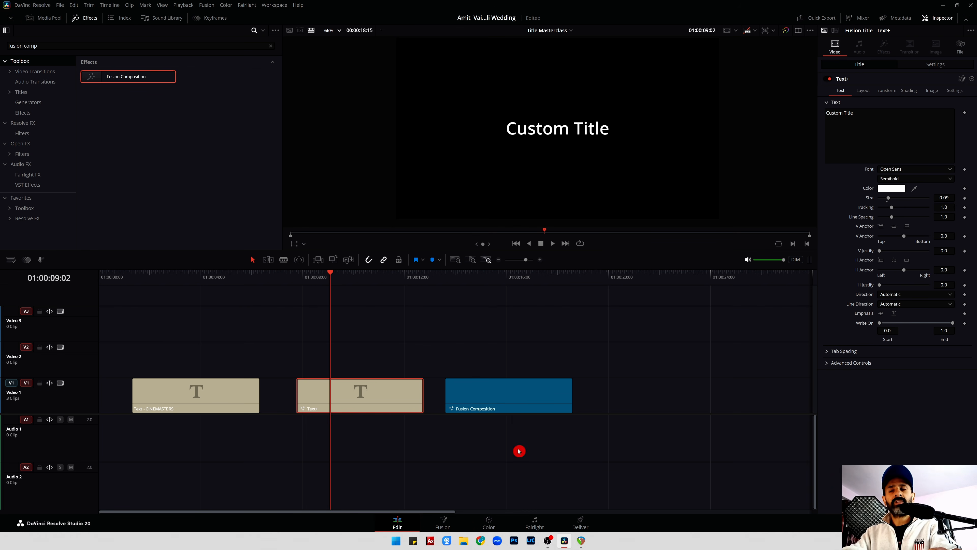
{"action": "left_click", "coordinate": [532, 400]}
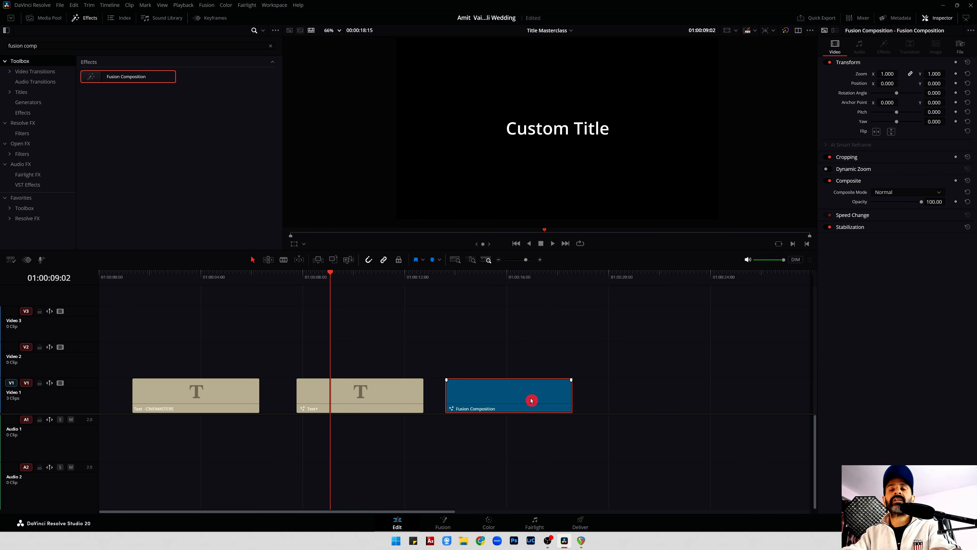
Step: Delete the basic Text clip from the timeline and close the gap it leaves
{"action": "left_click", "coordinate": [184, 391]}
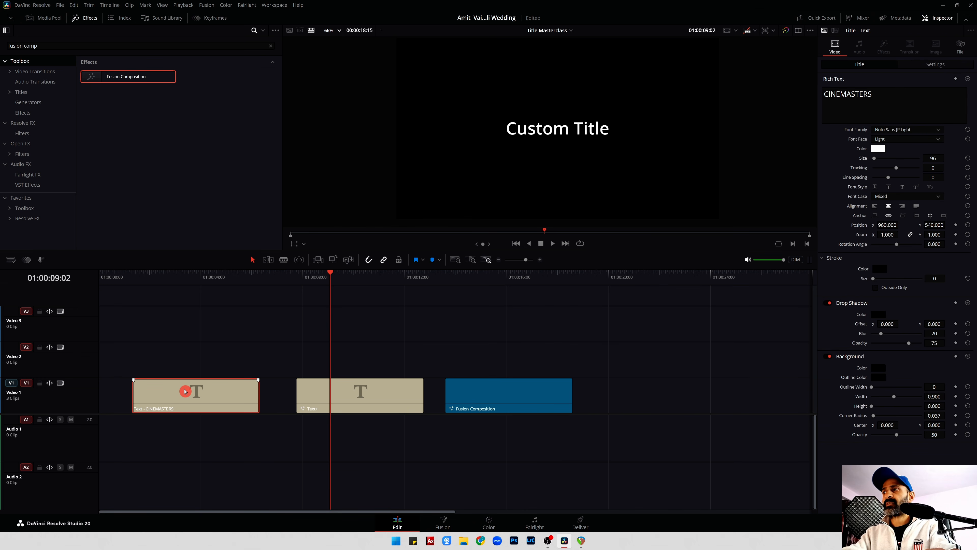
{"action": "key", "text": "BackSpace"}
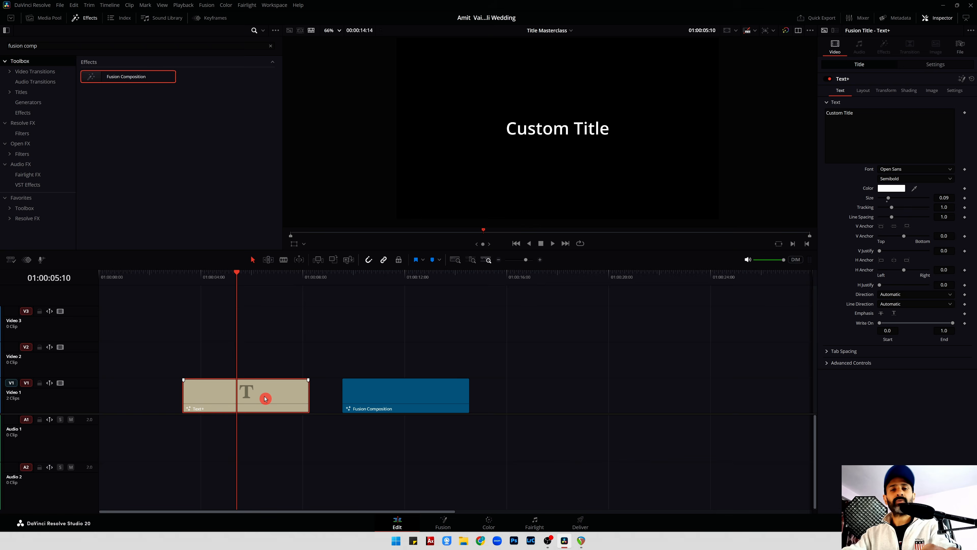
{"action": "left_click", "coordinate": [375, 401]}
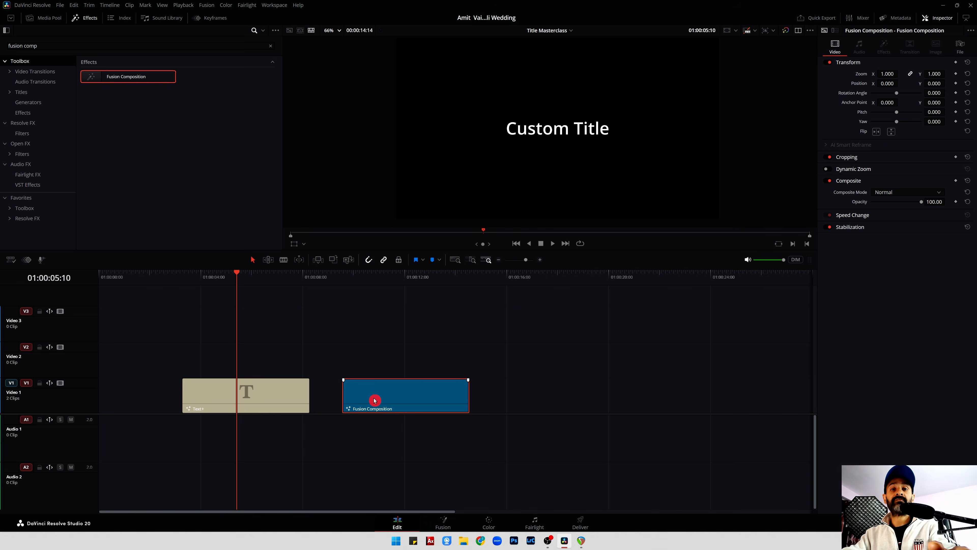
Step: Replace the Text+ clip's text with CINEMASTERS
{"action": "left_click", "coordinate": [270, 396]}
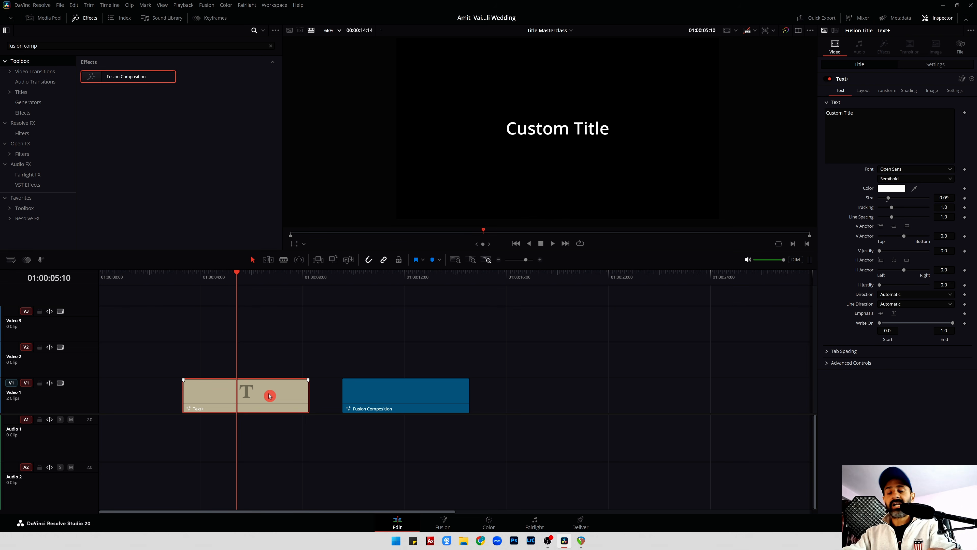
{"action": "left_click", "coordinate": [397, 526]}
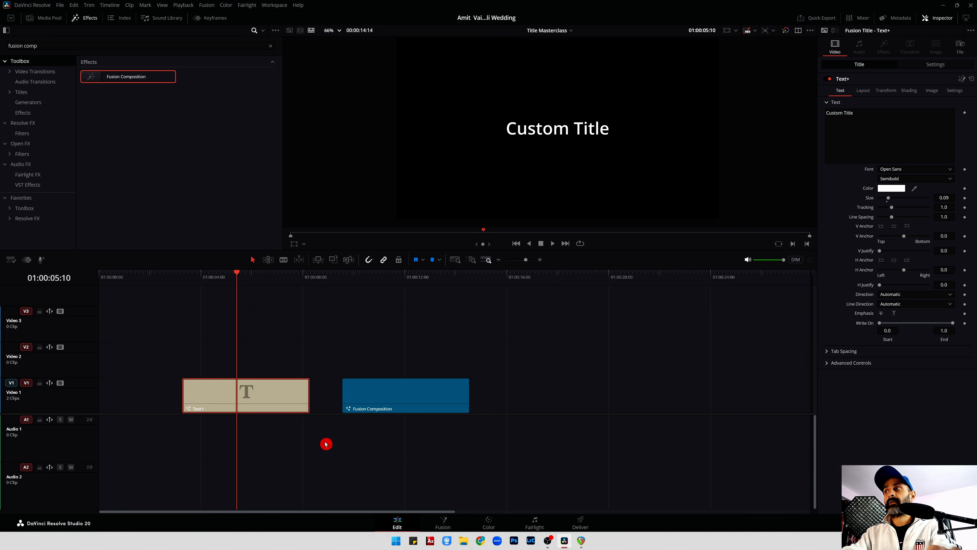
{"action": "left_click", "coordinate": [835, 127]}
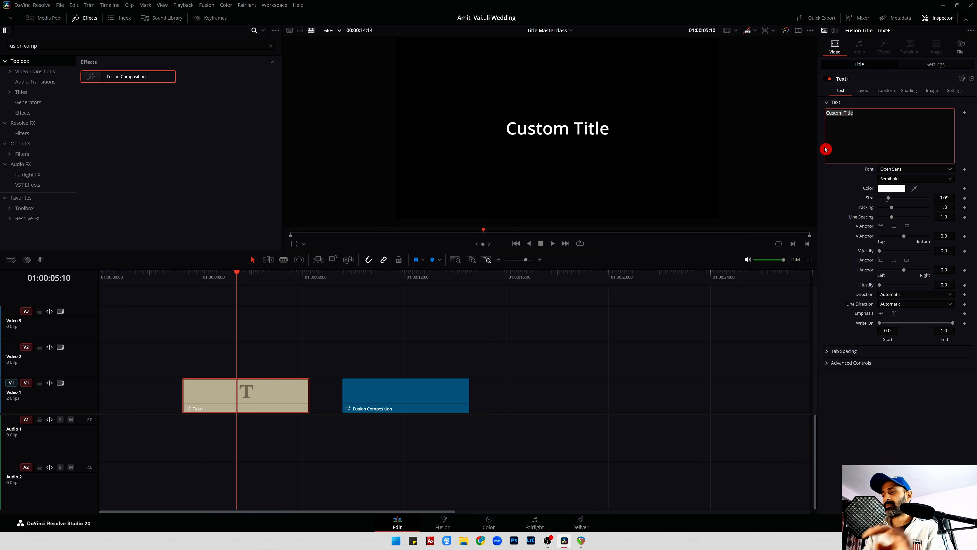
{"action": "type", "text": "CINEMASTER"}
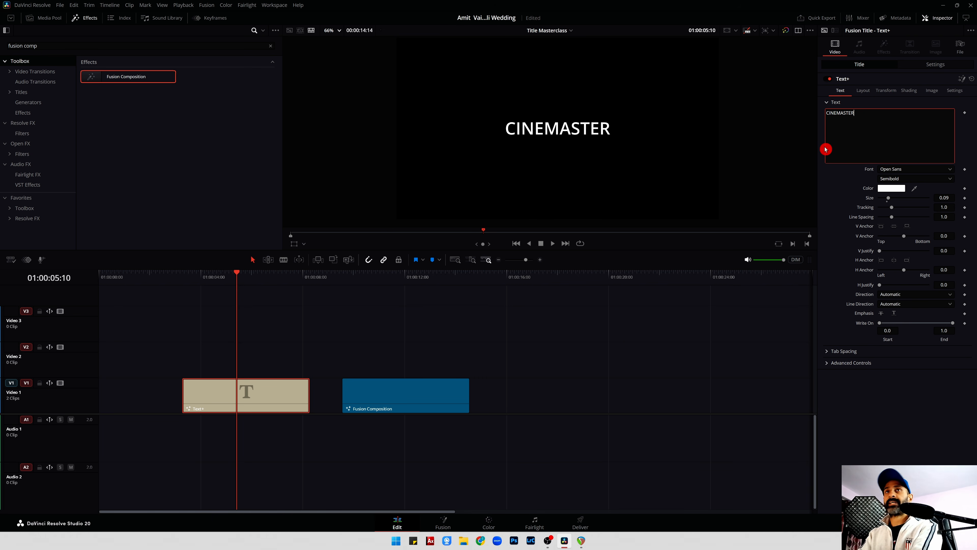
{"action": "type", "text": "S"}
Step: Set the Text+ title's font to MS PGothic and widen its tracking to about 1.071
{"action": "left_click", "coordinate": [897, 170]}
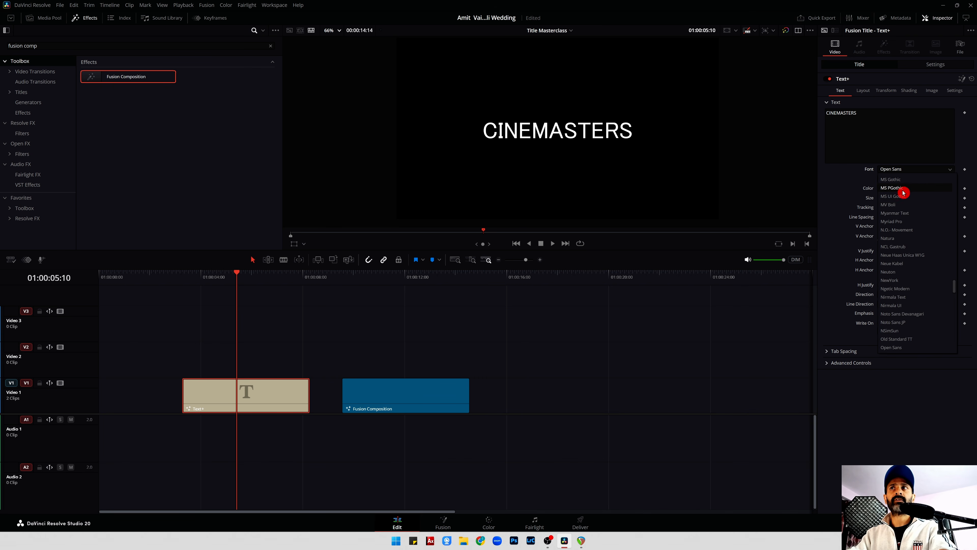
{"action": "left_click", "coordinate": [899, 189]}
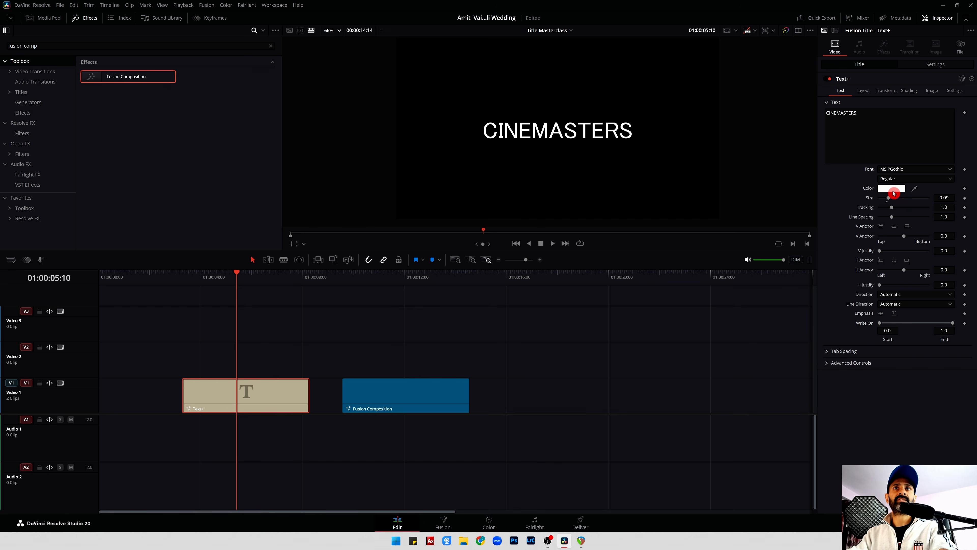
{"action": "left_click_drag", "start_coordinate": [892, 207], "coordinate": [894, 209]}
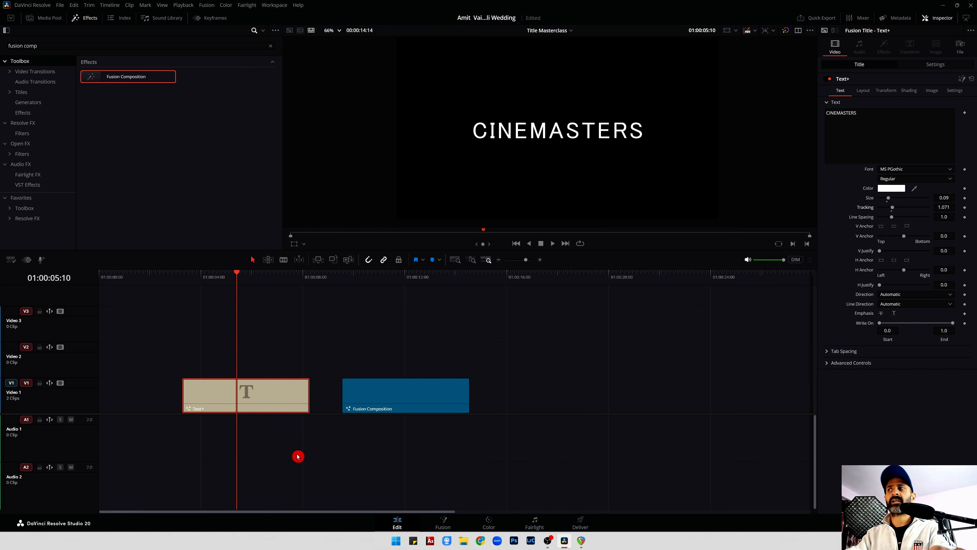
Step: Shift the Fusion Composition clip about 1 second 9 frames forward and open it in Fusion, with MediaOut1 near the middle of the node graph
{"action": "left_click_drag", "start_coordinate": [395, 400], "coordinate": [431, 399]}
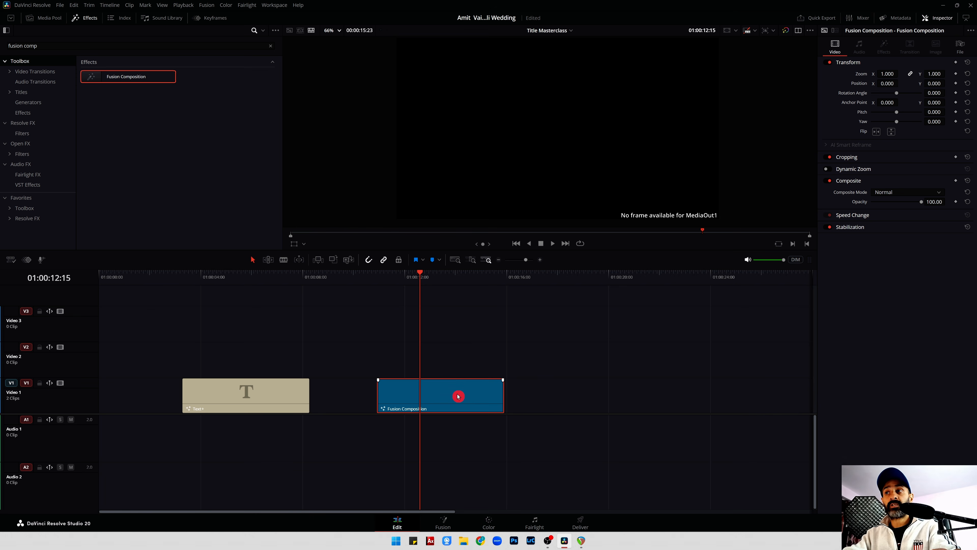
{"action": "left_click", "coordinate": [444, 522]}
{"action": "left_click_drag", "start_coordinate": [269, 419], "coordinate": [372, 431]}
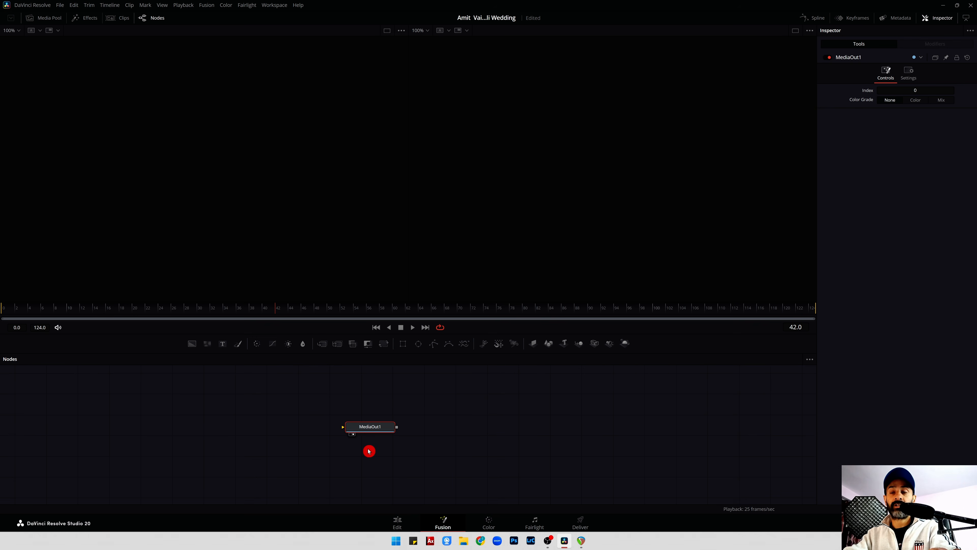
Step: Return to the Edit page and compare the Fusion Composition clip's settings with the Text+ clip's text, layout, transform and shading settings
{"action": "left_click", "coordinate": [398, 523]}
{"action": "left_click", "coordinate": [270, 394]}
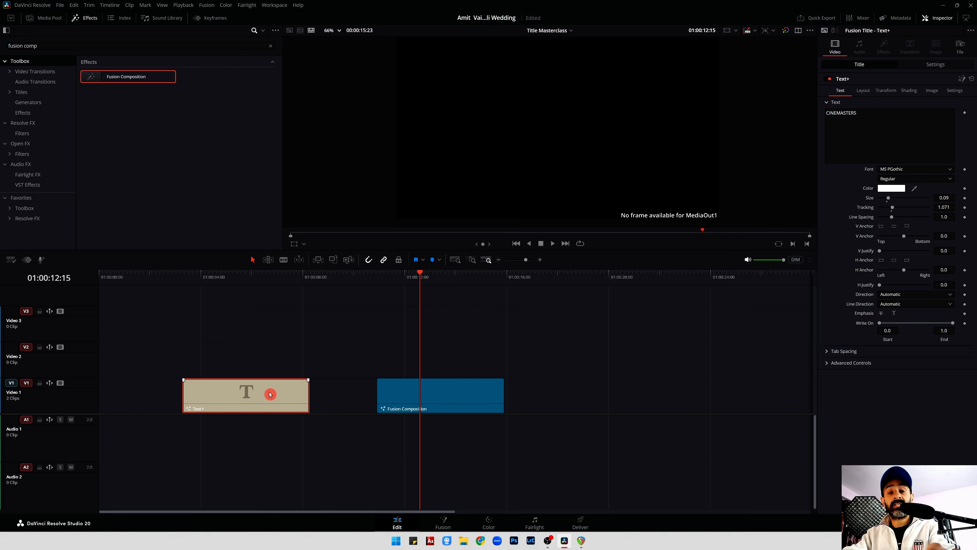
{"action": "left_click", "coordinate": [412, 399]}
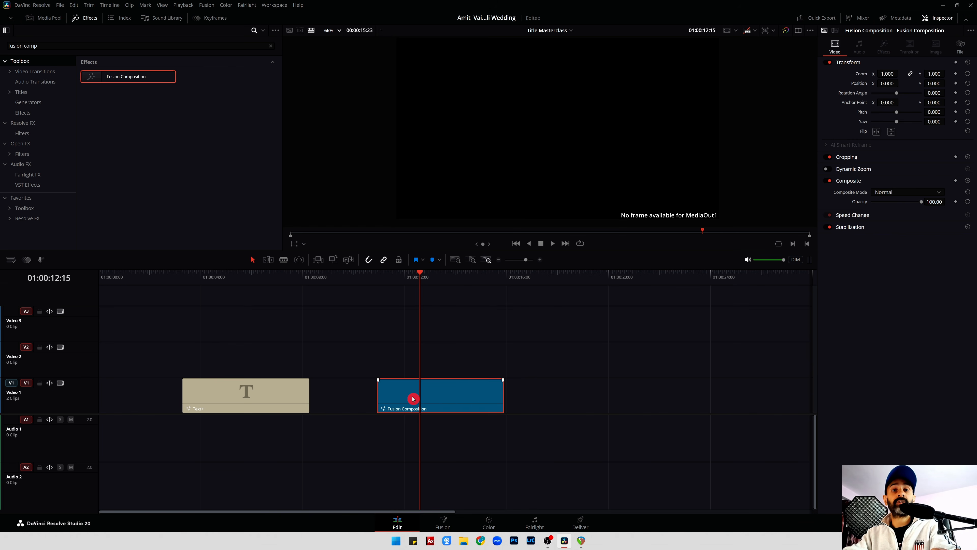
{"action": "left_click", "coordinate": [267, 389]}
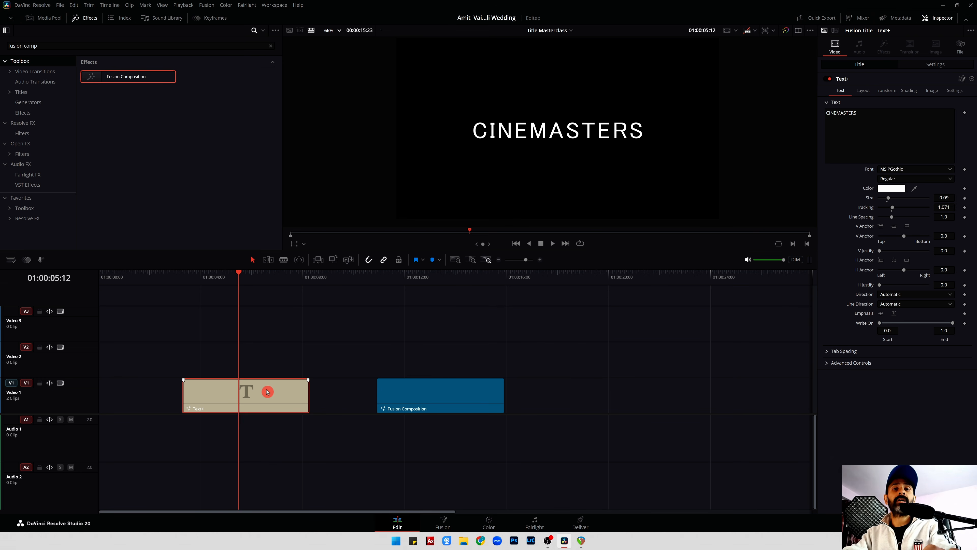
{"action": "left_click_drag", "start_coordinate": [861, 114], "coordinate": [807, 112]}
{"action": "left_click", "coordinate": [841, 183]}
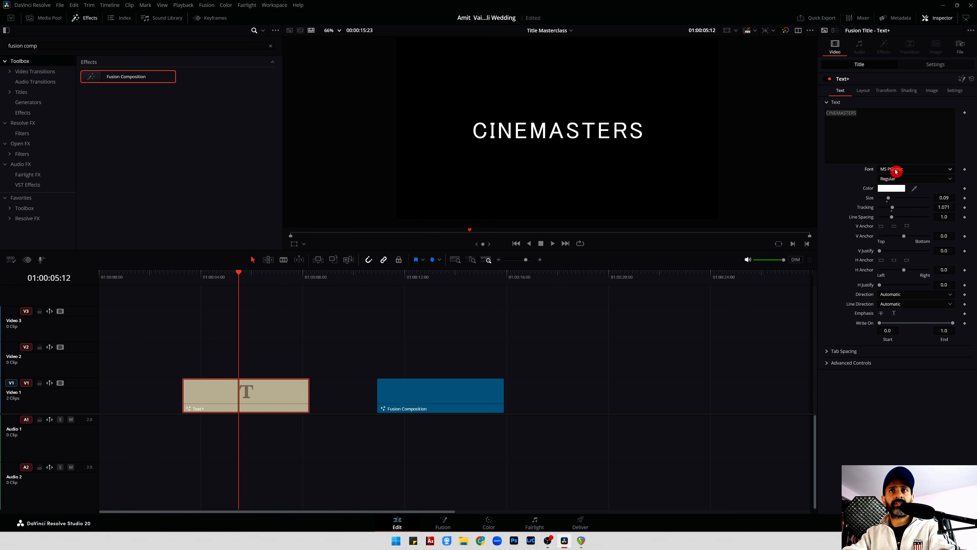
{"action": "left_click", "coordinate": [863, 91]}
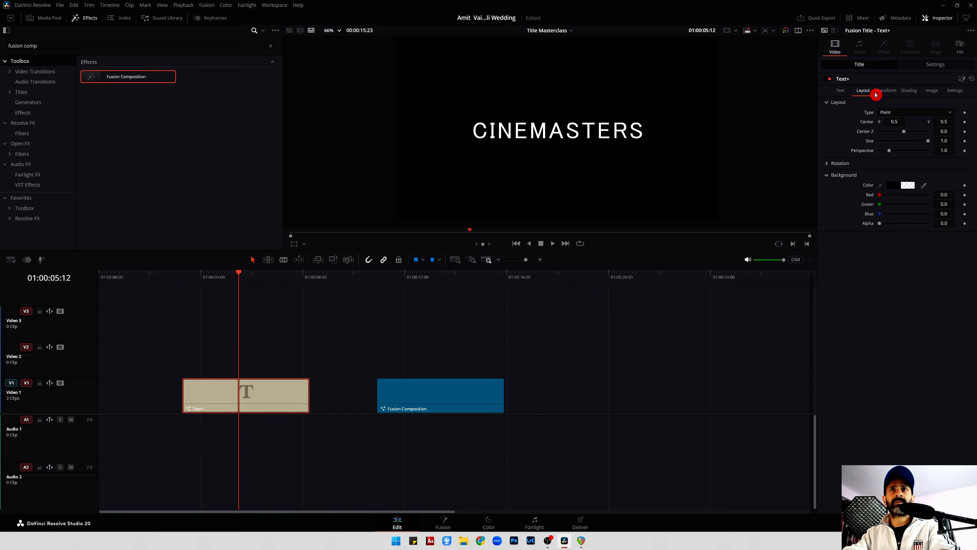
{"action": "left_click", "coordinate": [888, 91]}
{"action": "left_click", "coordinate": [912, 92]}
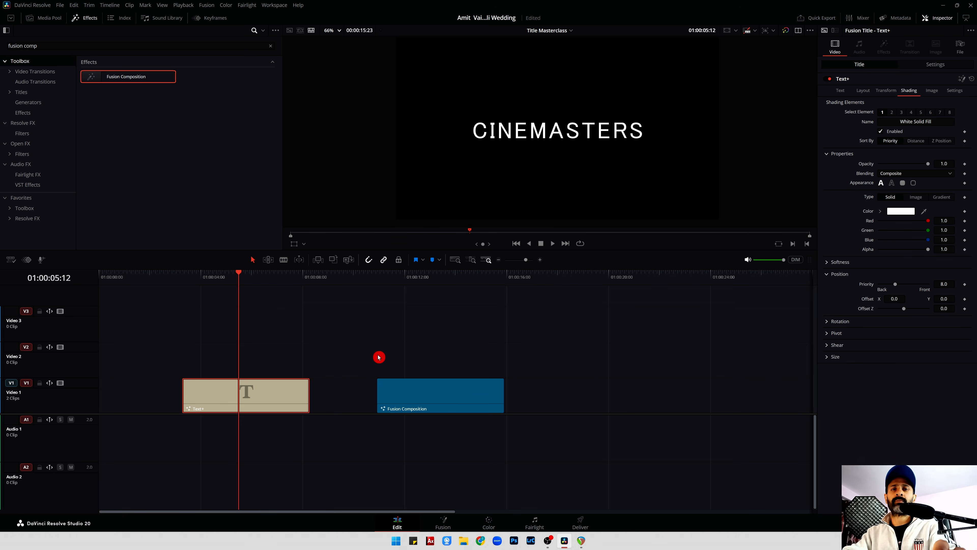
Step: Delete the Fusion Composition clip from the timeline, keeping only the Text+ clip
{"action": "left_click", "coordinate": [406, 392]}
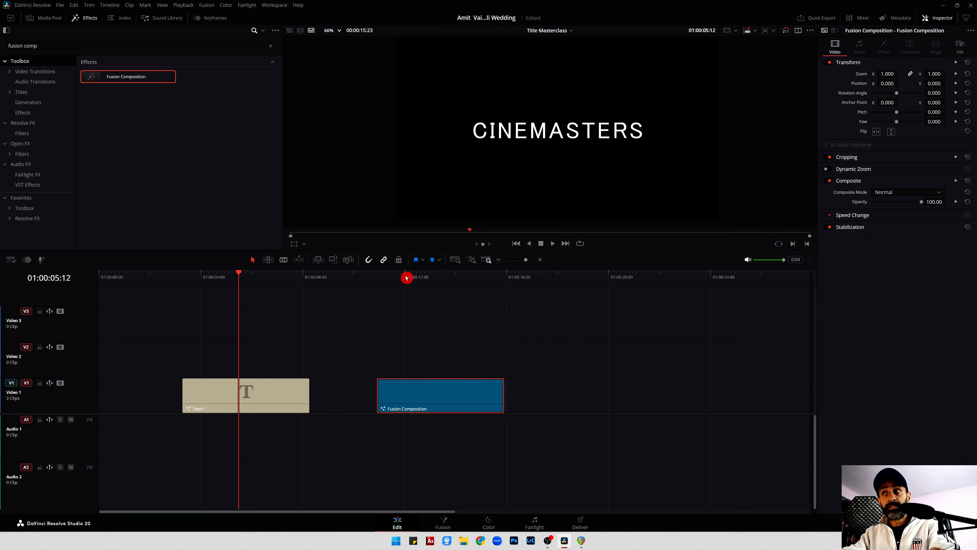
{"action": "left_click_drag", "start_coordinate": [407, 278], "coordinate": [434, 288]}
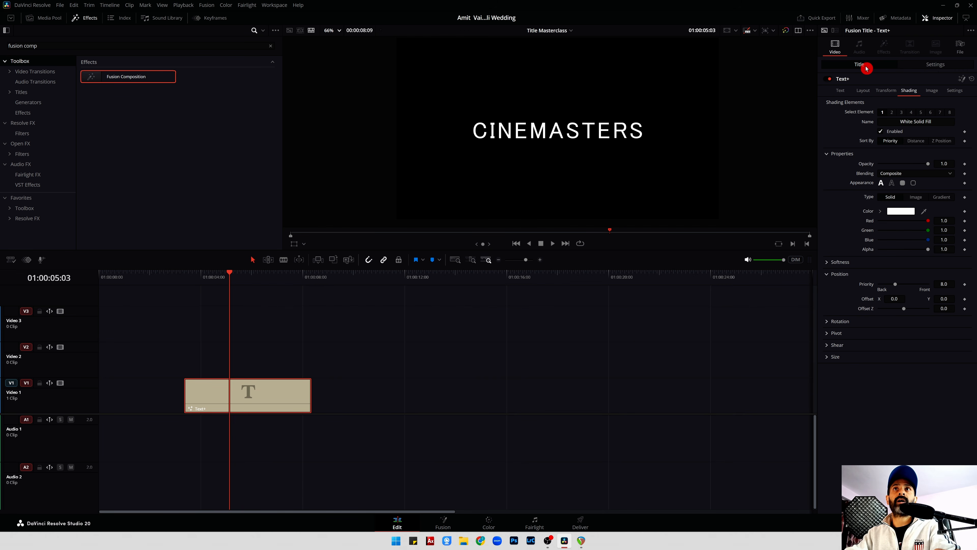
Step: Set the CINEMASTERS title's font to Aktiv Grotesk in the Light style
{"action": "left_click", "coordinate": [849, 92]}
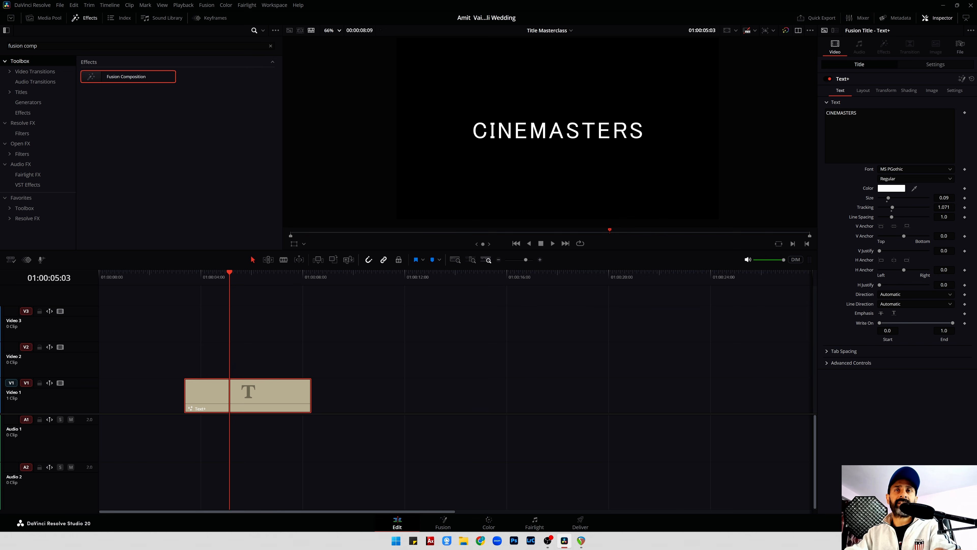
{"action": "left_click_drag", "start_coordinate": [863, 113], "coordinate": [802, 111]}
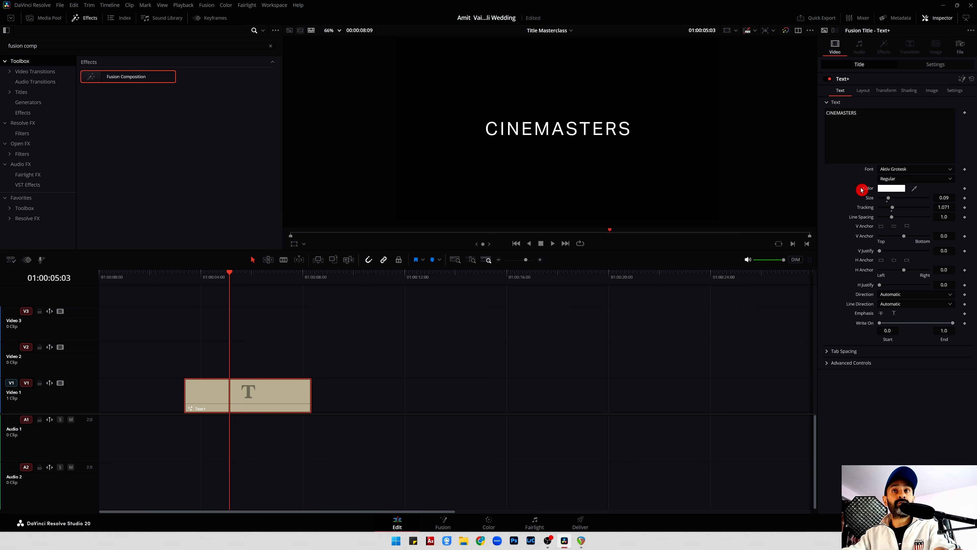
{"action": "left_click", "coordinate": [900, 178]}
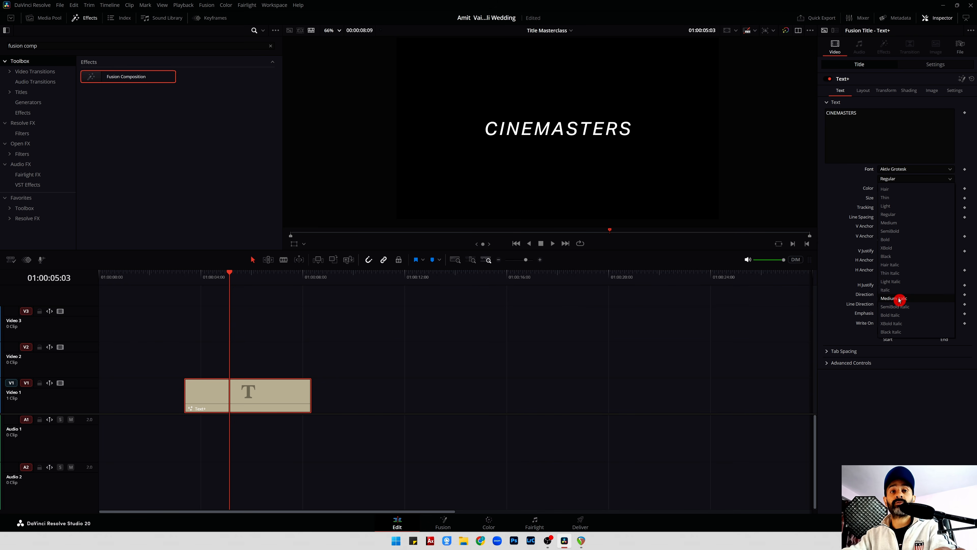
{"action": "left_click", "coordinate": [885, 206]}
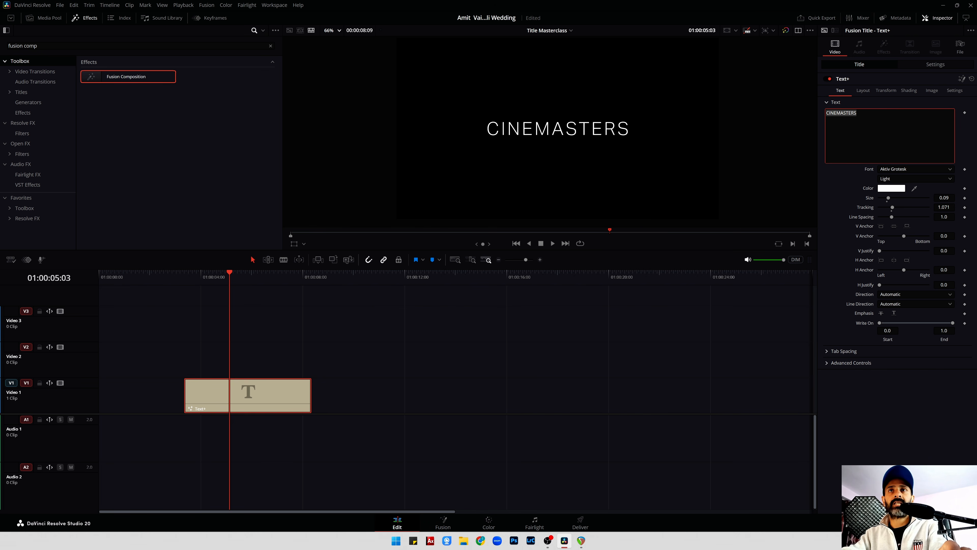
Step: Color the title text dark gold, about red 0.667, green 0.549 and blue 0.122
{"action": "left_click", "coordinate": [829, 186]}
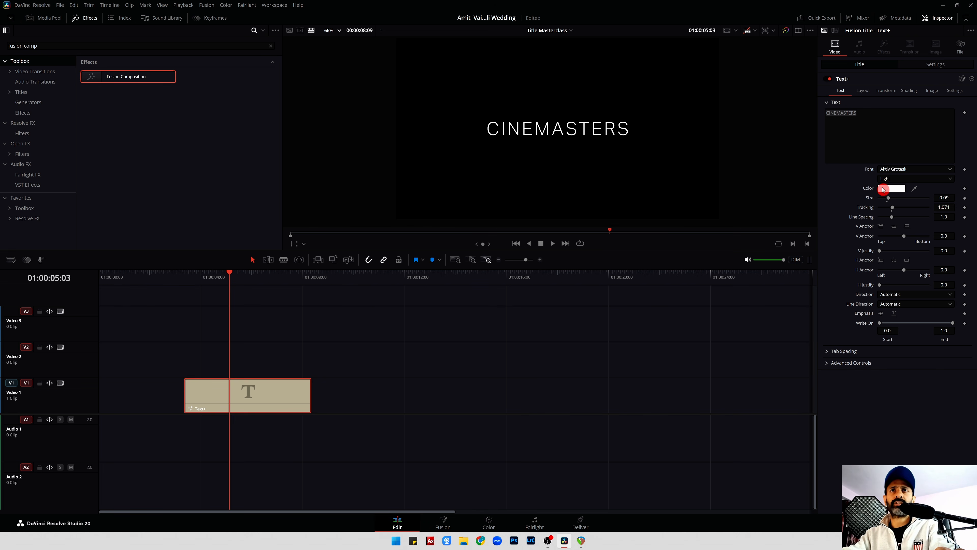
{"action": "left_click", "coordinate": [897, 191]}
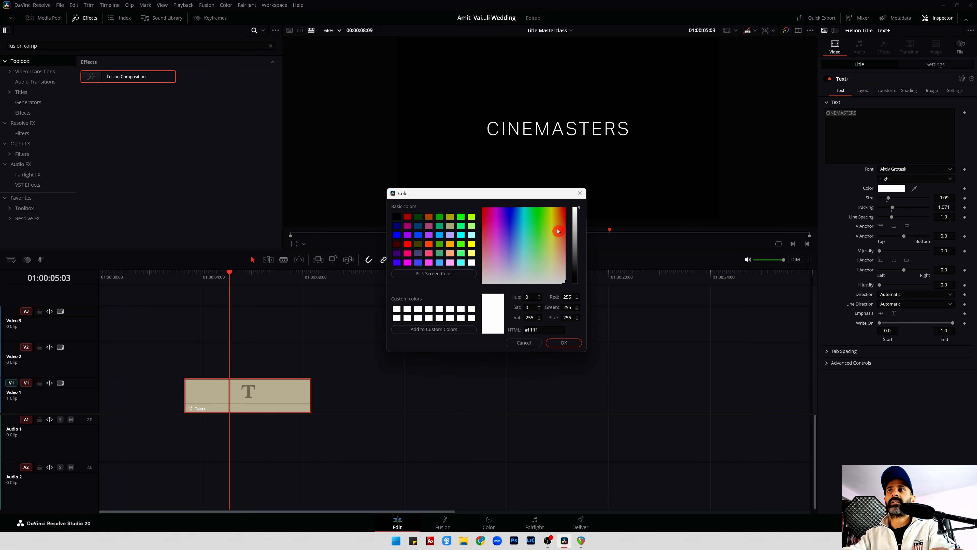
{"action": "left_click", "coordinate": [408, 217]}
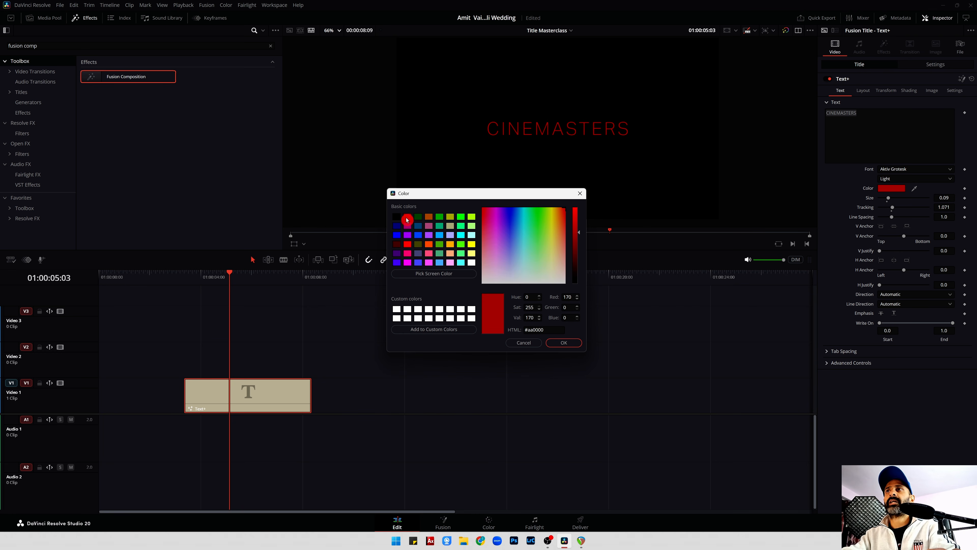
{"action": "mouse_move", "coordinate": [556, 220]}
{"action": "left_mouse_down"}
{"action": "mouse_move", "coordinate": [550, 214]}
{"action": "mouse_move", "coordinate": [557, 222]}
{"action": "left_mouse_up"}
{"action": "left_click", "coordinate": [557, 342]}
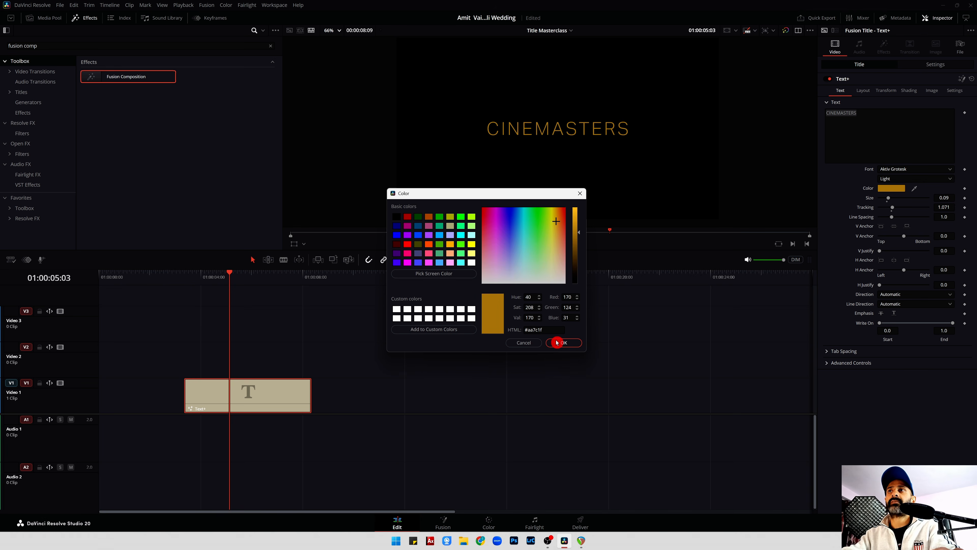
Step: Set the title's text size to 0.0945, tracking to 1.097 and line spacing to 0.945
{"action": "left_click_drag", "start_coordinate": [889, 198], "coordinate": [889, 199]}
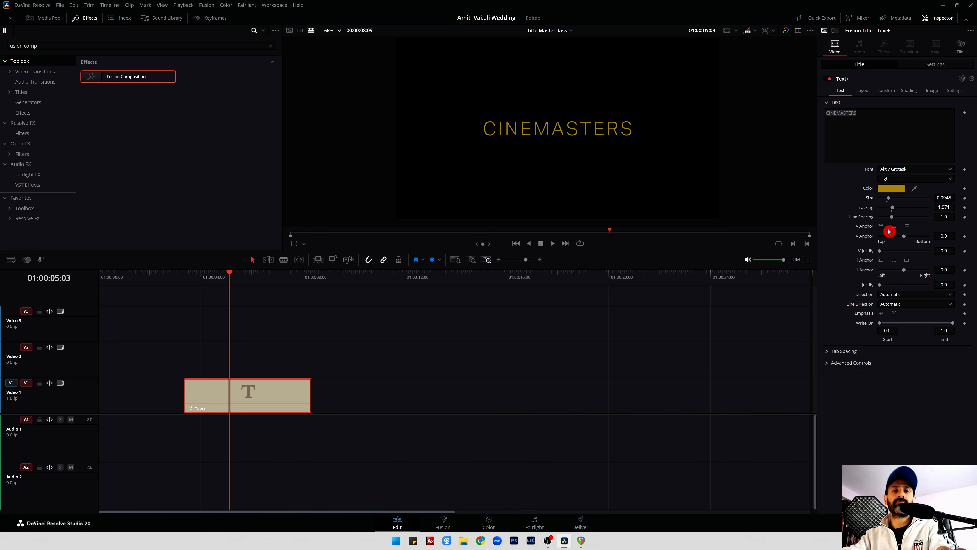
{"action": "left_click_drag", "start_coordinate": [944, 207], "coordinate": [894, 220]}
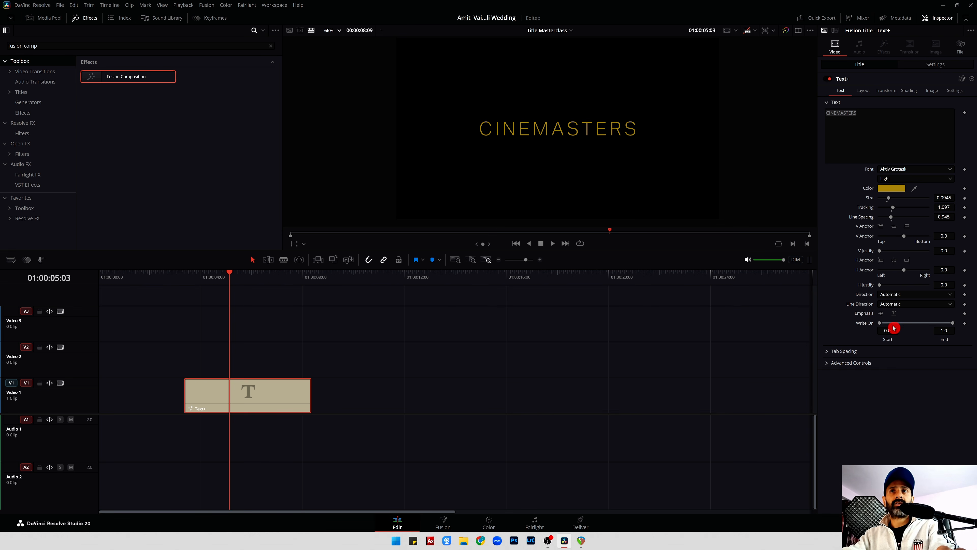
Step: Try the title's Write On start and the vertical center of its layout
{"action": "mouse_move", "coordinate": [880, 323]}
{"action": "left_mouse_down"}
{"action": "mouse_move", "coordinate": [926, 322]}
{"action": "mouse_move", "coordinate": [878, 324]}
{"action": "left_mouse_up"}
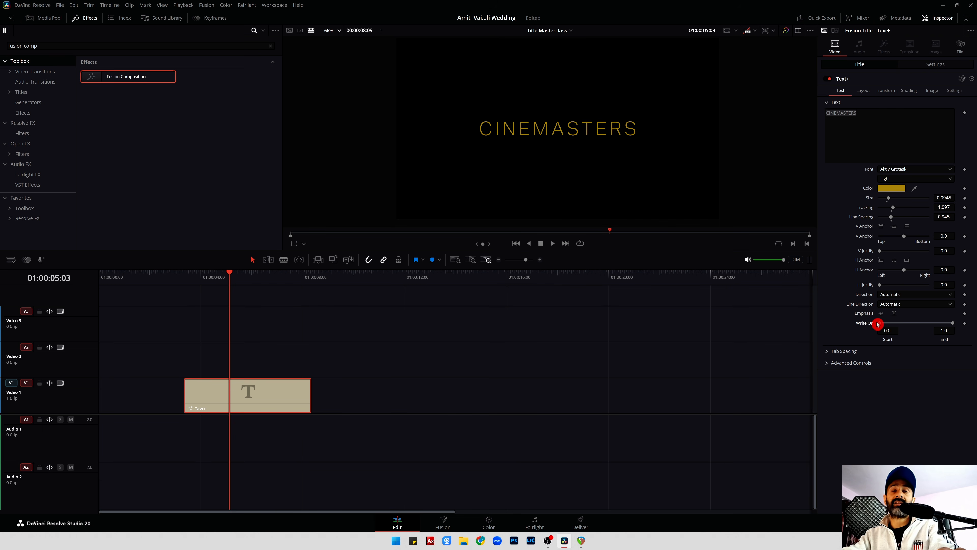
{"action": "mouse_move", "coordinate": [880, 324]}
{"action": "left_mouse_down"}
{"action": "mouse_move", "coordinate": [940, 323]}
{"action": "mouse_move", "coordinate": [868, 322]}
{"action": "left_mouse_up"}
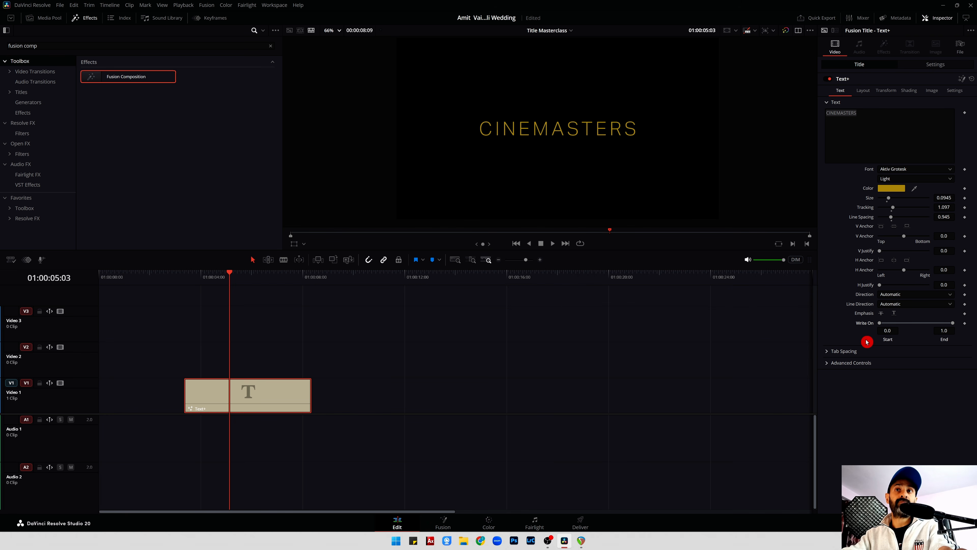
{"action": "left_click", "coordinate": [871, 91]}
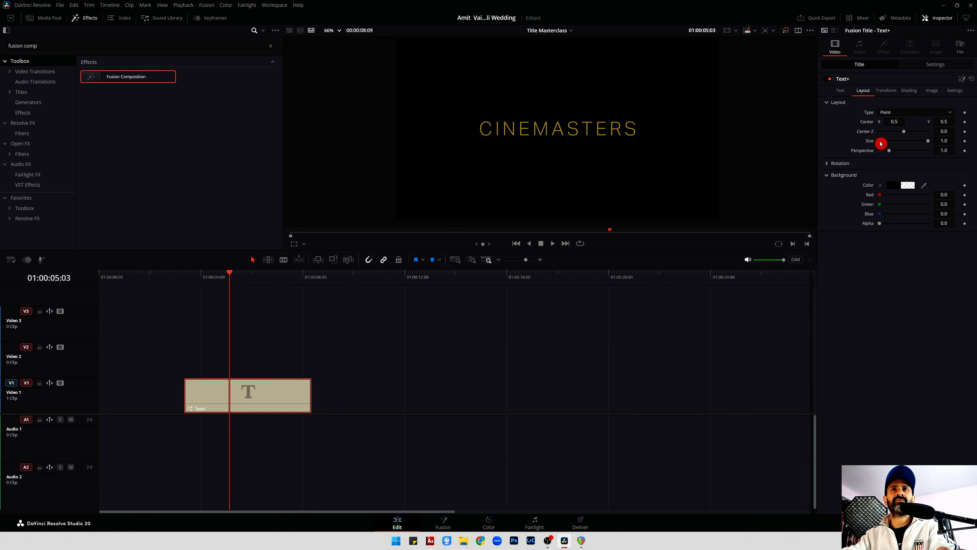
{"action": "left_click_drag", "start_coordinate": [943, 122], "coordinate": [943, 121]}
Step: Set the title's character spacing to 1.071 and its offset to X 0.008, Y -0.006 and Z 0.071, keeping the character size at 1.0
{"action": "left_click", "coordinate": [886, 91]}
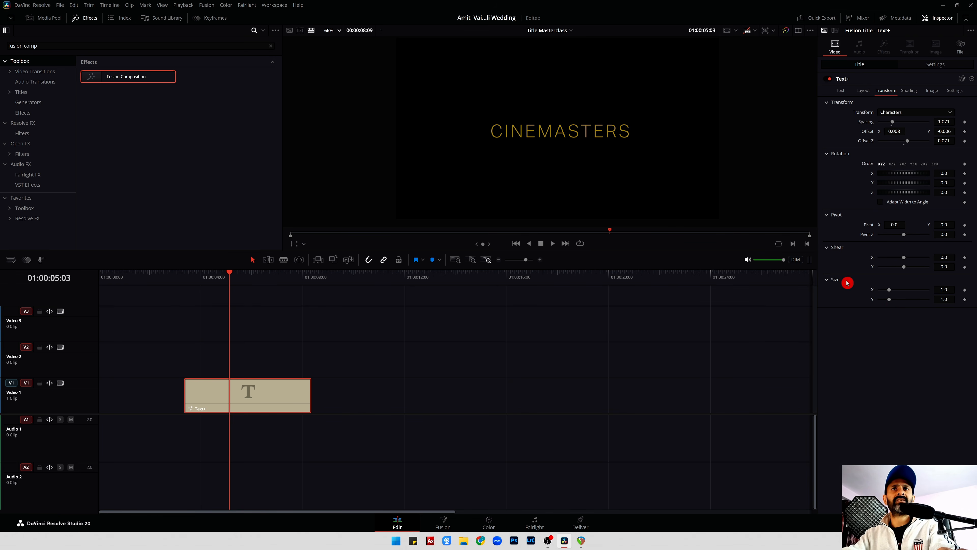
{"action": "mouse_move", "coordinate": [890, 302]}
{"action": "left_mouse_down"}
{"action": "mouse_move", "coordinate": [915, 301]}
{"action": "mouse_move", "coordinate": [889, 300]}
{"action": "mouse_move", "coordinate": [893, 291]}
{"action": "mouse_move", "coordinate": [920, 294]}
{"action": "mouse_move", "coordinate": [883, 291]}
{"action": "mouse_move", "coordinate": [938, 291]}
{"action": "mouse_move", "coordinate": [876, 289]}
{"action": "mouse_move", "coordinate": [890, 288]}
{"action": "left_mouse_up"}
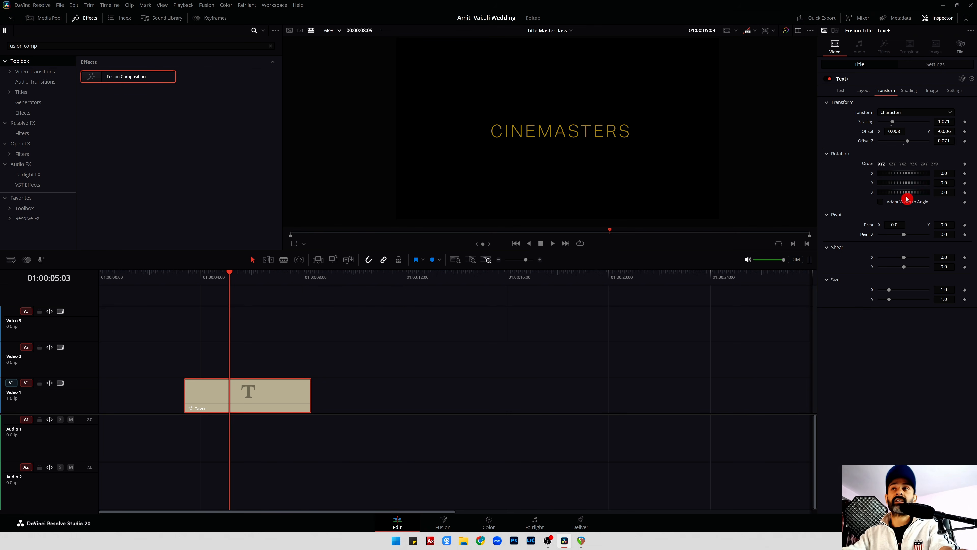
Step: Try rotating the title's characters around the Z axis, resetting the rotation after each attempt
{"action": "left_click_drag", "start_coordinate": [899, 193], "coordinate": [936, 193]}
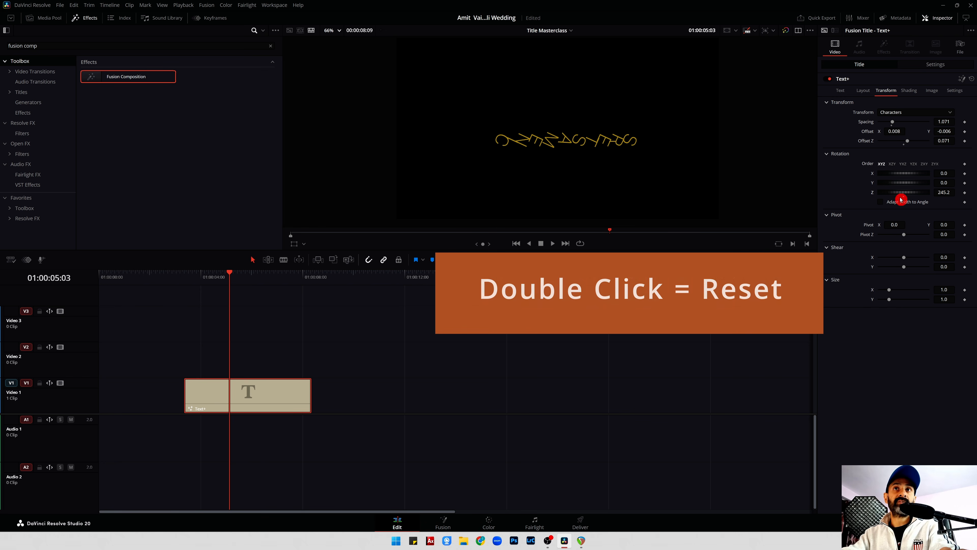
{"action": "double_click", "coordinate": [873, 193]}
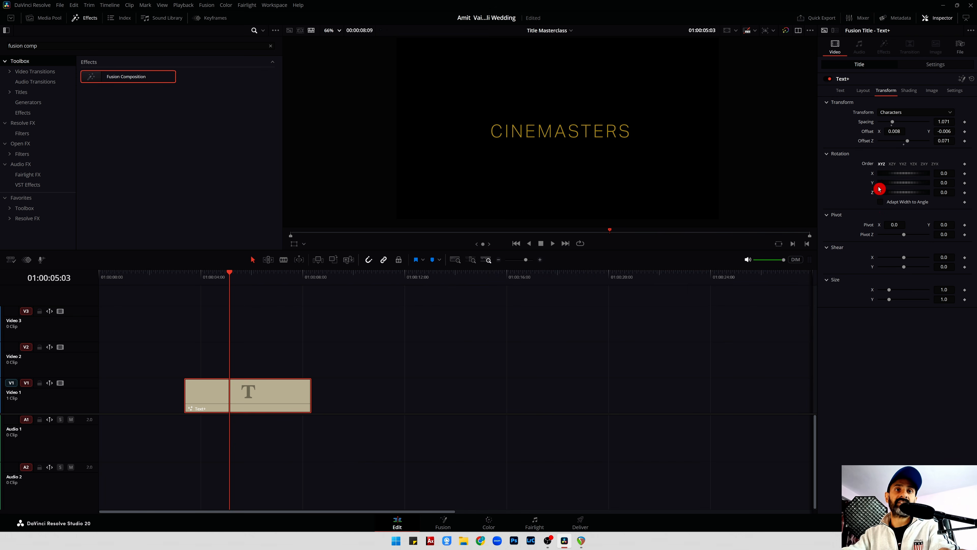
{"action": "left_click_drag", "start_coordinate": [905, 197], "coordinate": [916, 197]}
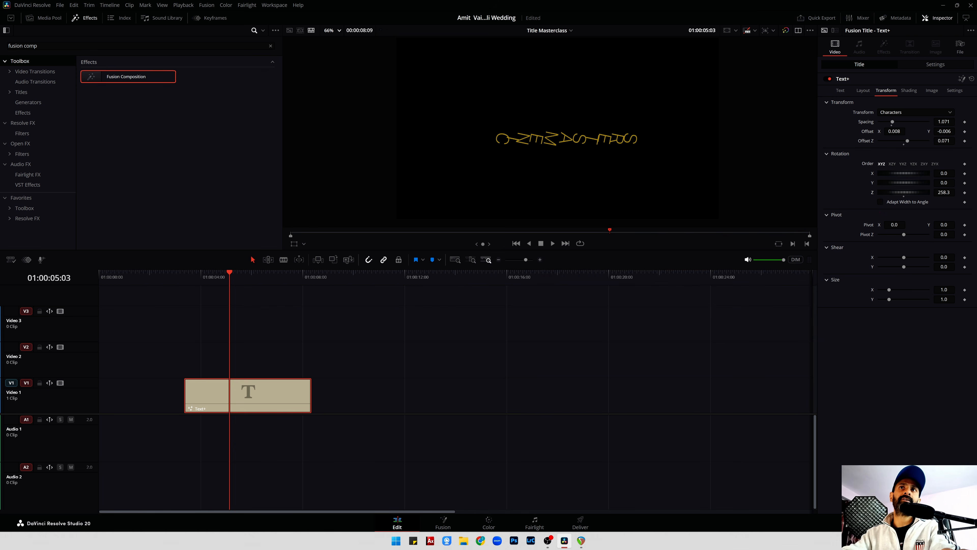
{"action": "left_click", "coordinate": [908, 195], "text": "alt"}
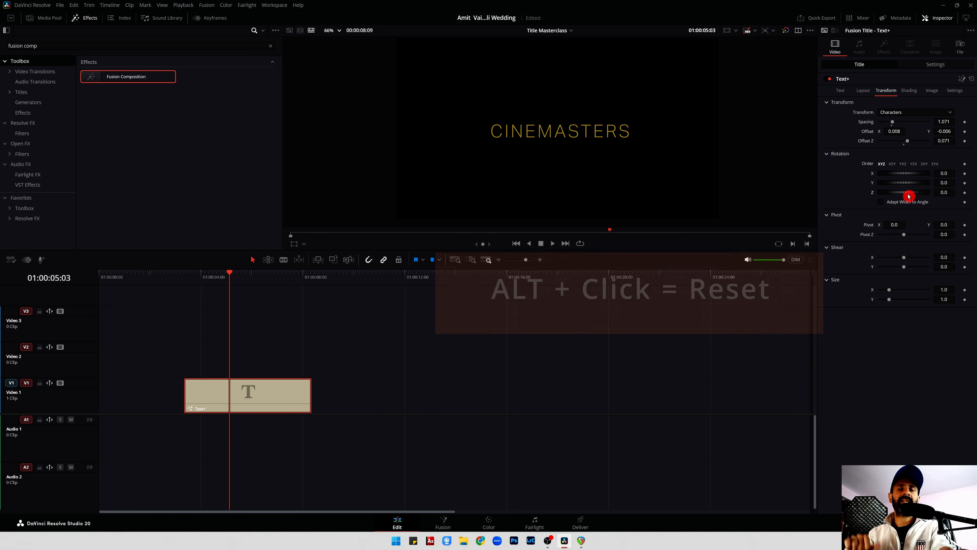
Step: Set the characters' Z offset to -0.031 and try a Y rotation, resetting it to 0.0
{"action": "mouse_move", "coordinate": [908, 183]}
{"action": "left_mouse_down"}
{"action": "mouse_move", "coordinate": [927, 185]}
{"action": "mouse_move", "coordinate": [905, 183]}
{"action": "left_mouse_up"}
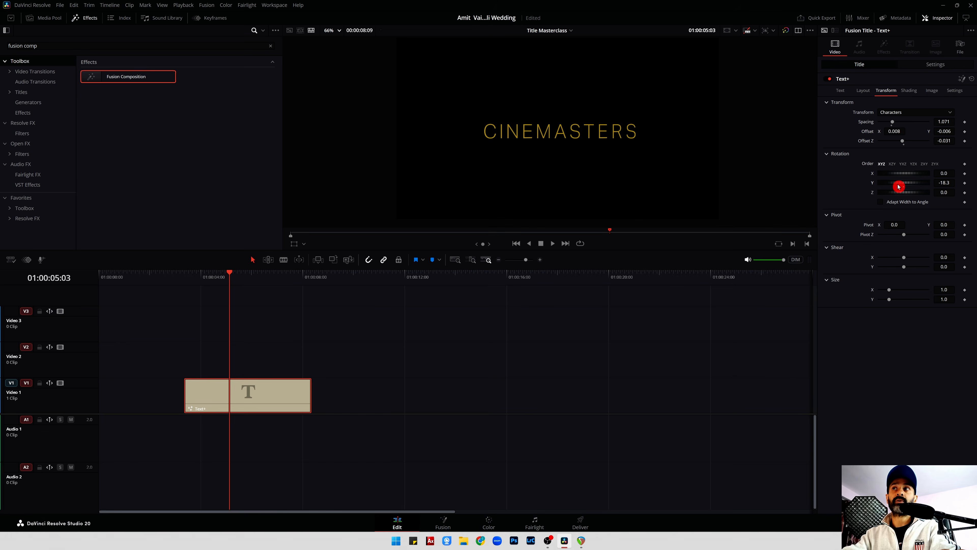
{"action": "left_click_drag", "start_coordinate": [899, 187], "coordinate": [871, 186]}
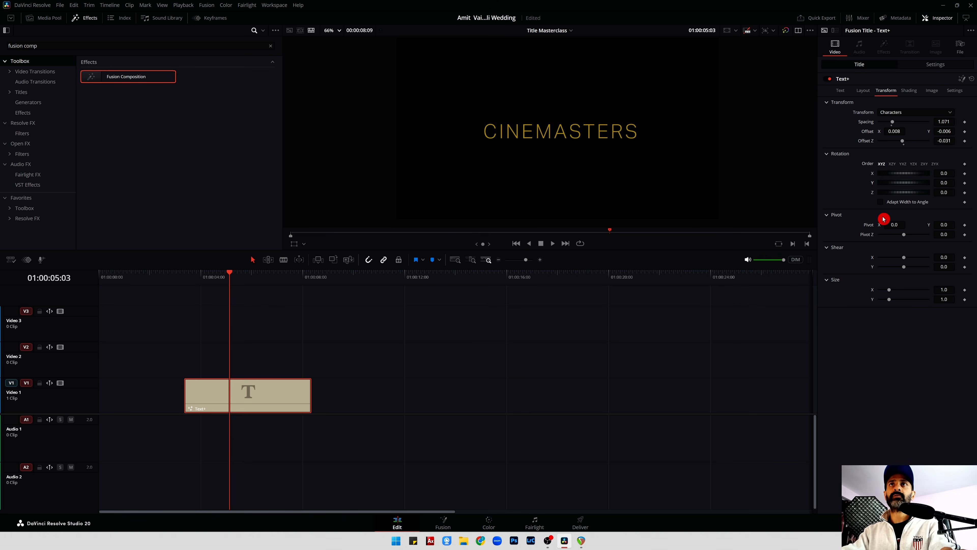
Step: Try the opacity and a gradient fill in the title's shading, then restore the Solid fill type
{"action": "left_click", "coordinate": [908, 90]}
{"action": "mouse_move", "coordinate": [930, 165]}
{"action": "left_mouse_down"}
{"action": "mouse_move", "coordinate": [886, 166]}
{"action": "mouse_move", "coordinate": [955, 161]}
{"action": "mouse_move", "coordinate": [883, 164]}
{"action": "mouse_move", "coordinate": [936, 164]}
{"action": "left_mouse_up"}
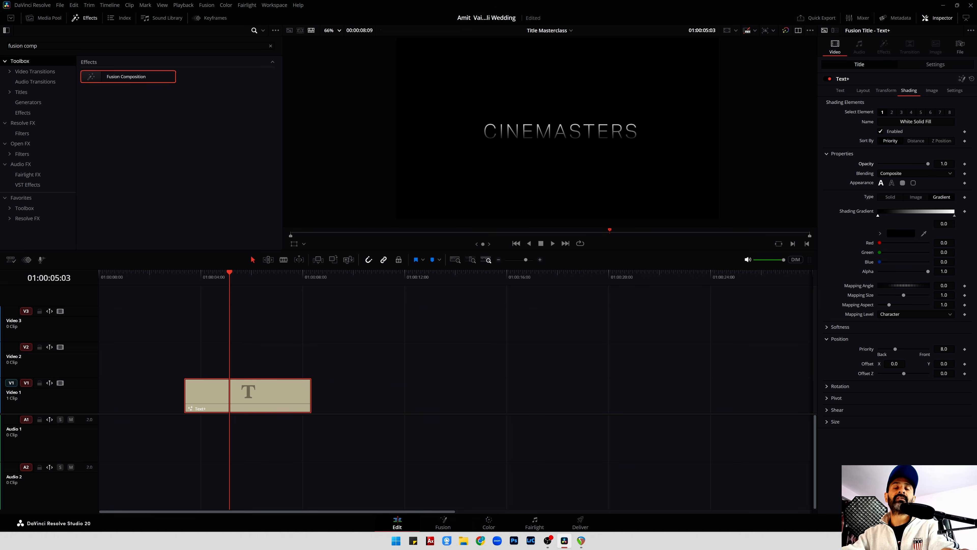
{"action": "mouse_move", "coordinate": [929, 165]}
{"action": "left_mouse_down"}
{"action": "mouse_move", "coordinate": [874, 166]}
{"action": "mouse_move", "coordinate": [937, 164]}
{"action": "left_mouse_up"}
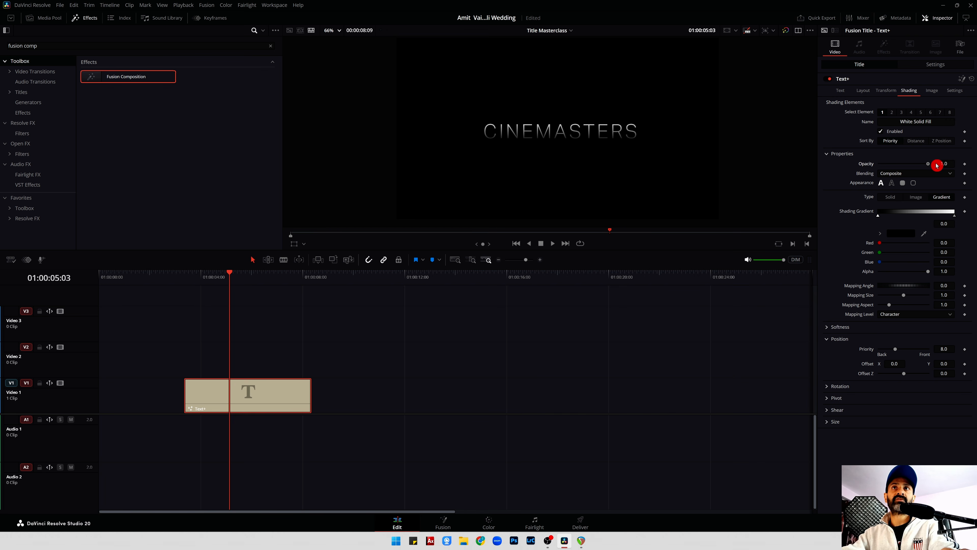
{"action": "left_click", "coordinate": [890, 196]}
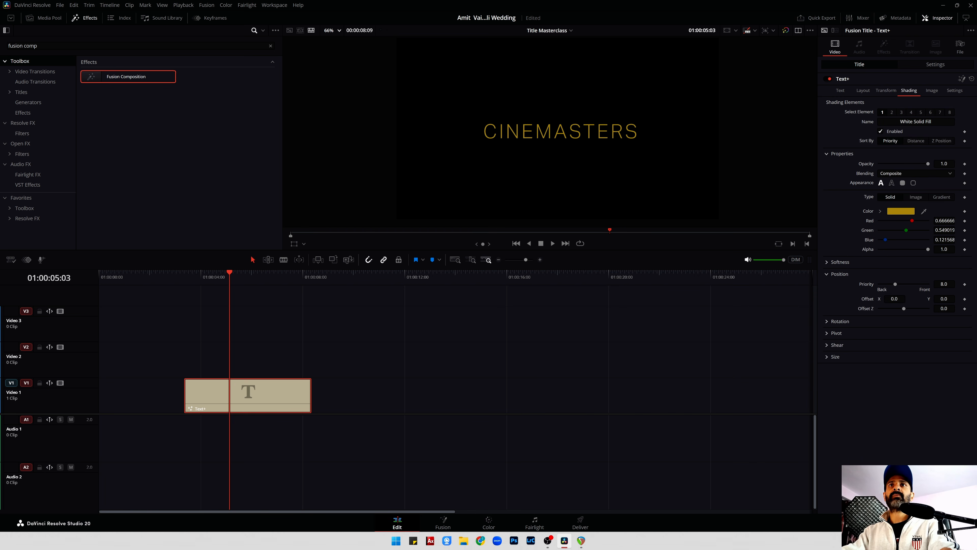
Step: Switch the title's fill to a gradient running from black #000000 to gold #e1b516
{"action": "left_click", "coordinate": [941, 197]}
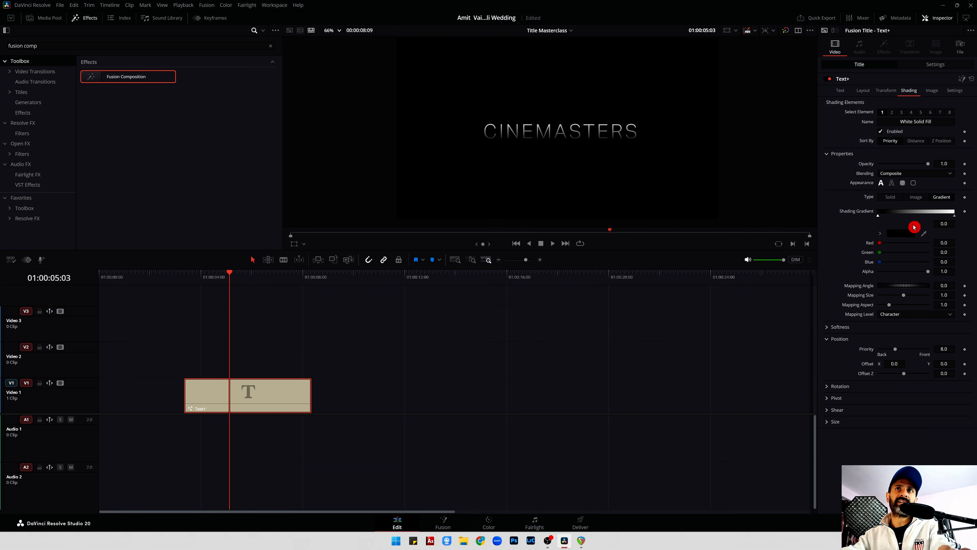
{"action": "left_click", "coordinate": [954, 216]}
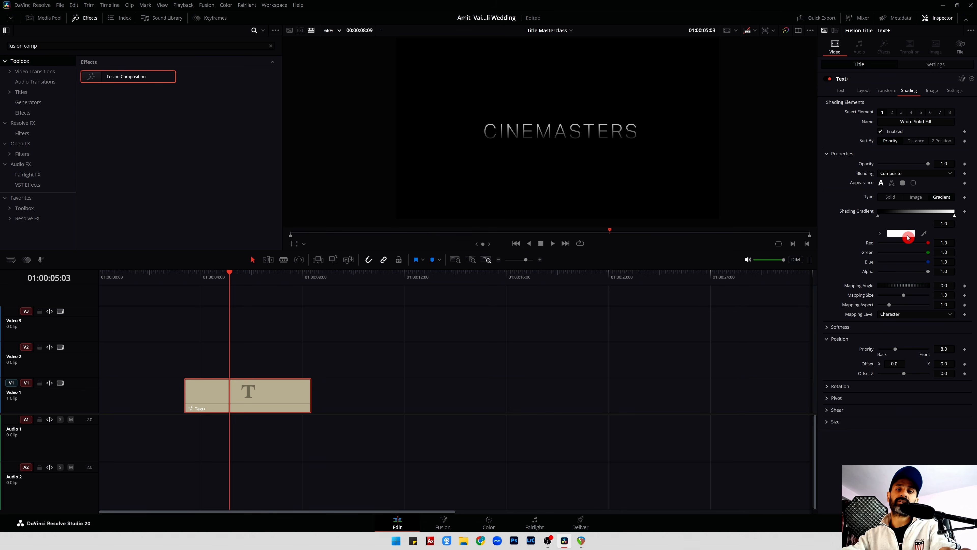
{"action": "left_click", "coordinate": [902, 233]}
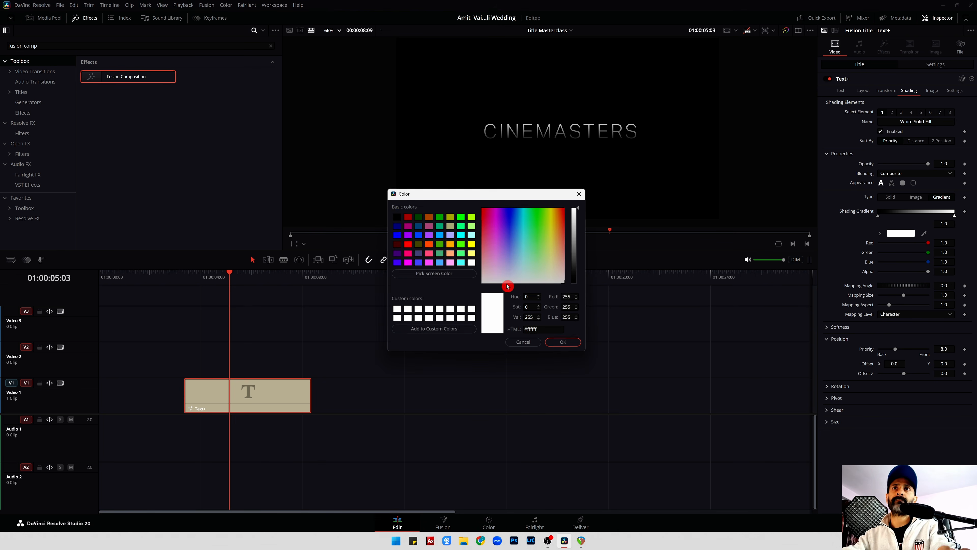
{"action": "left_click_drag", "start_coordinate": [556, 222], "coordinate": [555, 217]}
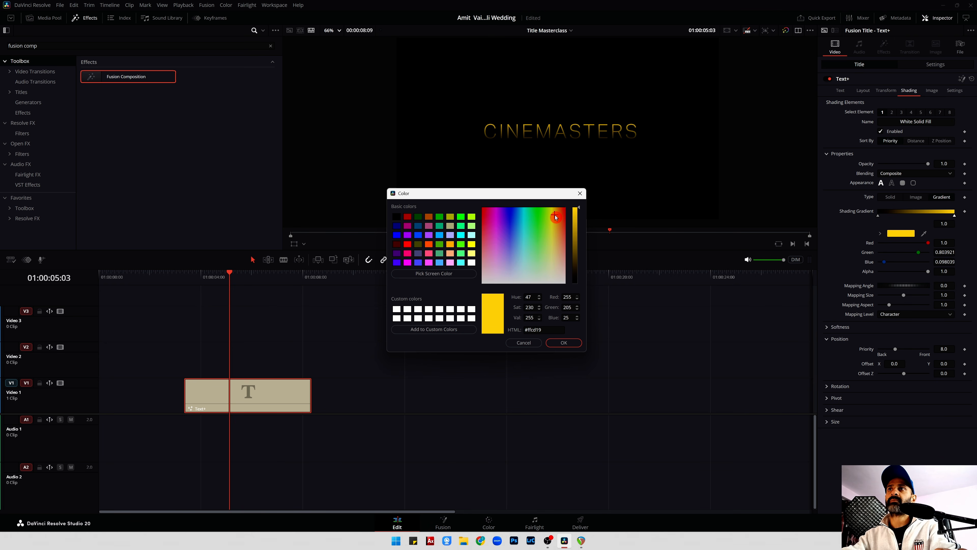
{"action": "left_click", "coordinate": [575, 216]}
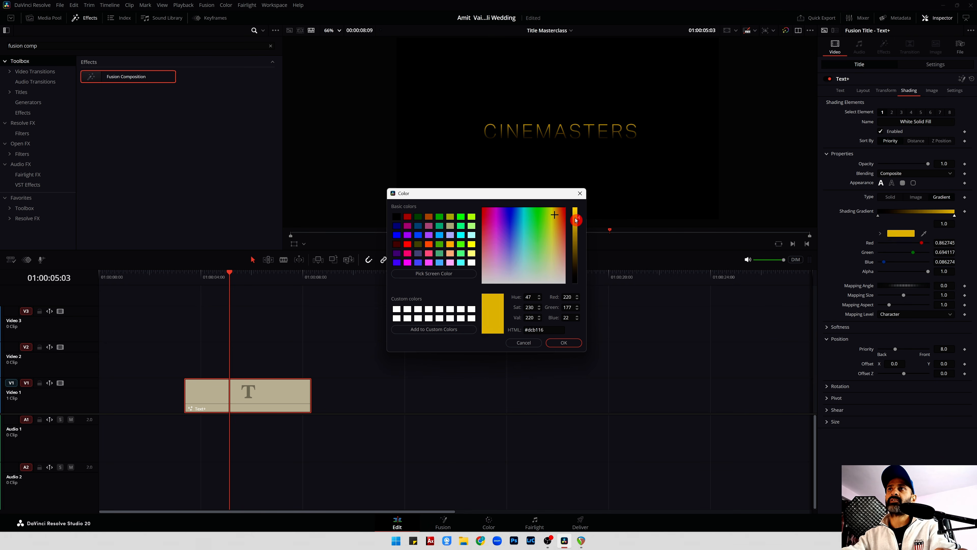
{"action": "left_click", "coordinate": [563, 343]}
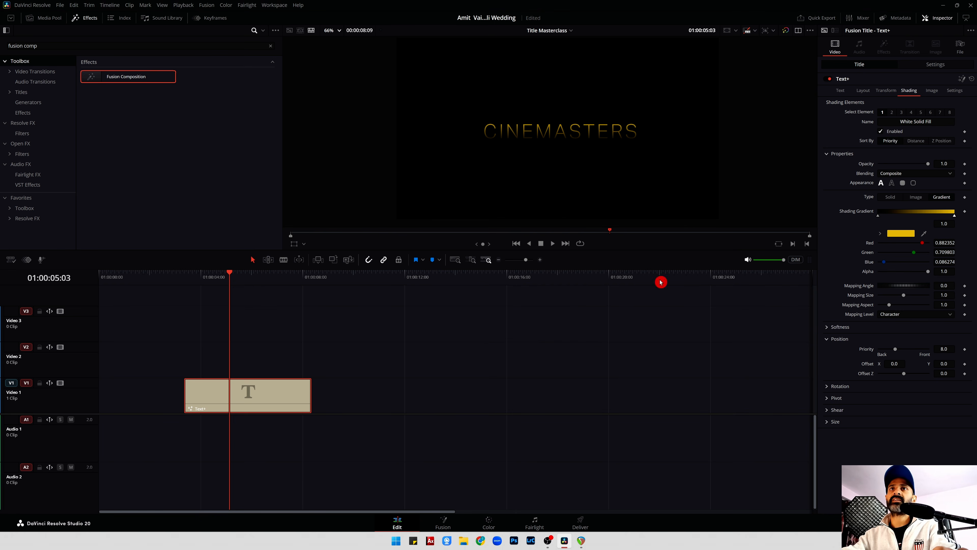
{"action": "left_click", "coordinate": [878, 216]}
{"action": "left_click", "coordinate": [895, 236]}
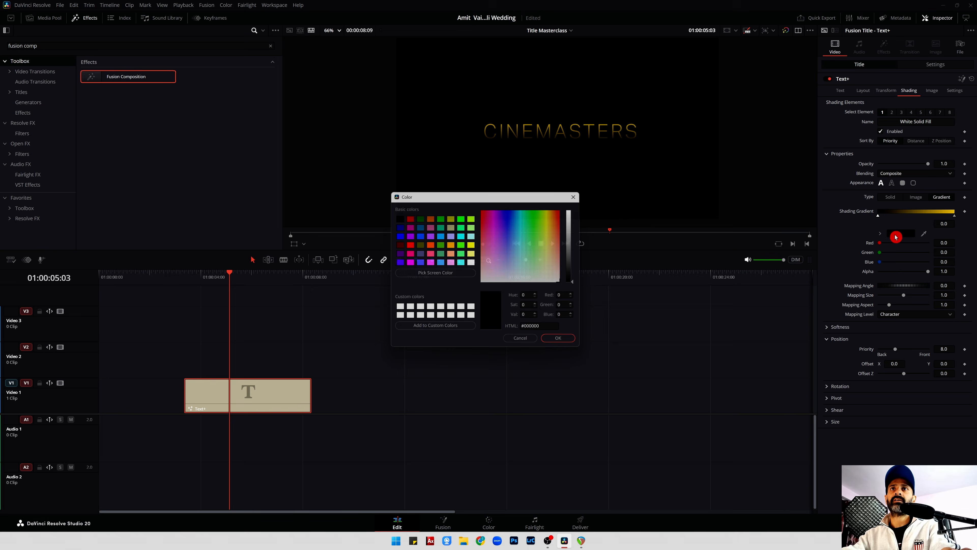
{"action": "left_click_drag", "start_coordinate": [576, 267], "coordinate": [584, 307]}
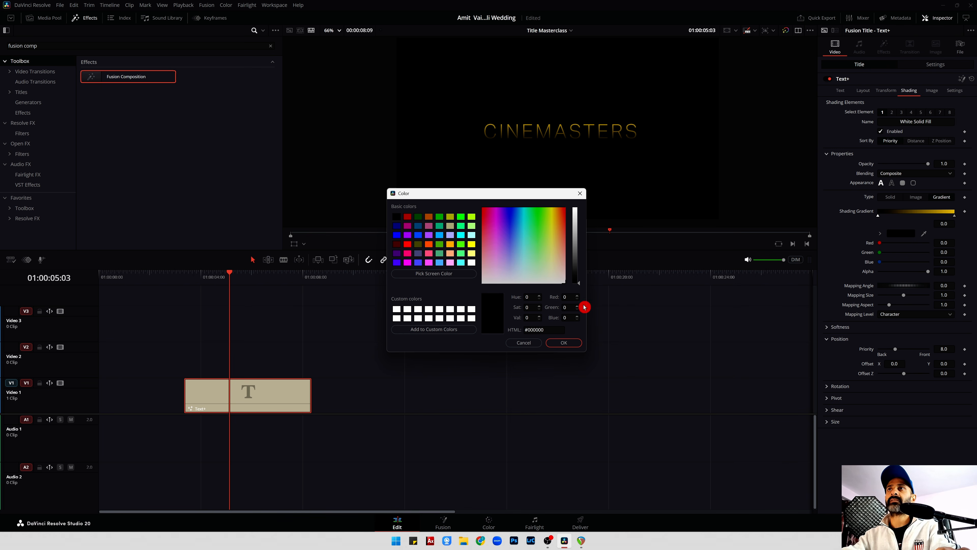
{"action": "left_click", "coordinate": [564, 342]}
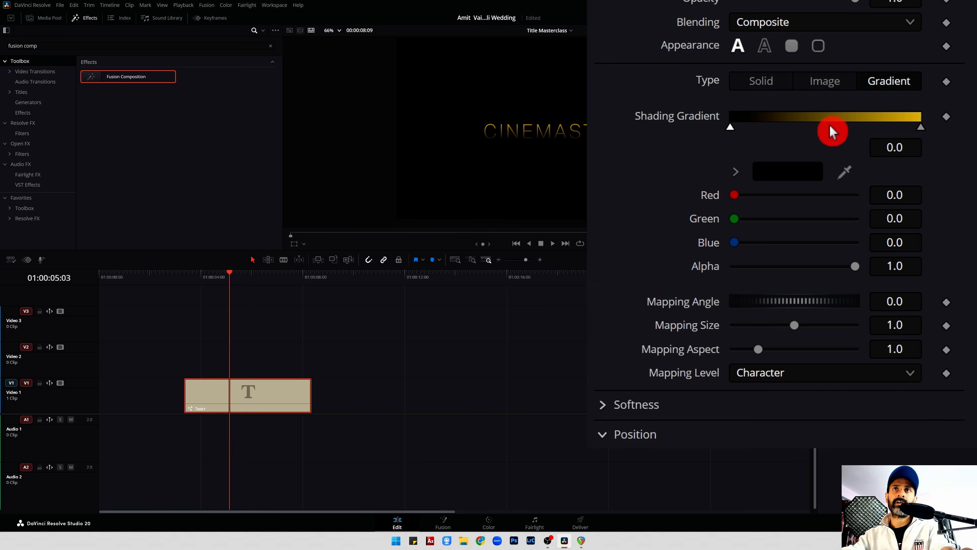
Step: Add a middle gradient stop at 0.522388 and colour it bright yellow, #f8c717
{"action": "left_click", "coordinate": [829, 121]}
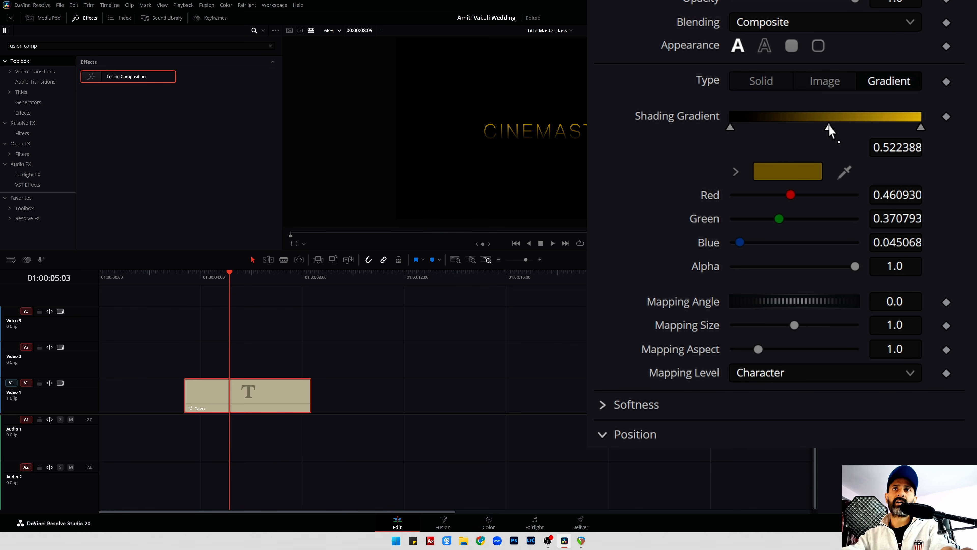
{"action": "left_click", "coordinate": [796, 173]}
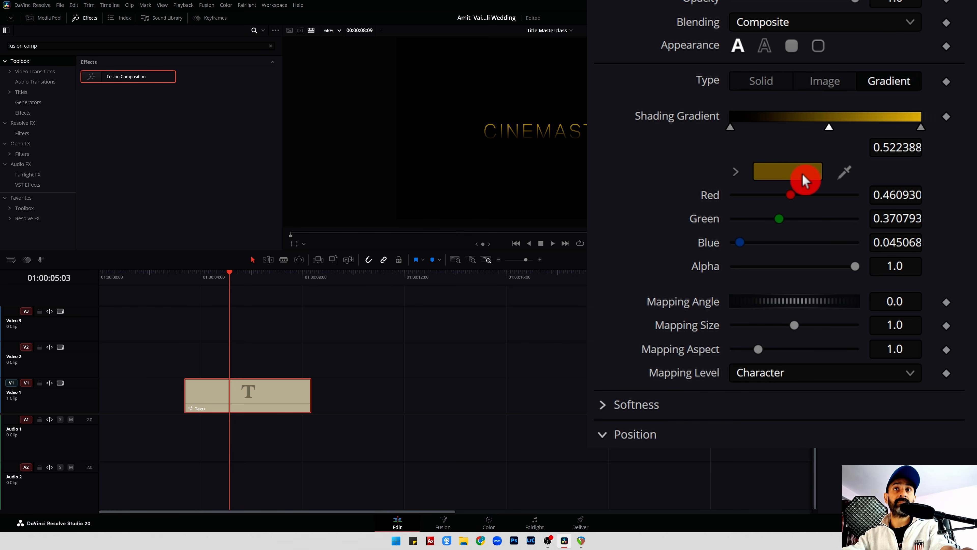
{"action": "left_click", "coordinate": [802, 175]}
{"action": "left_click_drag", "start_coordinate": [580, 232], "coordinate": [578, 212]}
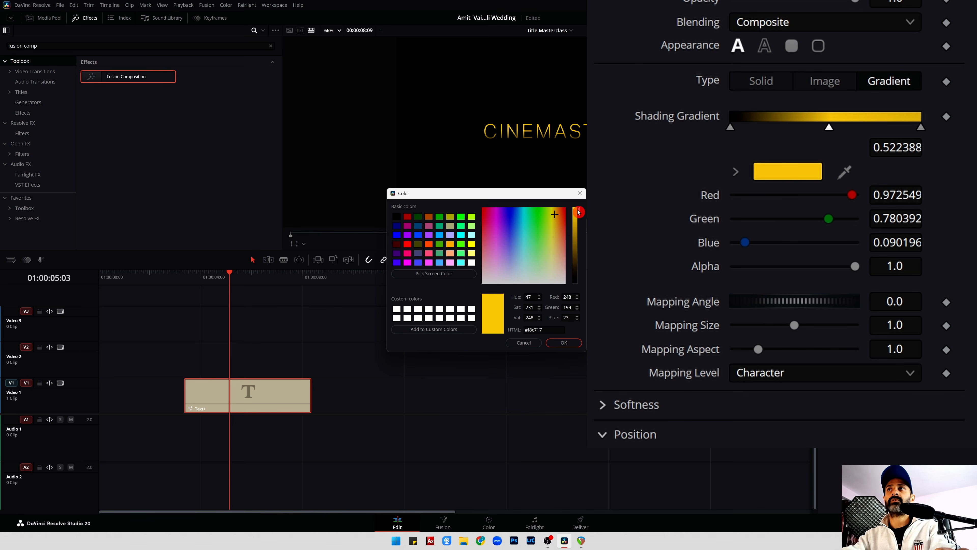
{"action": "left_click", "coordinate": [566, 342]}
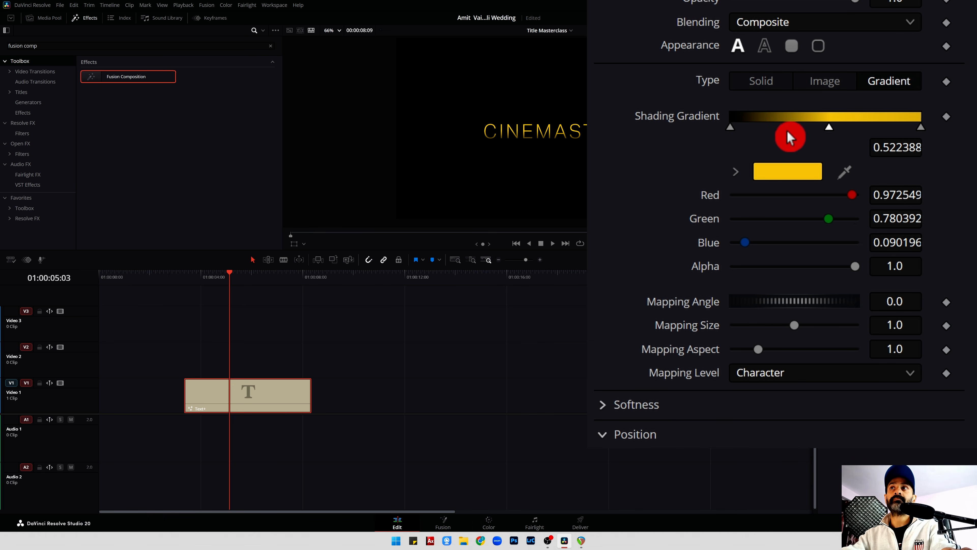
Step: Shift the gradient's middle stop slightly toward the black end and move the gold end stop to 0.885572
{"action": "left_click", "coordinate": [826, 136]}
{"action": "mouse_move", "coordinate": [828, 129]}
{"action": "left_mouse_down"}
{"action": "mouse_move", "coordinate": [863, 126]}
{"action": "mouse_move", "coordinate": [787, 125]}
{"action": "mouse_move", "coordinate": [838, 123]}
{"action": "mouse_move", "coordinate": [813, 120]}
{"action": "left_mouse_up"}
{"action": "left_click", "coordinate": [922, 144]}
{"action": "left_click_drag", "start_coordinate": [921, 139], "coordinate": [892, 135]}
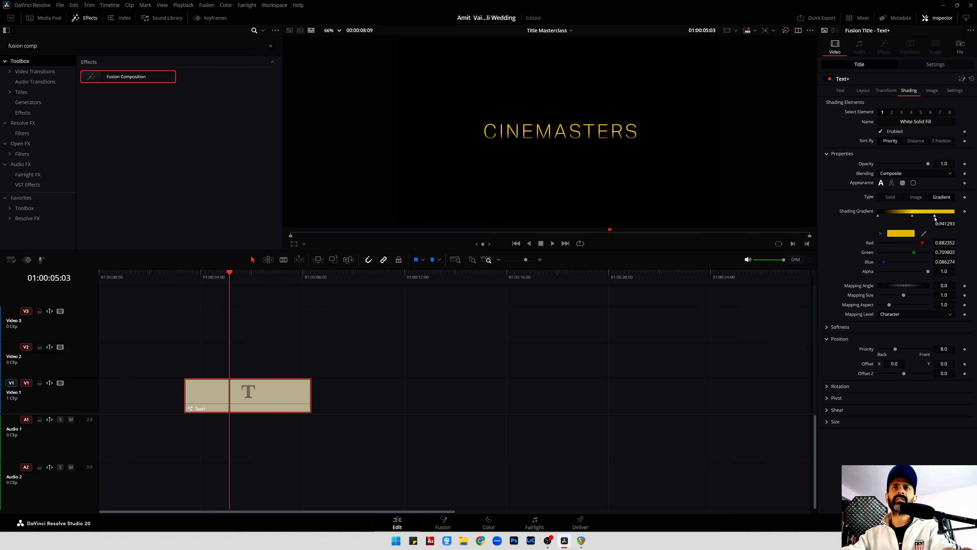
{"action": "left_click", "coordinate": [902, 251]}
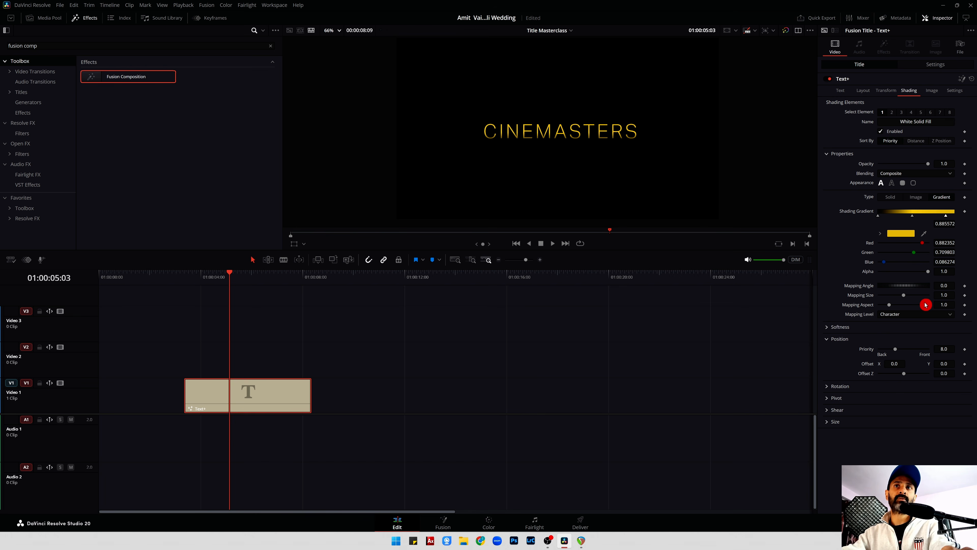
Step: Try a Mapping Aspect of 1.26 and a magenta end stop in the title's gradient
{"action": "mouse_move", "coordinate": [905, 297]}
{"action": "left_mouse_down"}
{"action": "mouse_move", "coordinate": [925, 294]}
{"action": "mouse_move", "coordinate": [897, 294]}
{"action": "mouse_move", "coordinate": [913, 294]}
{"action": "mouse_move", "coordinate": [889, 307]}
{"action": "mouse_move", "coordinate": [912, 306]}
{"action": "mouse_move", "coordinate": [892, 306]}
{"action": "left_mouse_up"}
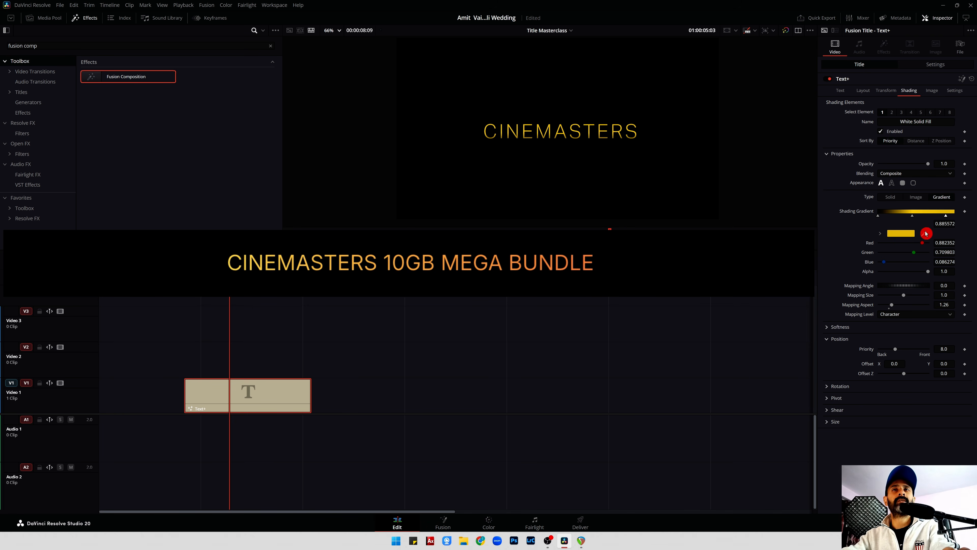
{"action": "left_click", "coordinate": [899, 229]}
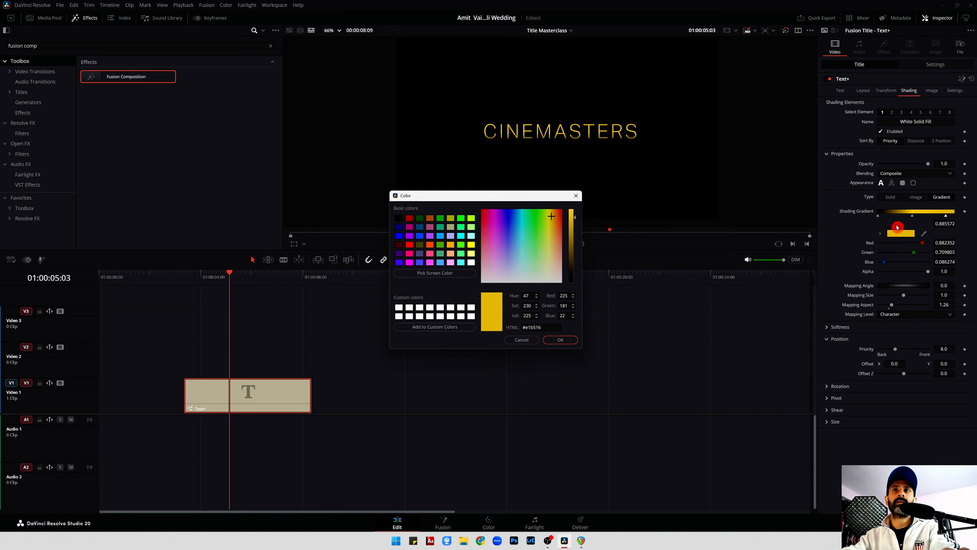
{"action": "left_click_drag", "start_coordinate": [485, 216], "coordinate": [494, 221]}
{"action": "left_click", "coordinate": [565, 340]}
Step: Try an extra light blue stop at 0.681592 in the gradient and slide it toward the yellow stop
{"action": "left_click", "coordinate": [930, 216]}
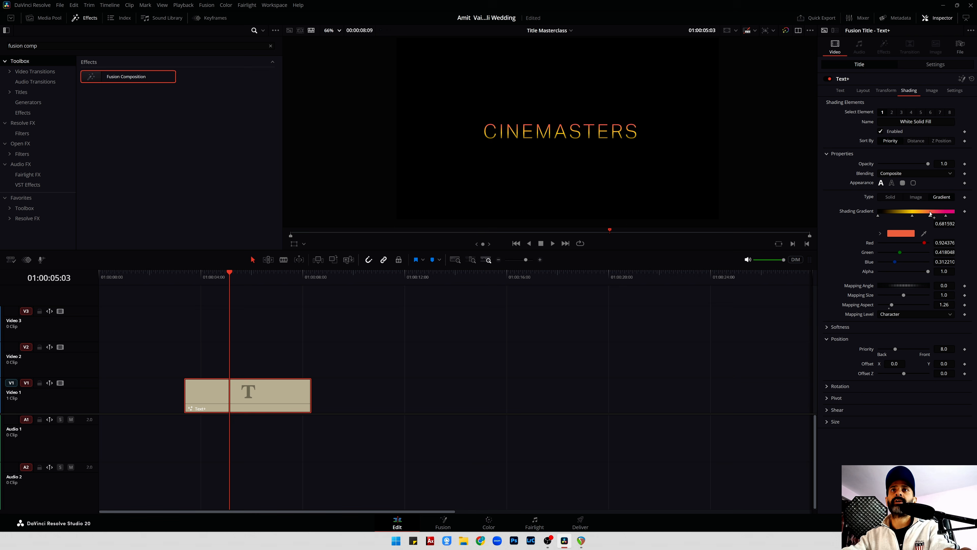
{"action": "left_click", "coordinate": [903, 234]}
{"action": "left_click_drag", "start_coordinate": [563, 246], "coordinate": [522, 233]}
{"action": "left_click", "coordinate": [564, 342]}
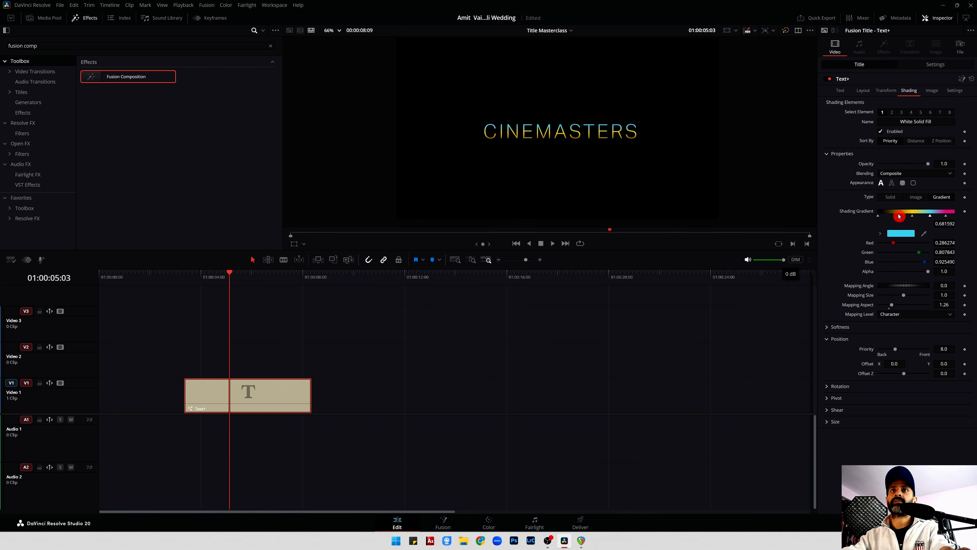
{"action": "left_click", "coordinate": [901, 216]}
{"action": "left_click", "coordinate": [930, 219]}
{"action": "mouse_move", "coordinate": [930, 216]}
{"action": "left_mouse_down"}
{"action": "mouse_move", "coordinate": [913, 216]}
{"action": "mouse_move", "coordinate": [925, 216]}
{"action": "left_mouse_up"}
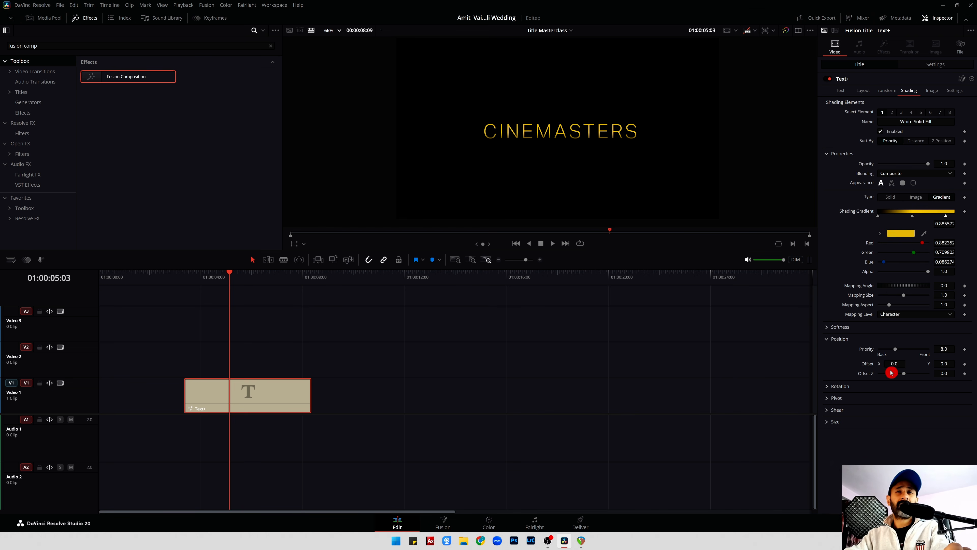
Step: Try X and Y softness near 20 and a Y offset of -0.035 on the fill, resetting each to 0.0
{"action": "left_click", "coordinate": [831, 327]}
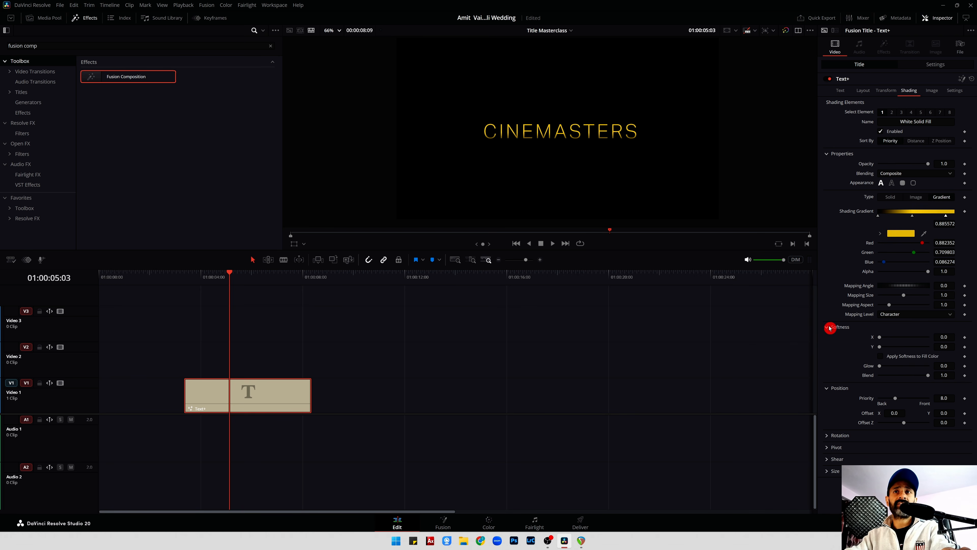
{"action": "left_click_drag", "start_coordinate": [881, 339], "coordinate": [937, 347]}
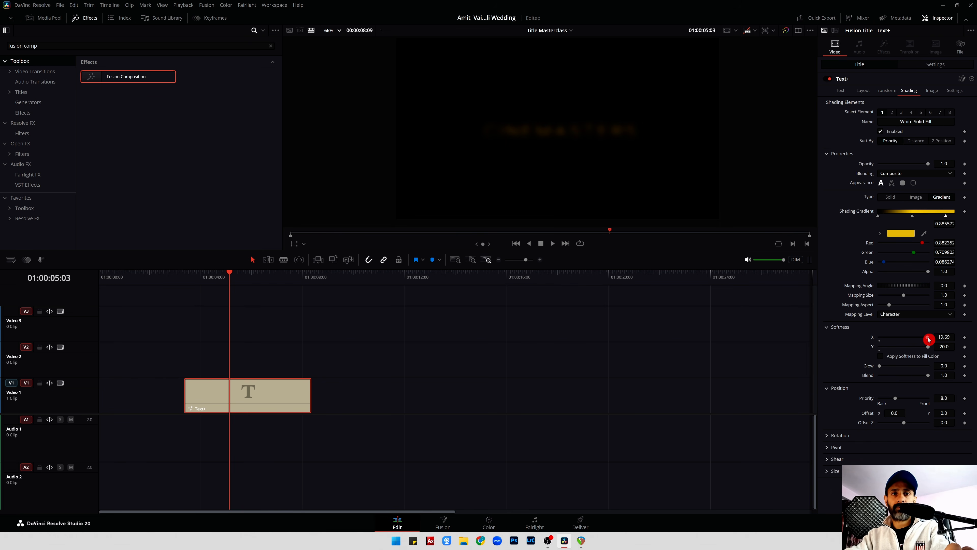
{"action": "left_click_drag", "start_coordinate": [928, 338], "coordinate": [861, 358]}
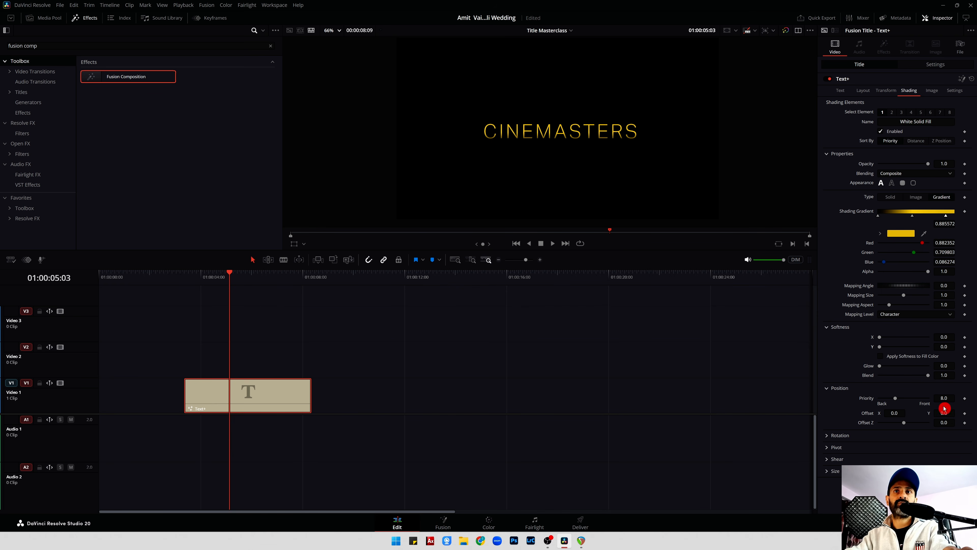
{"action": "mouse_move", "coordinate": [944, 413]}
{"action": "left_mouse_down"}
{"action": "mouse_move", "coordinate": [963, 413]}
{"action": "mouse_move", "coordinate": [877, 413]}
{"action": "mouse_move", "coordinate": [943, 413]}
{"action": "left_mouse_up"}
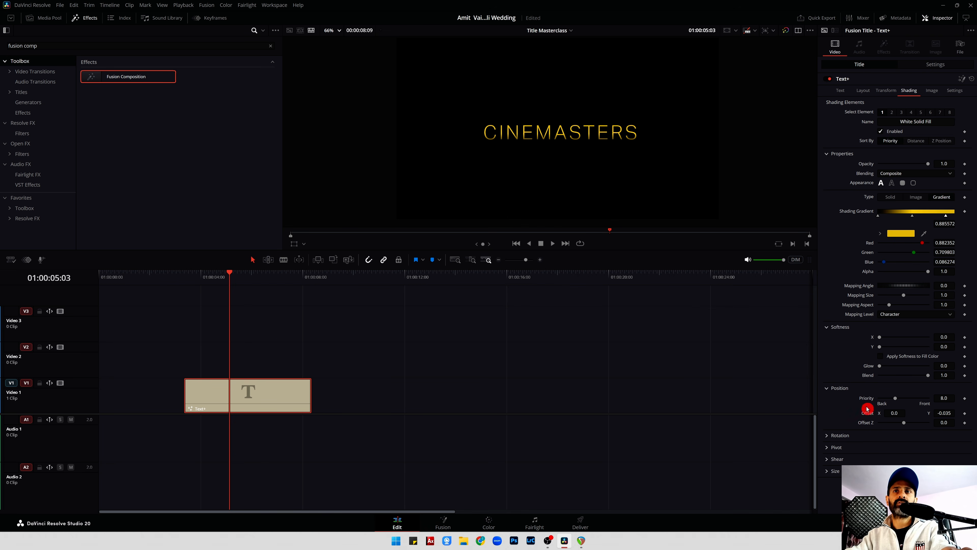
{"action": "double_click", "coordinate": [865, 416]}
Step: Set the Y rotation of the title's shading element to 15.7
{"action": "left_click", "coordinate": [839, 435]}
{"action": "left_click_drag", "start_coordinate": [897, 455], "coordinate": [904, 456]}
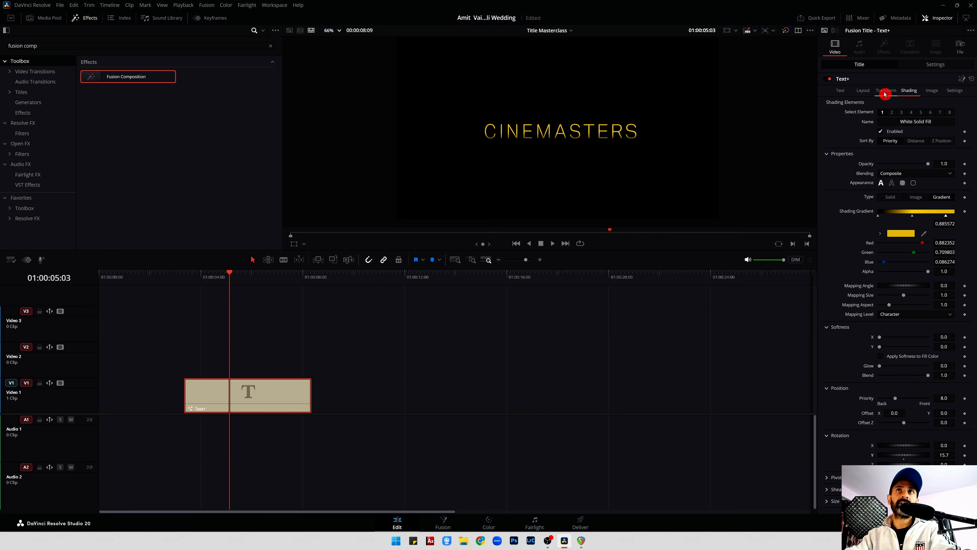
{"action": "mouse_move", "coordinate": [895, 458]}
{"action": "left_mouse_down"}
{"action": "mouse_move", "coordinate": [912, 456]}
{"action": "mouse_move", "coordinate": [874, 454]}
{"action": "mouse_move", "coordinate": [895, 453]}
{"action": "left_mouse_up"}
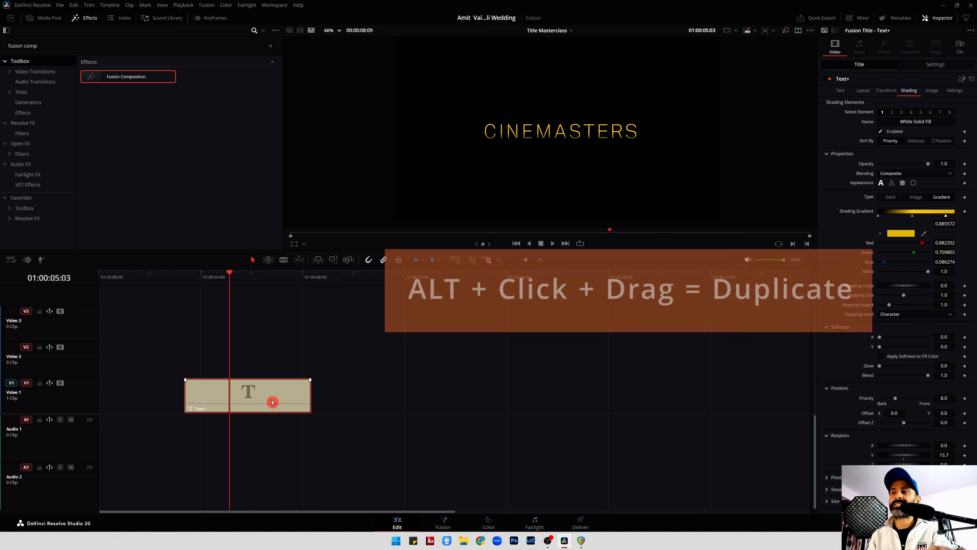
Step: Try duplicating the title clip onto Video 2, delete the copy, and paste another copy aligned above the original
{"action": "left_click_drag", "start_coordinate": [266, 402], "coordinate": [261, 370]}
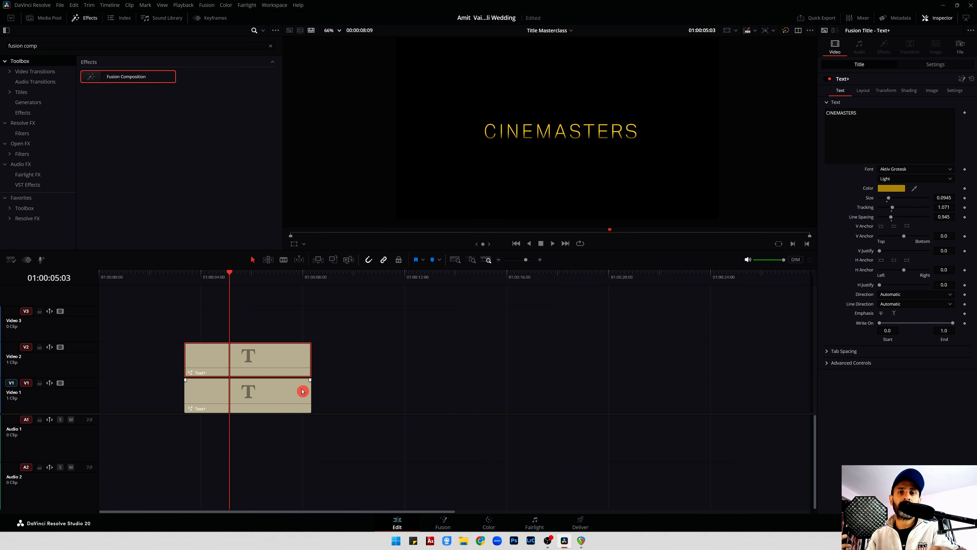
{"action": "key", "text": "Delete"}
{"action": "left_click", "coordinate": [267, 391]}
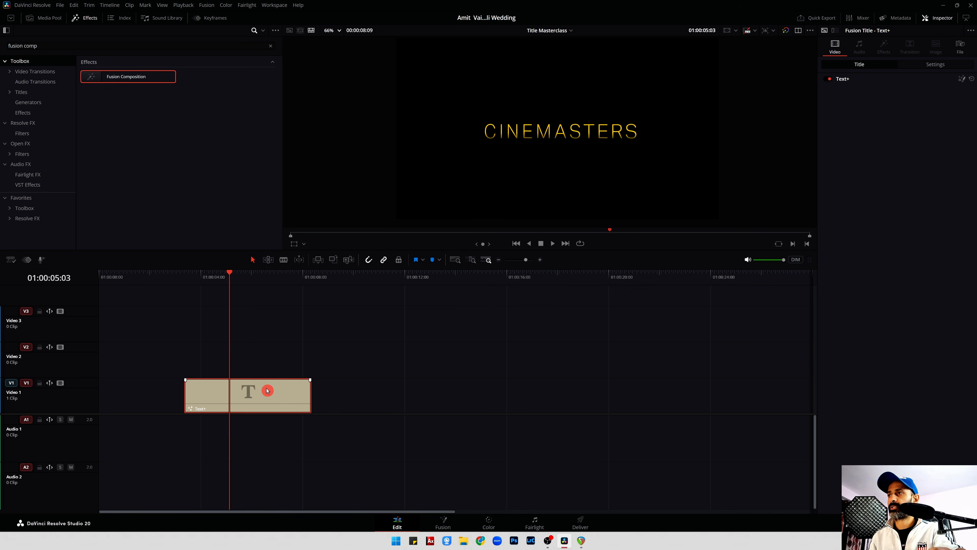
{"action": "left_click_drag", "start_coordinate": [345, 284], "coordinate": [381, 281]}
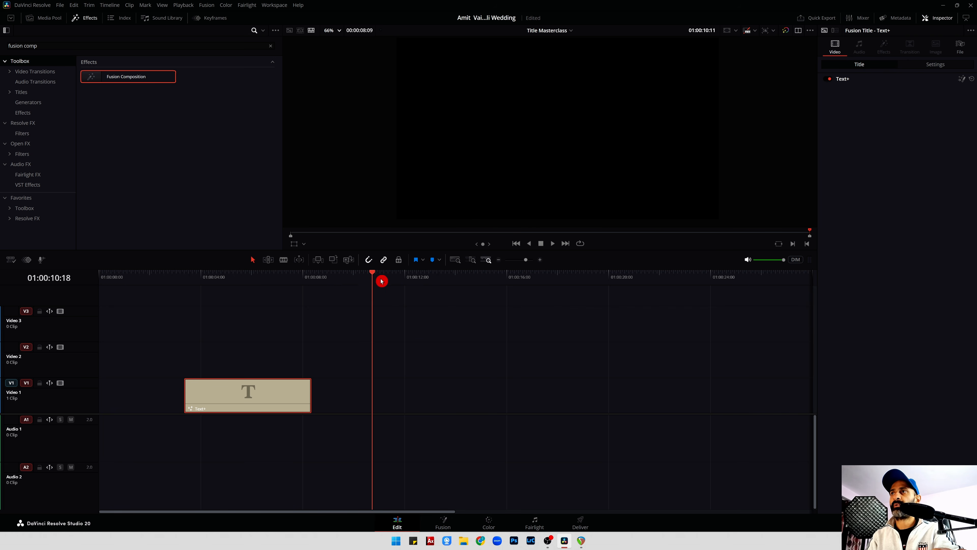
{"action": "key", "text": "ctrl+v"}
{"action": "left_click_drag", "start_coordinate": [378, 346], "coordinate": [225, 372]}
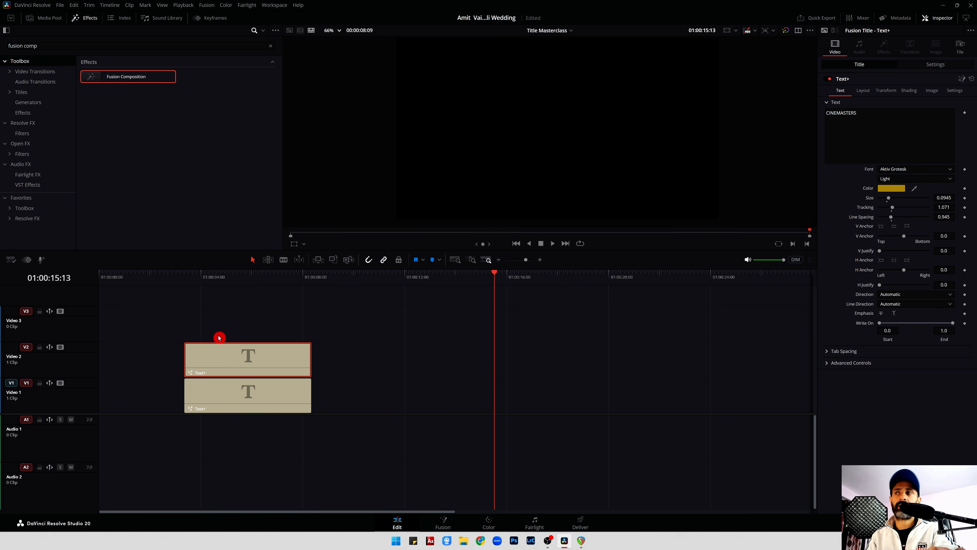
Step: Search the effects for "text" and place a new Text+ title on Video 2 over the CINEMASTERS clip
{"action": "left_click", "coordinate": [222, 275]}
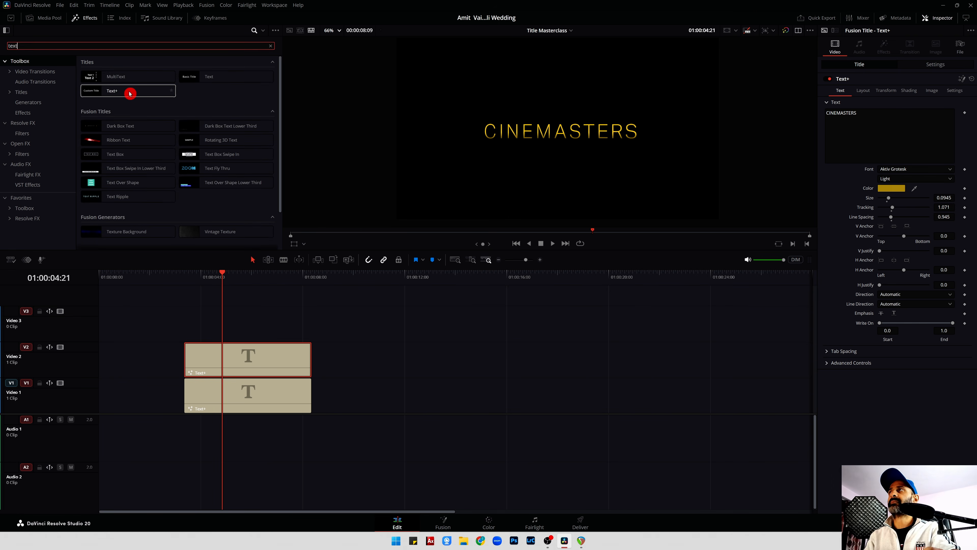
{"action": "left_click_drag", "start_coordinate": [130, 94], "coordinate": [227, 353]}
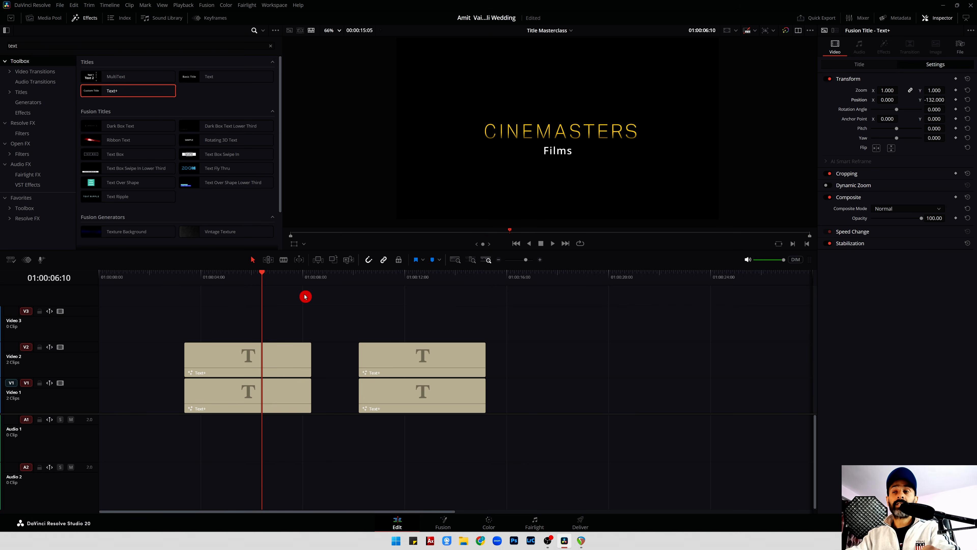
Step: Scrub between the "film by CINEMASTERS" and "CINEMASTERS Films" titles to compare the two layouts
{"action": "left_click_drag", "start_coordinate": [376, 278], "coordinate": [406, 279]}
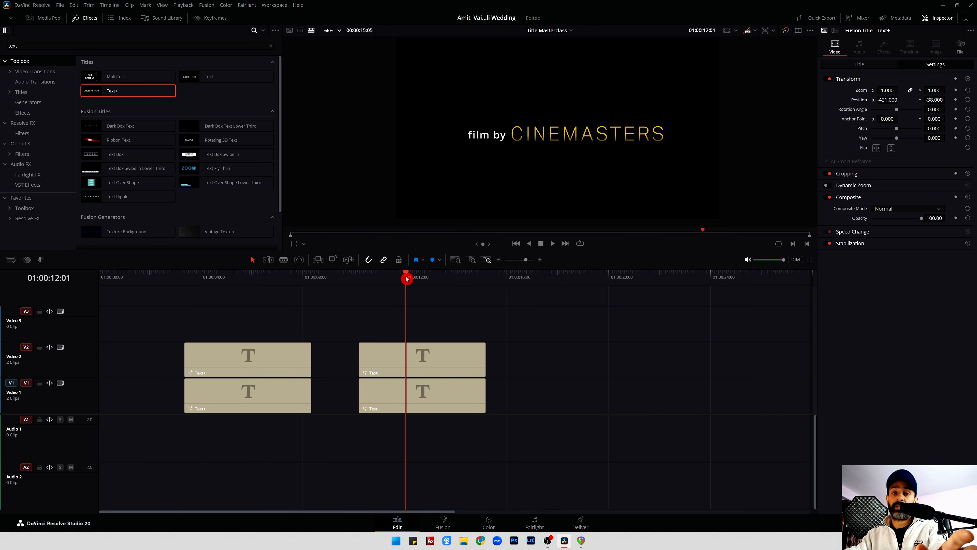
{"action": "left_click_drag", "start_coordinate": [407, 278], "coordinate": [399, 283]}
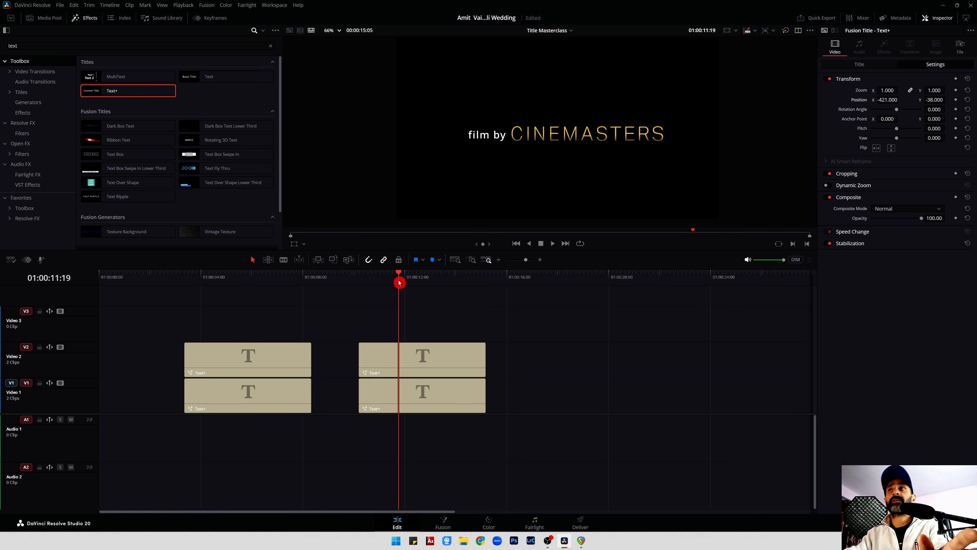
{"action": "left_click_drag", "start_coordinate": [399, 283], "coordinate": [247, 276]}
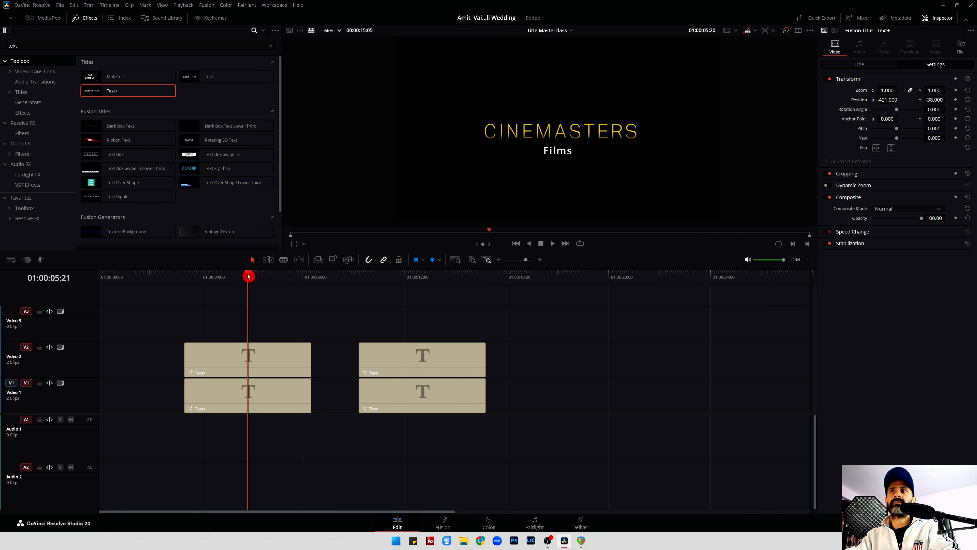
Step: Inspect the two stacked clips of the "CINEMASTERS Films" title and compare them with the "film by CINEMASTERS" title
{"action": "left_click", "coordinate": [266, 385]}
{"action": "left_click", "coordinate": [267, 360]}
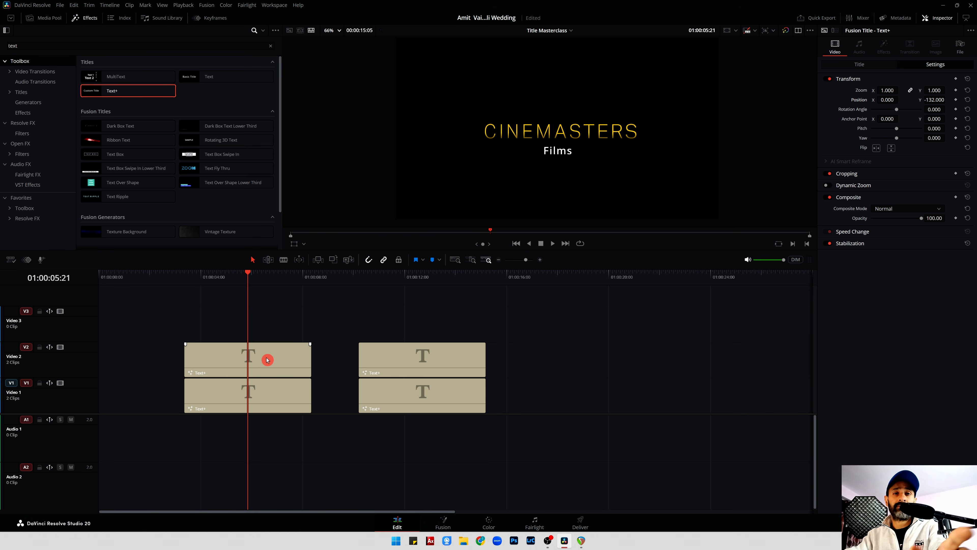
{"action": "left_click", "coordinate": [278, 403]}
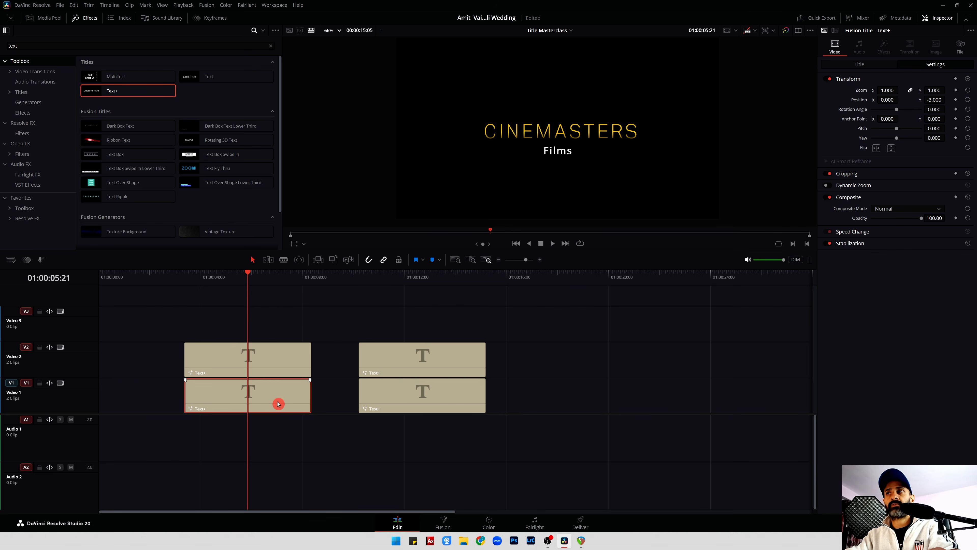
{"action": "left_click_drag", "start_coordinate": [395, 277], "coordinate": [404, 278]}
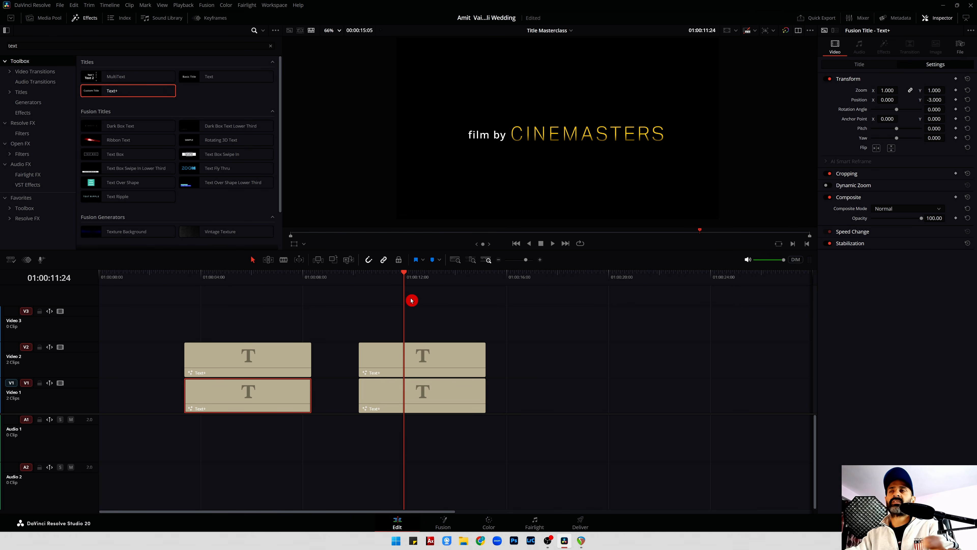
Step: Replace the CINEMASTERS text with the couple's names and the Films text with "WEDDING STORY" in the first stacked title
{"action": "left_click", "coordinate": [248, 397]}
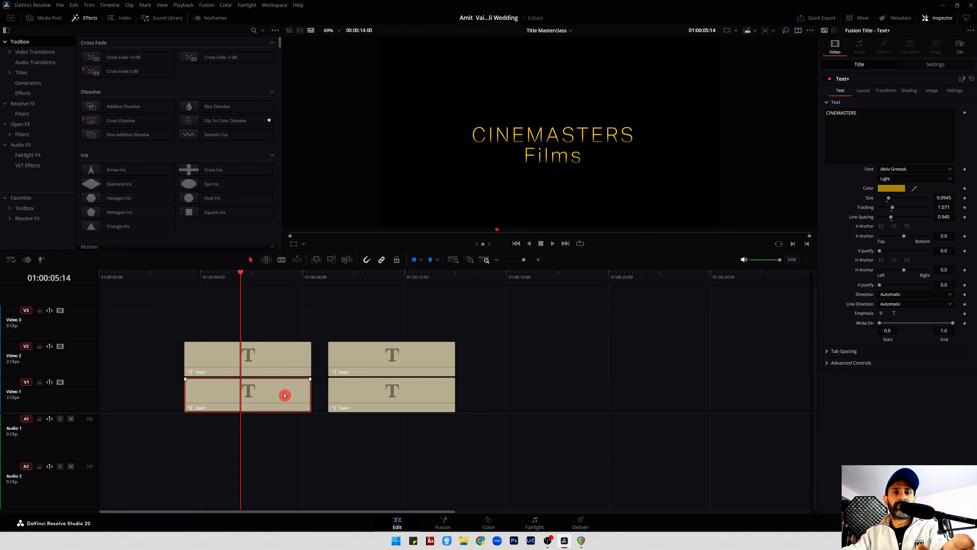
{"action": "left_click", "coordinate": [263, 361]}
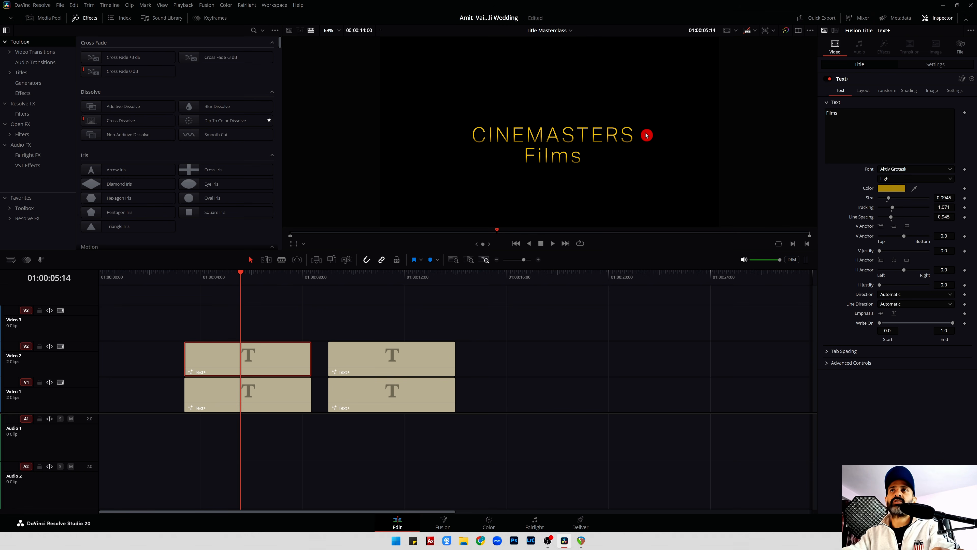
{"action": "left_click", "coordinate": [268, 399]}
{"action": "left_click", "coordinate": [885, 133]}
{"action": "left_click", "coordinate": [241, 360]}
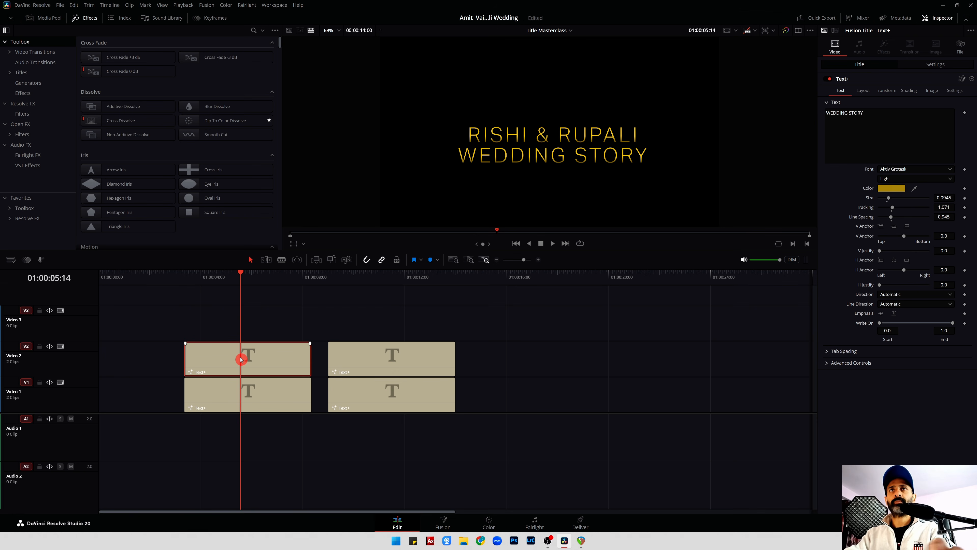
Step: Reduce the size of the WEDDING STORY text to 0.0394 for contrast with the couple's names
{"action": "left_click", "coordinate": [253, 396]}
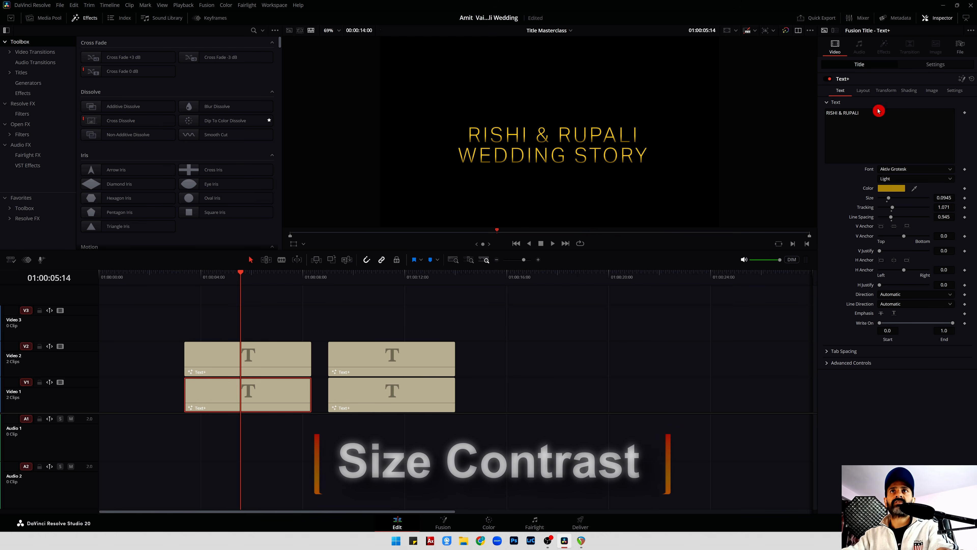
{"action": "left_click", "coordinate": [292, 365]}
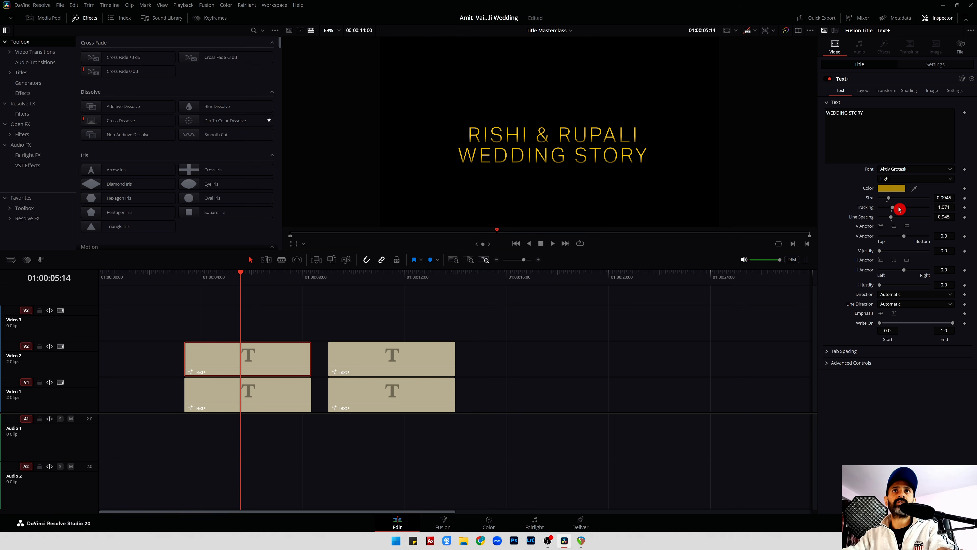
{"action": "left_click_drag", "start_coordinate": [890, 201], "coordinate": [884, 201]}
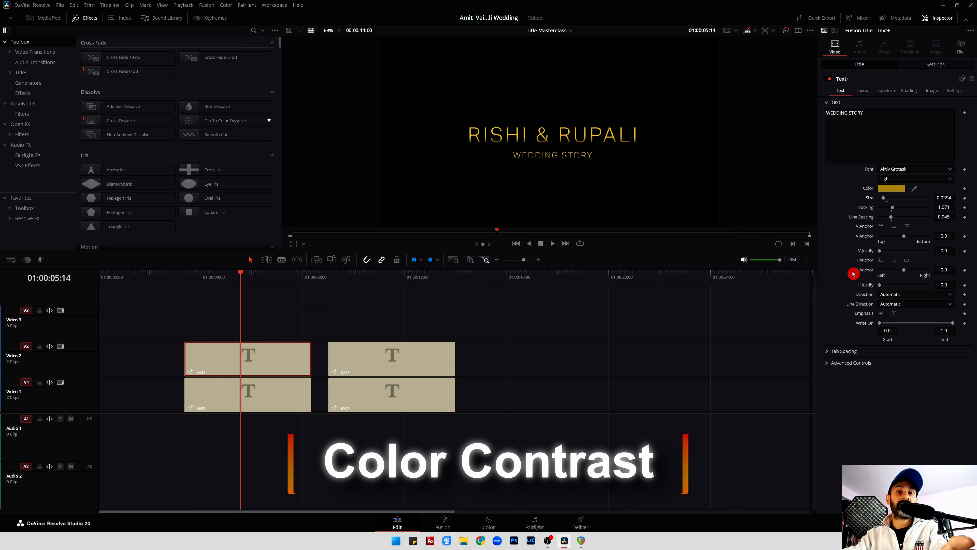
Step: Recolour the couple's names from gold to a neutral, unsaturated colour
{"action": "left_click", "coordinate": [277, 399]}
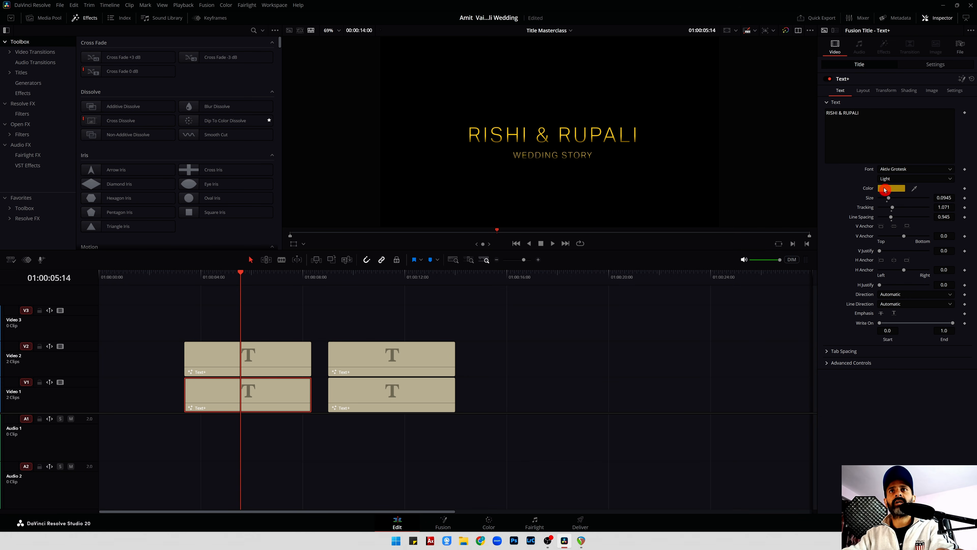
{"action": "left_click", "coordinate": [891, 188]}
{"action": "left_click_drag", "start_coordinate": [570, 218], "coordinate": [471, 288]}
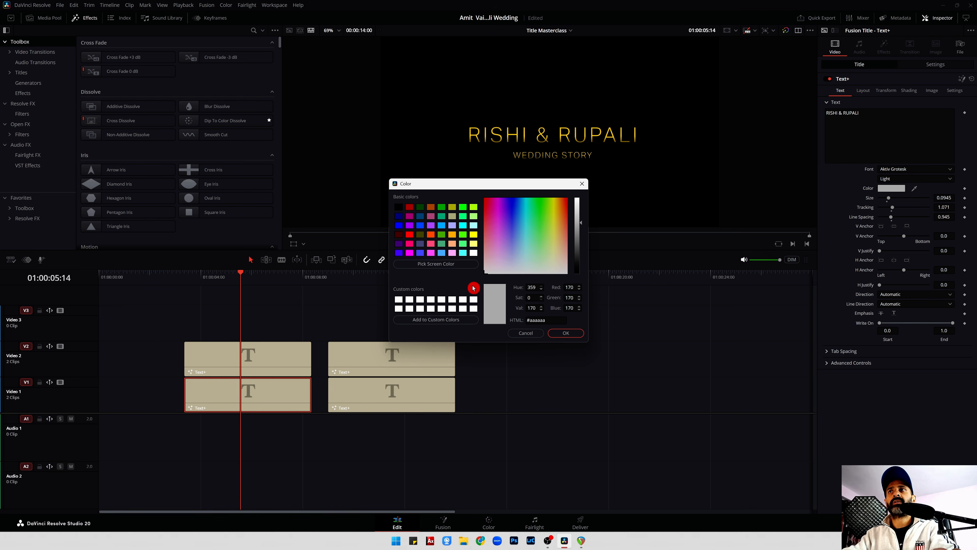
{"action": "mouse_move", "coordinate": [579, 219]}
{"action": "left_mouse_down"}
{"action": "mouse_move", "coordinate": [581, 203]}
{"action": "mouse_move", "coordinate": [582, 275]}
{"action": "left_mouse_up"}
{"action": "left_click", "coordinate": [565, 333]}
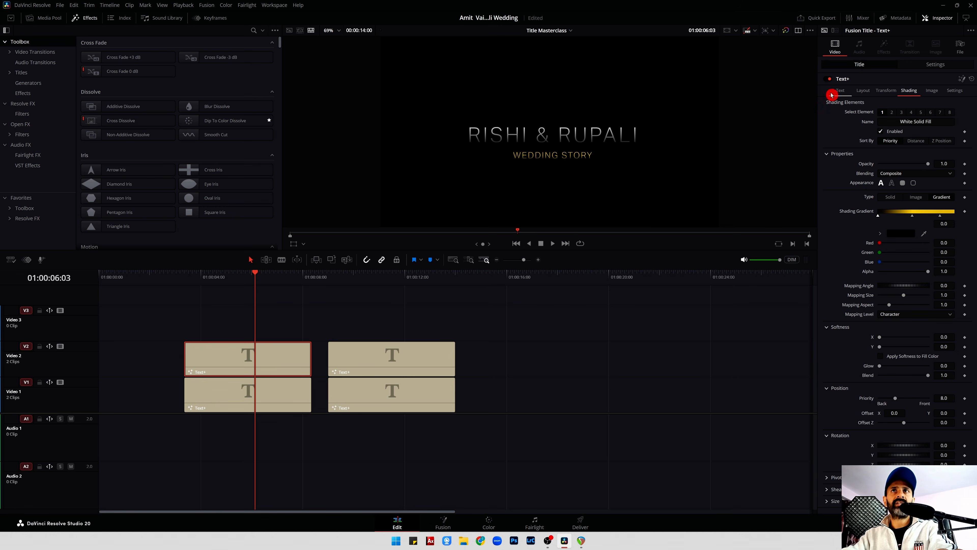
Step: Make both ends of the shading gradient on the couple's names white, with the dark stop's red, green and blue at 0.933333
{"action": "left_click", "coordinate": [841, 91]}
{"action": "left_click", "coordinate": [909, 91]}
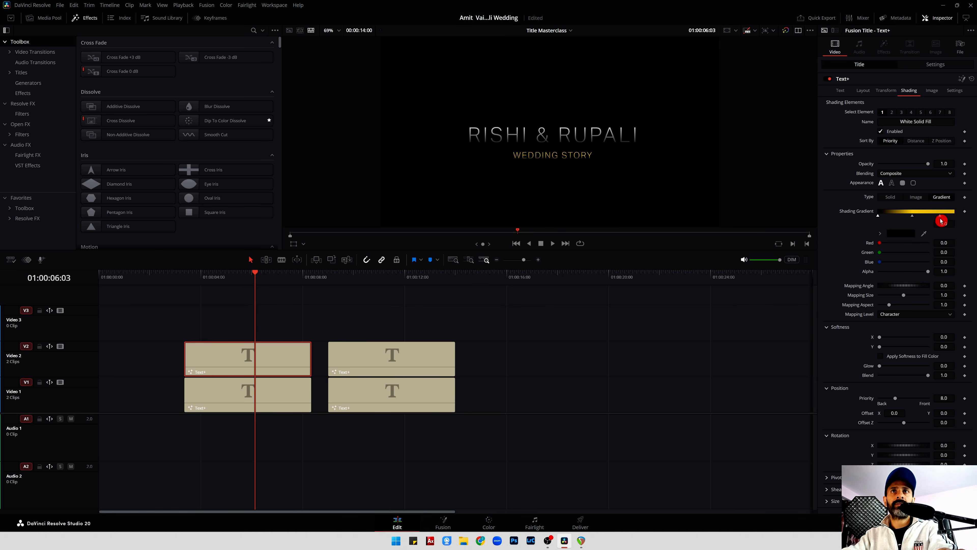
{"action": "left_click", "coordinate": [302, 392]}
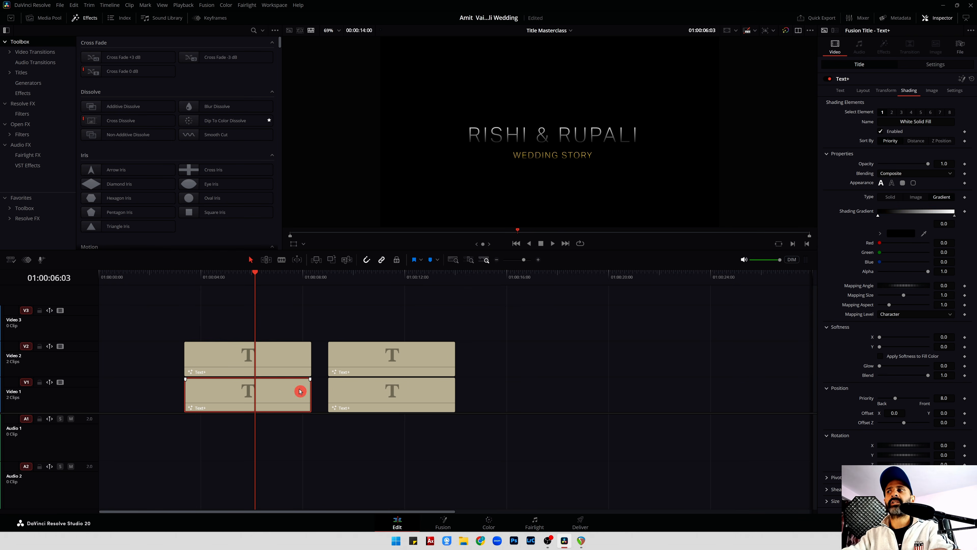
{"action": "left_click", "coordinate": [954, 216]}
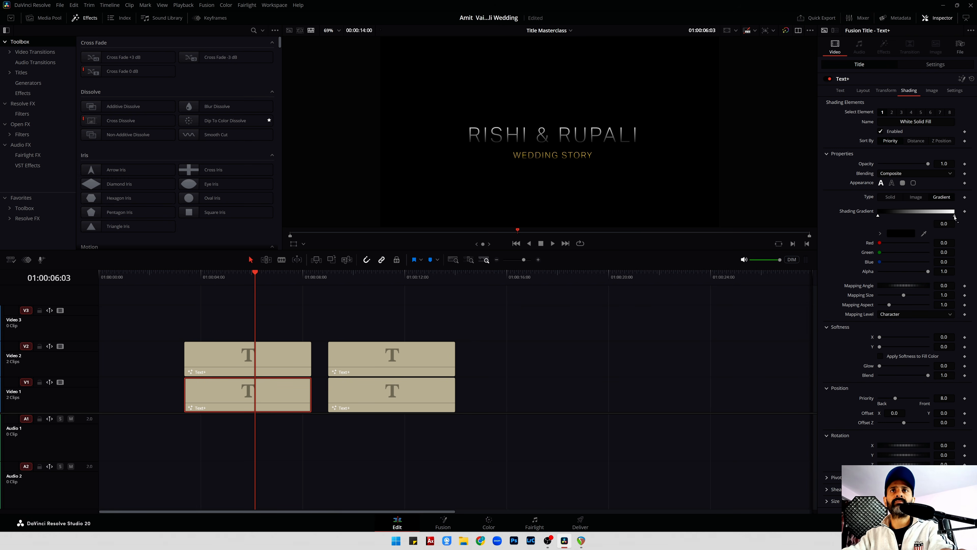
{"action": "left_click", "coordinate": [906, 236]}
{"action": "left_click", "coordinate": [566, 334]}
{"action": "left_click", "coordinate": [878, 216]}
{"action": "left_click", "coordinate": [897, 236]}
{"action": "left_click_drag", "start_coordinate": [574, 212], "coordinate": [581, 206]}
{"action": "left_click", "coordinate": [554, 333]}
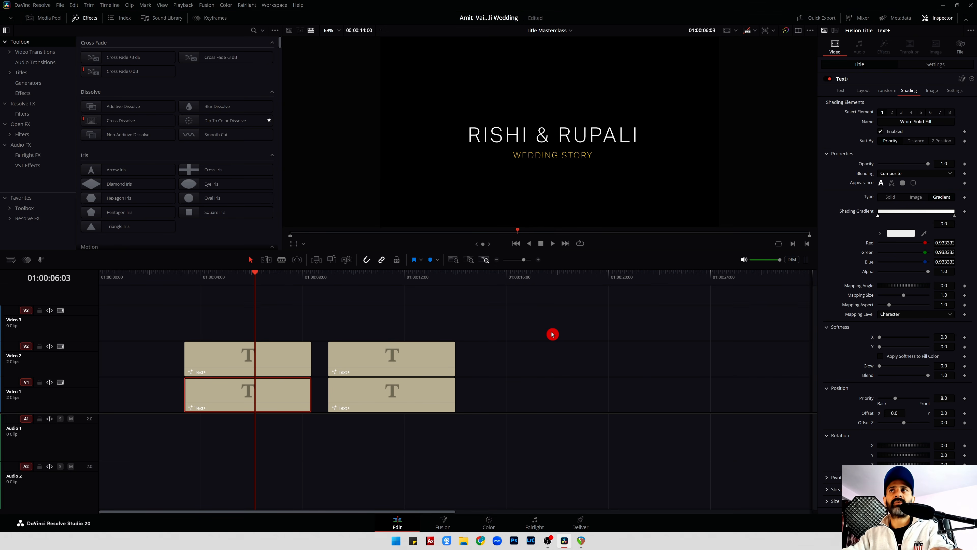
Step: Change the WEDDING STORY text's font to Acumin Pro Thin
{"action": "left_click", "coordinate": [232, 279]}
{"action": "left_click_drag", "start_coordinate": [232, 279], "coordinate": [242, 278]}
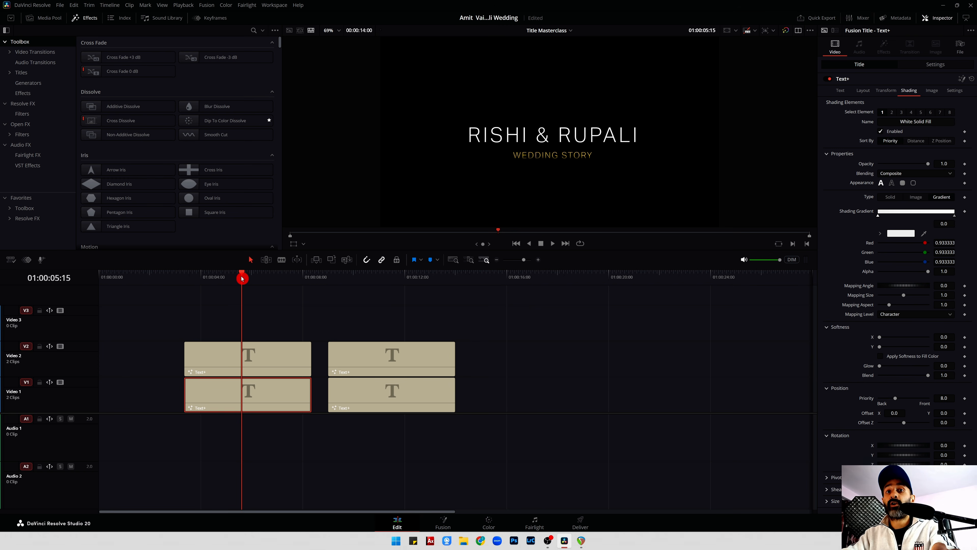
{"action": "left_click", "coordinate": [263, 358]}
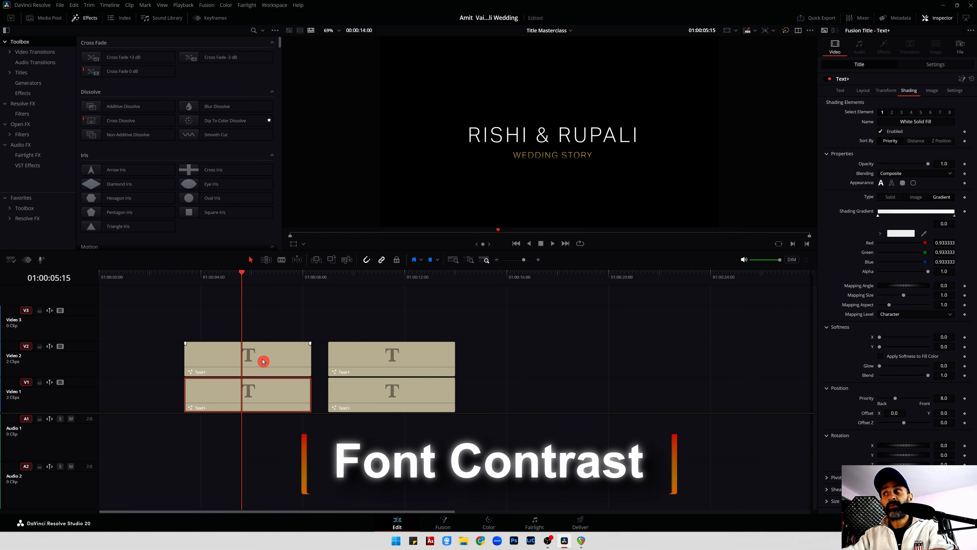
{"action": "left_click", "coordinate": [265, 360]}
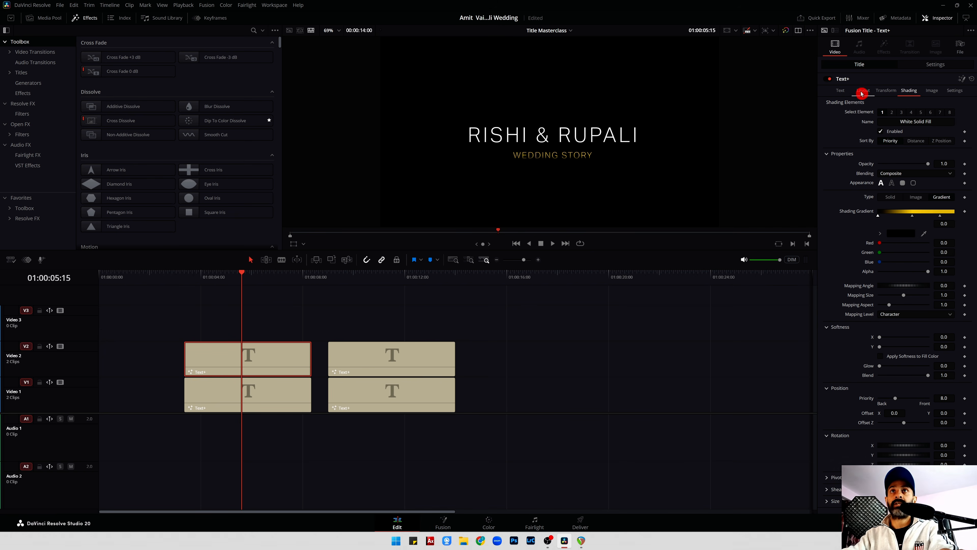
{"action": "left_click", "coordinate": [841, 90]}
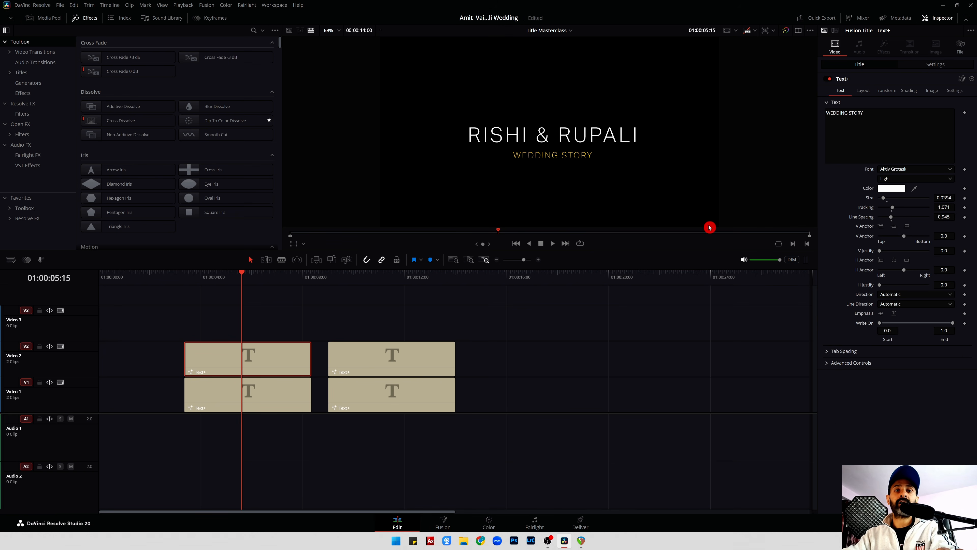
{"action": "left_click", "coordinate": [901, 169]}
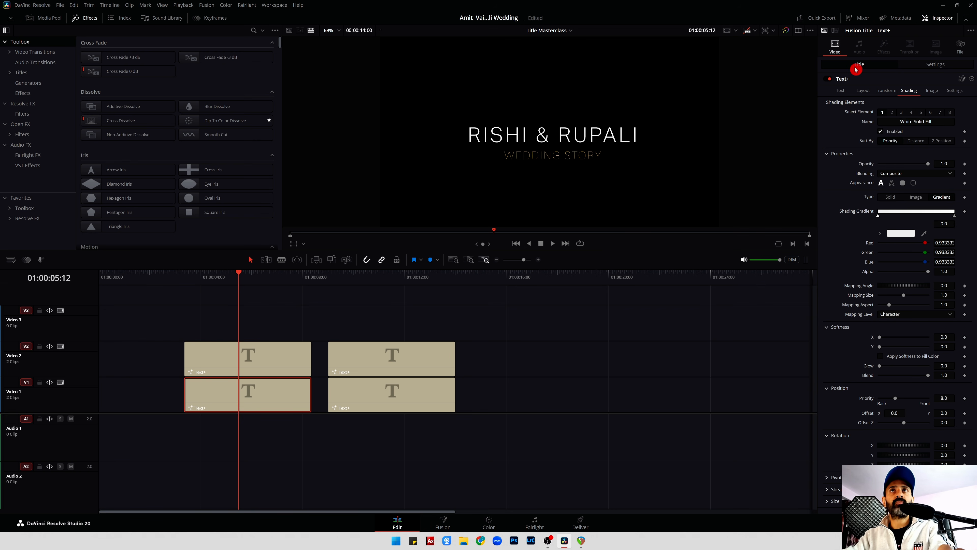
Step: Set the weight of the couple's names to SemiBold and scrub through the title to review it
{"action": "left_click", "coordinate": [841, 92]}
{"action": "left_click", "coordinate": [900, 179]}
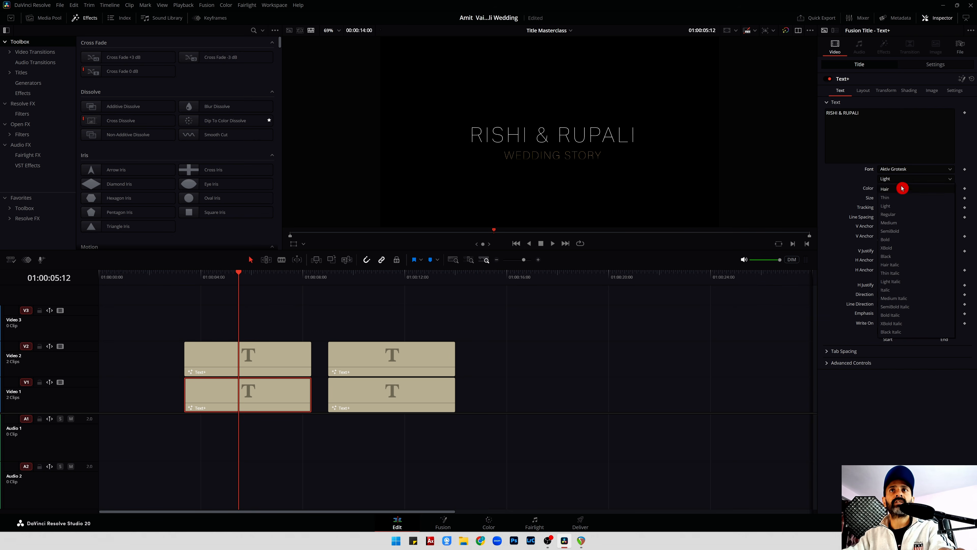
{"action": "left_click", "coordinate": [896, 231]}
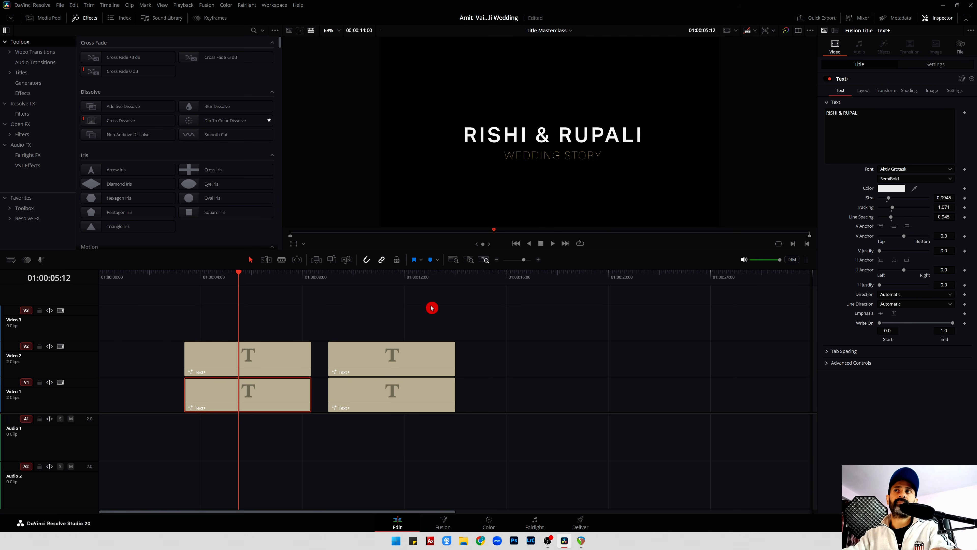
{"action": "left_click_drag", "start_coordinate": [238, 282], "coordinate": [271, 282]}
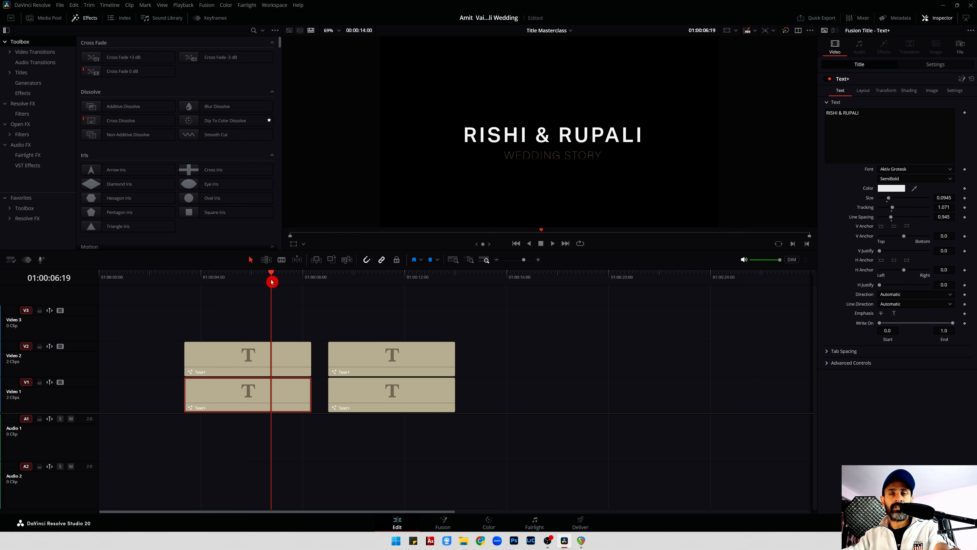
Step: Rewrite the all-caps subtitle below the couple's names as "Wedding Story"
{"action": "left_click_drag", "start_coordinate": [260, 399], "coordinate": [263, 400]}
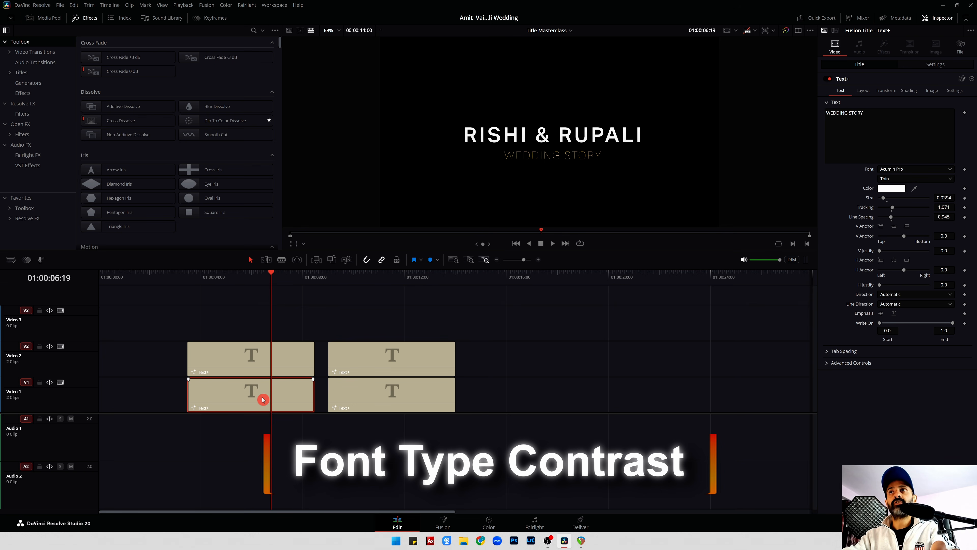
{"action": "left_click", "coordinate": [263, 359]}
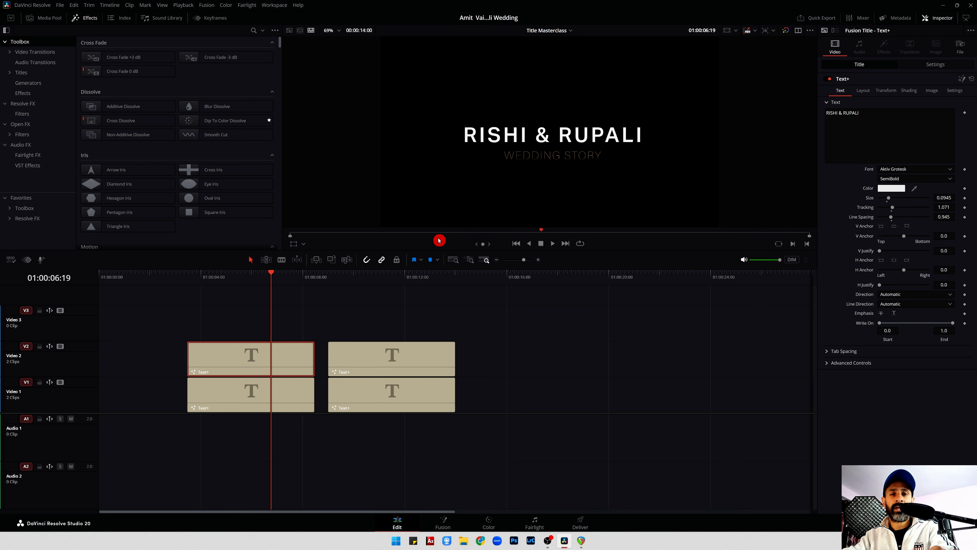
{"action": "left_click", "coordinate": [280, 394]}
{"action": "left_click", "coordinate": [826, 143]}
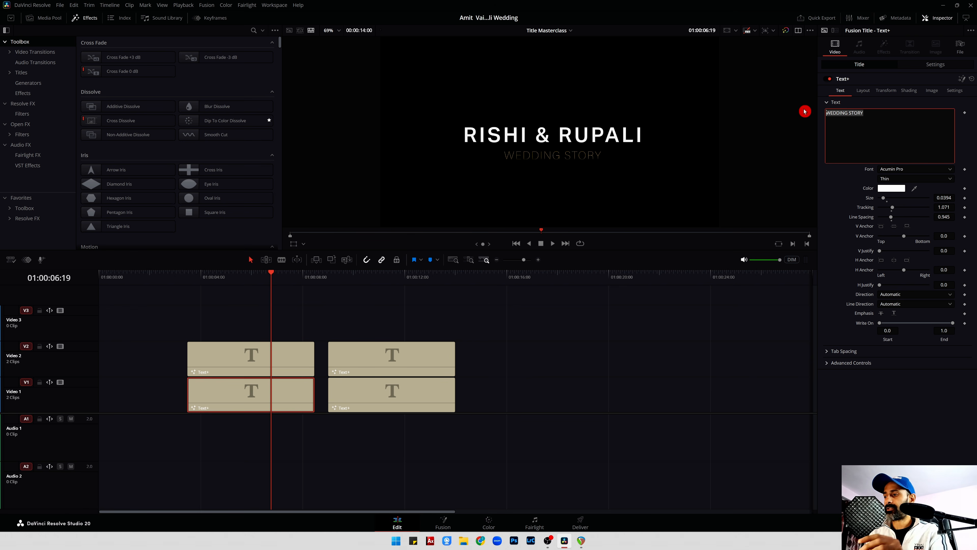
{"action": "type", "text": "W"}
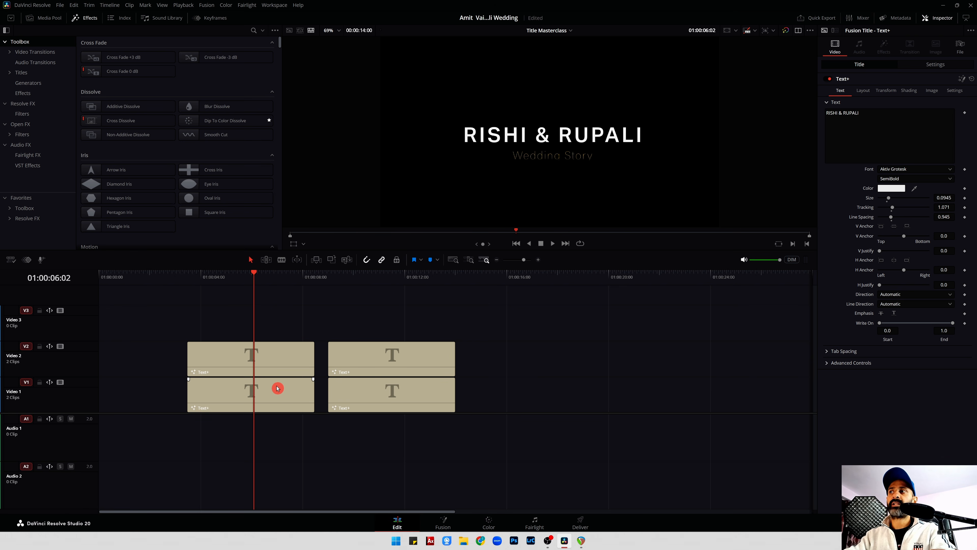
Step: Change the Wedding Story subtitle's font to A750-Sans-Oldface Regular
{"action": "left_click", "coordinate": [278, 388]}
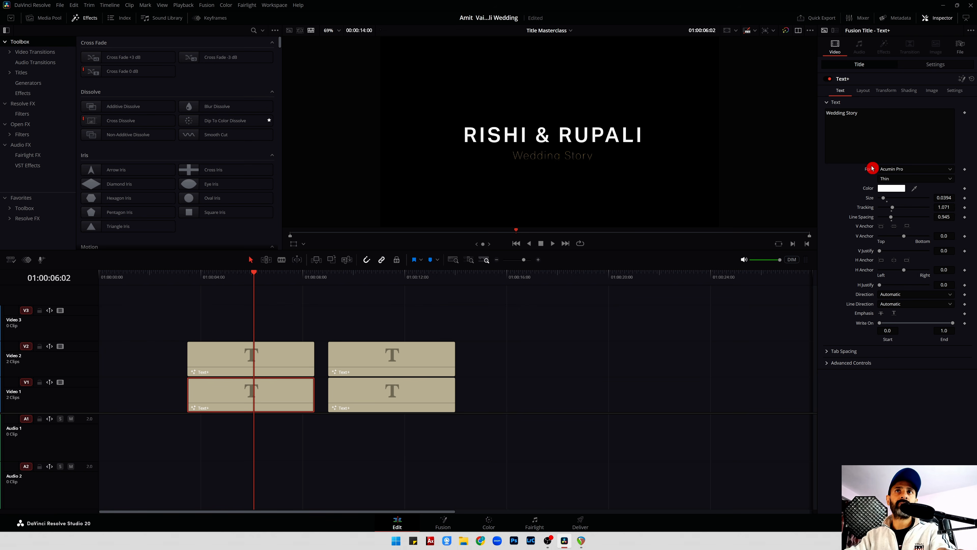
{"action": "left_click", "coordinate": [896, 169]}
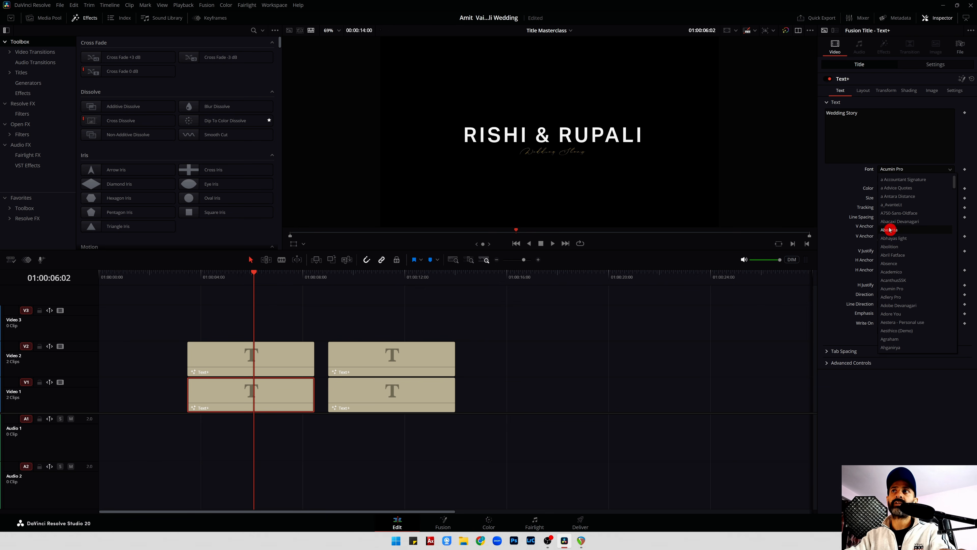
{"action": "left_click", "coordinate": [892, 213]}
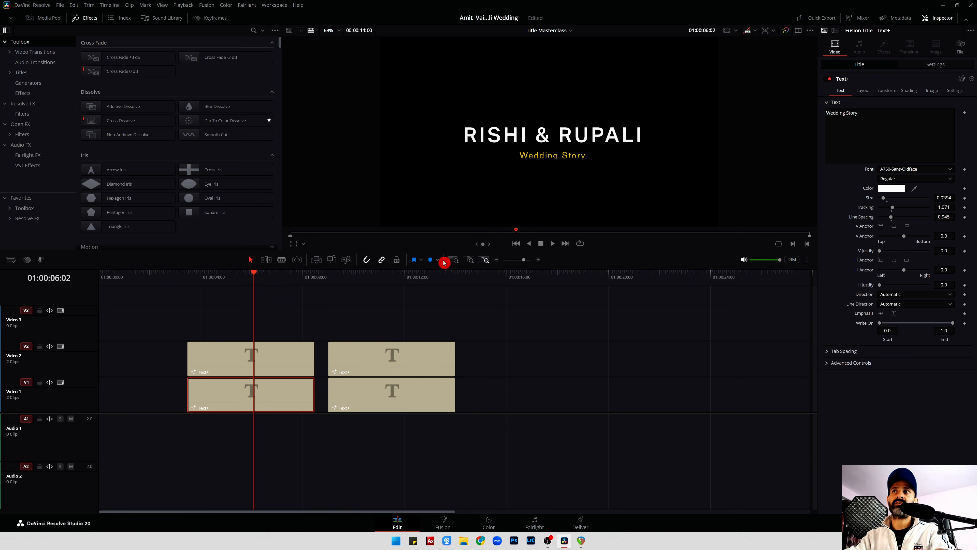
Step: Move the gold stop in the Wedding Story subtitle's shading gradient to 0.129353 and scrub through the title
{"action": "left_click", "coordinate": [909, 90]}
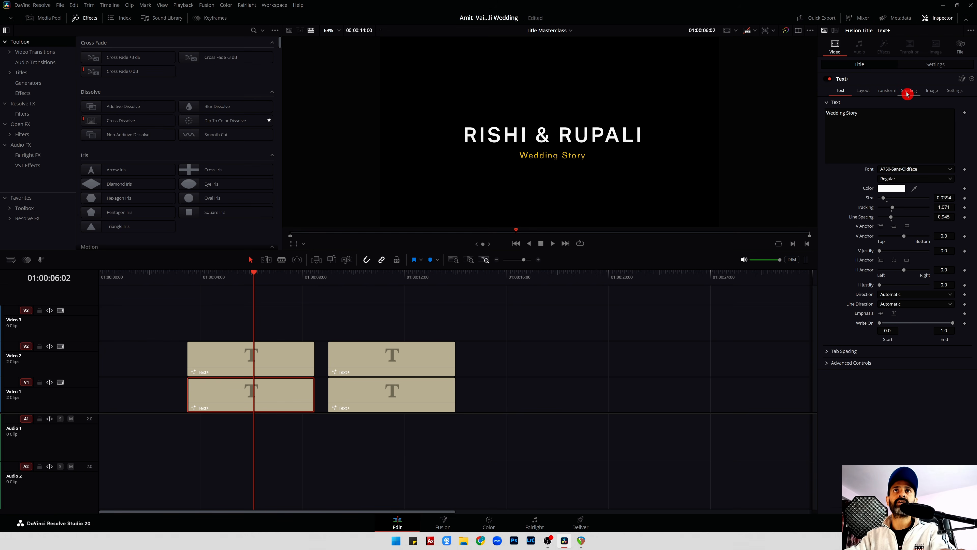
{"action": "left_click", "coordinate": [879, 216]}
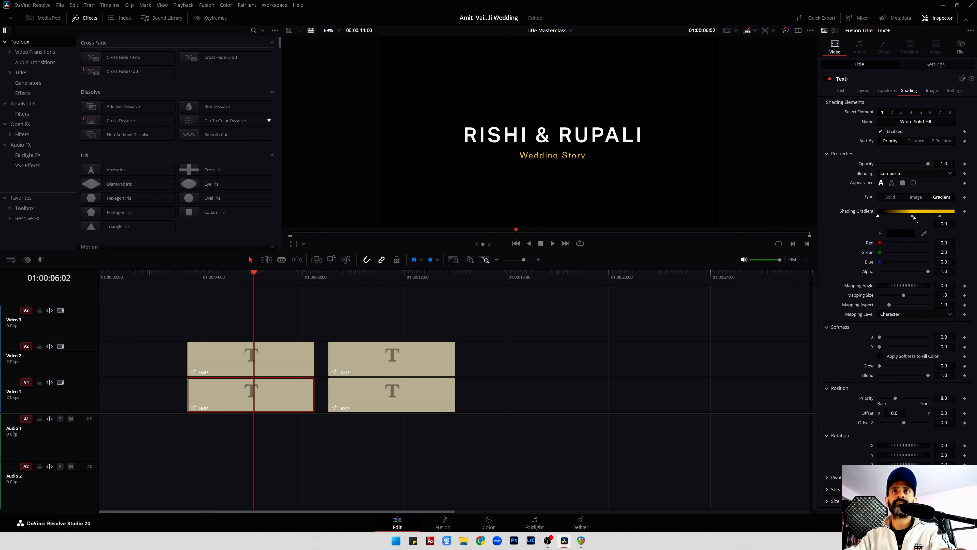
{"action": "left_click_drag", "start_coordinate": [913, 217], "coordinate": [888, 214]}
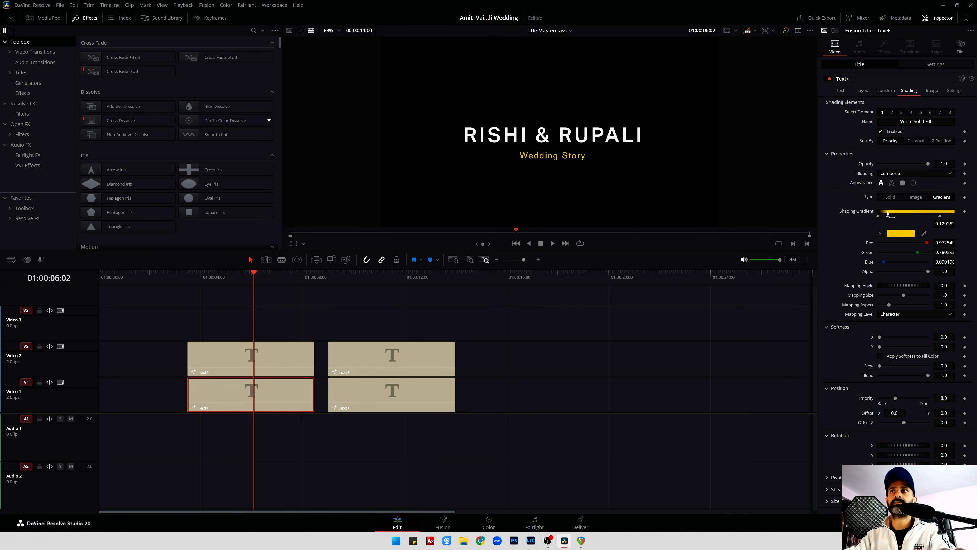
{"action": "left_click", "coordinate": [238, 307]}
{"action": "left_click_drag", "start_coordinate": [231, 278], "coordinate": [241, 278]}
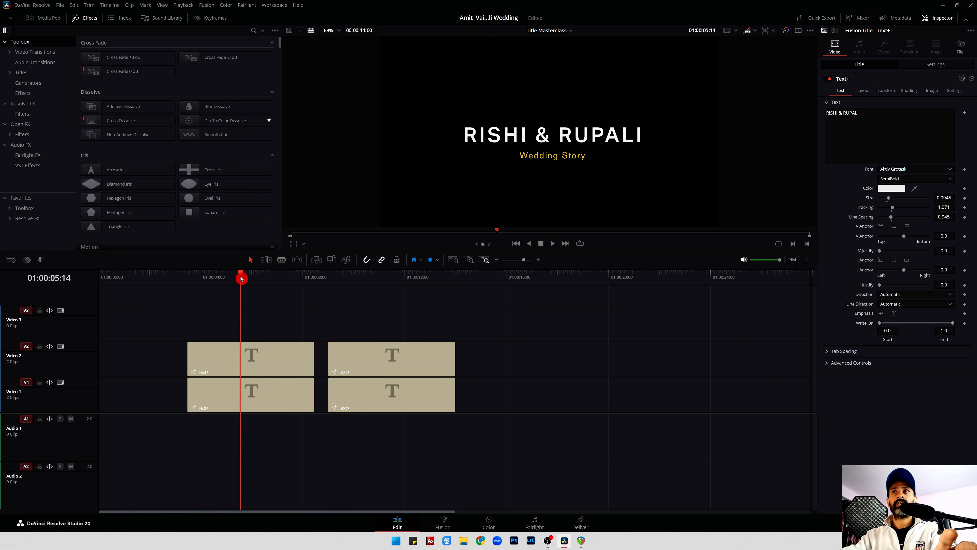
{"action": "mouse_move", "coordinate": [241, 278]}
{"action": "left_mouse_down"}
{"action": "mouse_move", "coordinate": [275, 279]}
{"action": "mouse_move", "coordinate": [245, 279]}
{"action": "left_mouse_up"}
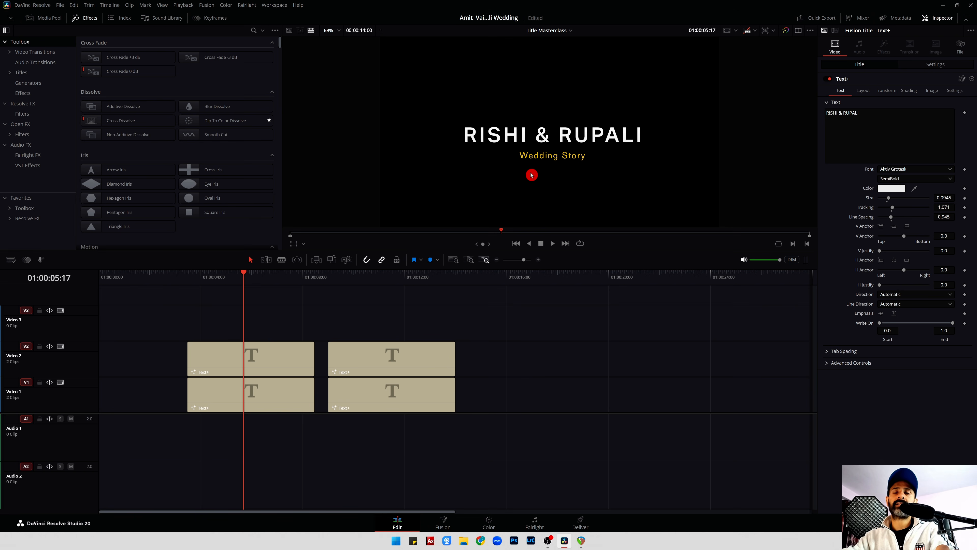
{"action": "left_click", "coordinate": [339, 30]}
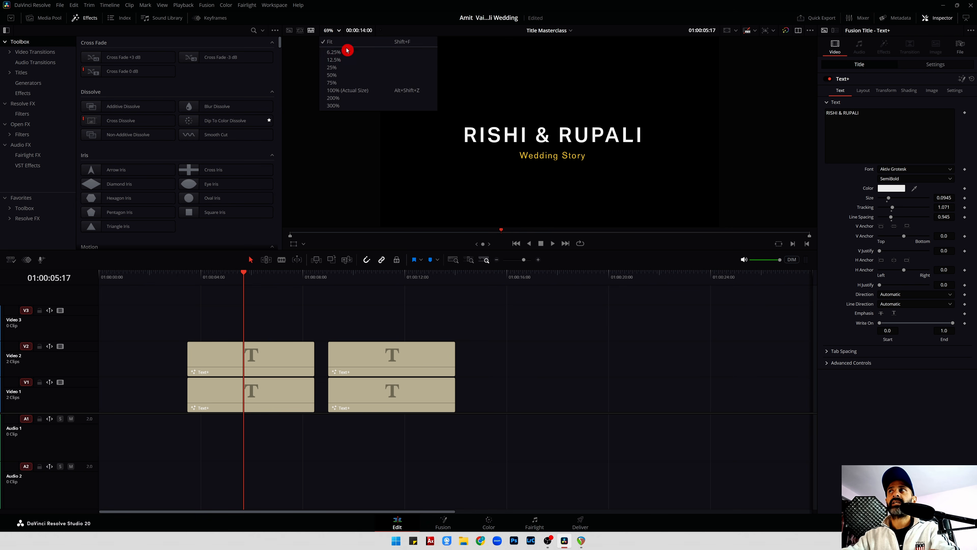
{"action": "left_click", "coordinate": [373, 143]}
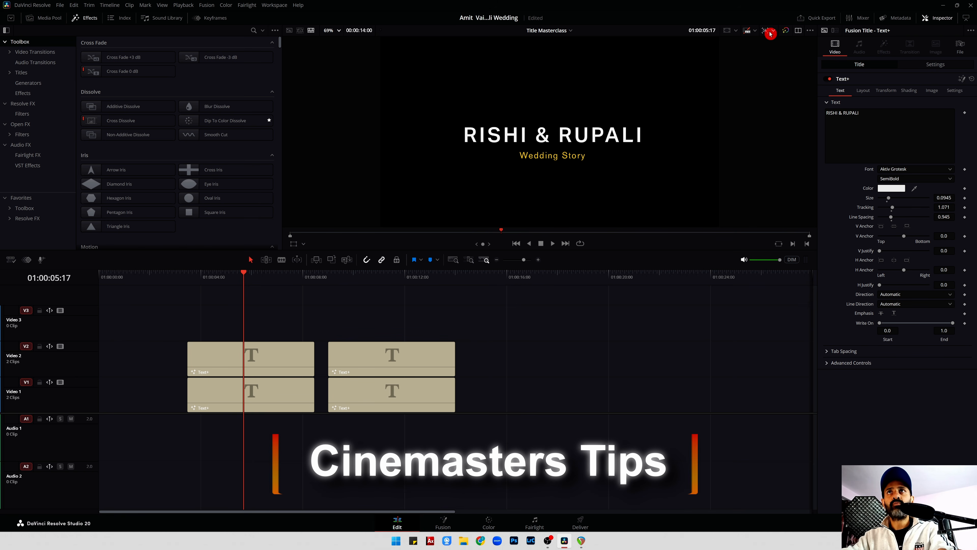
Step: Turn on the rulers in the viewer while keeping the ruler guides enabled
{"action": "left_click", "coordinate": [736, 31]}
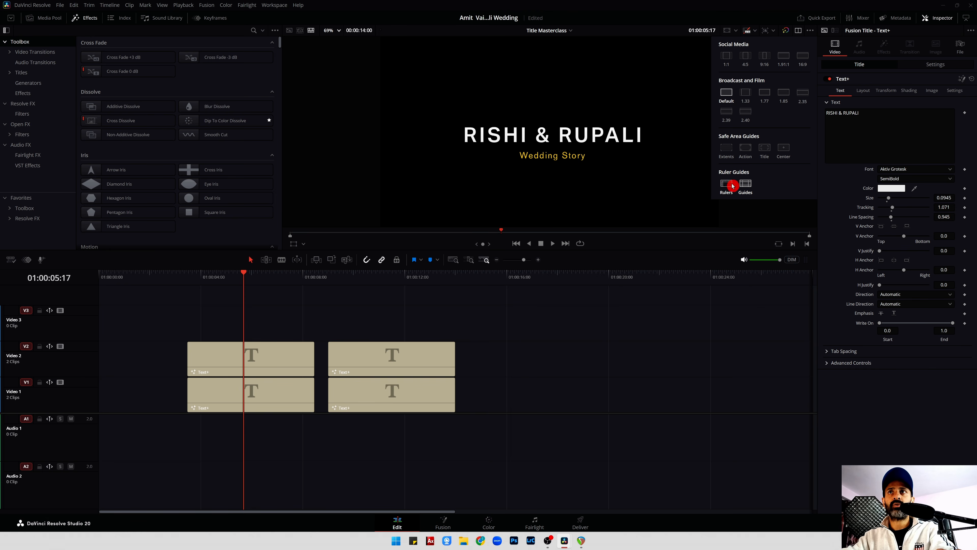
{"action": "left_click", "coordinate": [729, 192]}
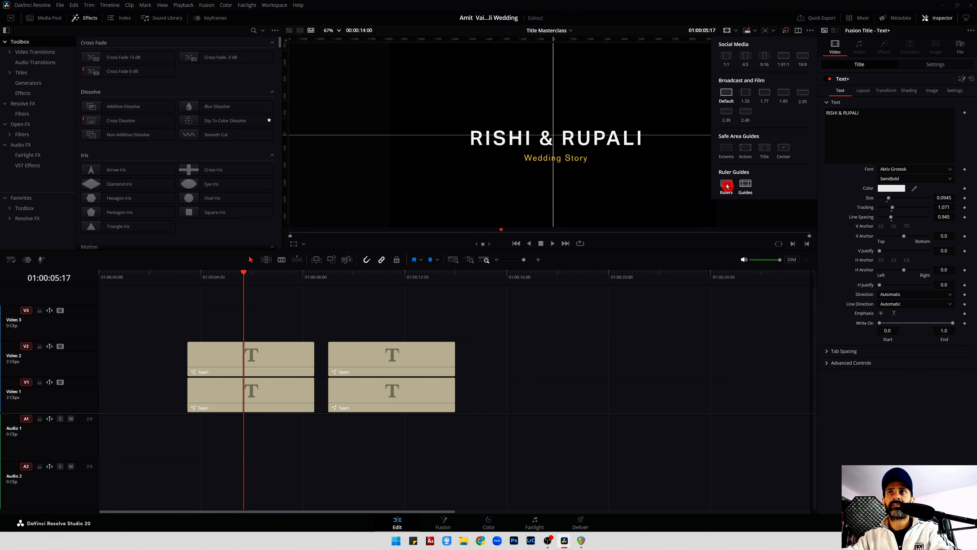
{"action": "left_click", "coordinate": [747, 187]}
{"action": "left_click", "coordinate": [747, 187]}
{"action": "left_click", "coordinate": [747, 190]}
{"action": "left_click", "coordinate": [747, 192]}
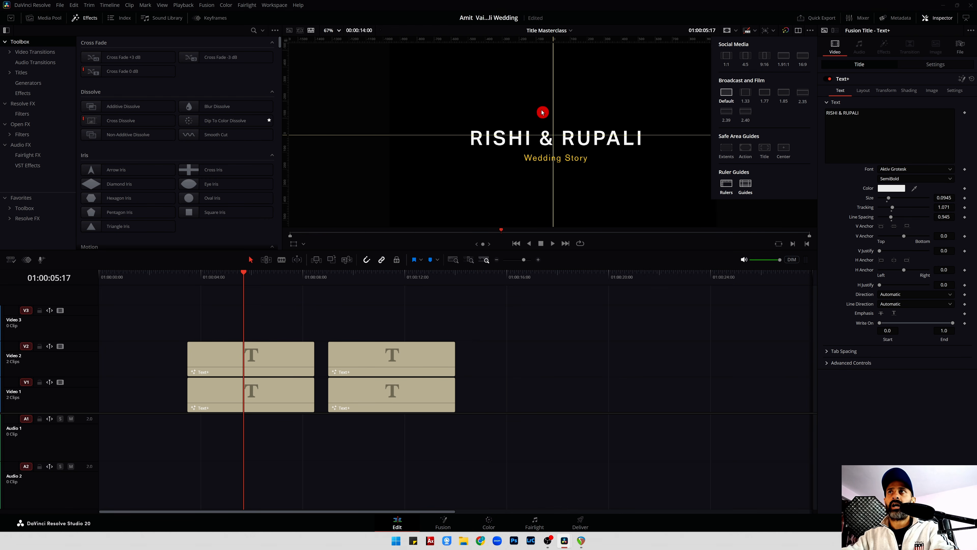
Step: Place one vertical and one horizontal ruler guide through the centre of the frame
{"action": "left_click", "coordinate": [554, 102]}
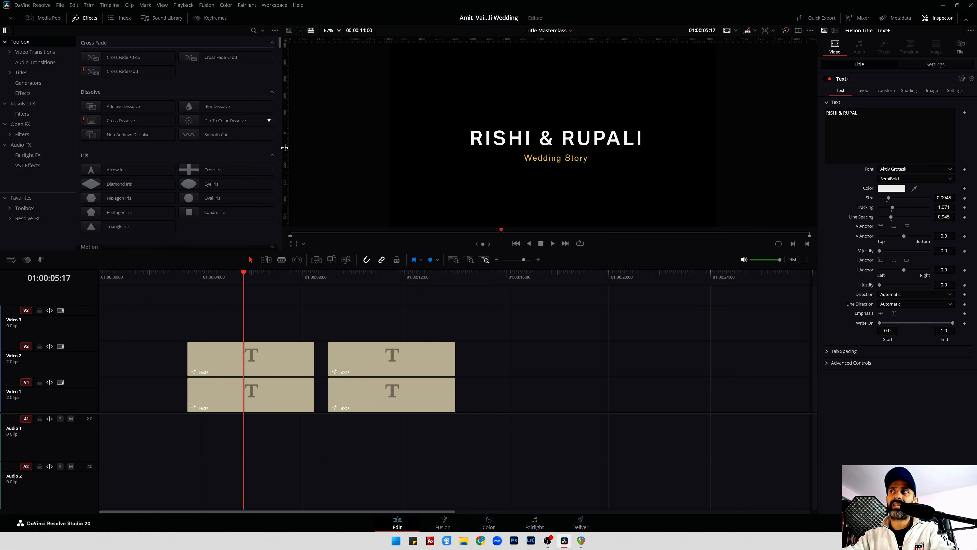
{"action": "left_click_drag", "start_coordinate": [284, 147], "coordinate": [552, 152]}
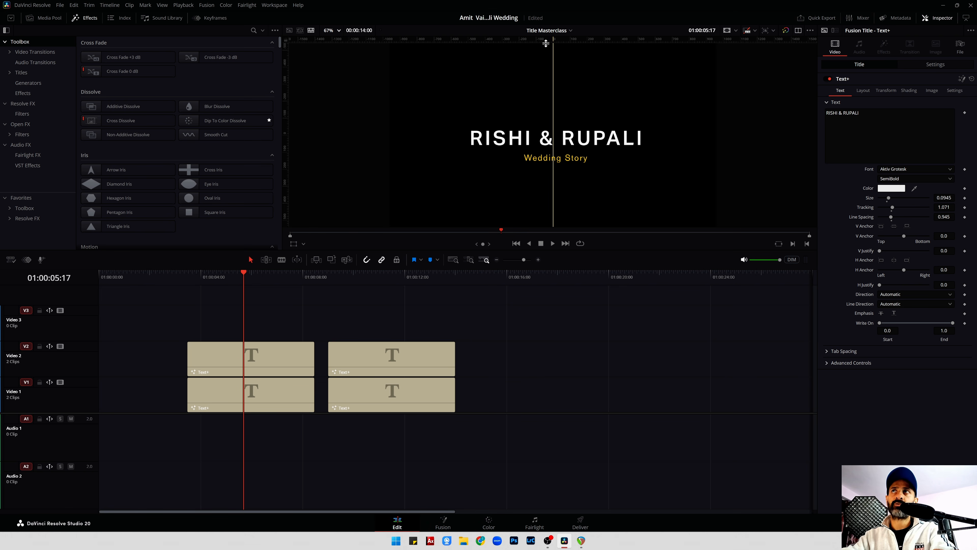
{"action": "left_click_drag", "start_coordinate": [603, 39], "coordinate": [611, 135]}
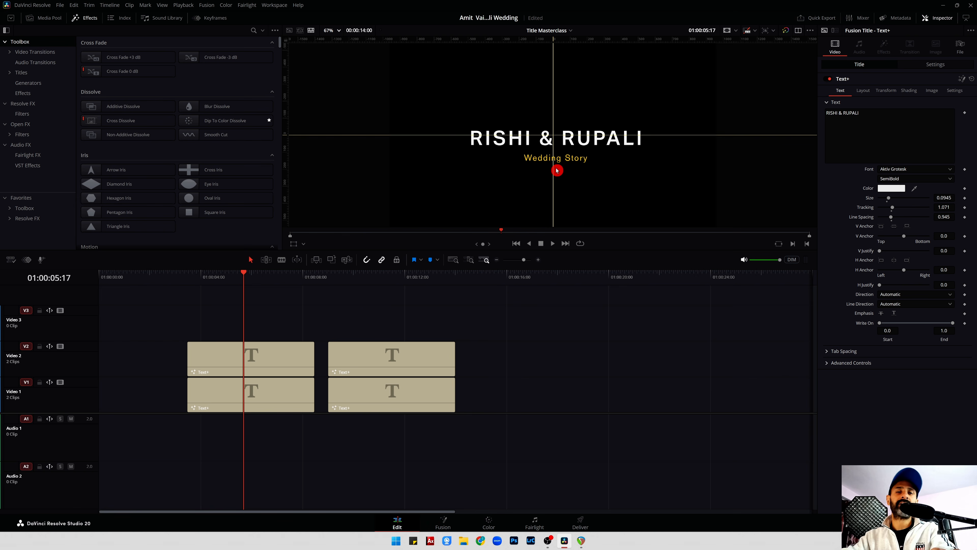
Step: Raise the couple's names and the Wedding Story subtitle around the horizontal guide, with the subtitle's Y position at -74, and hide the viewer guides
{"action": "left_click", "coordinate": [283, 360]}
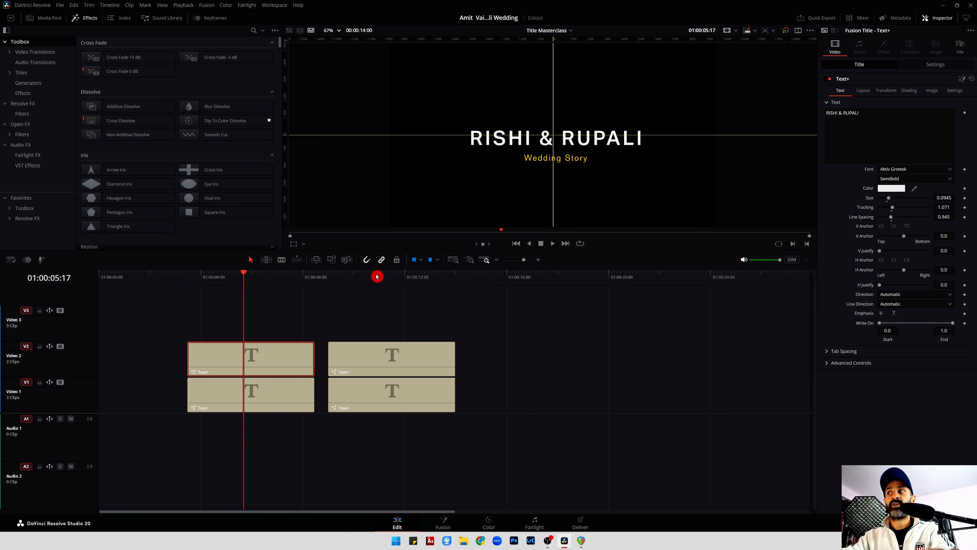
{"action": "left_click", "coordinate": [930, 68]}
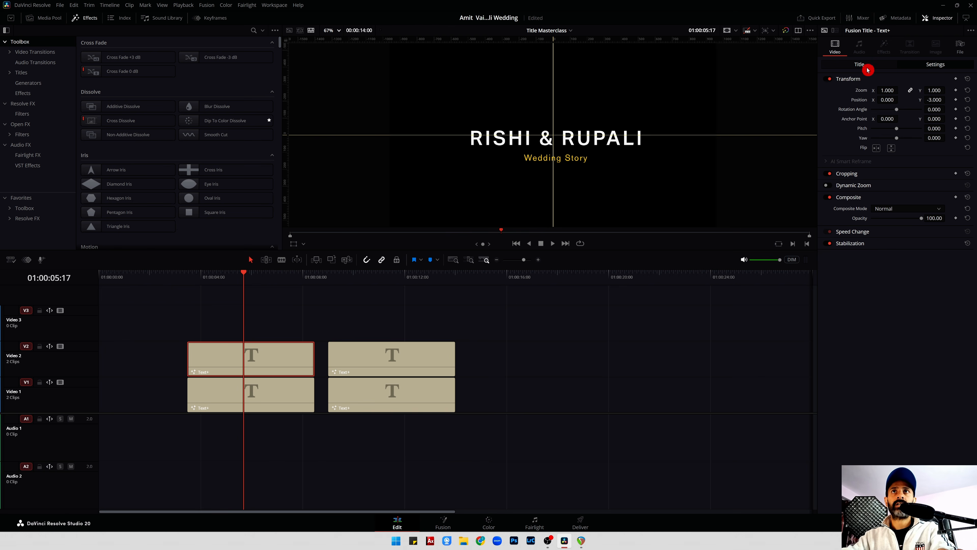
{"action": "left_click", "coordinate": [865, 66]}
{"action": "left_click", "coordinate": [936, 64]}
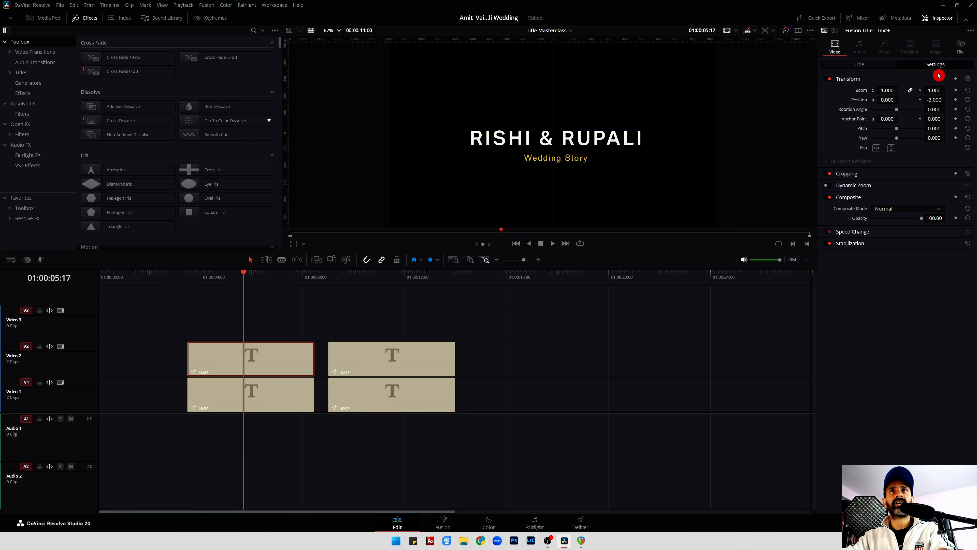
{"action": "left_click_drag", "start_coordinate": [934, 100], "coordinate": [947, 99]}
{"action": "left_click", "coordinate": [296, 395]}
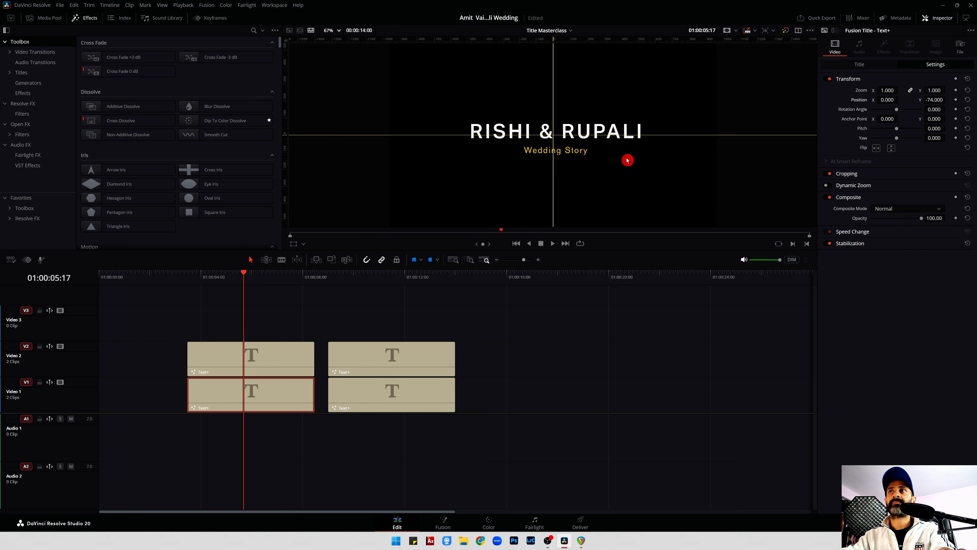
{"action": "left_click", "coordinate": [727, 30]}
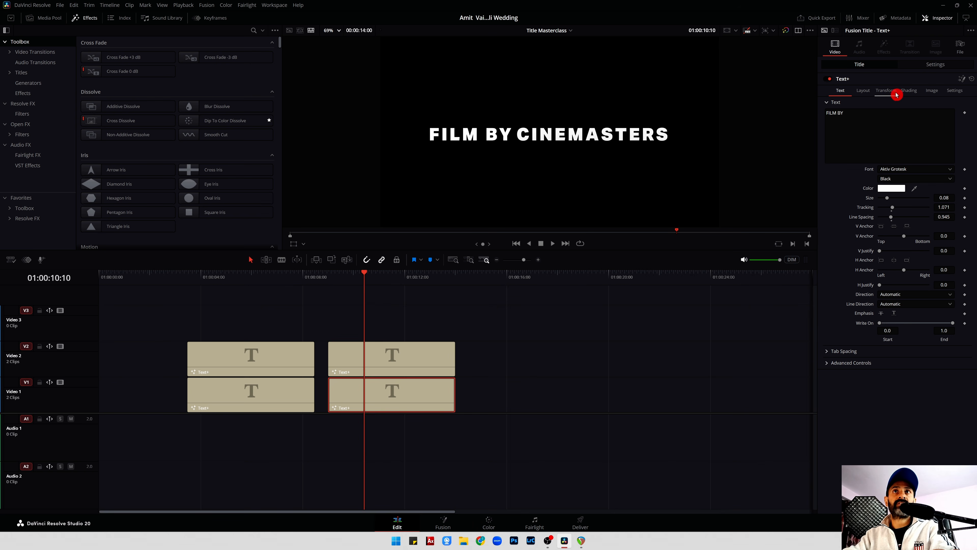
Step: Colour the FILM BY shading gradient with golden yellow #ffc926 at its end stop and black at its start stop
{"action": "left_click", "coordinate": [908, 91]}
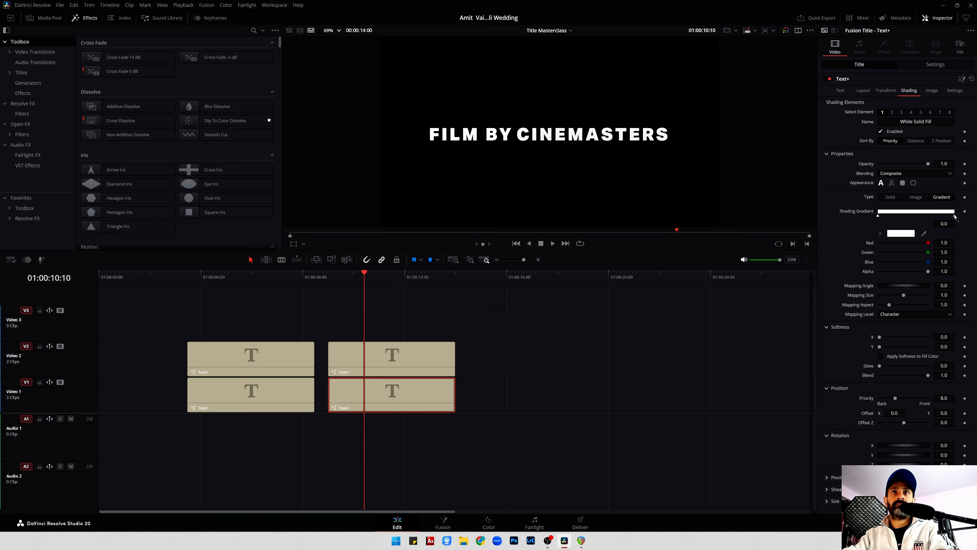
{"action": "left_click", "coordinate": [904, 233]}
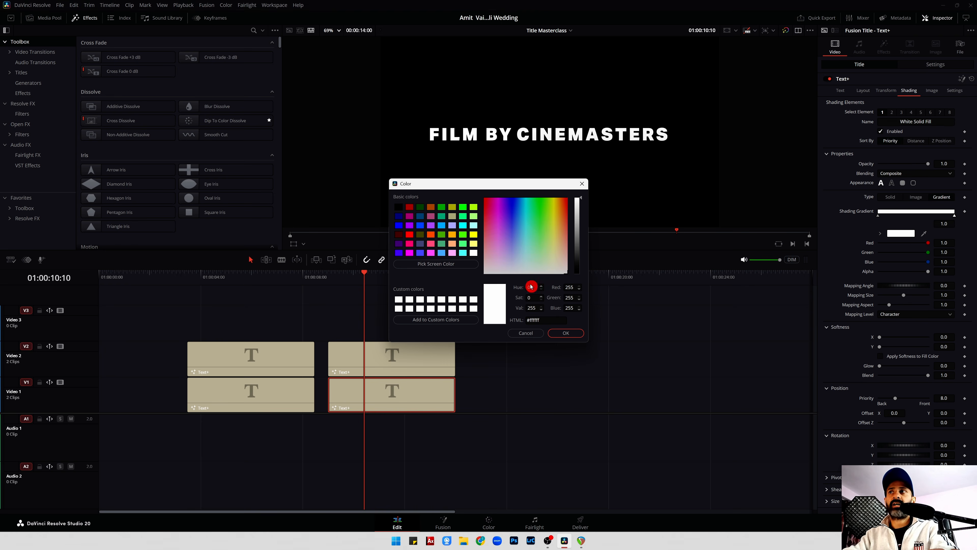
{"action": "left_click_drag", "start_coordinate": [552, 216], "coordinate": [558, 212]}
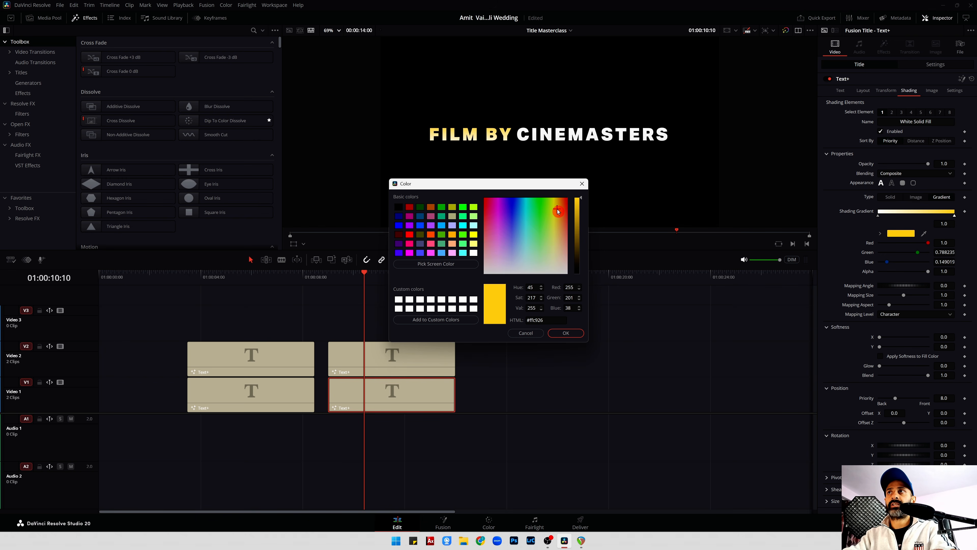
{"action": "left_click", "coordinate": [566, 332]}
{"action": "left_click", "coordinate": [879, 217]}
{"action": "left_click", "coordinate": [901, 233]}
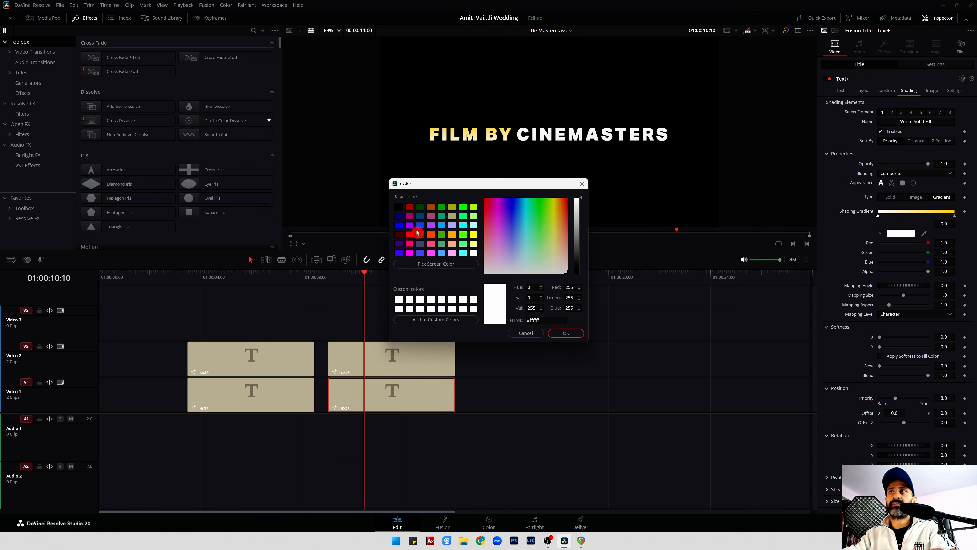
{"action": "left_click", "coordinate": [399, 207]}
{"action": "left_click", "coordinate": [566, 332]}
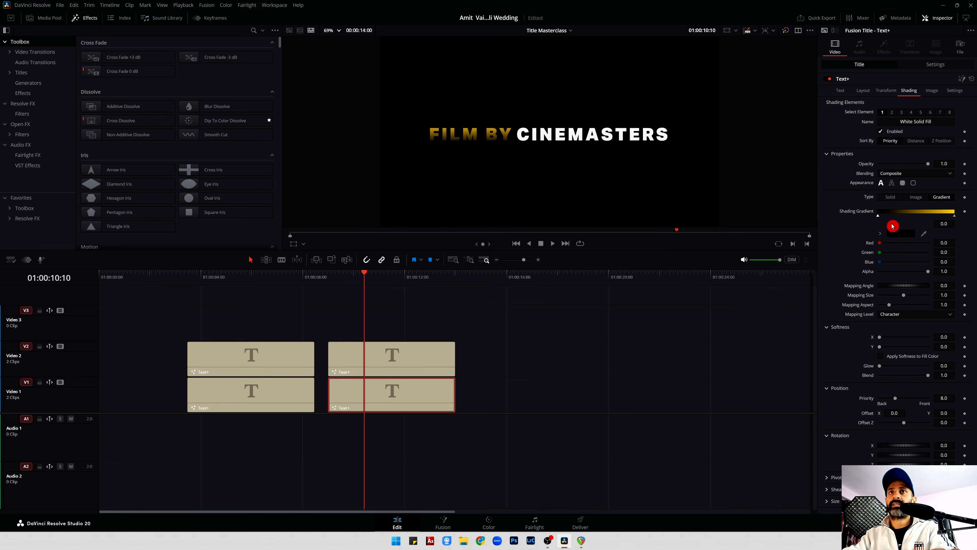
Step: Add a middle stop at 0.462686 to the FILM BY gradient and colour it yellow, with red 0.850980, green 0.733333 and blue 0.145098
{"action": "left_click", "coordinate": [919, 213]}
{"action": "left_click_drag", "start_coordinate": [919, 215], "coordinate": [914, 215]}
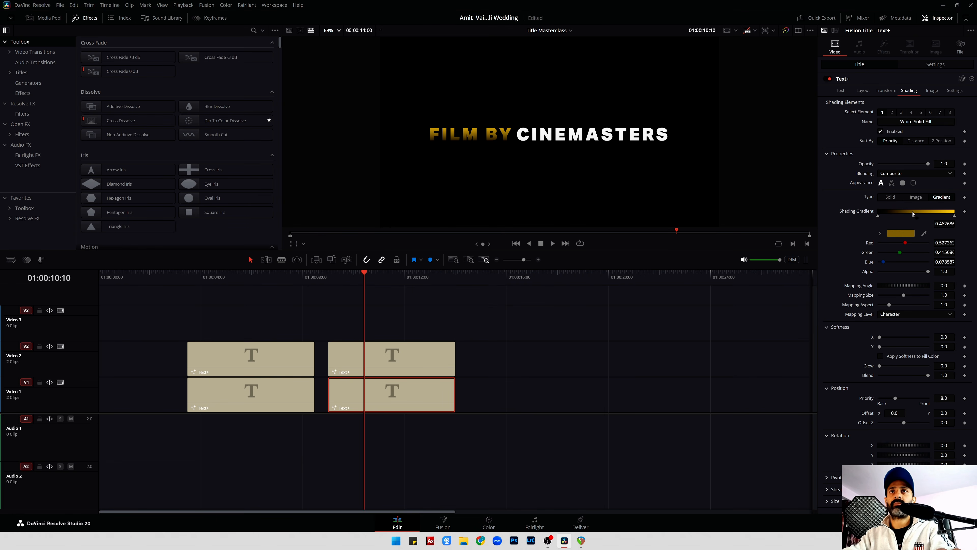
{"action": "left_click", "coordinate": [902, 235]}
{"action": "left_click", "coordinate": [555, 210]}
{"action": "left_click_drag", "start_coordinate": [582, 225], "coordinate": [582, 208]}
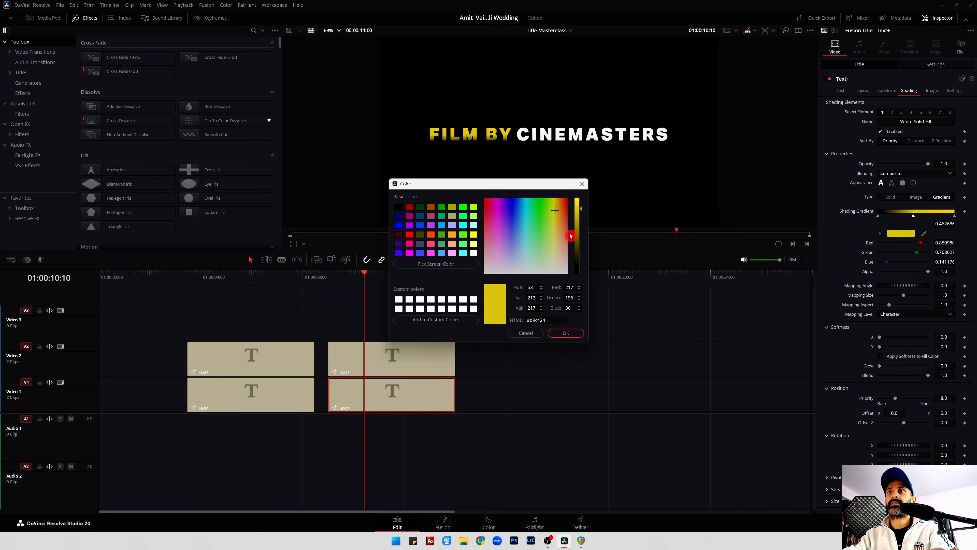
{"action": "left_click", "coordinate": [556, 211]}
{"action": "left_click", "coordinate": [566, 333]}
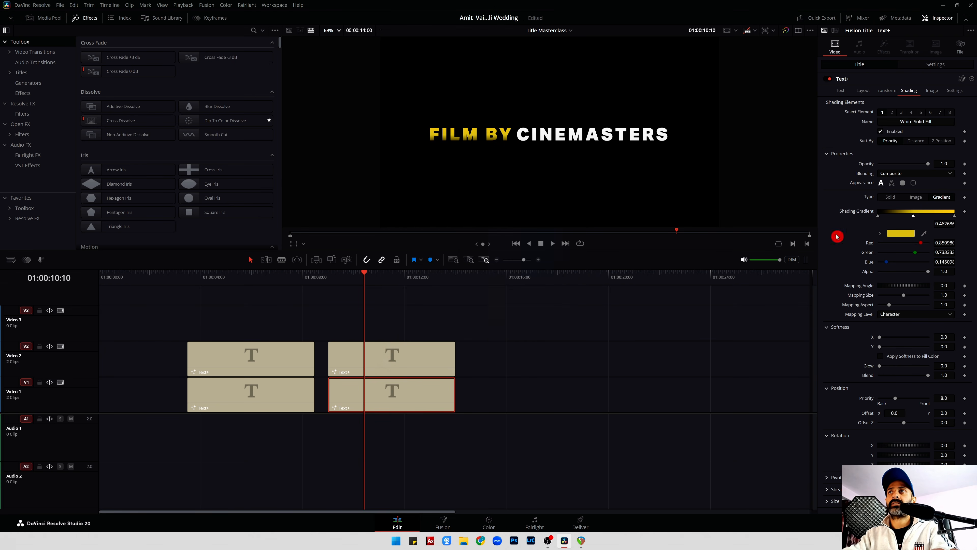
Step: Change the end stop of the FILM BY shading gradient to orange #ff661a
{"action": "left_click", "coordinate": [954, 216]}
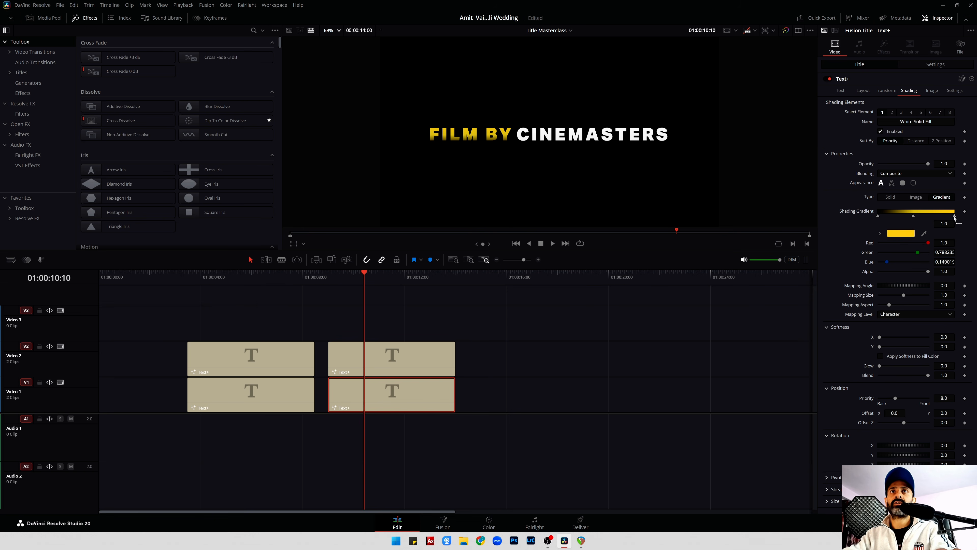
{"action": "left_click", "coordinate": [900, 235]}
{"action": "left_click_drag", "start_coordinate": [559, 211], "coordinate": [563, 208]}
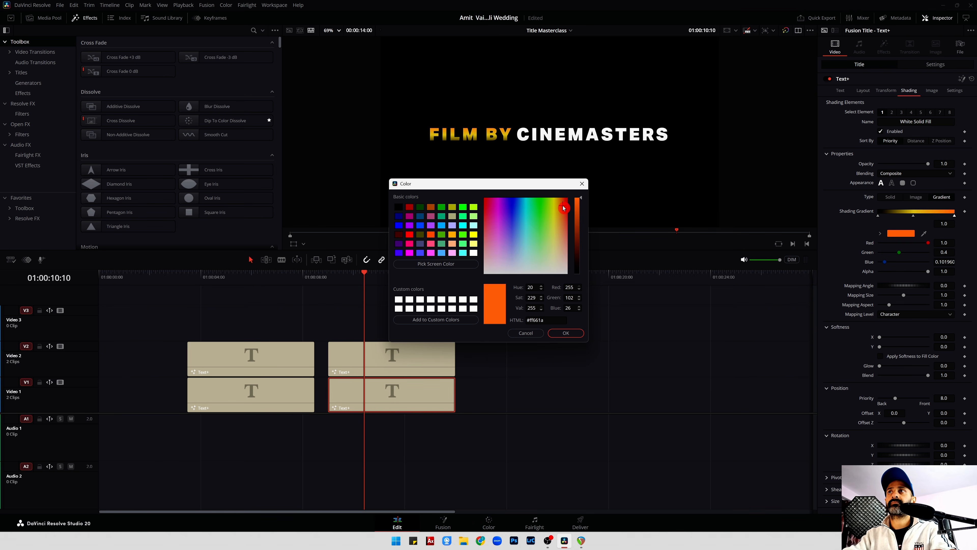
{"action": "left_click", "coordinate": [565, 332]}
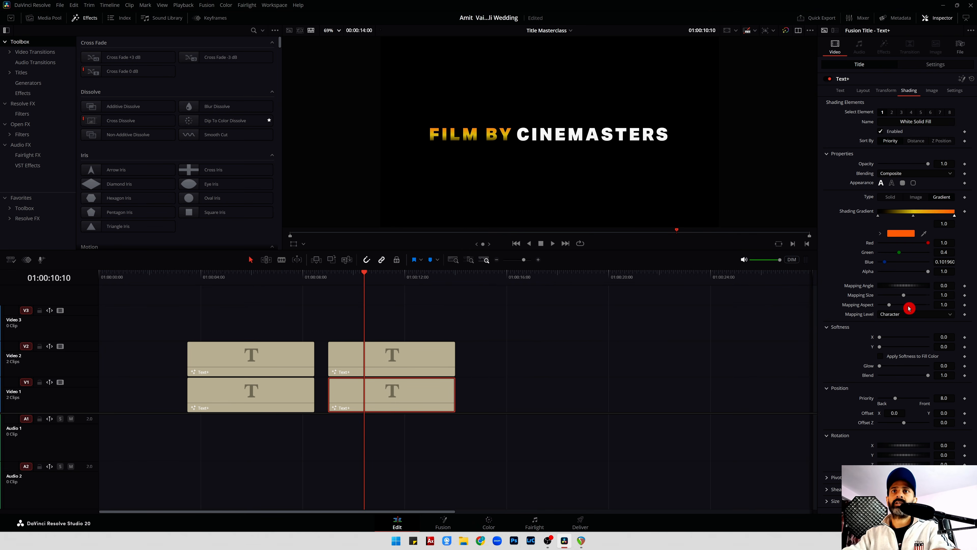
Step: Set the FILM BY gradient's mapping aspect to 1.693 and its mapping size to 0.882
{"action": "mouse_move", "coordinate": [888, 304]}
{"action": "left_mouse_down"}
{"action": "mouse_move", "coordinate": [908, 301]}
{"action": "mouse_move", "coordinate": [901, 293]}
{"action": "left_mouse_up"}
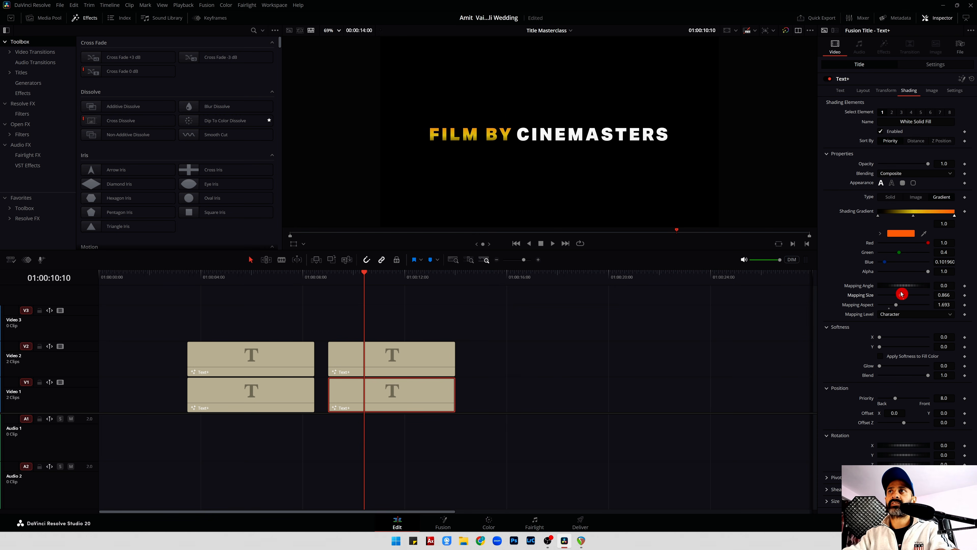
{"action": "left_click", "coordinate": [392, 326]}
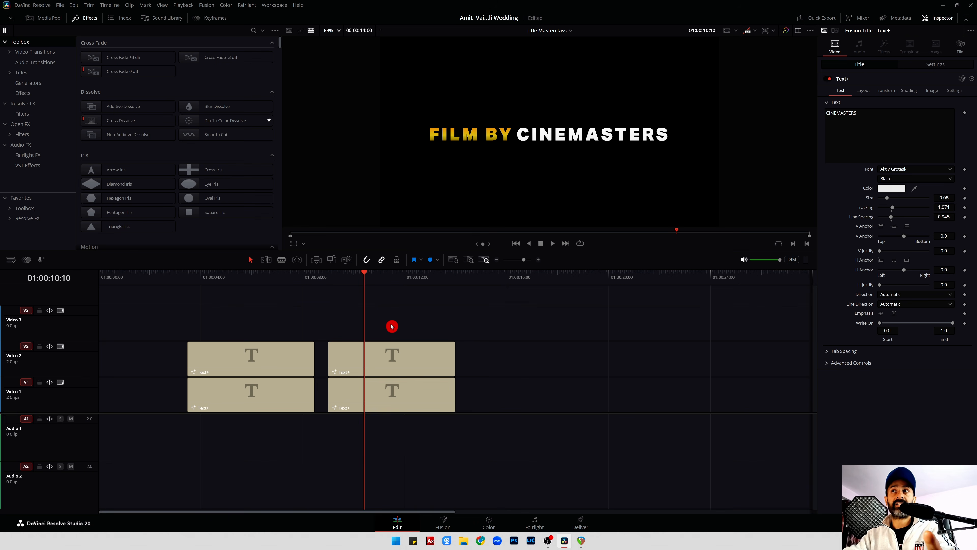
{"action": "left_click", "coordinate": [399, 361]}
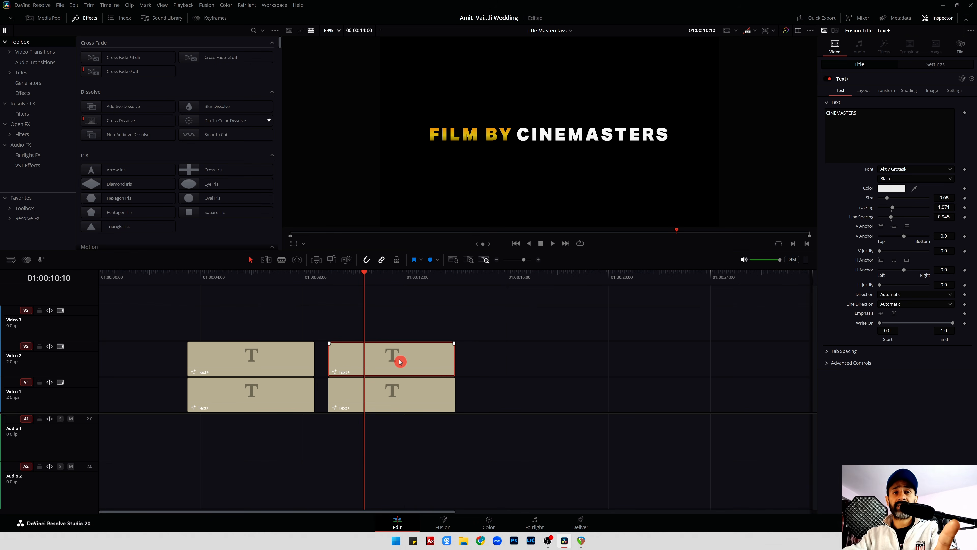
Step: Reduce the text size of FILM BY so that it is clearly smaller than CINEMASTERS
{"action": "left_click", "coordinate": [398, 392]}
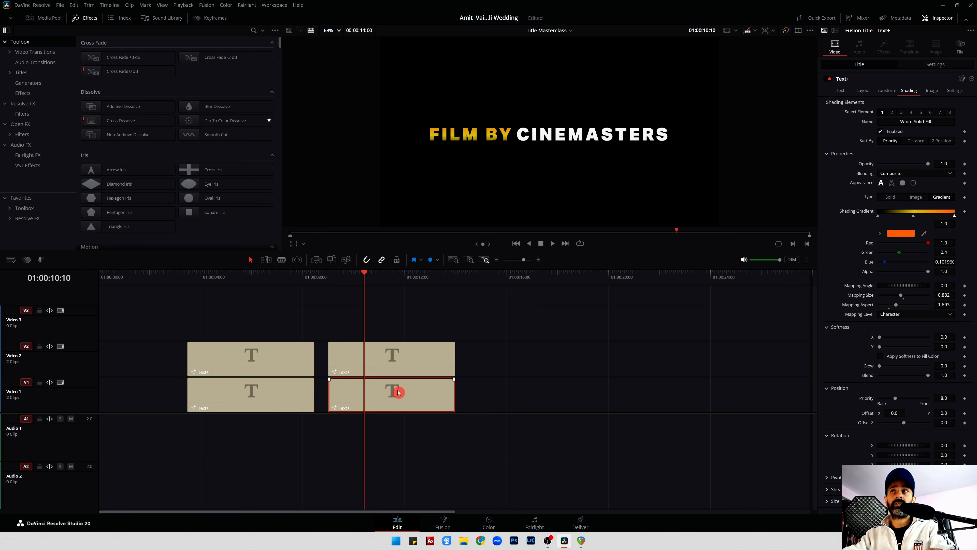
{"action": "left_click", "coordinate": [840, 91]}
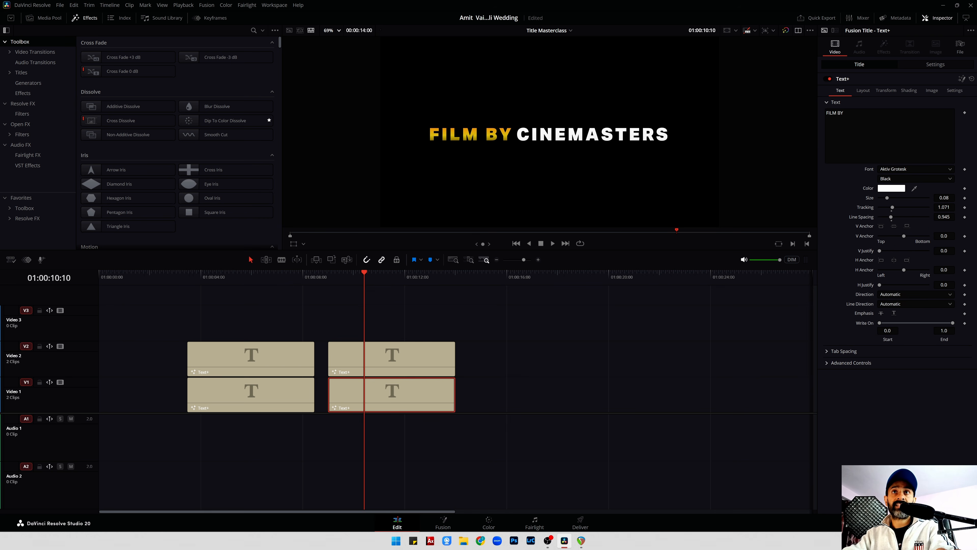
{"action": "left_click_drag", "start_coordinate": [943, 198], "coordinate": [921, 198]}
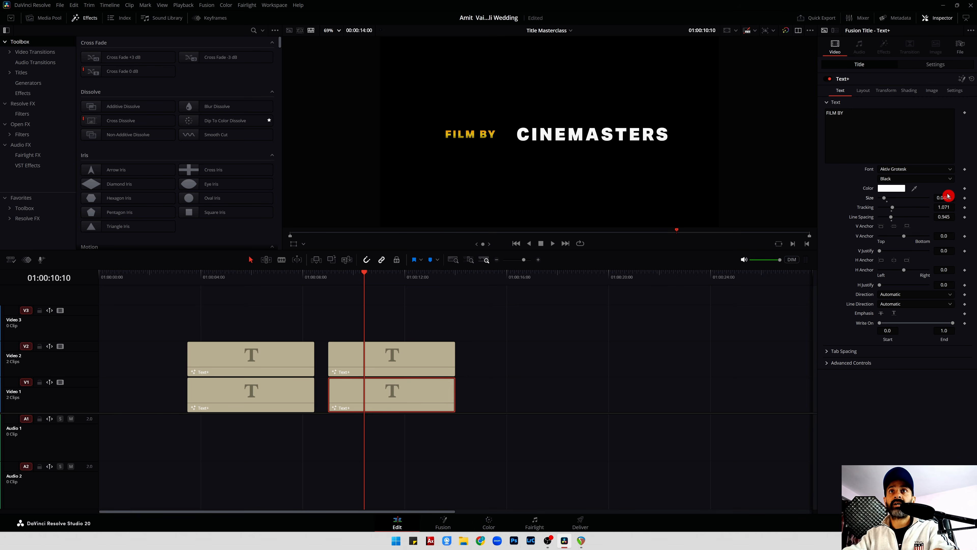
Step: Move FILM BY close to CINEMASTERS at position X -362, Y -11, and check the alignment against the viewer guides
{"action": "left_click", "coordinate": [935, 65]}
{"action": "left_click_drag", "start_coordinate": [887, 99], "coordinate": [917, 99]}
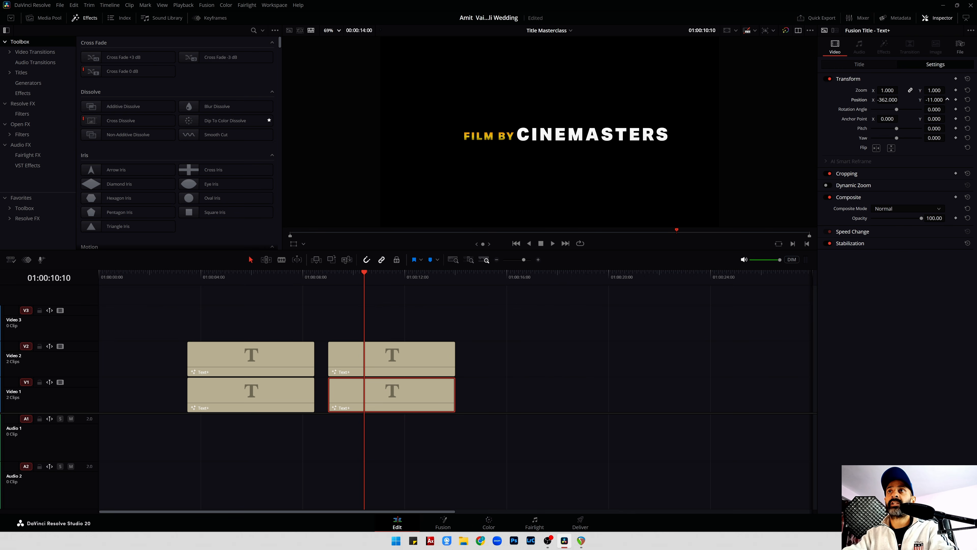
{"action": "left_click", "coordinate": [727, 32]}
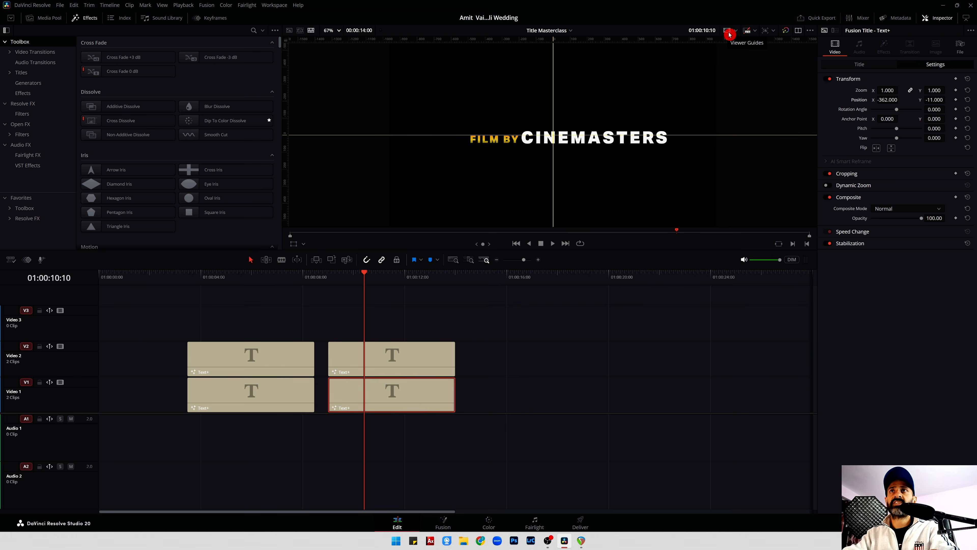
{"action": "left_click", "coordinate": [727, 32]}
Step: Raise CINEMASTERS and FILM BY slightly, setting FILM BY's Y position to 1
{"action": "left_click", "coordinate": [398, 358]}
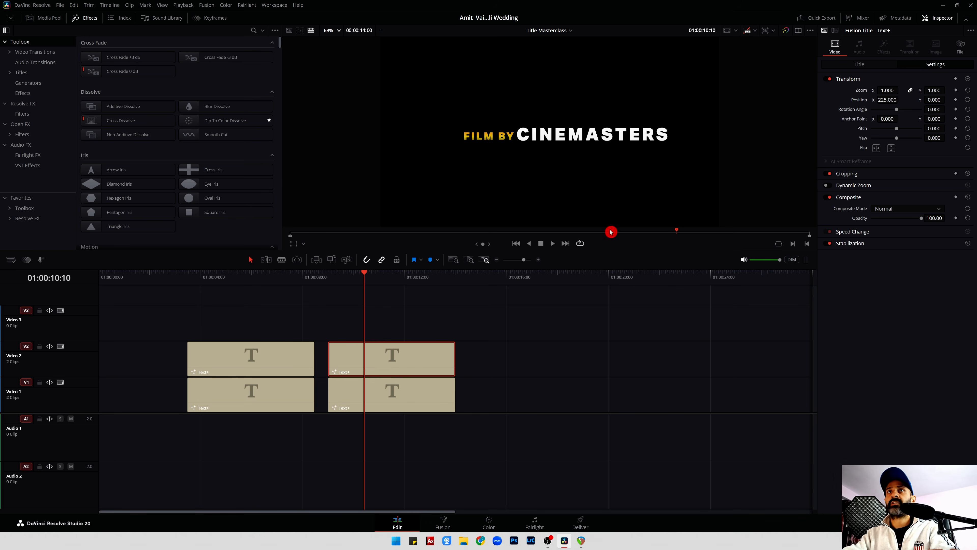
{"action": "left_click", "coordinate": [425, 393]}
{"action": "left_click_drag", "start_coordinate": [942, 102], "coordinate": [947, 100]}
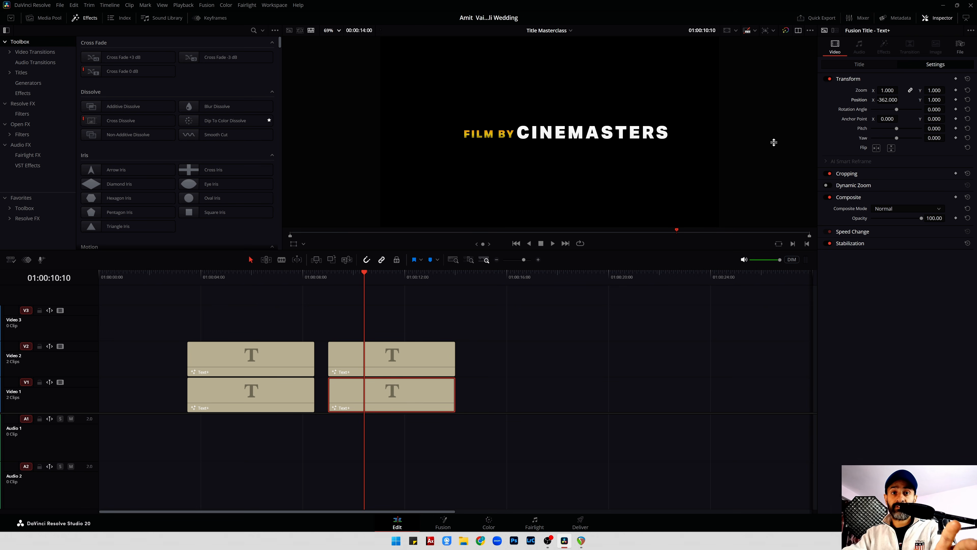
Step: Retype the FILM BY text as lowercase "film by" and set its font to Adlery Pro Swash
{"action": "left_click", "coordinate": [869, 63]}
{"action": "left_click_drag", "start_coordinate": [852, 114], "coordinate": [826, 114]}
{"action": "type", "text": "film by"}
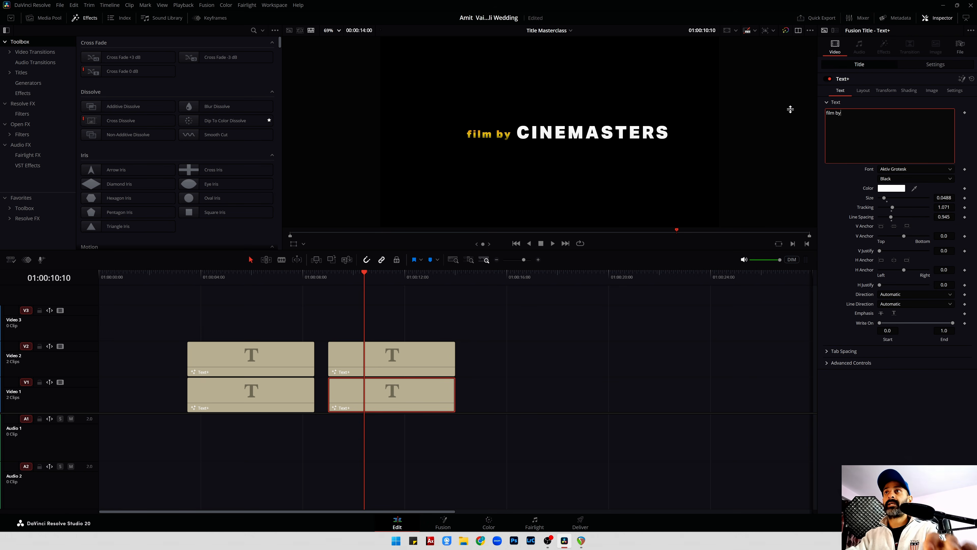
{"action": "left_click", "coordinate": [839, 238]}
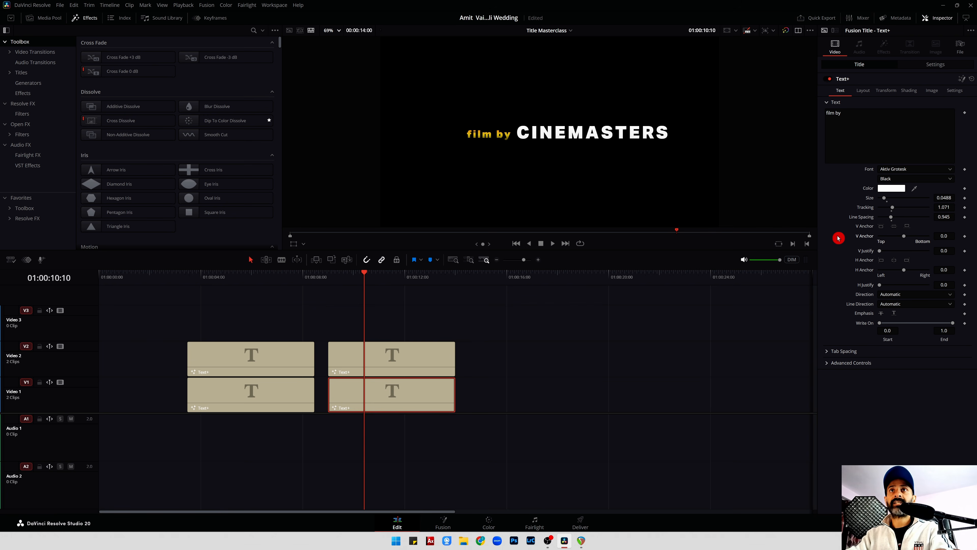
{"action": "left_click", "coordinate": [904, 170]}
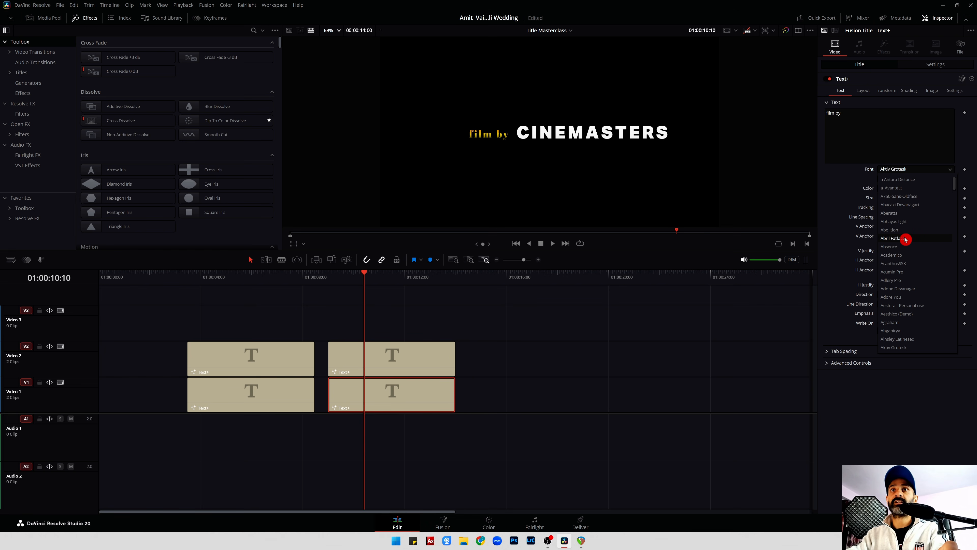
{"action": "left_click", "coordinate": [407, 360]}
{"action": "left_click", "coordinate": [390, 401]}
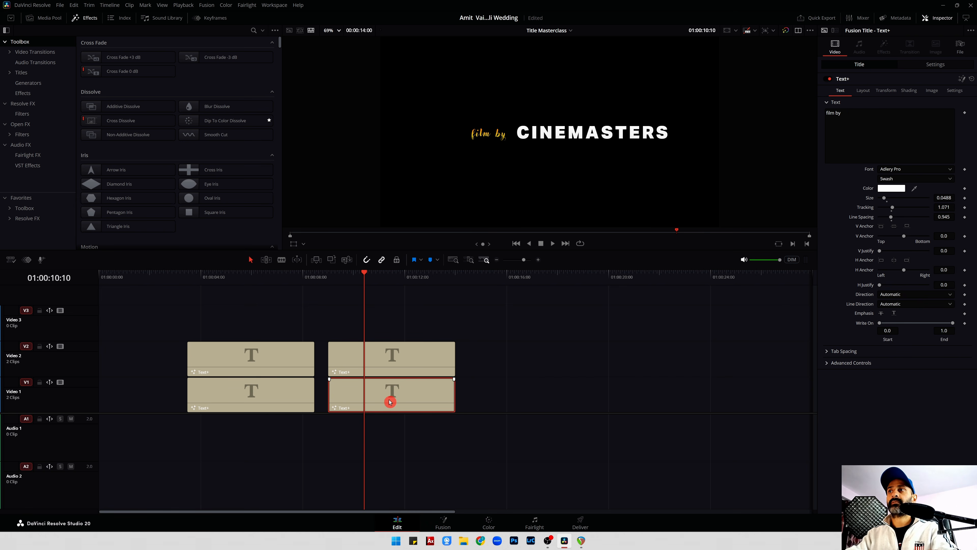
Step: Change the CINEMASTERS title's font weight to Light
{"action": "left_click", "coordinate": [409, 372]}
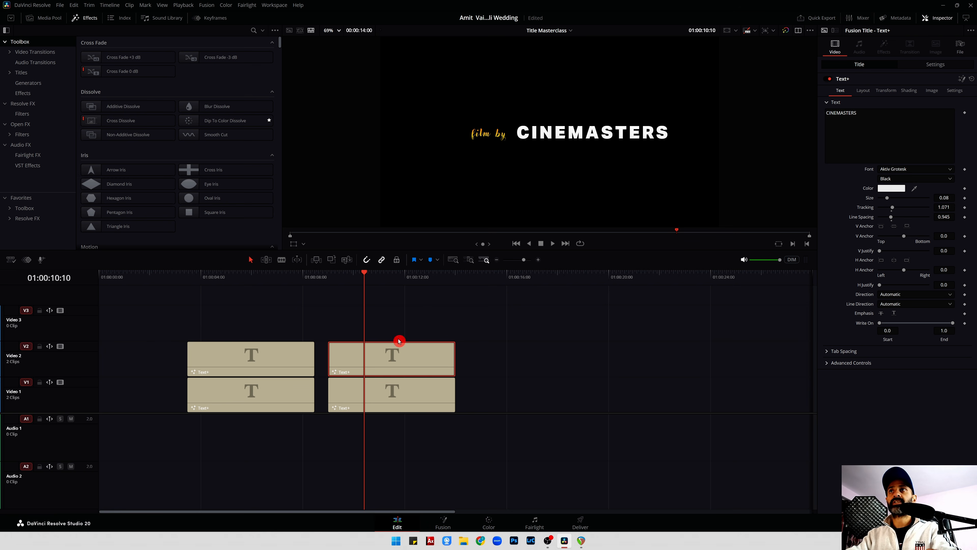
{"action": "left_click", "coordinate": [904, 178]}
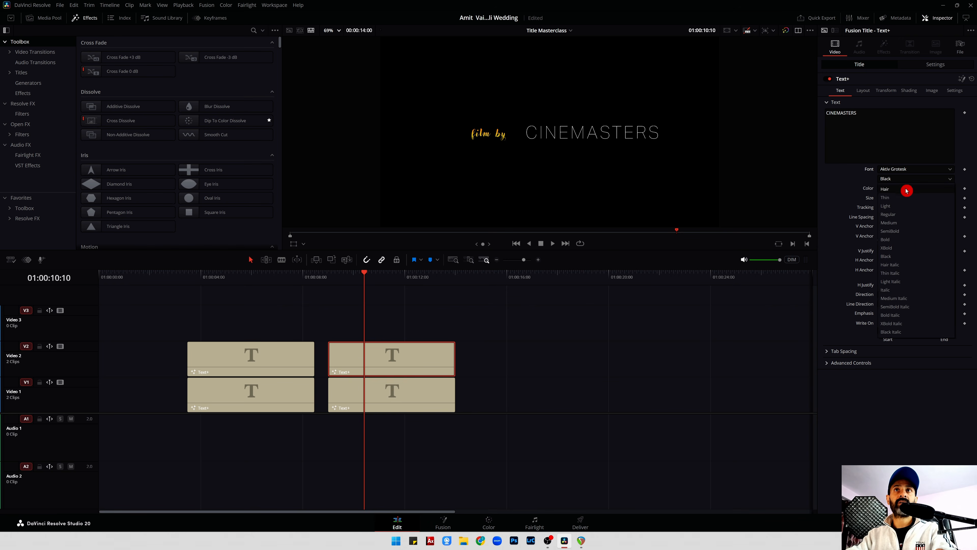
{"action": "left_click", "coordinate": [904, 206]}
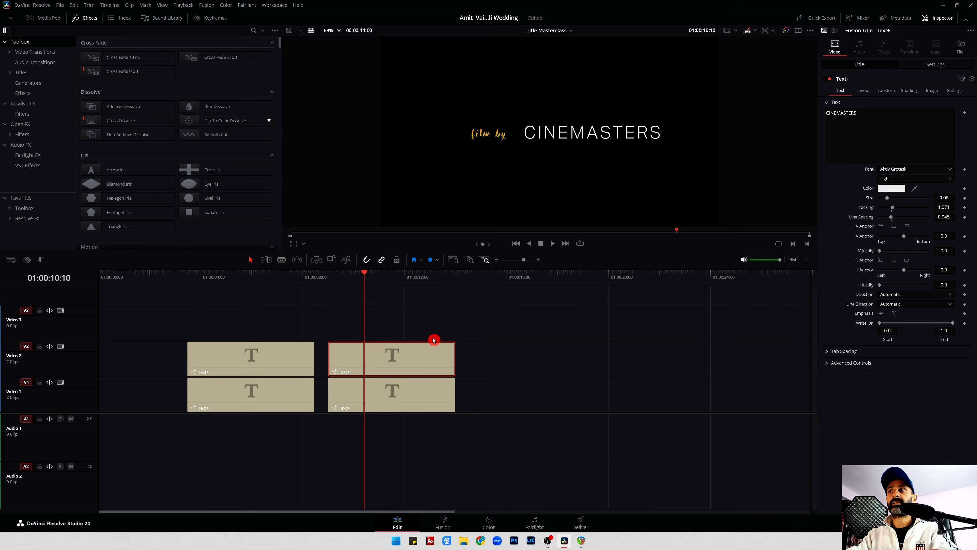
Step: Move CINEMASTERS closer to film by, setting its position X to 175, and check the spacing between the two titles
{"action": "left_click", "coordinate": [417, 361]}
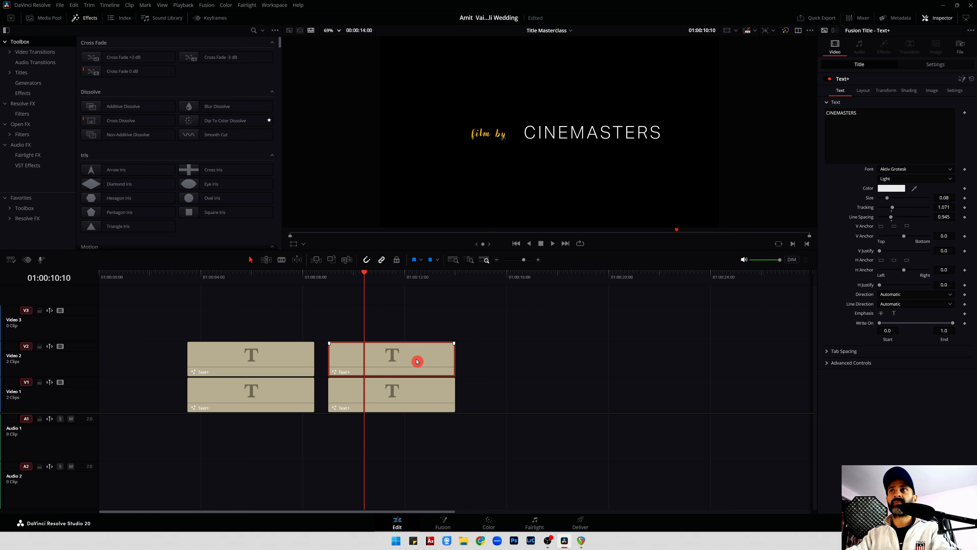
{"action": "left_click", "coordinate": [931, 65]}
{"action": "mouse_move", "coordinate": [896, 96]}
{"action": "left_mouse_down"}
{"action": "mouse_move", "coordinate": [883, 100]}
{"action": "mouse_move", "coordinate": [902, 99]}
{"action": "left_mouse_up"}
{"action": "left_click", "coordinate": [421, 401]}
{"action": "left_click", "coordinate": [489, 359]}
{"action": "left_click_drag", "start_coordinate": [379, 278], "coordinate": [401, 276]}
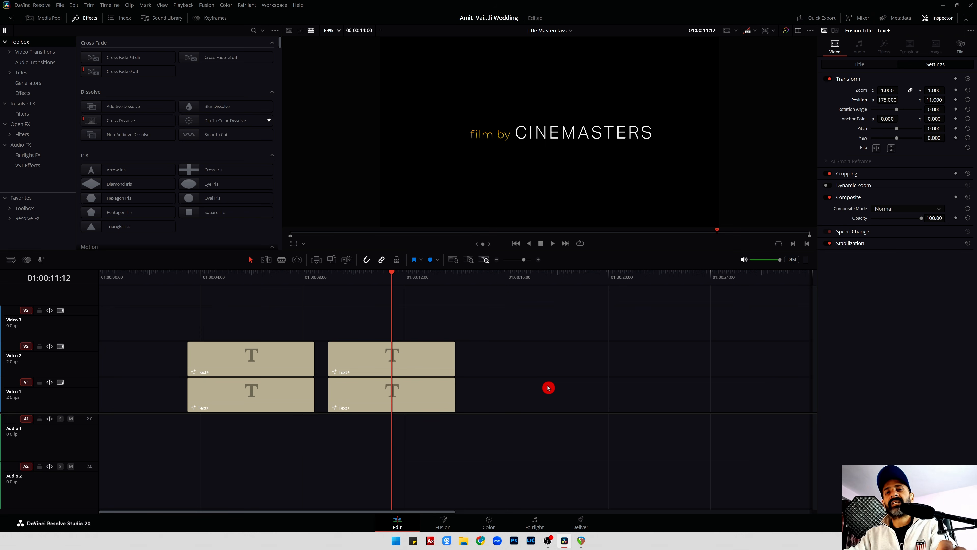
Step: Try enlarging the CINEMASTERS title with its transform zoom, and undo the enlargement
{"action": "left_click", "coordinate": [404, 357]}
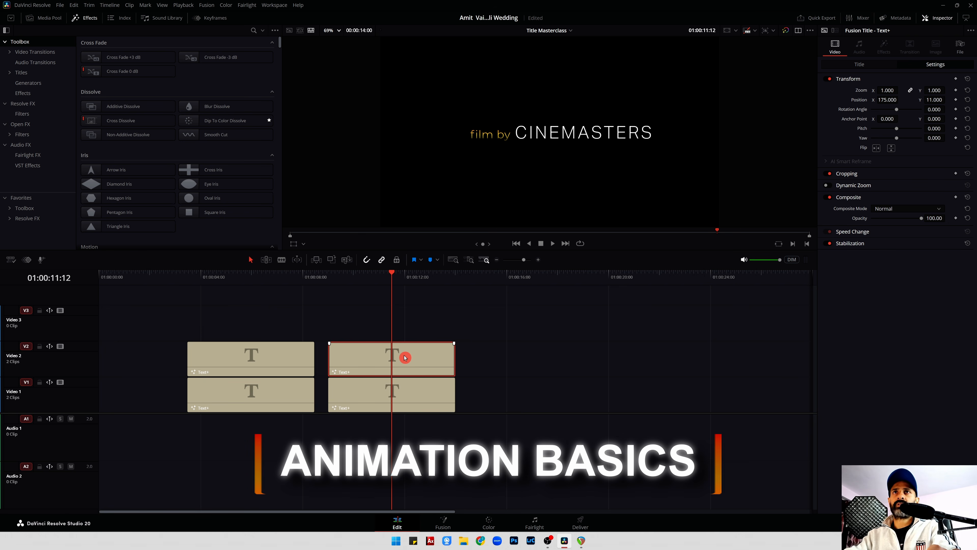
{"action": "left_click_drag", "start_coordinate": [331, 279], "coordinate": [370, 288]}
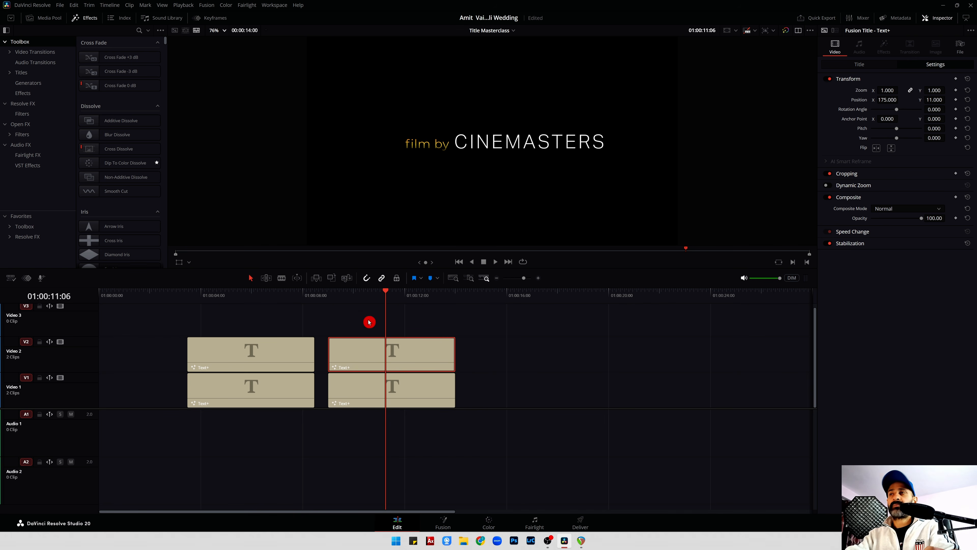
{"action": "mouse_move", "coordinate": [356, 299]}
{"action": "left_mouse_down"}
{"action": "mouse_move", "coordinate": [334, 298]}
{"action": "mouse_move", "coordinate": [375, 299]}
{"action": "left_mouse_up"}
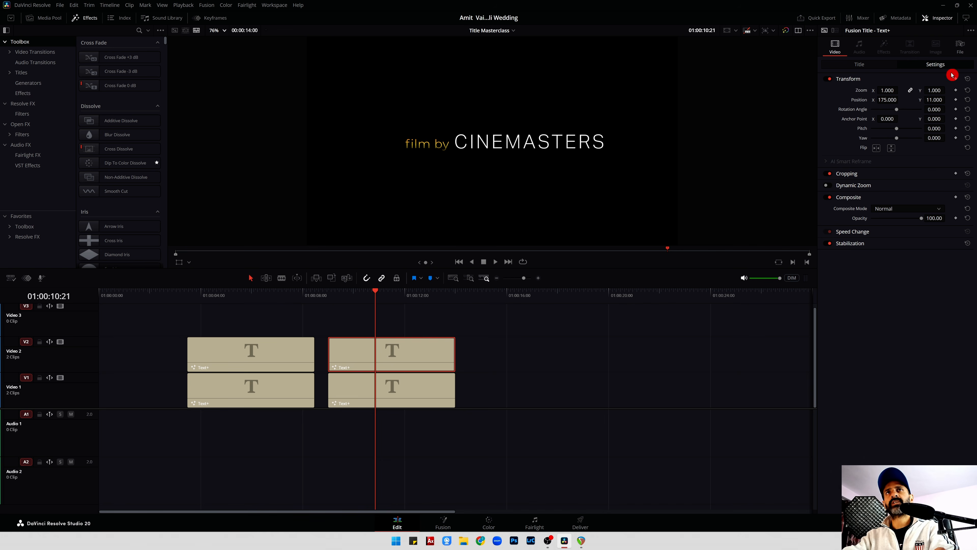
{"action": "mouse_move", "coordinate": [872, 91]}
{"action": "left_mouse_down"}
{"action": "mouse_move", "coordinate": [910, 90]}
{"action": "mouse_move", "coordinate": [887, 90]}
{"action": "left_mouse_up"}
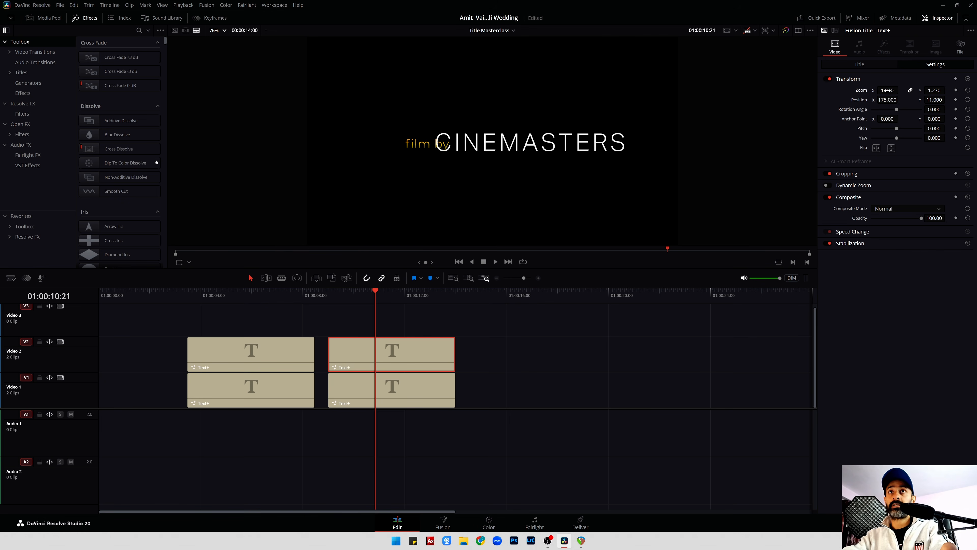
{"action": "key", "text": "ctrl+z"}
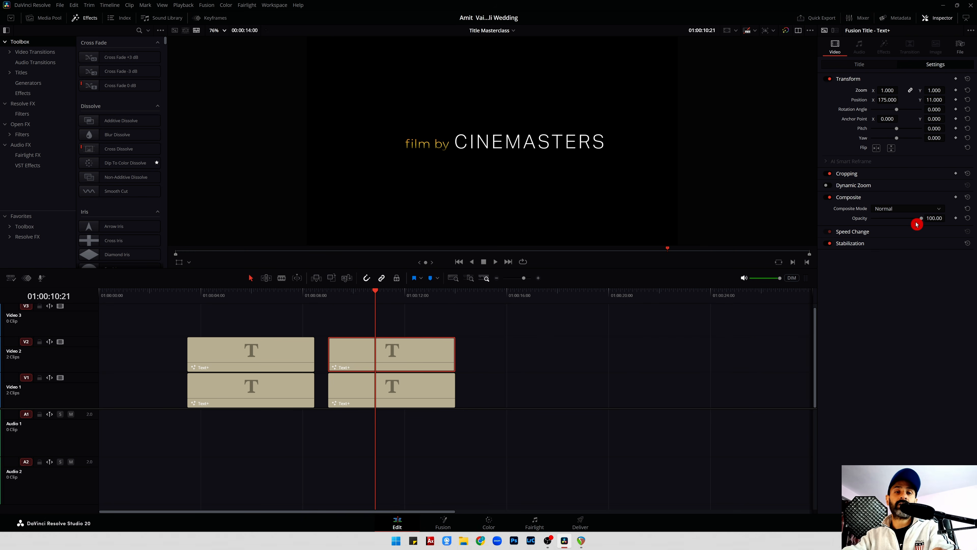
{"action": "left_click", "coordinate": [871, 65]}
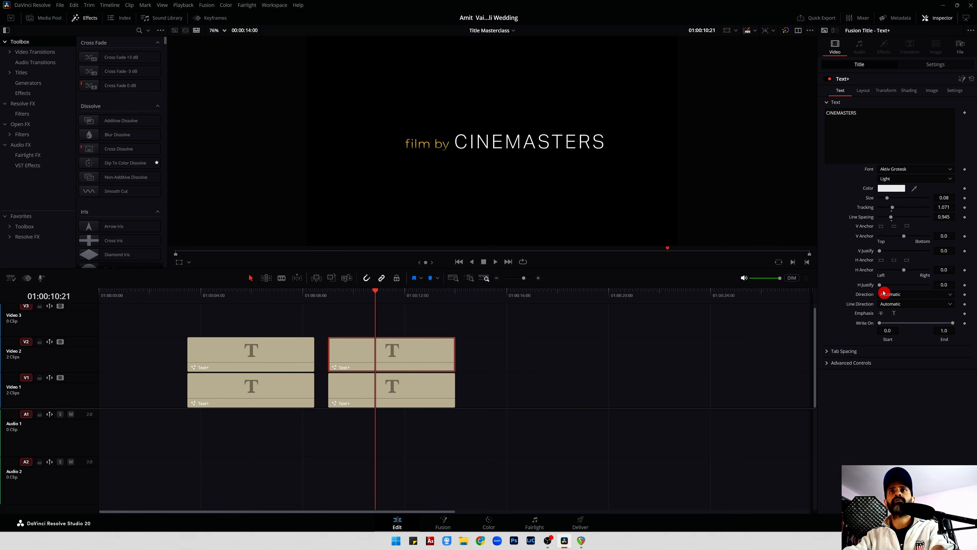
{"action": "left_click", "coordinate": [938, 66]}
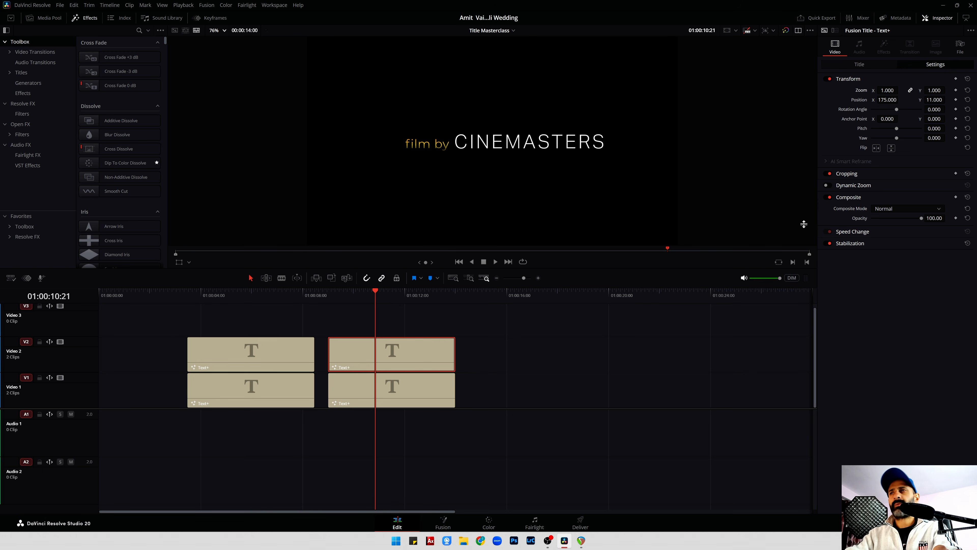
Step: At the end of the CINEMASTERS clip, 01:00:14:00, set its zoom to 1.1 and add a zoom keyframe
{"action": "mouse_move", "coordinate": [345, 297]}
{"action": "left_mouse_down"}
{"action": "mouse_move", "coordinate": [329, 295]}
{"action": "mouse_move", "coordinate": [451, 295]}
{"action": "left_mouse_up"}
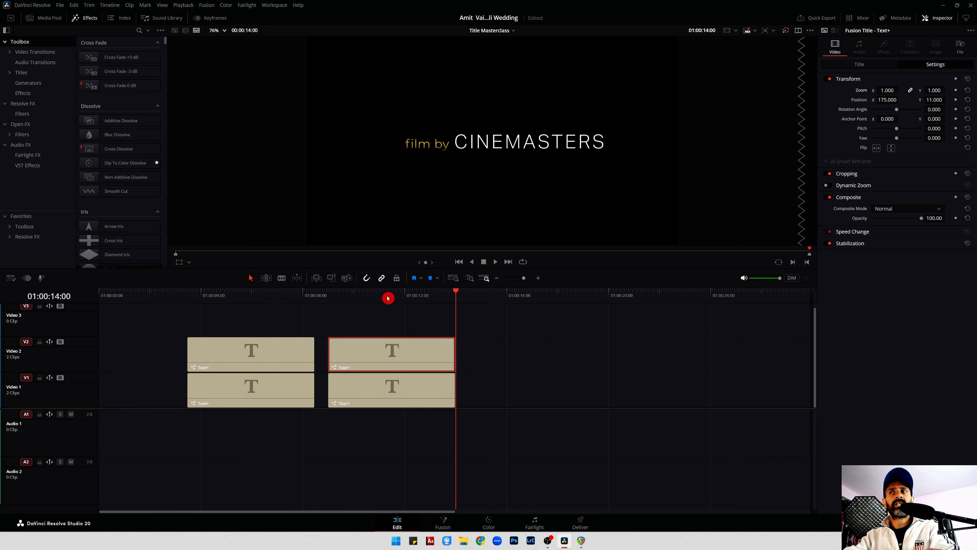
{"action": "mouse_move", "coordinate": [454, 294]}
{"action": "left_mouse_down"}
{"action": "mouse_move", "coordinate": [334, 295]}
{"action": "mouse_move", "coordinate": [453, 294]}
{"action": "left_mouse_up"}
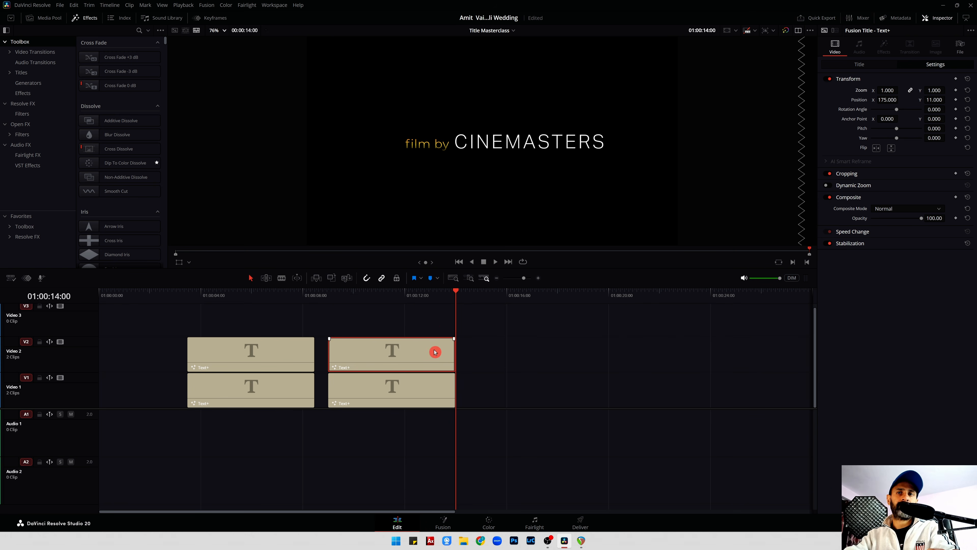
{"action": "left_click_drag", "start_coordinate": [453, 295], "coordinate": [455, 294]}
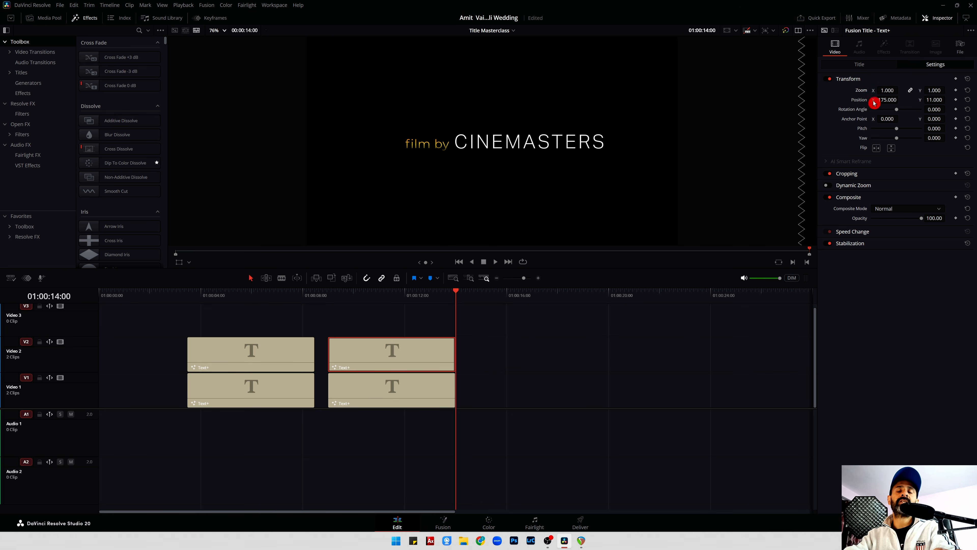
{"action": "left_click_drag", "start_coordinate": [887, 90], "coordinate": [895, 90]}
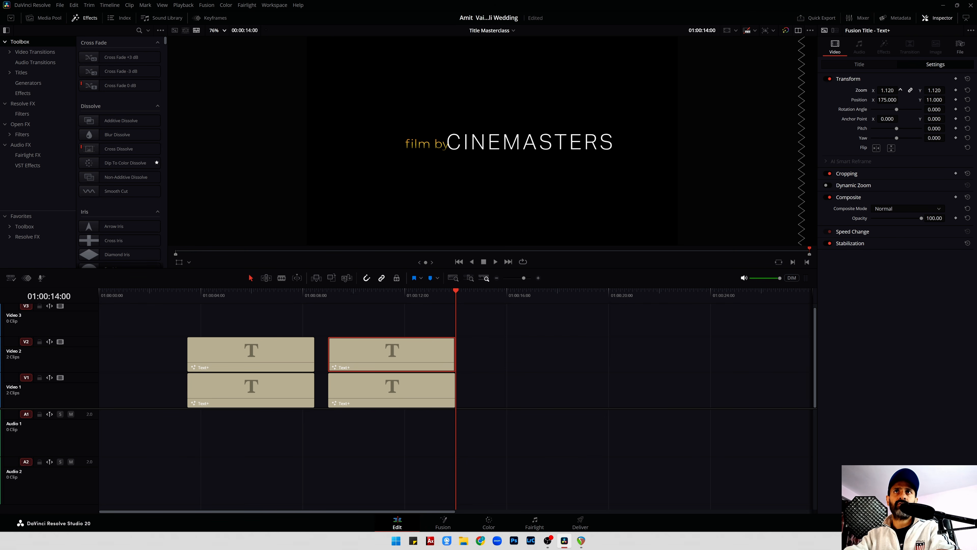
{"action": "left_click_drag", "start_coordinate": [895, 90], "coordinate": [897, 90]}
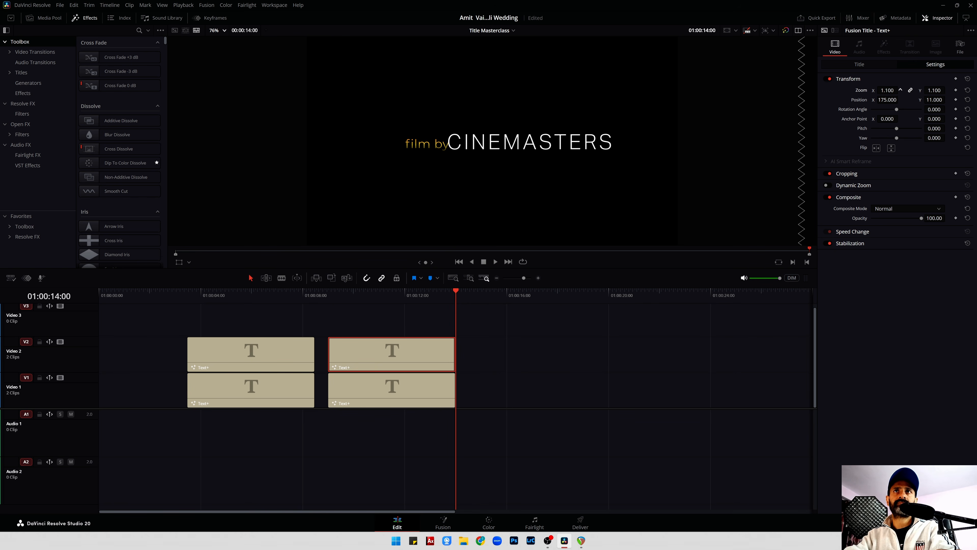
{"action": "left_click", "coordinate": [885, 117]}
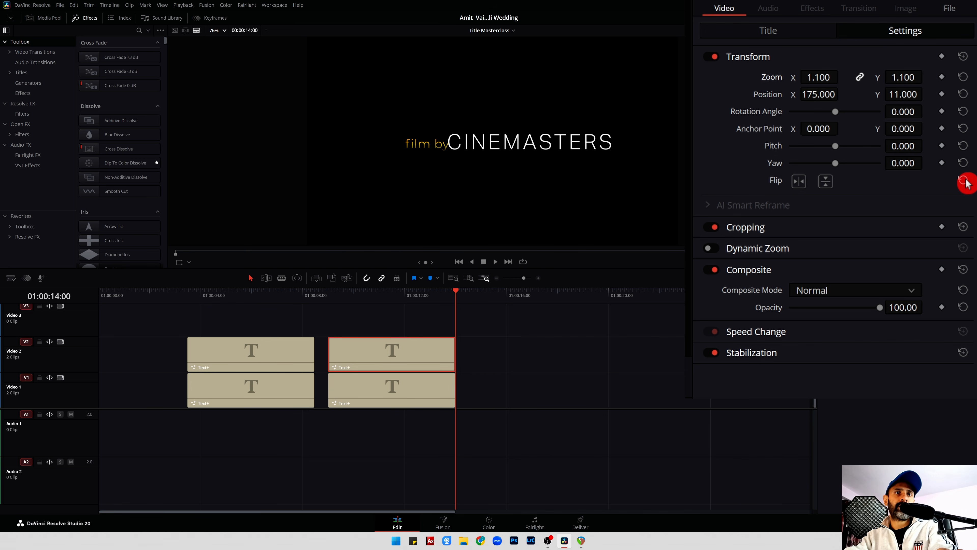
{"action": "left_click", "coordinate": [941, 77]}
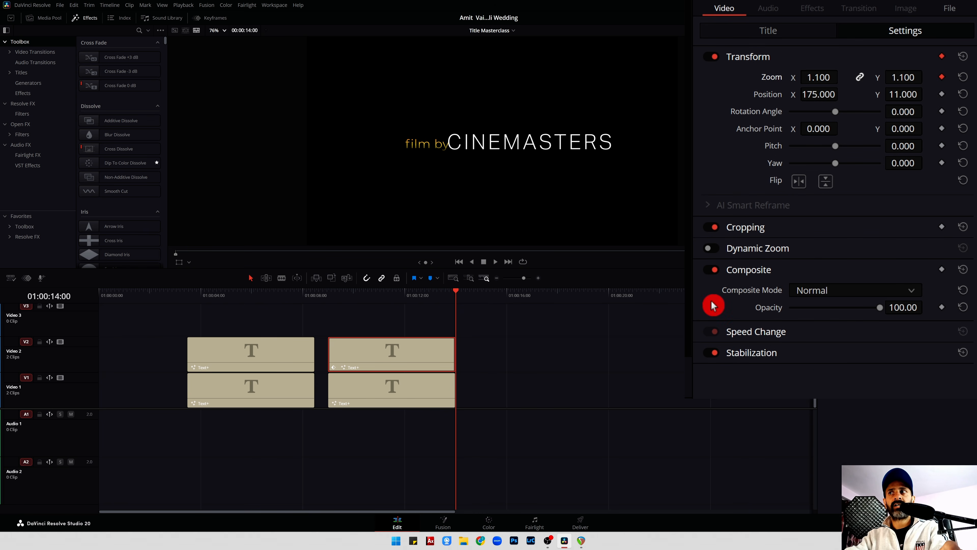
Step: At the start of the CINEMASTERS clip, 01:00:09:00, set the zoom to 1 to create the opening keyframe
{"action": "left_click_drag", "start_coordinate": [343, 295], "coordinate": [328, 295]}
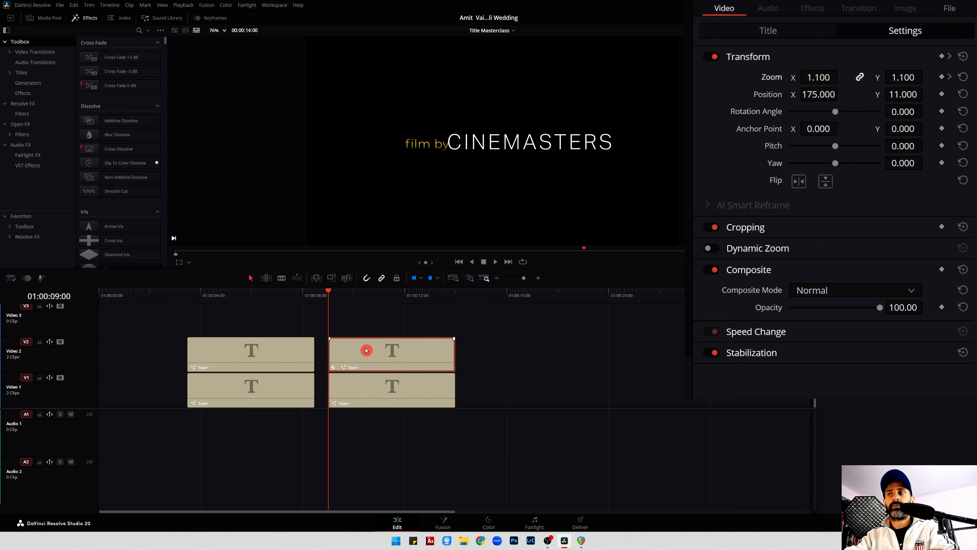
{"action": "left_click_drag", "start_coordinate": [903, 107], "coordinate": [909, 91]}
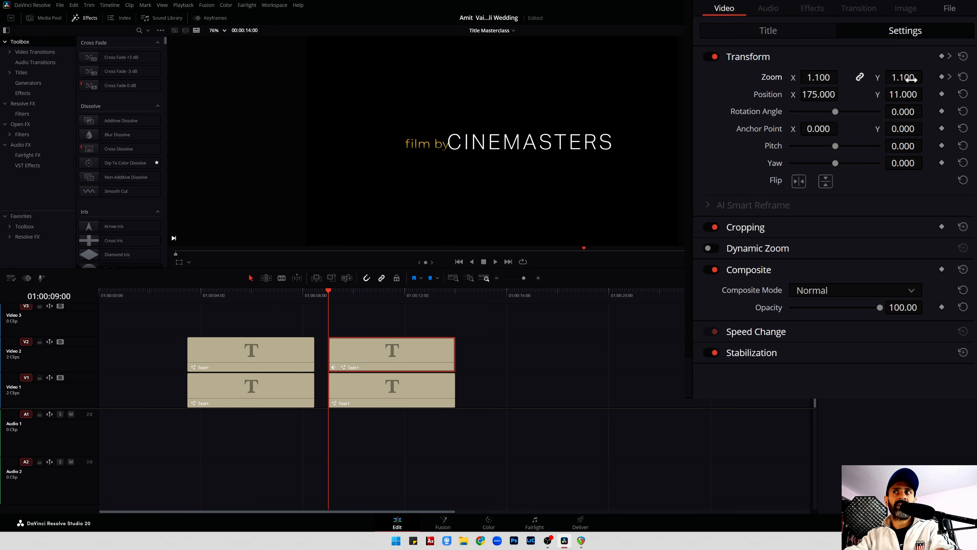
{"action": "left_click", "coordinate": [825, 81]}
{"action": "type", "text": "1"}
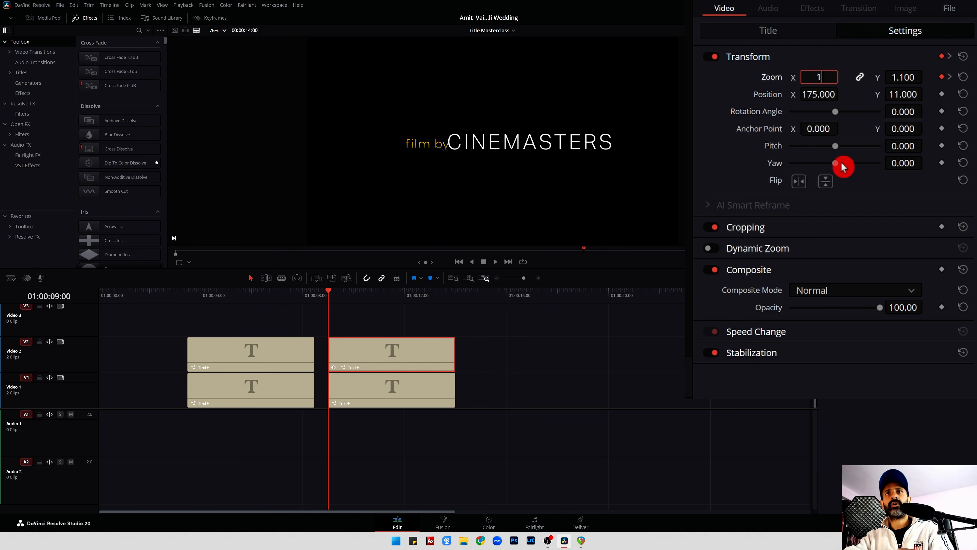
{"action": "key", "text": "Return"}
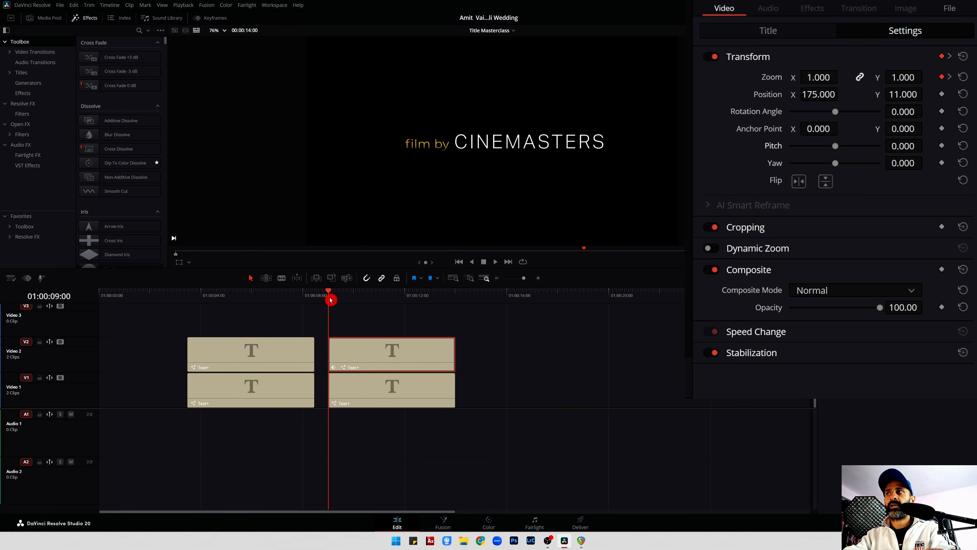
Step: Preview the slow zoom animation on CINEMASTERS, and reset its zoom to clear the keyframes
{"action": "mouse_move", "coordinate": [328, 295]}
{"action": "left_mouse_down"}
{"action": "mouse_move", "coordinate": [451, 296]}
{"action": "mouse_move", "coordinate": [334, 304]}
{"action": "left_mouse_up"}
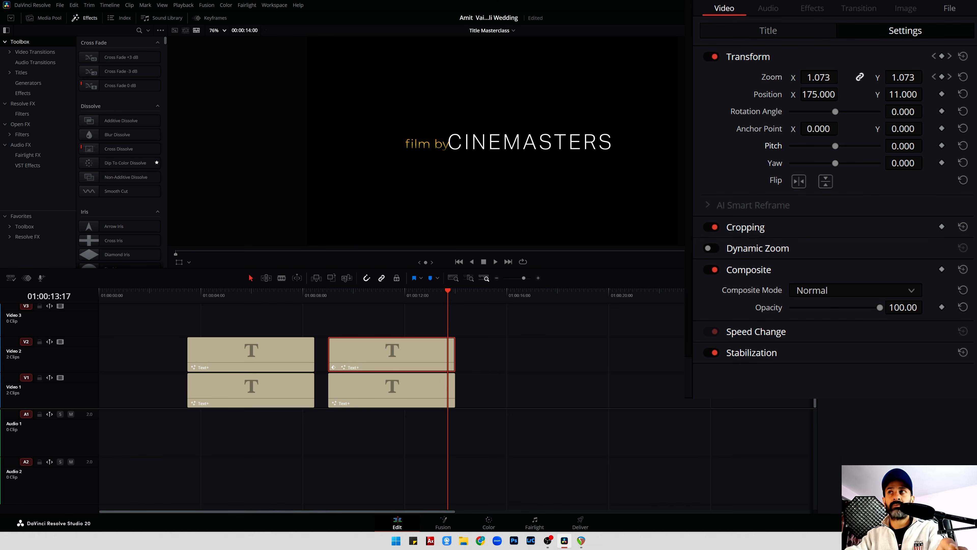
{"action": "mouse_move", "coordinate": [388, 297]}
{"action": "left_mouse_down"}
{"action": "mouse_move", "coordinate": [337, 299]}
{"action": "mouse_move", "coordinate": [375, 300]}
{"action": "left_mouse_up"}
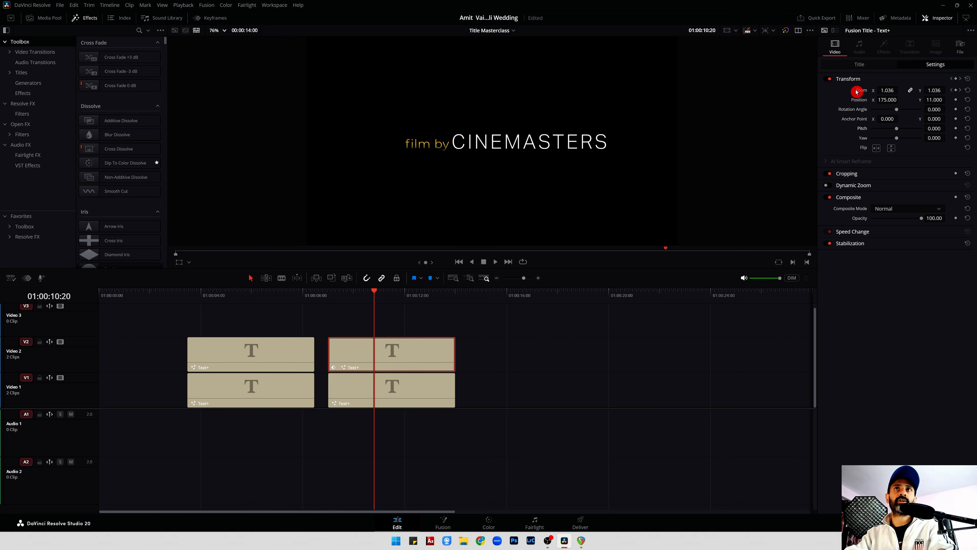
{"action": "left_click", "coordinate": [967, 91]}
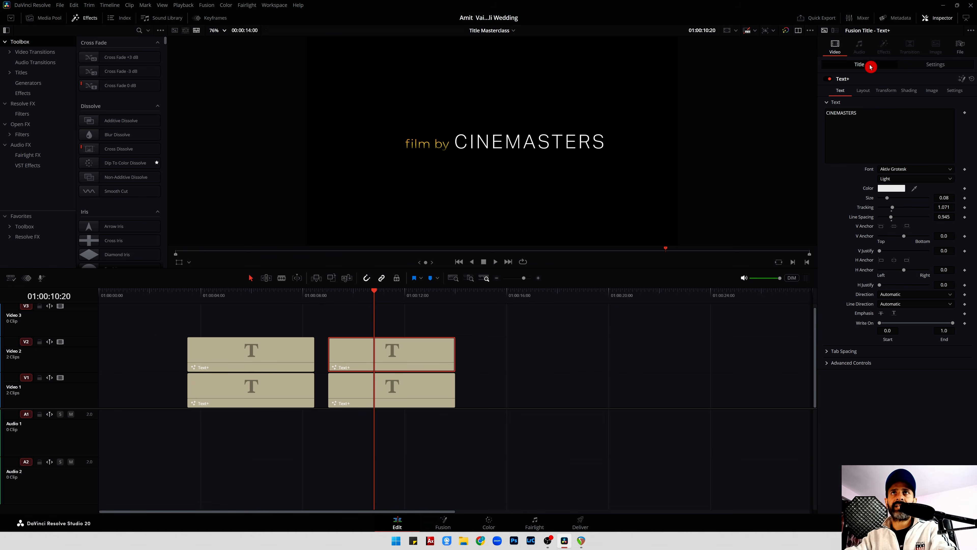
Step: At 01:00:09:11, blur the CINEMASTERS title by setting its shading softness X and Y to 20
{"action": "left_click", "coordinate": [935, 64]}
{"action": "left_click", "coordinate": [869, 65]}
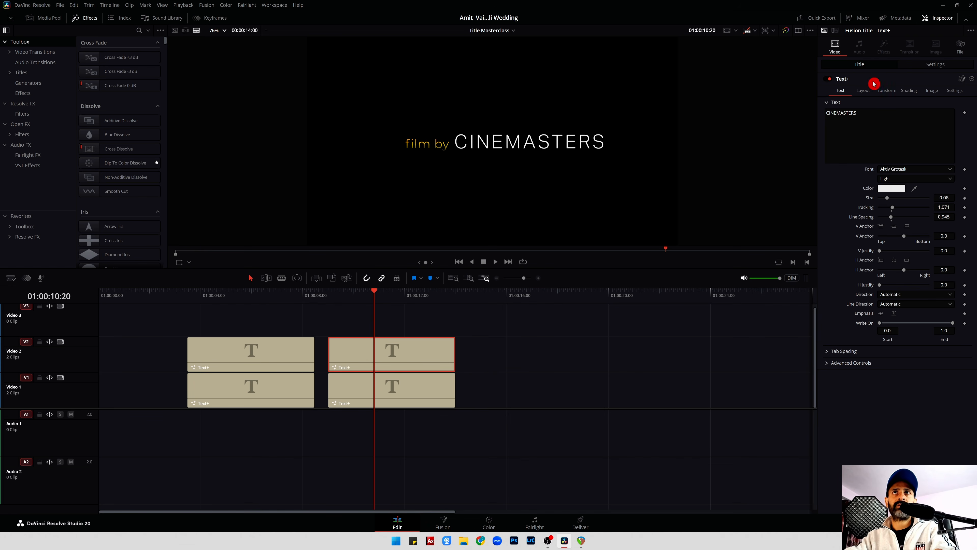
{"action": "left_click", "coordinate": [886, 91]}
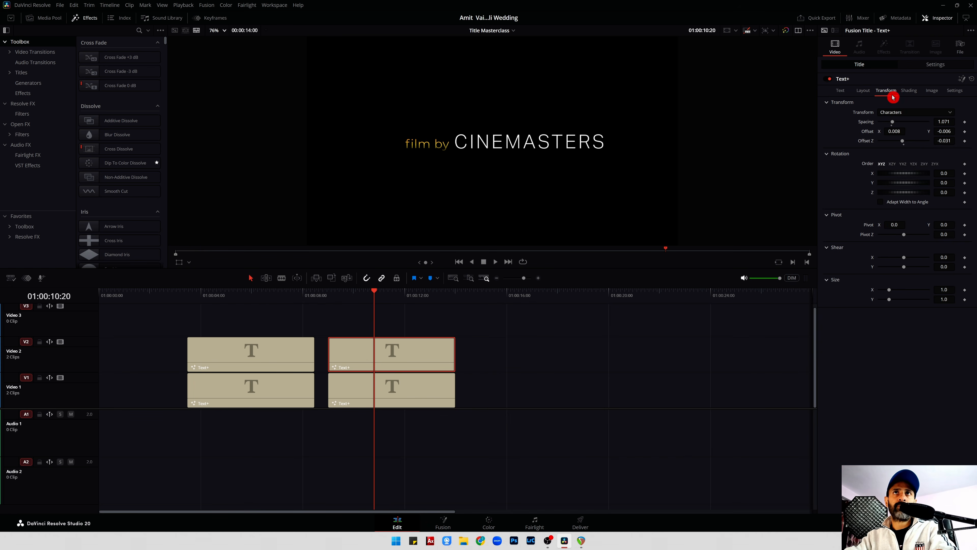
{"action": "left_click", "coordinate": [911, 92]}
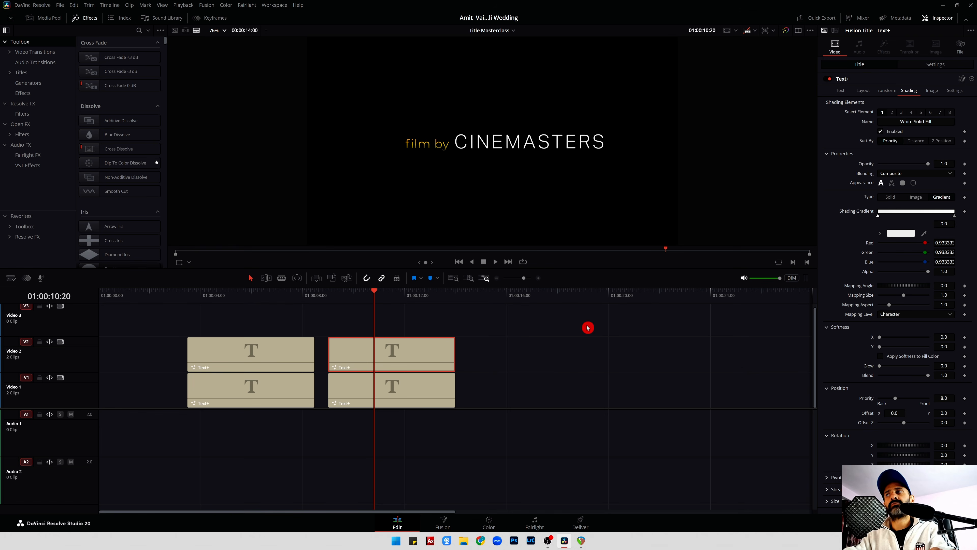
{"action": "left_click_drag", "start_coordinate": [364, 303], "coordinate": [338, 303]}
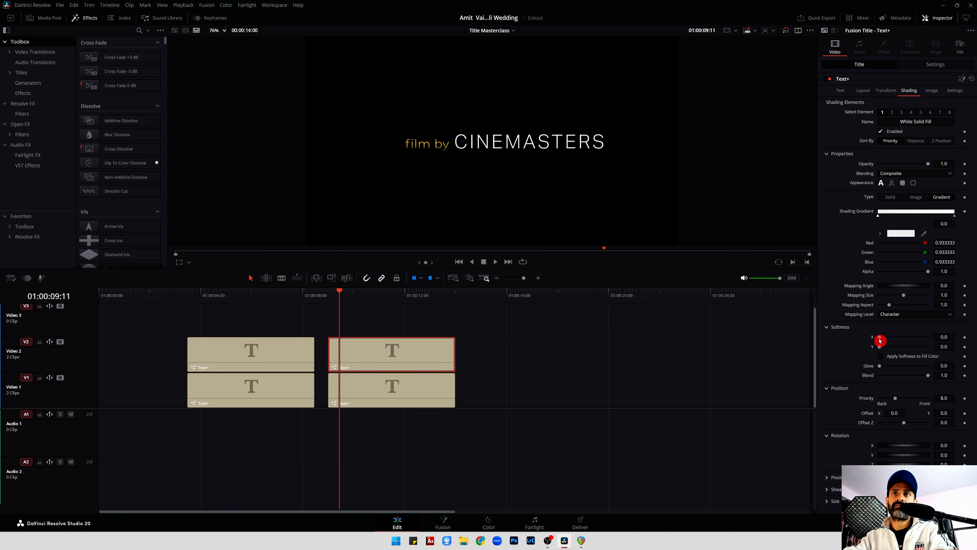
{"action": "left_click_drag", "start_coordinate": [880, 340], "coordinate": [958, 333]}
{"action": "left_click_drag", "start_coordinate": [880, 346], "coordinate": [973, 337]}
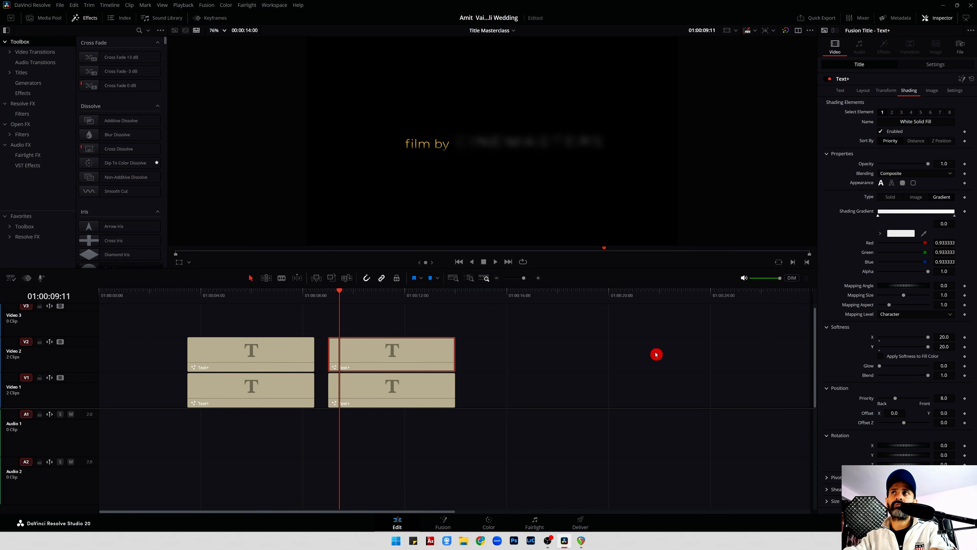
Step: Near the end of the CINEMASTERS clip, at 01:00:13:14, sharpen the title by setting its shading softness X and Y to 0
{"action": "left_click_drag", "start_coordinate": [408, 297], "coordinate": [445, 296]}
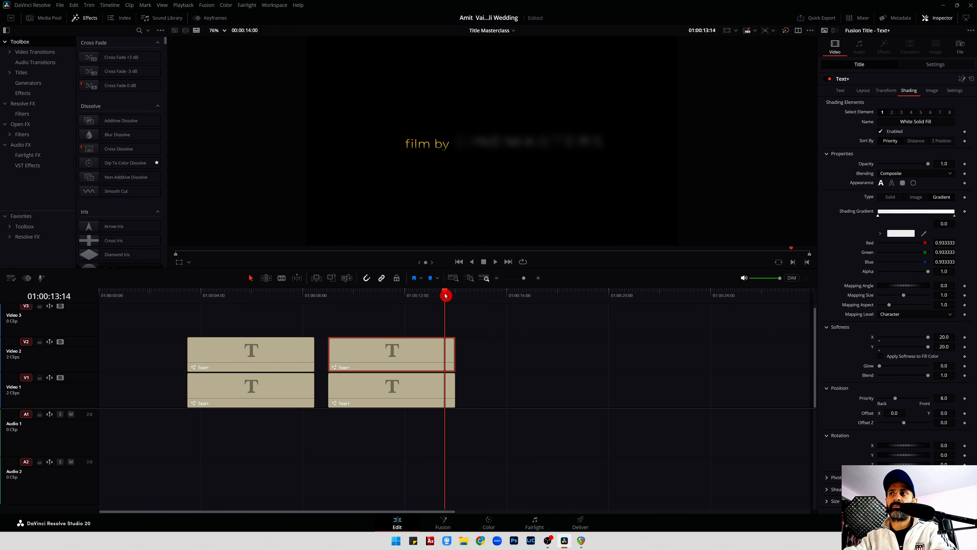
{"action": "left_click_drag", "start_coordinate": [923, 337], "coordinate": [813, 338]}
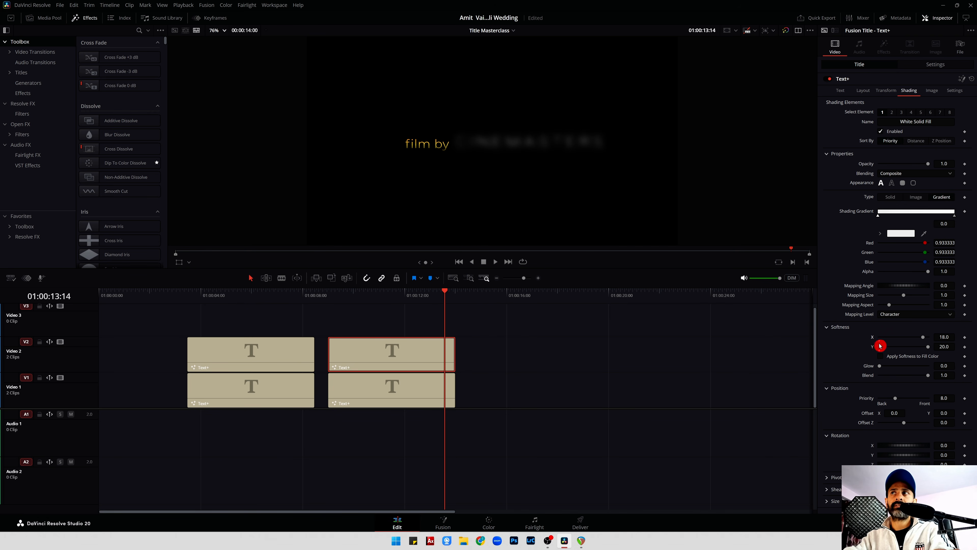
{"action": "left_click_drag", "start_coordinate": [915, 347], "coordinate": [837, 346]}
{"action": "left_click_drag", "start_coordinate": [924, 348], "coordinate": [855, 350]}
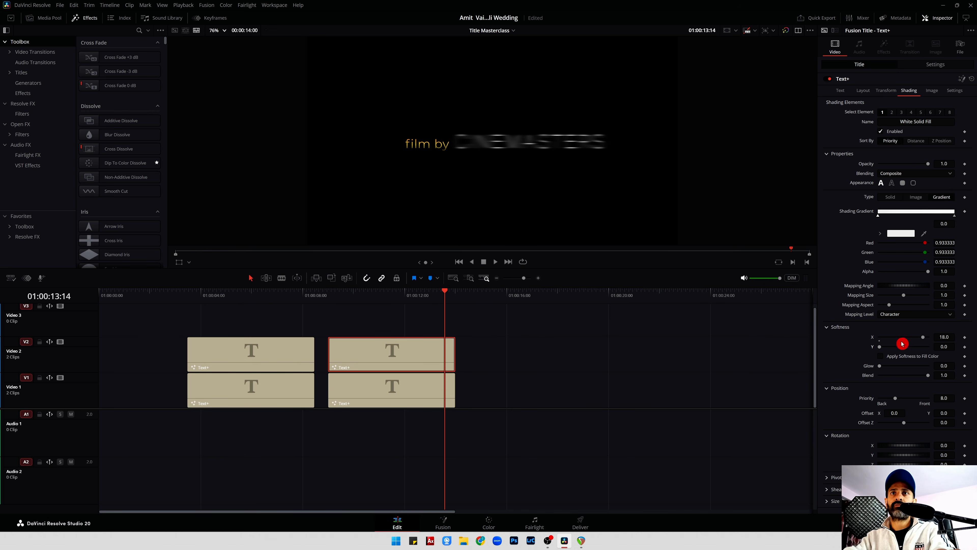
{"action": "left_click_drag", "start_coordinate": [924, 339], "coordinate": [814, 343]}
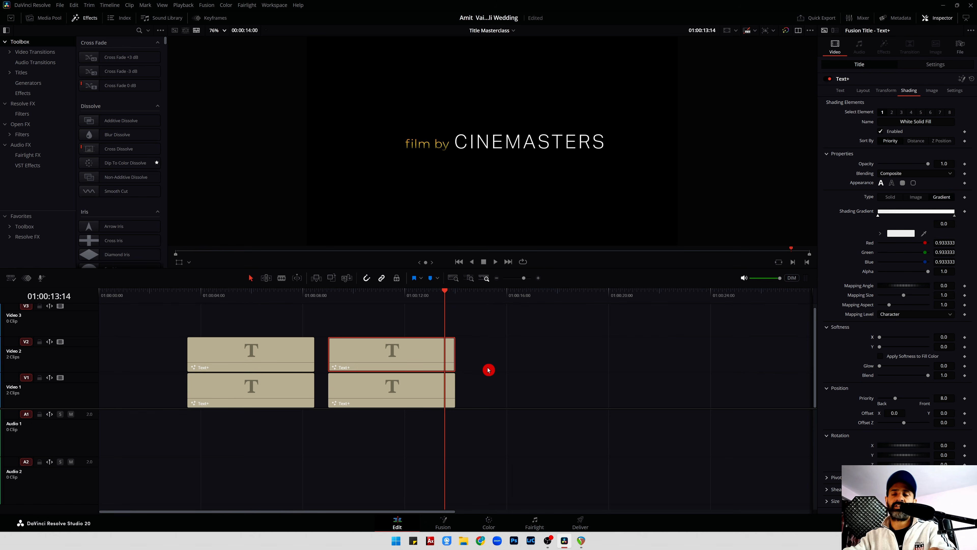
Step: On the CINEMASTERS clip's last frame, 01:00:13:24, add keyframes for softness X and Y at 0
{"action": "left_click", "coordinate": [450, 295]}
{"action": "left_click_drag", "start_coordinate": [449, 295], "coordinate": [450, 295]}
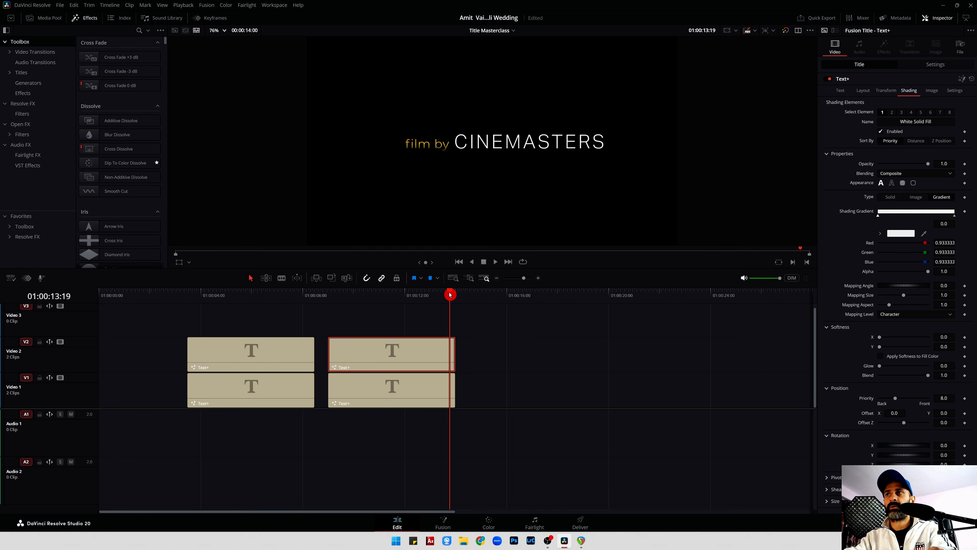
{"action": "mouse_move", "coordinate": [452, 300]}
{"action": "left_mouse_down"}
{"action": "mouse_move", "coordinate": [439, 296]}
{"action": "mouse_move", "coordinate": [455, 295]}
{"action": "left_mouse_up"}
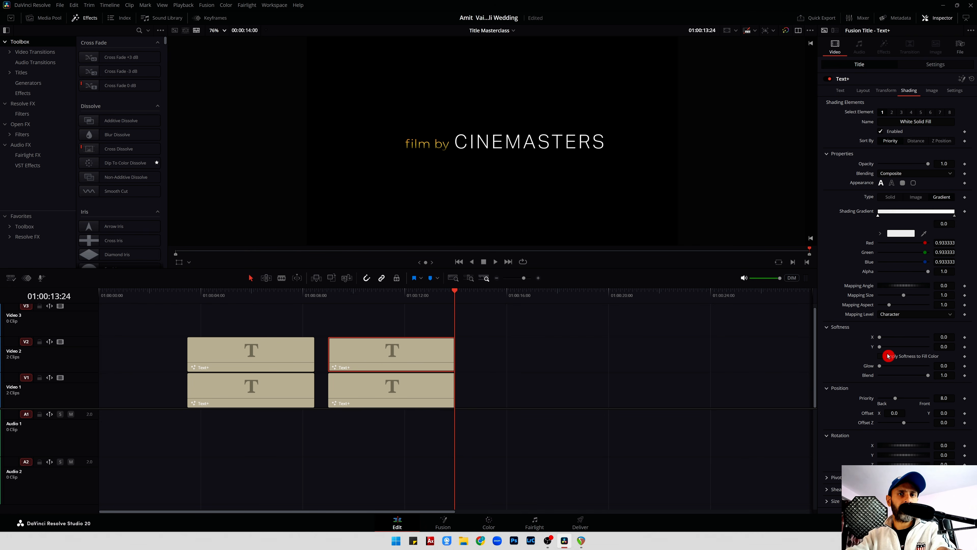
{"action": "left_click", "coordinate": [964, 337]}
{"action": "left_click", "coordinate": [965, 347]}
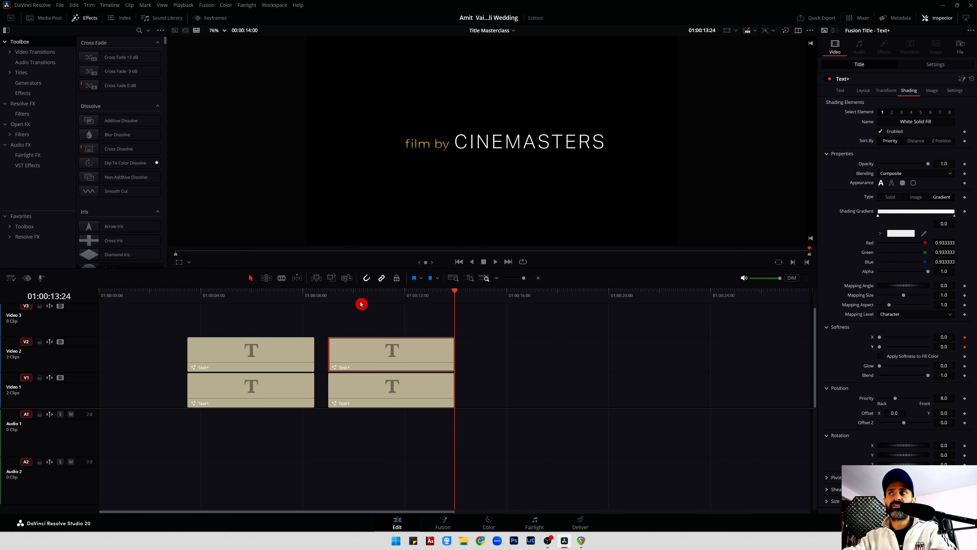
Step: Go to the start of the CINEMASTERS clip, 01:00:09:00
{"action": "left_click_drag", "start_coordinate": [344, 297], "coordinate": [332, 296]}
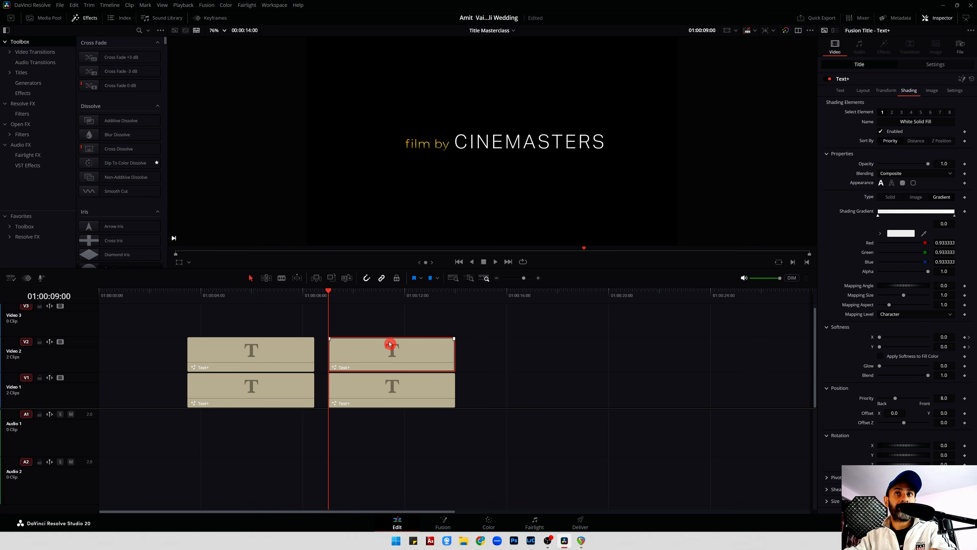
Step: Set the CINEMASTERS title's Softness X and Y to 20 at 01:00:09:00 and play back the animation
{"action": "left_click_drag", "start_coordinate": [884, 337], "coordinate": [947, 332]}
{"action": "left_click_drag", "start_coordinate": [883, 349], "coordinate": [938, 345]}
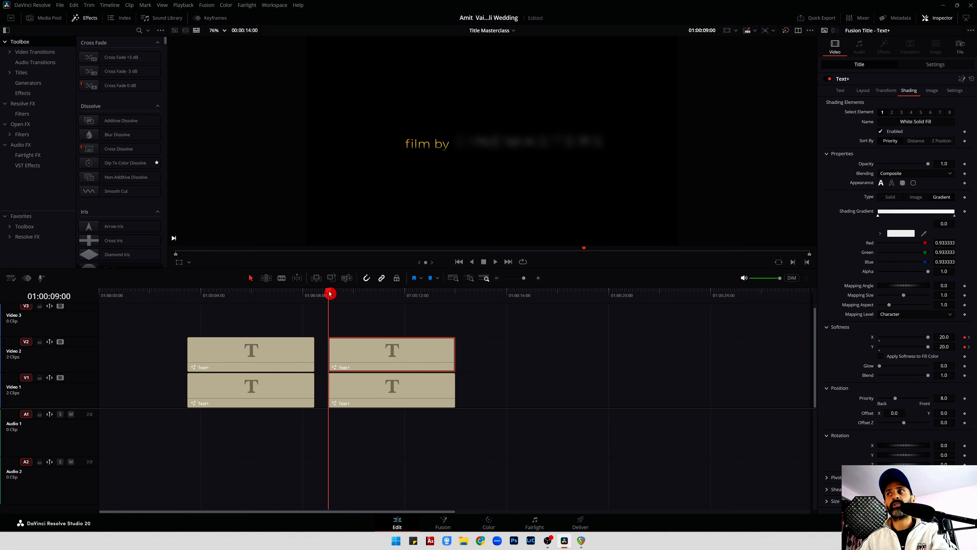
{"action": "mouse_move", "coordinate": [333, 293]}
{"action": "left_mouse_down"}
{"action": "mouse_move", "coordinate": [432, 293]}
{"action": "mouse_move", "coordinate": [328, 290]}
{"action": "left_mouse_up"}
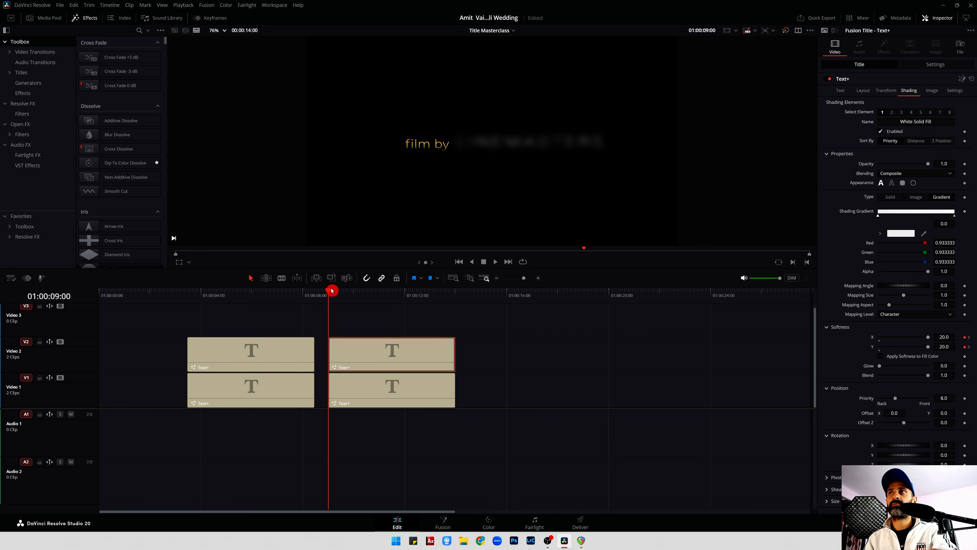
{"action": "key", "text": "space"}
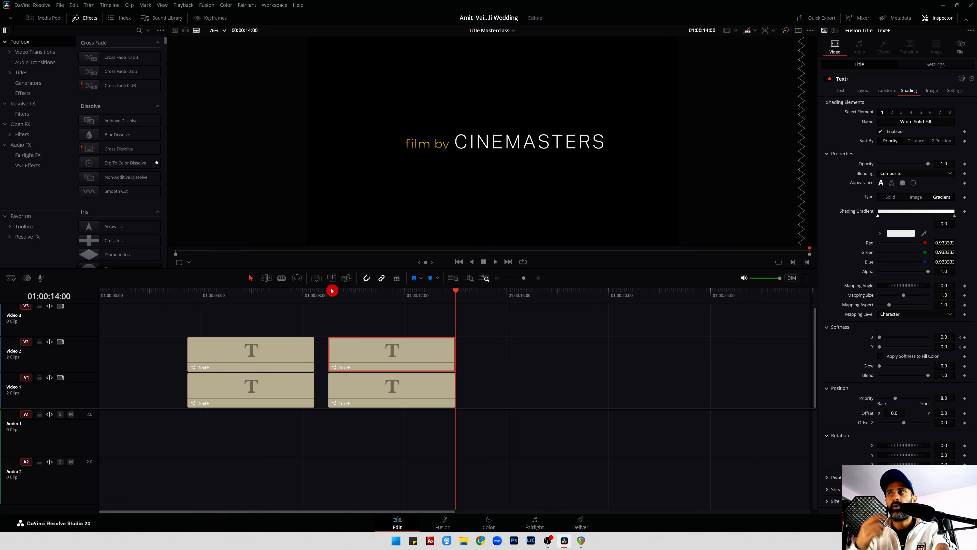
Step: Reset the CINEMASTERS title's Softness X and Y to their defaults to clear their keyframes
{"action": "left_click_drag", "start_coordinate": [442, 299], "coordinate": [371, 290]}
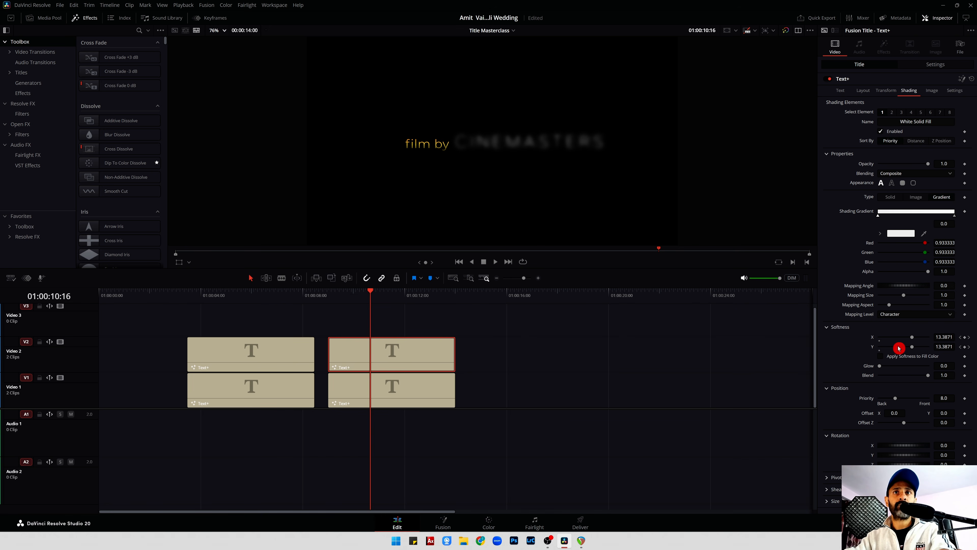
{"action": "double_click", "coordinate": [872, 339]}
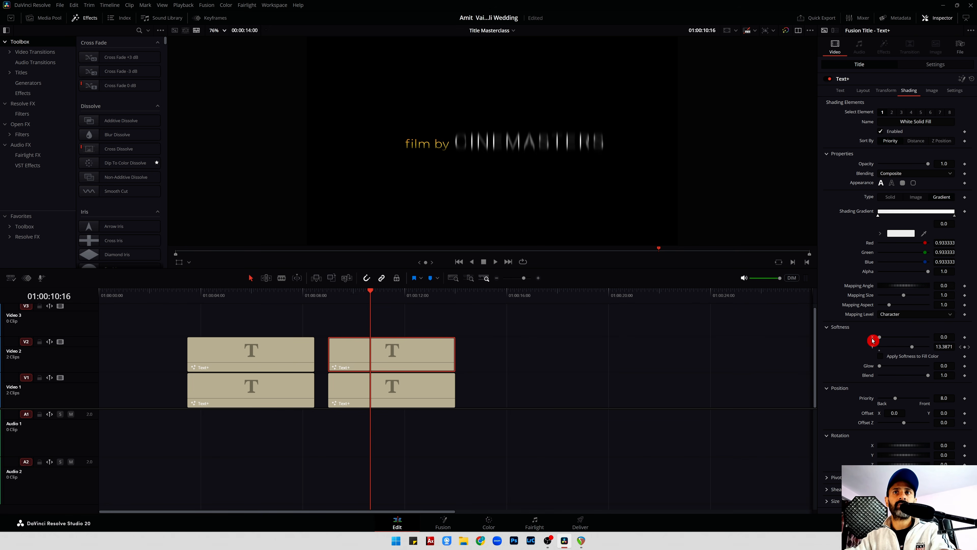
{"action": "double_click", "coordinate": [912, 349]}
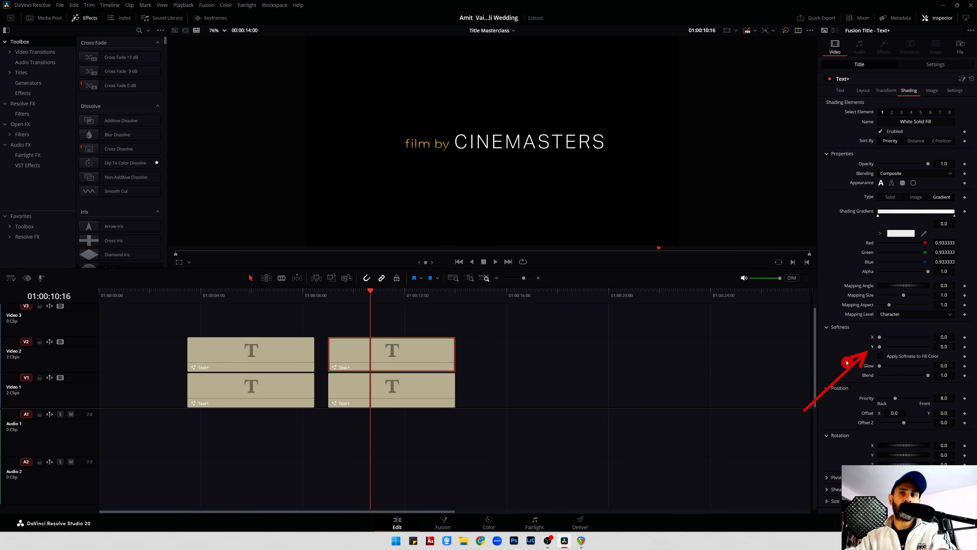
Step: Keyframe the CINEMASTERS title's Softness X and Y at 0 on 01:00:10:10 and 20 on 01:00:09:00, and preview it
{"action": "left_click_drag", "start_coordinate": [340, 296], "coordinate": [365, 295]}
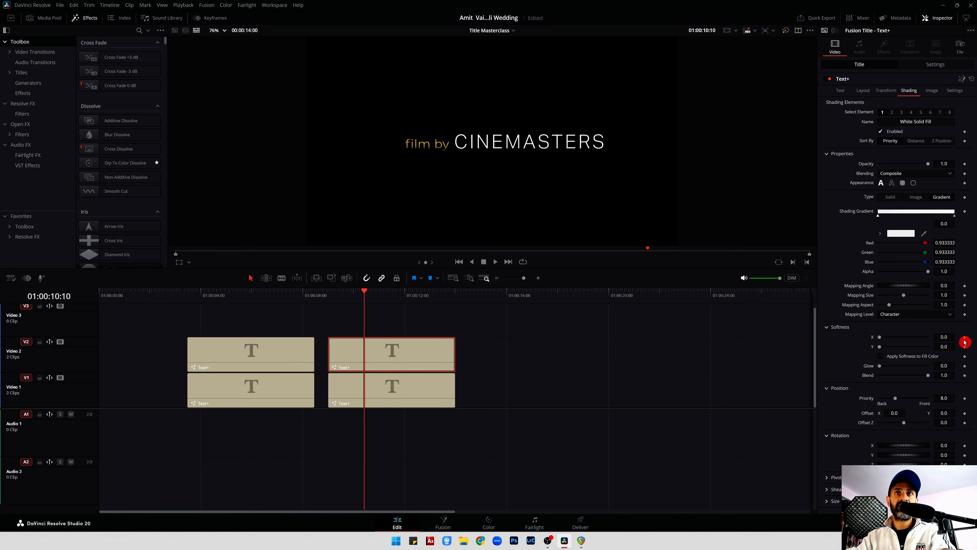
{"action": "left_click", "coordinate": [964, 347]}
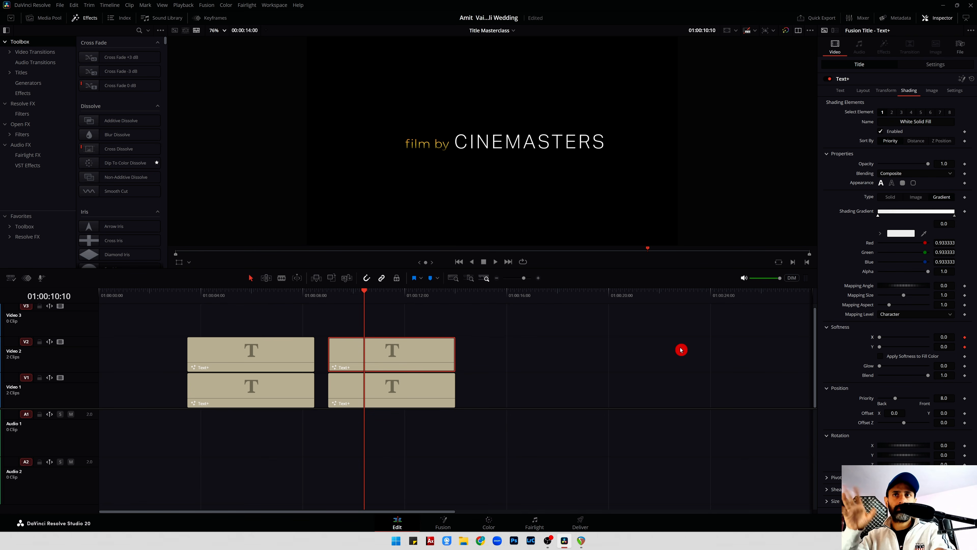
{"action": "left_click_drag", "start_coordinate": [346, 297], "coordinate": [336, 297]}
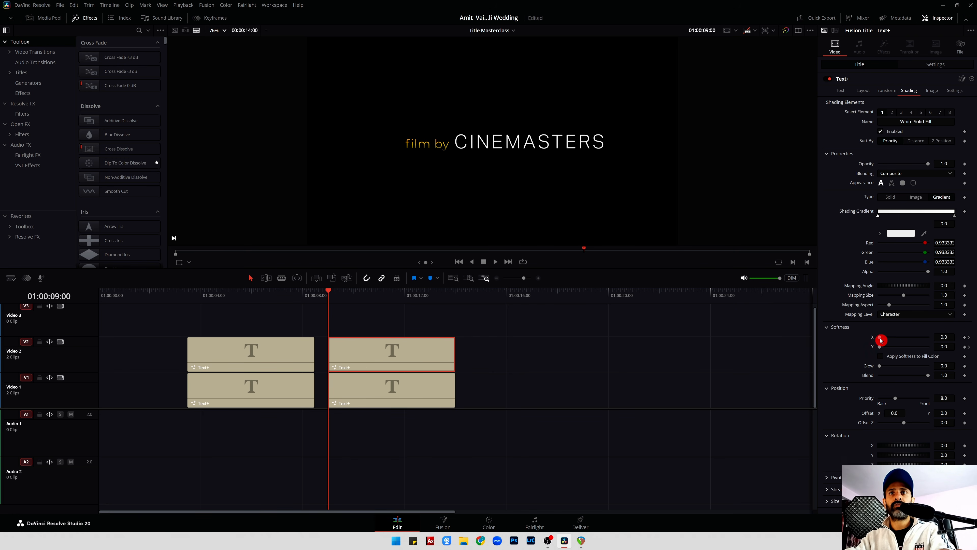
{"action": "left_click_drag", "start_coordinate": [881, 339], "coordinate": [955, 332]}
{"action": "left_click_drag", "start_coordinate": [881, 350], "coordinate": [956, 342]}
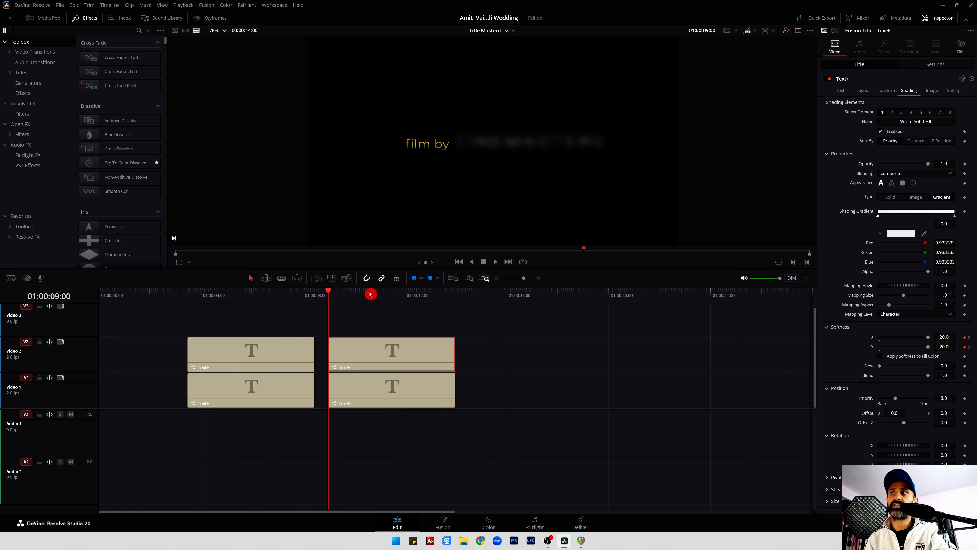
{"action": "key", "text": "space"}
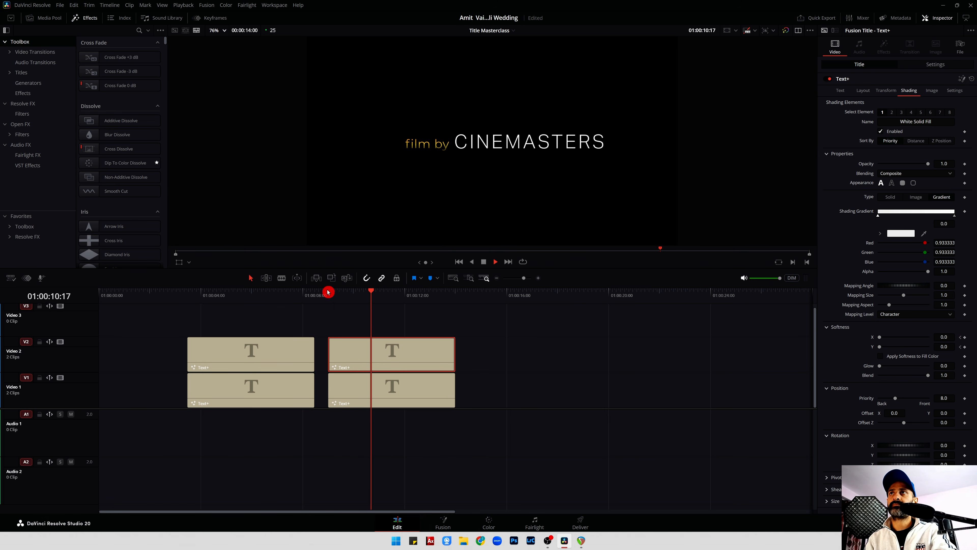
{"action": "key", "text": "space"}
Step: Keyframe Softness X and Y at 0 for the "film by" title at 01:00:10:10
{"action": "left_click_drag", "start_coordinate": [330, 293], "coordinate": [368, 294]}
{"action": "left_click", "coordinate": [397, 350]}
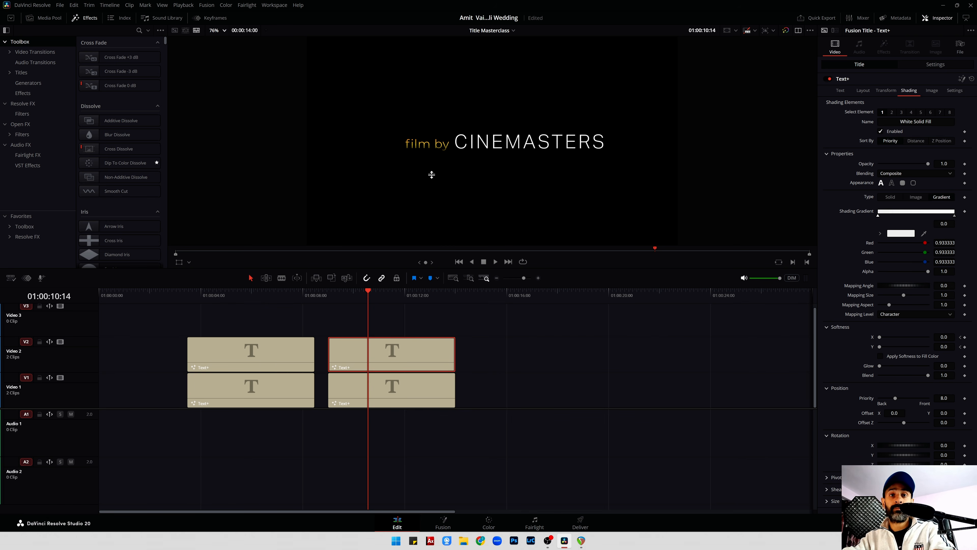
{"action": "key", "text": "Left"}
{"action": "key", "text": "Left"}
{"action": "key", "text": "Left"}
{"action": "key", "text": "Left"}
{"action": "left_click", "coordinate": [397, 391]}
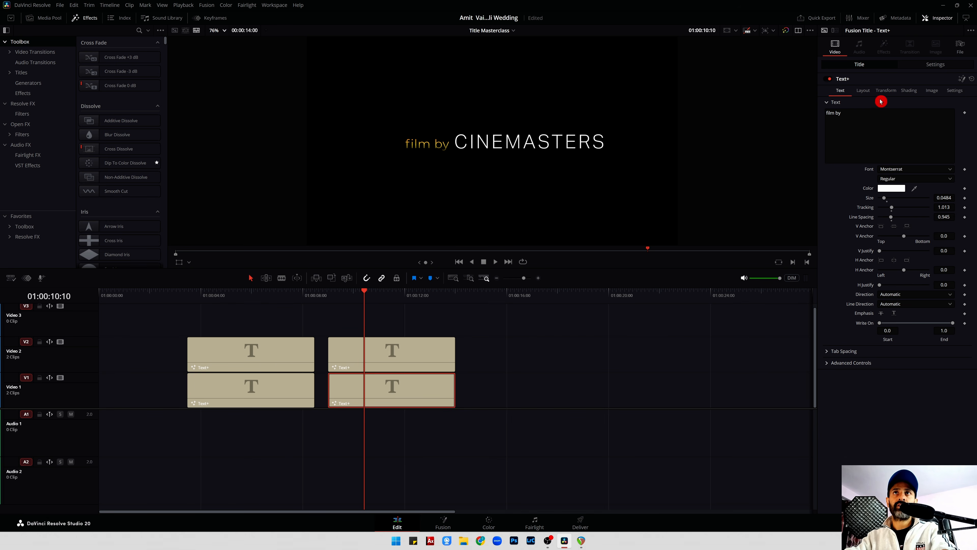
{"action": "left_click", "coordinate": [909, 90]}
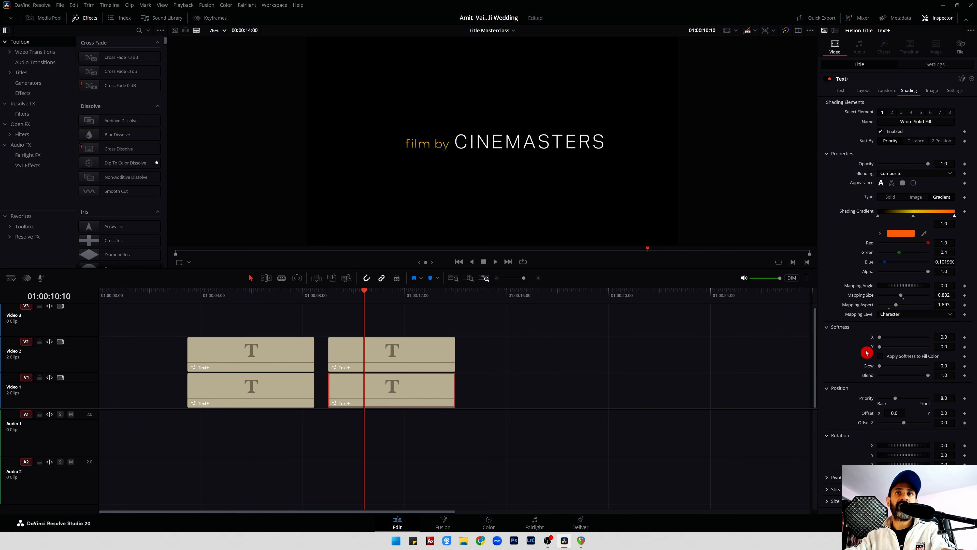
{"action": "left_click", "coordinate": [966, 337]}
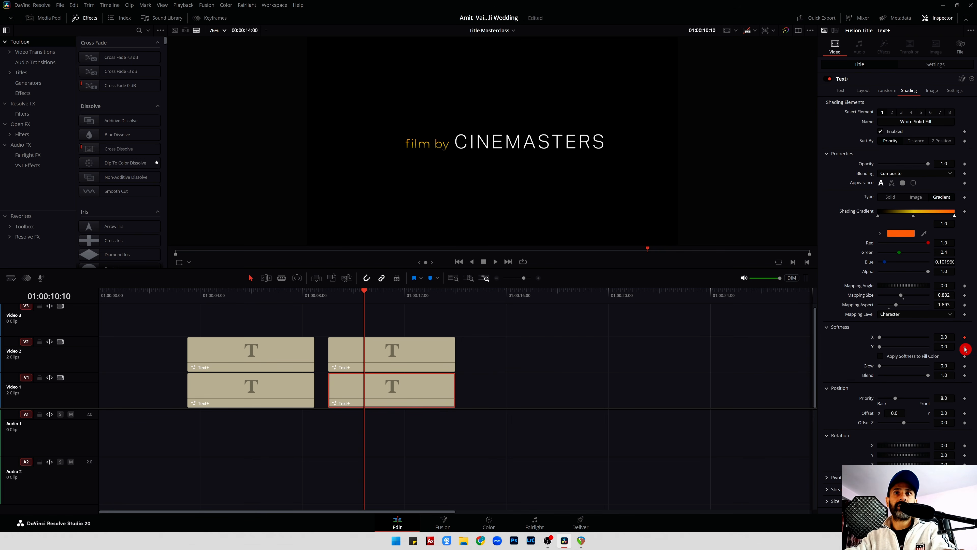
Step: Set the "film by" title's Softness X and Y to 20 at 01:00:09:00 and preview both titles
{"action": "left_click", "coordinate": [329, 296]}
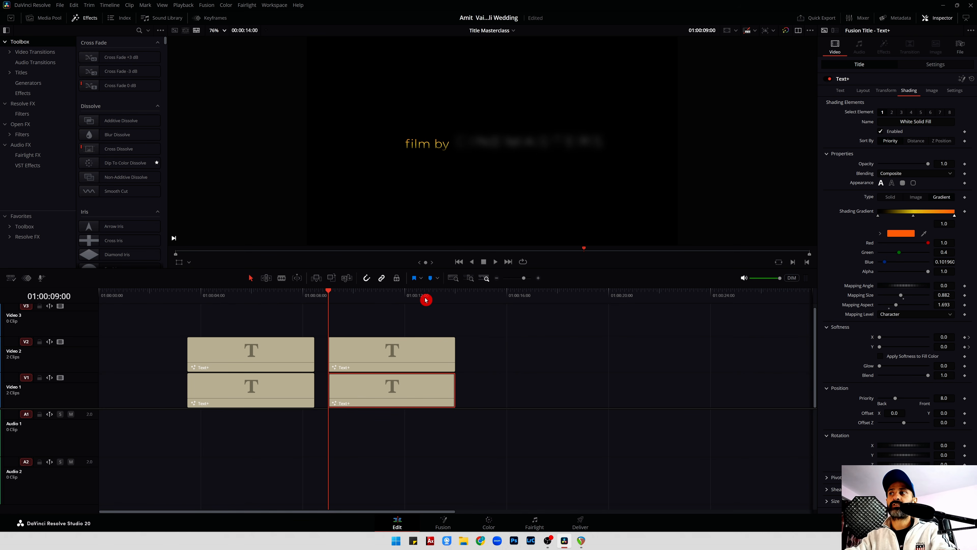
{"action": "left_click_drag", "start_coordinate": [880, 337], "coordinate": [953, 338]}
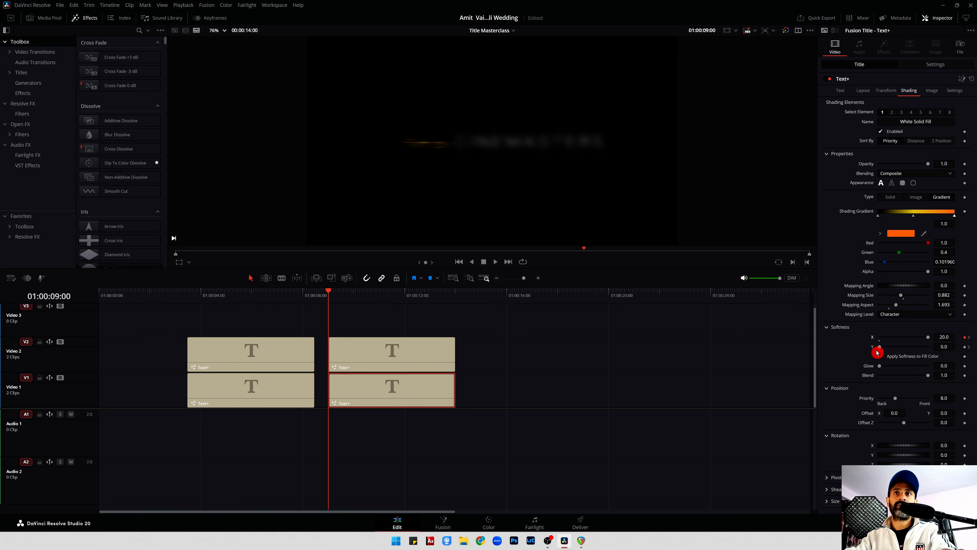
{"action": "left_click_drag", "start_coordinate": [879, 348], "coordinate": [965, 349]}
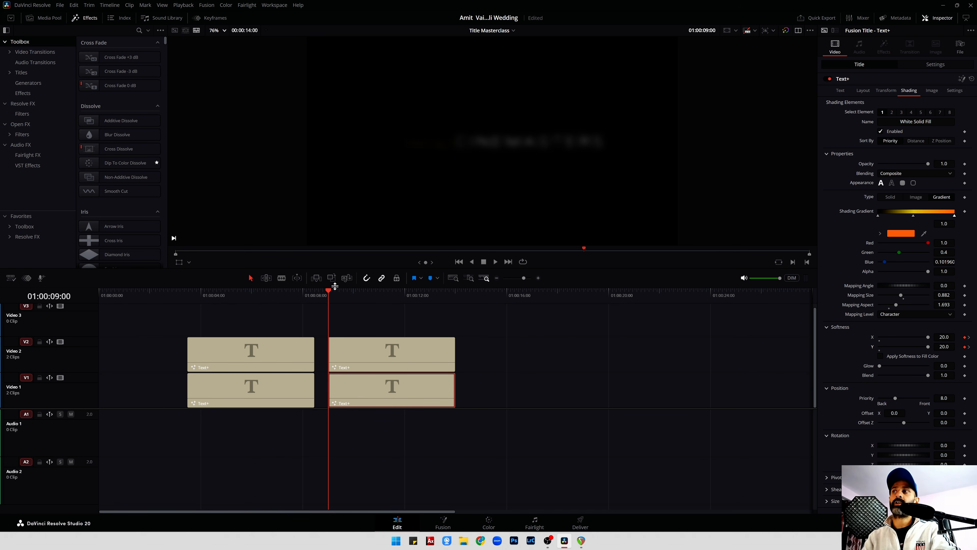
{"action": "key", "text": "space"}
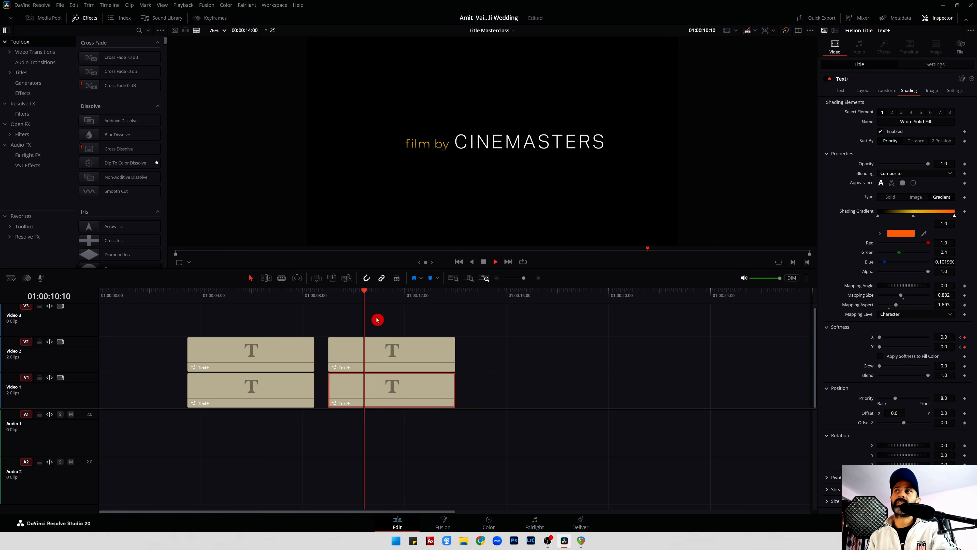
{"action": "key", "text": "space"}
Step: On the CINEMASTERS title, keyframe the character transform's Offset Z at -0.055 at 01:00:14:00
{"action": "left_click", "coordinate": [389, 356]}
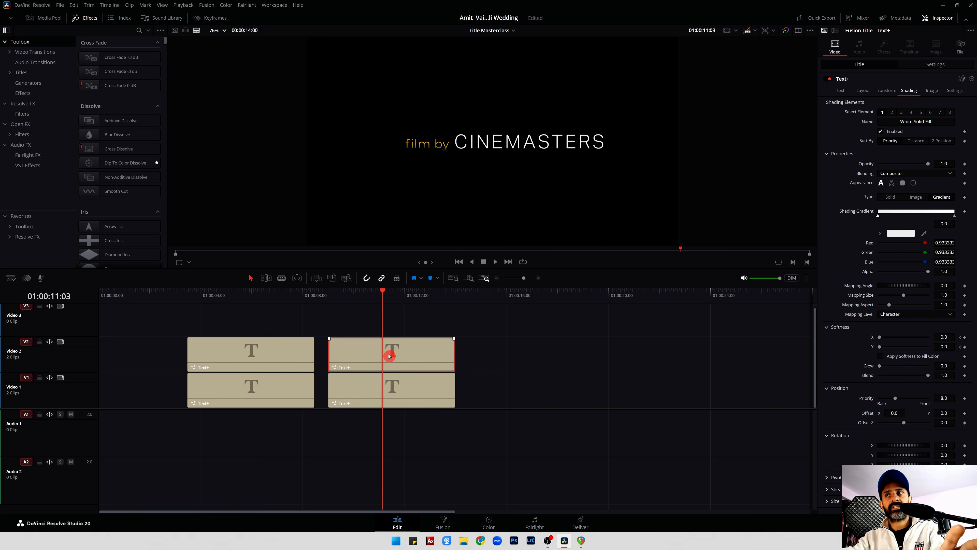
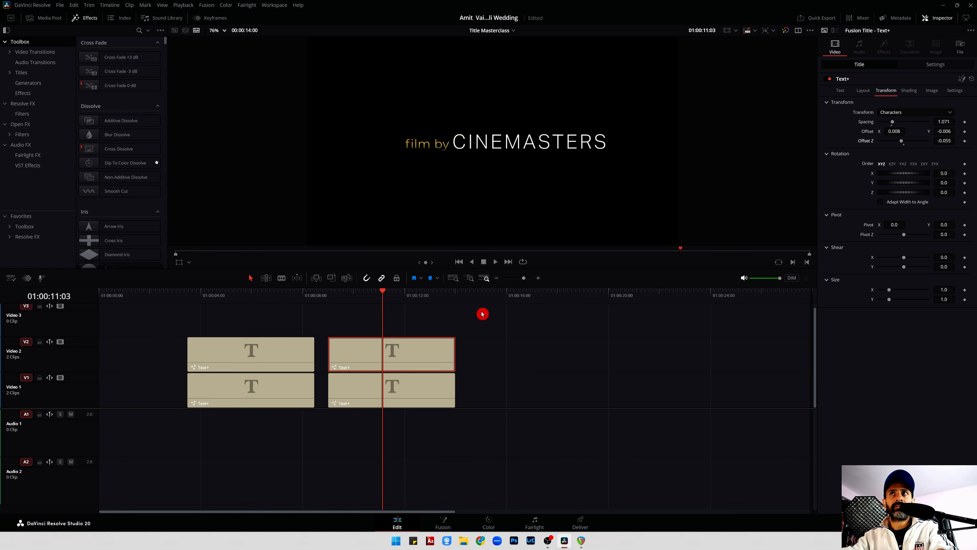
{"action": "left_click_drag", "start_coordinate": [431, 293], "coordinate": [452, 293]}
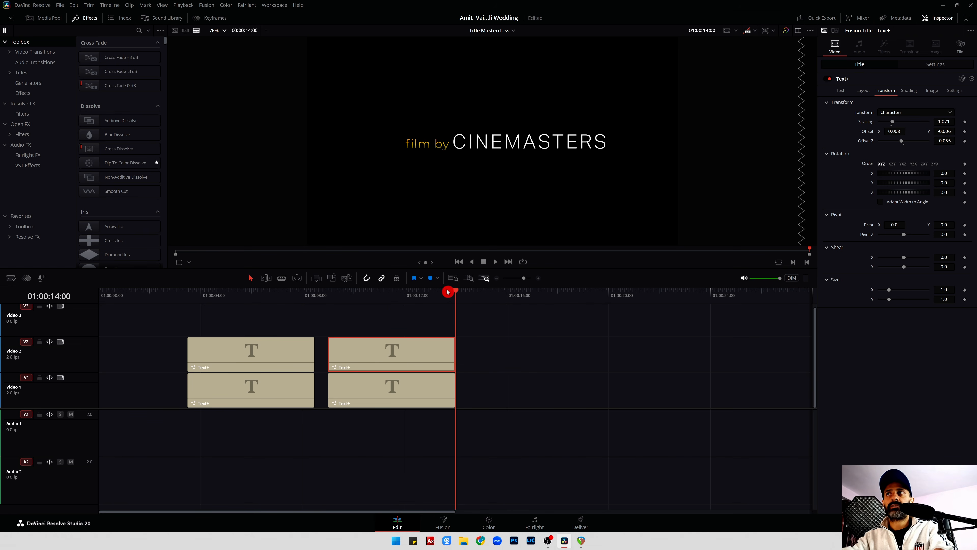
{"action": "left_click", "coordinate": [965, 141]}
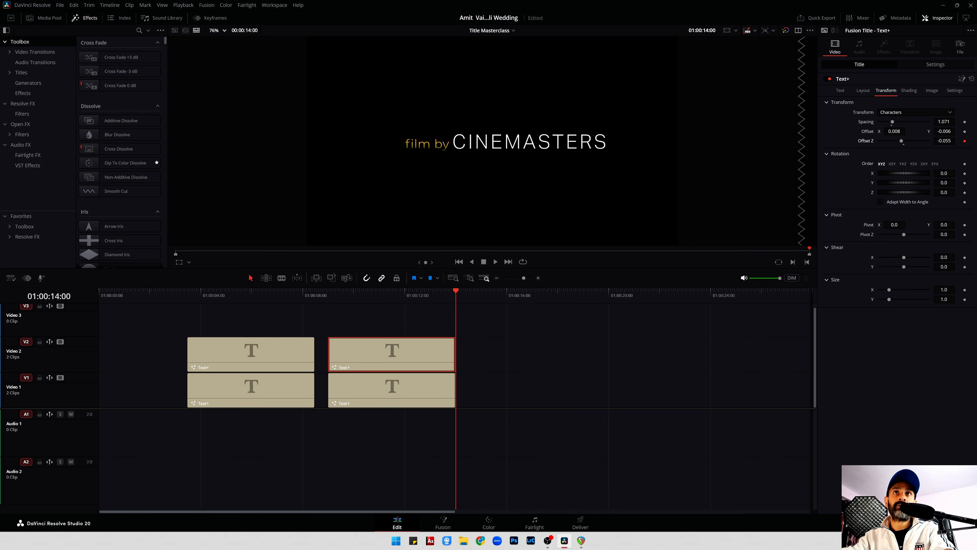
Step: Set the CINEMASTERS title's Offset Z to -0.001 at 01:00:09:00 and play back the movement
{"action": "key", "text": "Up"}
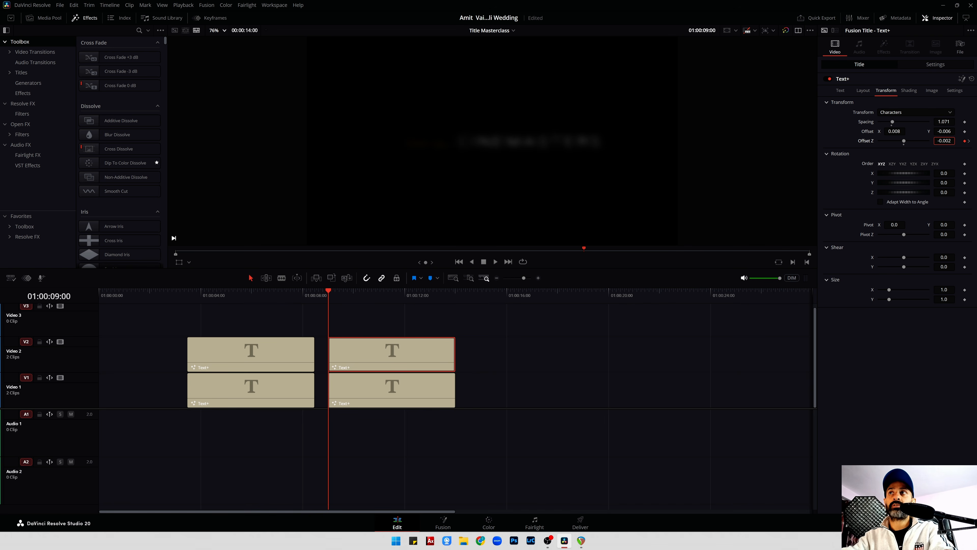
{"action": "left_click_drag", "start_coordinate": [318, 299], "coordinate": [329, 300]}
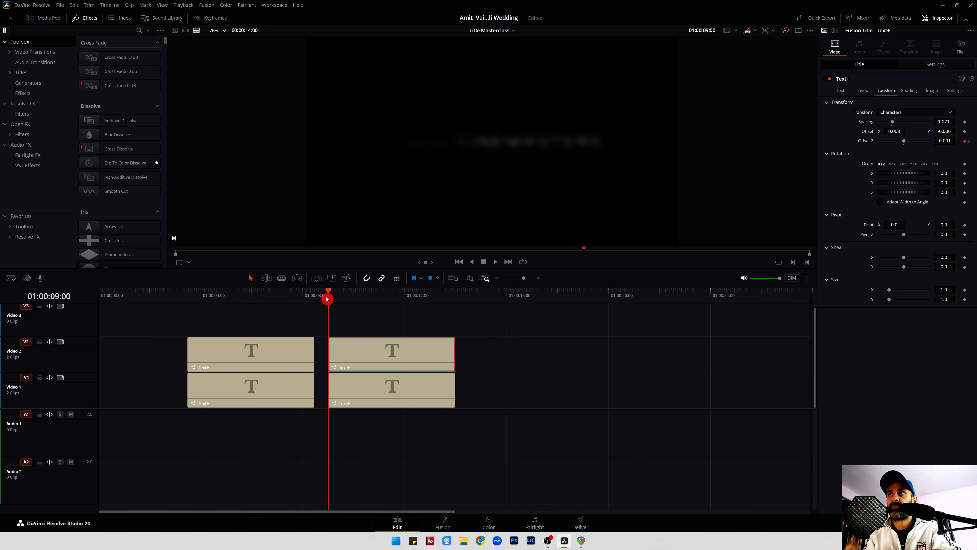
{"action": "key", "text": "space"}
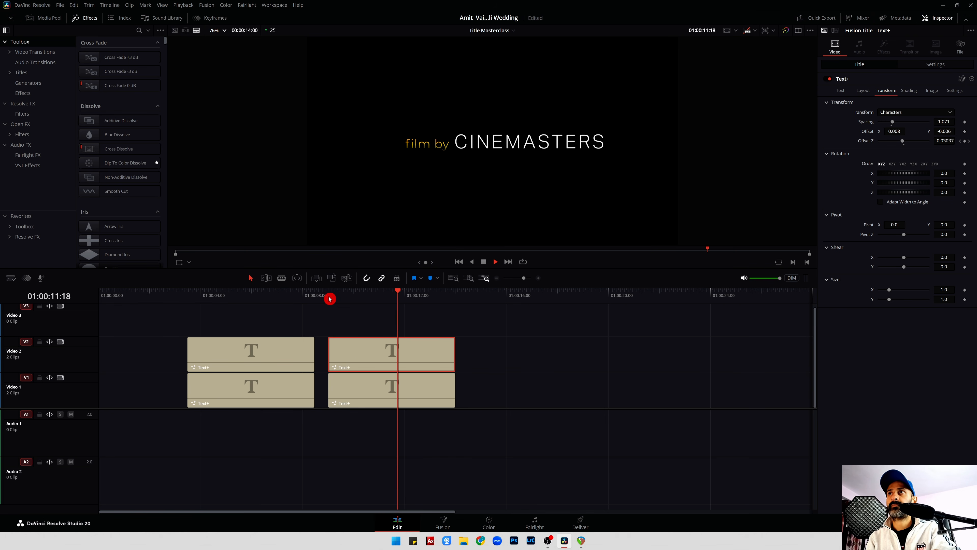
{"action": "key", "text": "space"}
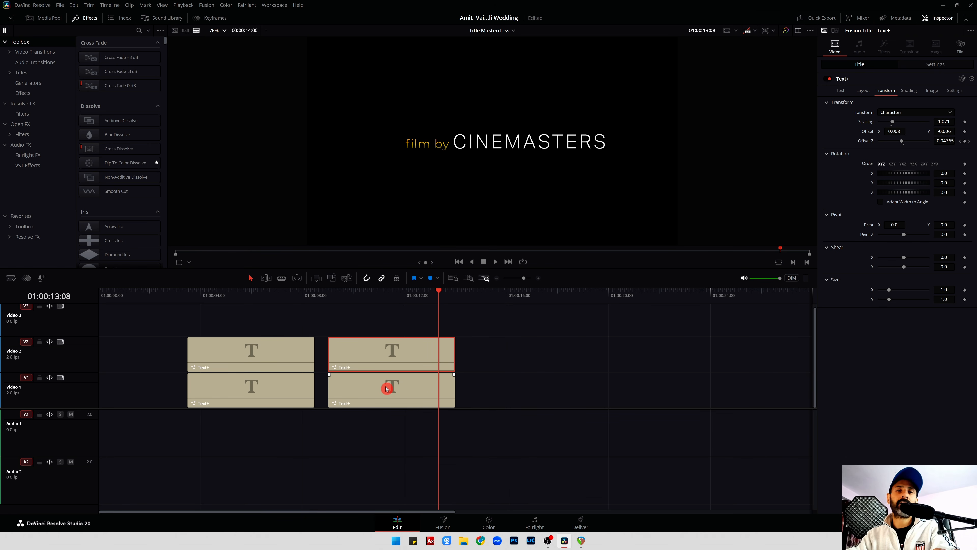
Step: Keyframe the "film by" title's shading position Offset Y at 0.0 at 01:00:14:00
{"action": "left_click", "coordinate": [387, 389]}
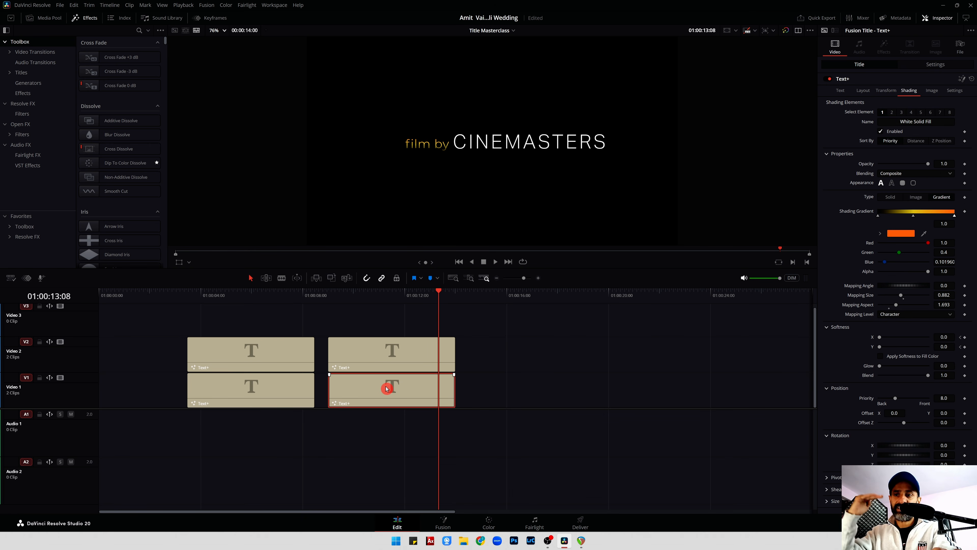
{"action": "key", "text": "space"}
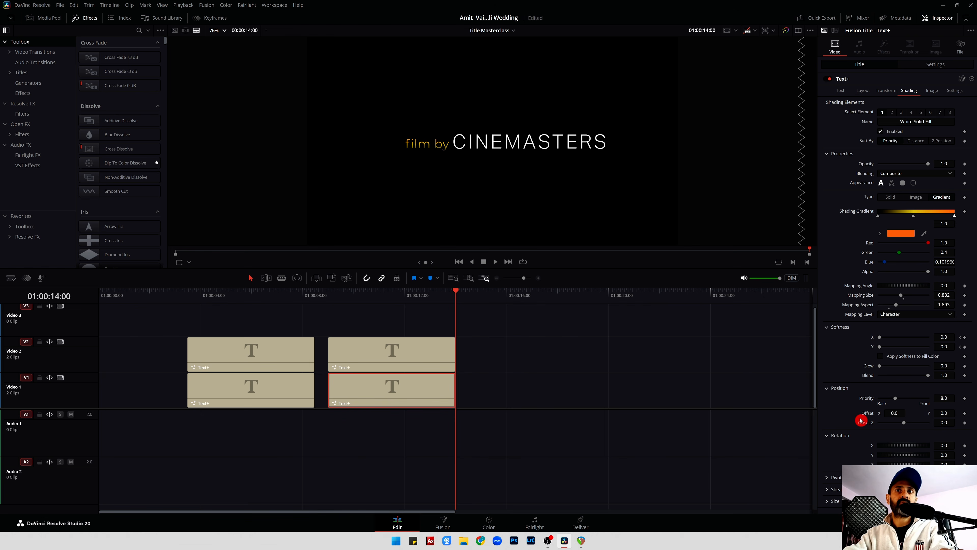
{"action": "left_click_drag", "start_coordinate": [943, 413], "coordinate": [924, 413]}
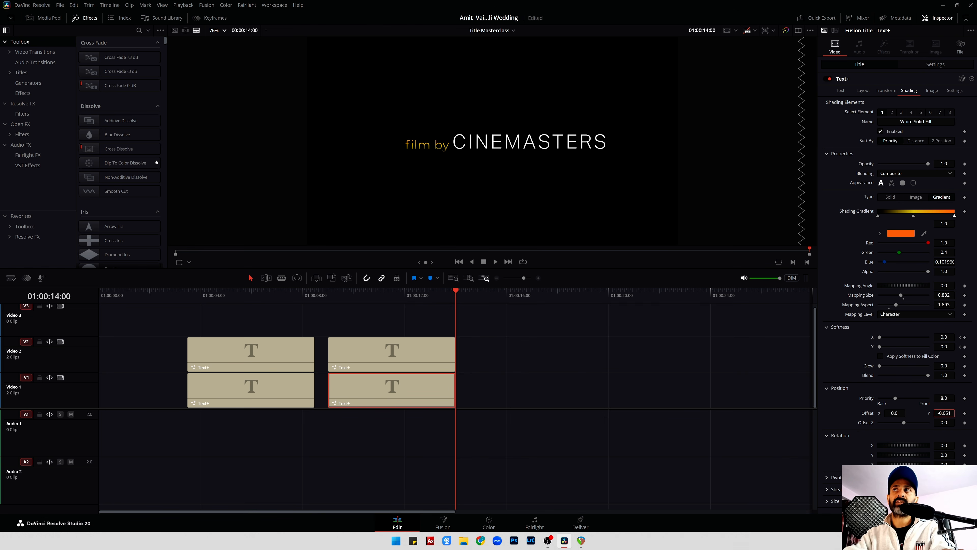
{"action": "double_click", "coordinate": [869, 414]}
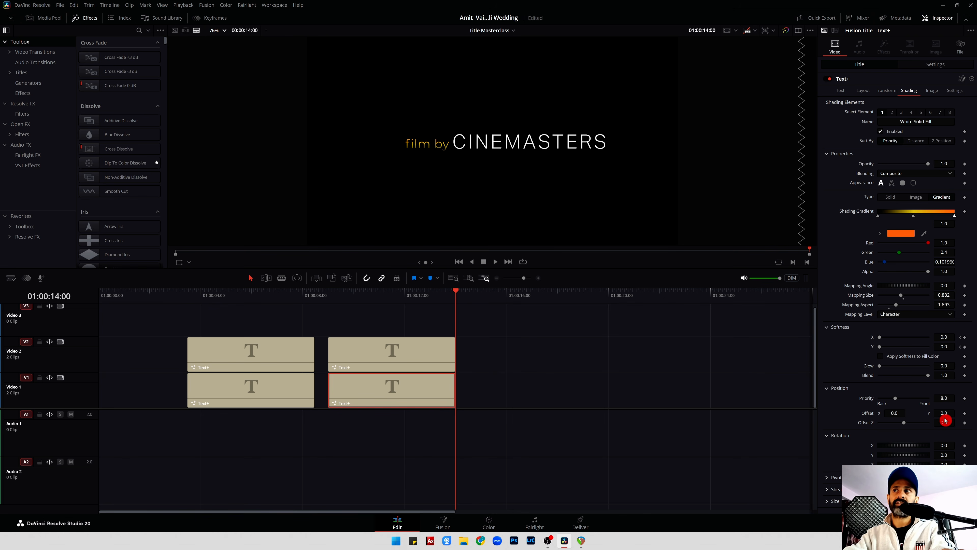
{"action": "left_click", "coordinate": [964, 413]}
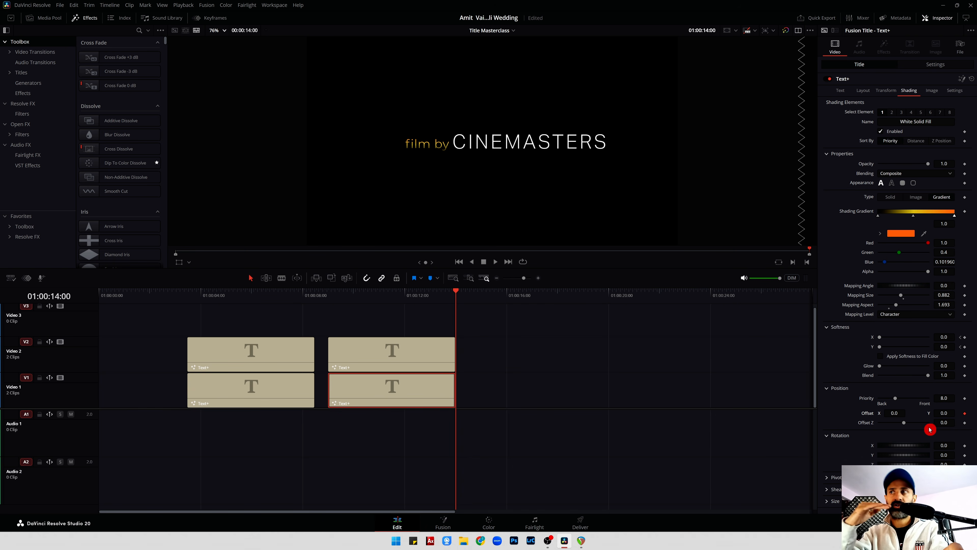
Step: Set the "film by" title's shading position Offset Y to -0.164 at 01:00:09:00 and play back the animation
{"action": "left_click", "coordinate": [331, 294]}
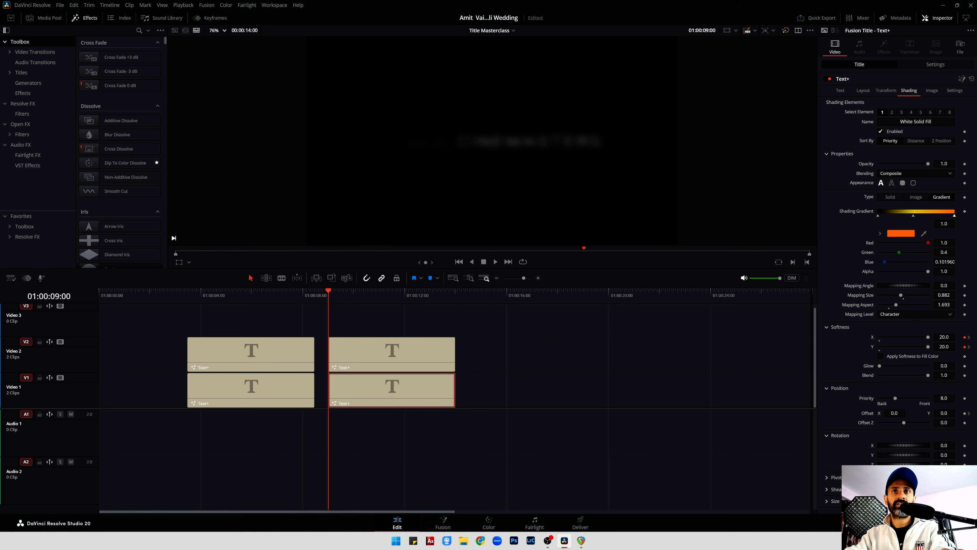
{"action": "left_click_drag", "start_coordinate": [944, 413], "coordinate": [823, 413]}
{"action": "left_click_drag", "start_coordinate": [944, 413], "coordinate": [976, 413]}
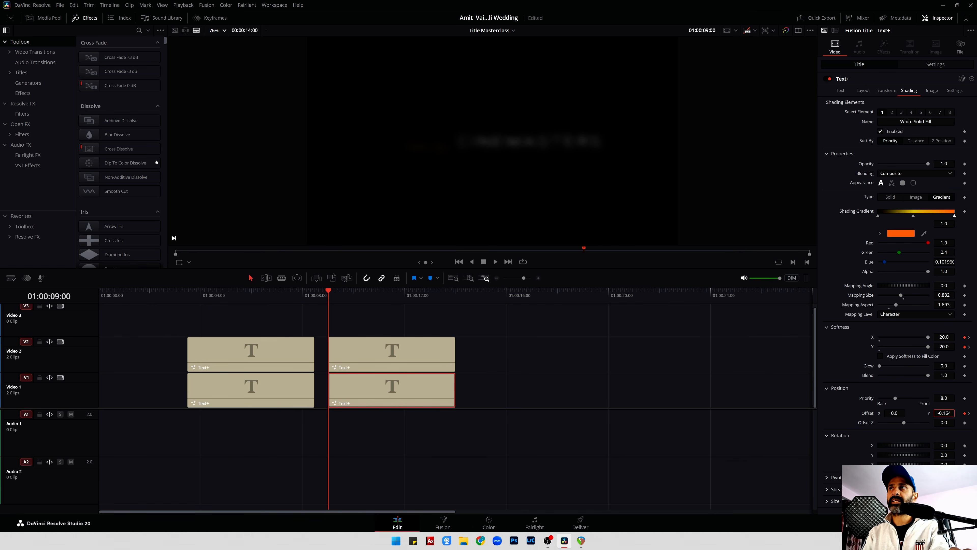
{"action": "key", "text": "space"}
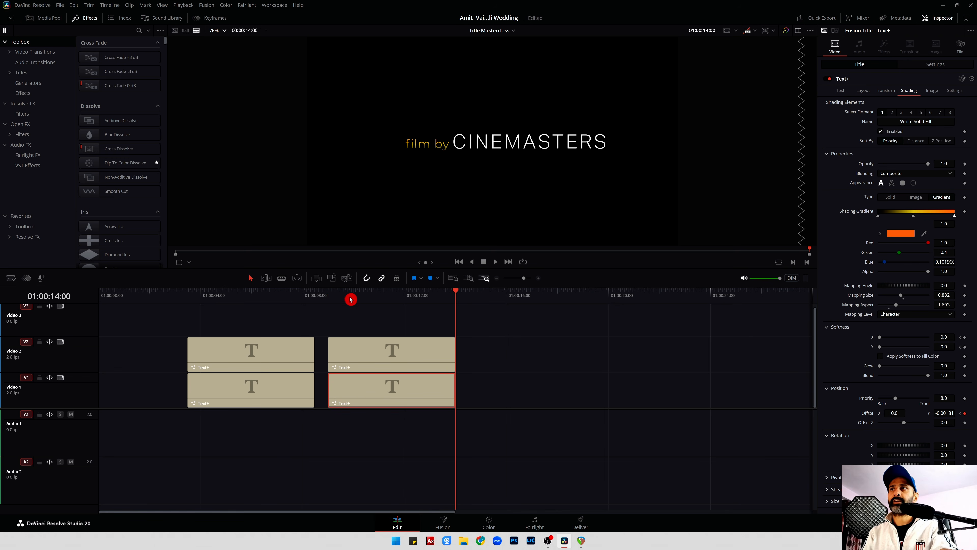
Step: On the CINEMASTERS title, keyframe the character transform's Spacing at 1.071 at 01:00:14:00
{"action": "left_click", "coordinate": [451, 296]}
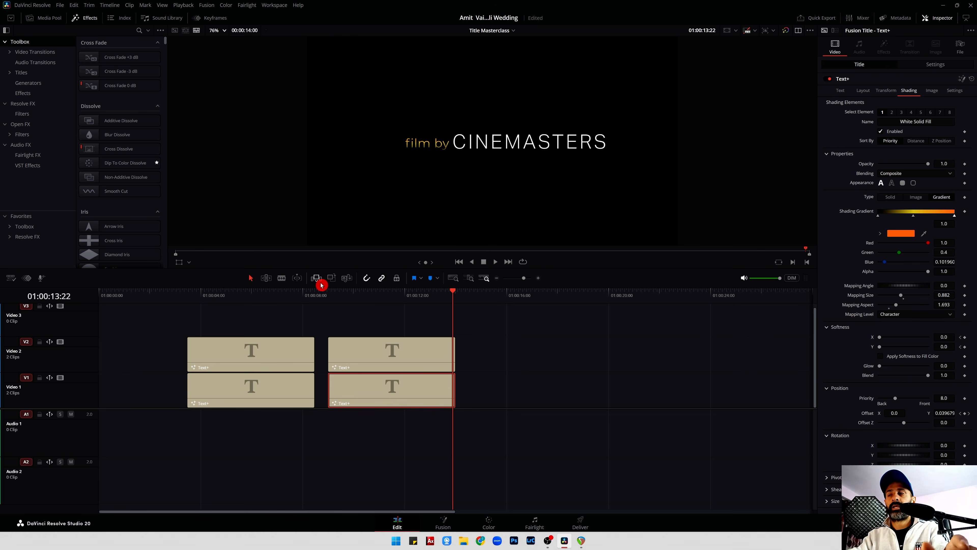
{"action": "left_click", "coordinate": [398, 355]}
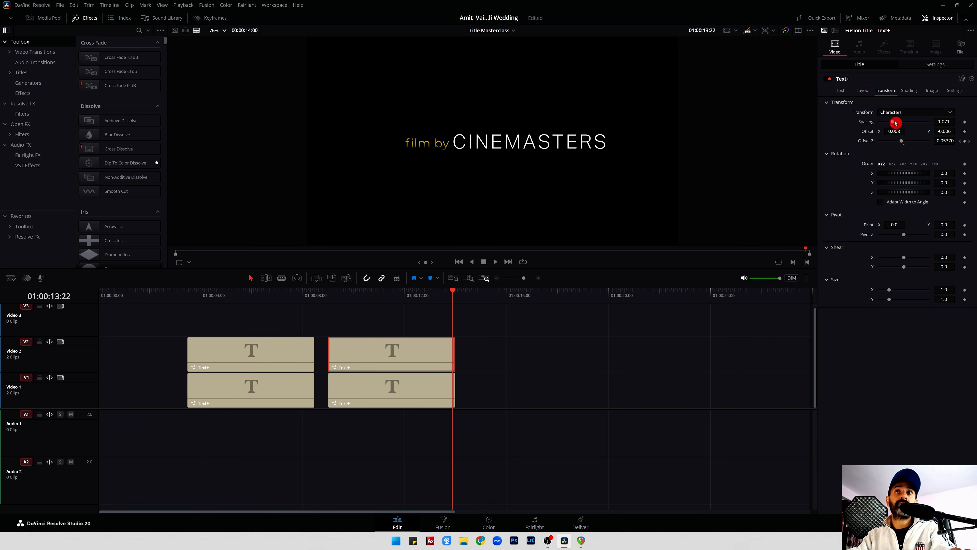
{"action": "left_click", "coordinate": [909, 91]}
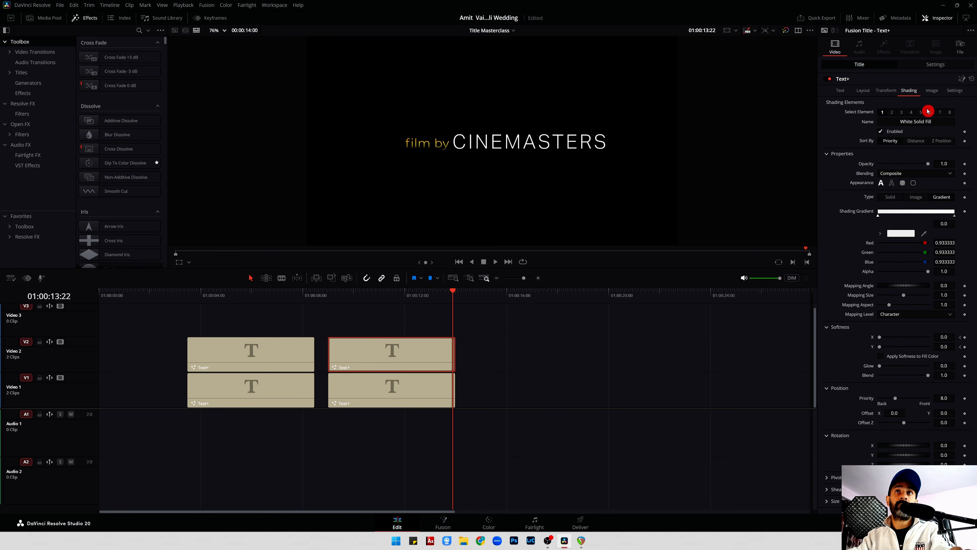
{"action": "left_click", "coordinate": [886, 90]}
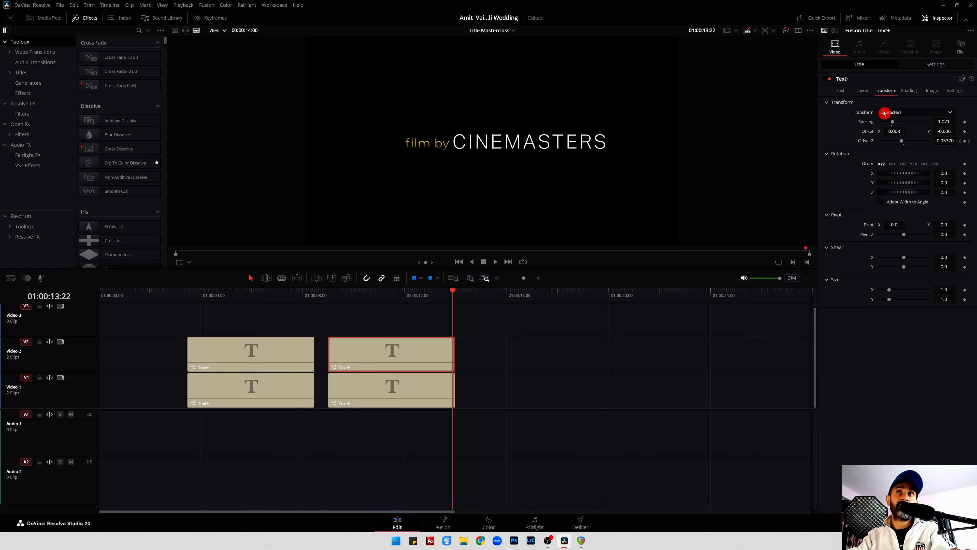
{"action": "left_click", "coordinate": [842, 91]}
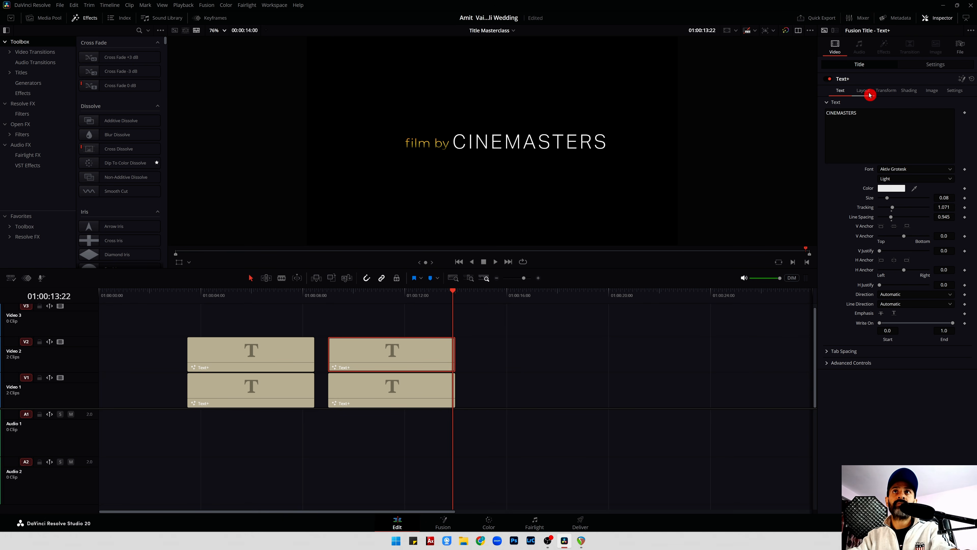
{"action": "left_click", "coordinate": [886, 90]}
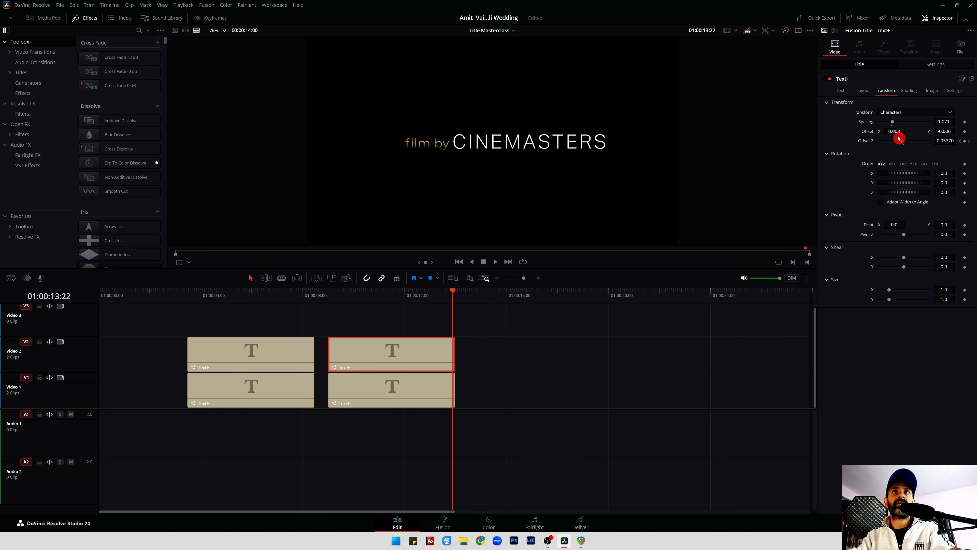
{"action": "left_click_drag", "start_coordinate": [893, 124], "coordinate": [893, 124]}
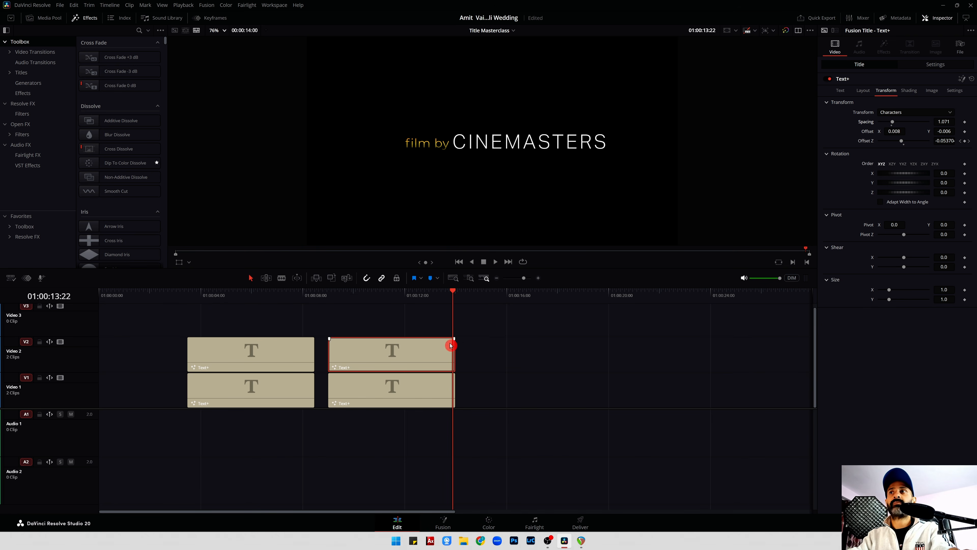
{"action": "left_click", "coordinate": [455, 294]}
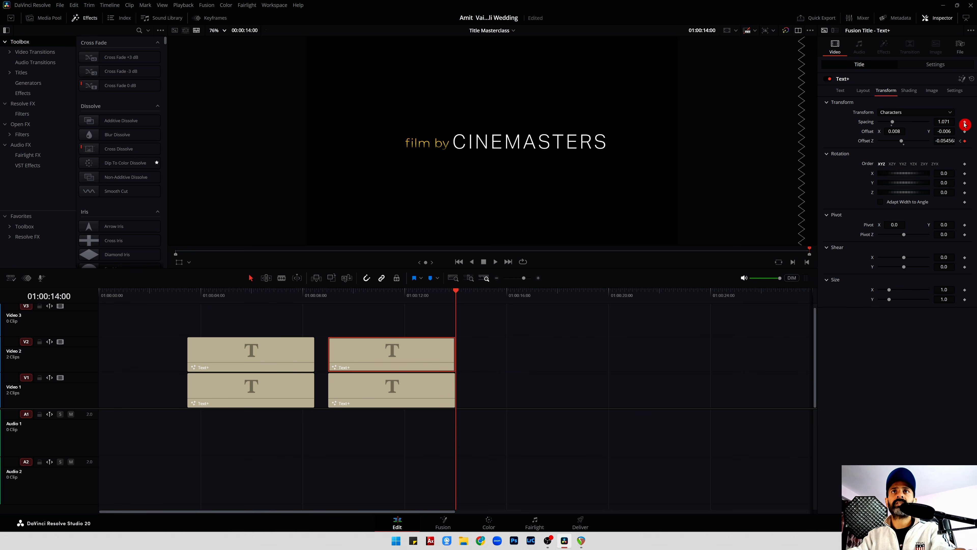
{"action": "left_click", "coordinate": [965, 123]}
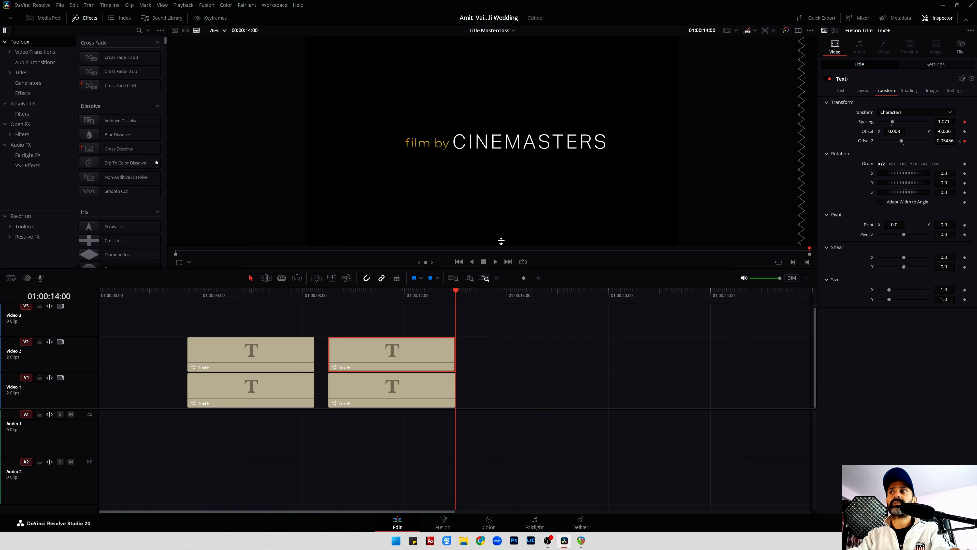
Step: Set the CINEMASTERS title's character Spacing to 1.023 at 01:00:09:00 and preview the animation
{"action": "left_click_drag", "start_coordinate": [369, 298], "coordinate": [328, 298]}
{"action": "left_click_drag", "start_coordinate": [944, 122], "coordinate": [942, 121]}
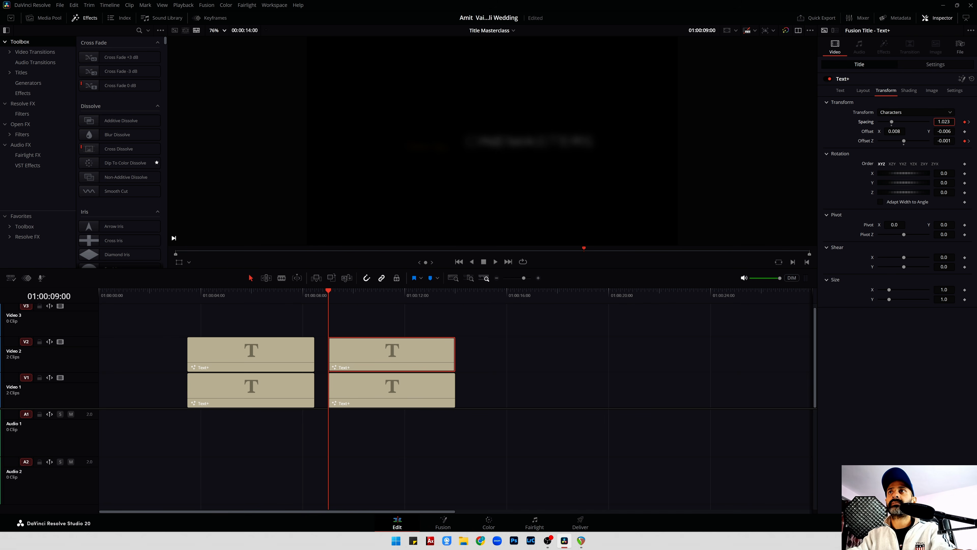
{"action": "key", "text": "space"}
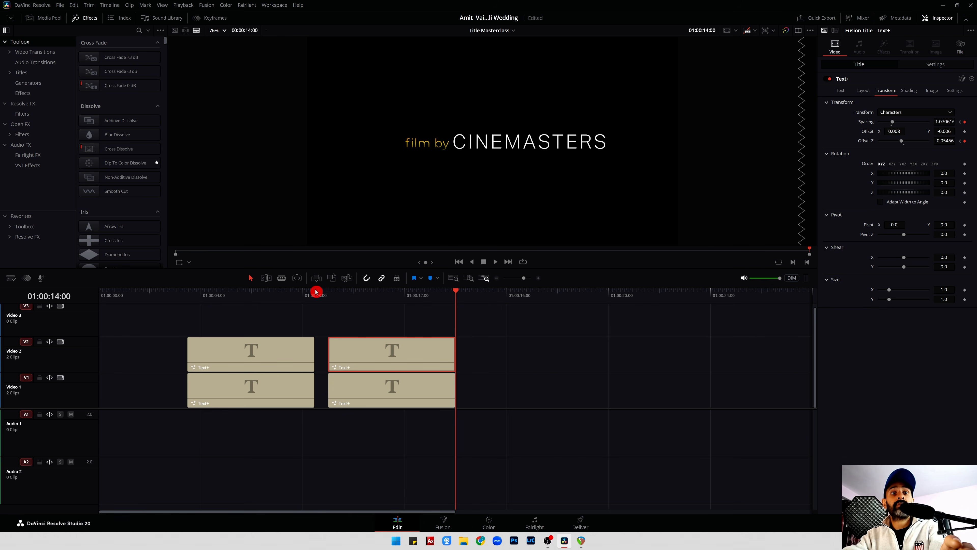
{"action": "left_click_drag", "start_coordinate": [247, 291], "coordinate": [424, 286]}
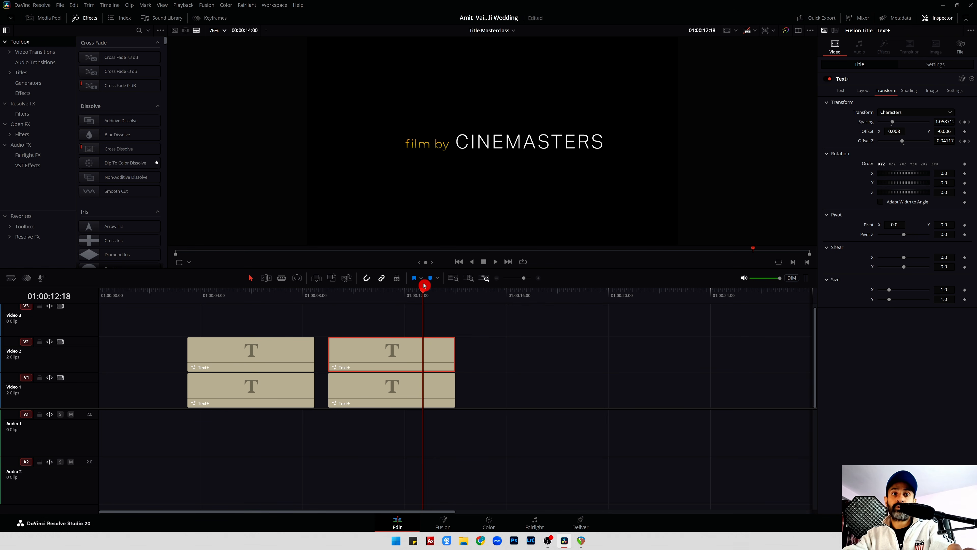
Step: Add a Fusion Composition to Video 2 after the existing titles and open it on the Fusion page
{"action": "left_click", "coordinate": [140, 30]}
{"action": "type", "text": "fusion com"}
{"action": "left_click_drag", "start_coordinate": [99, 71], "coordinate": [454, 354]}
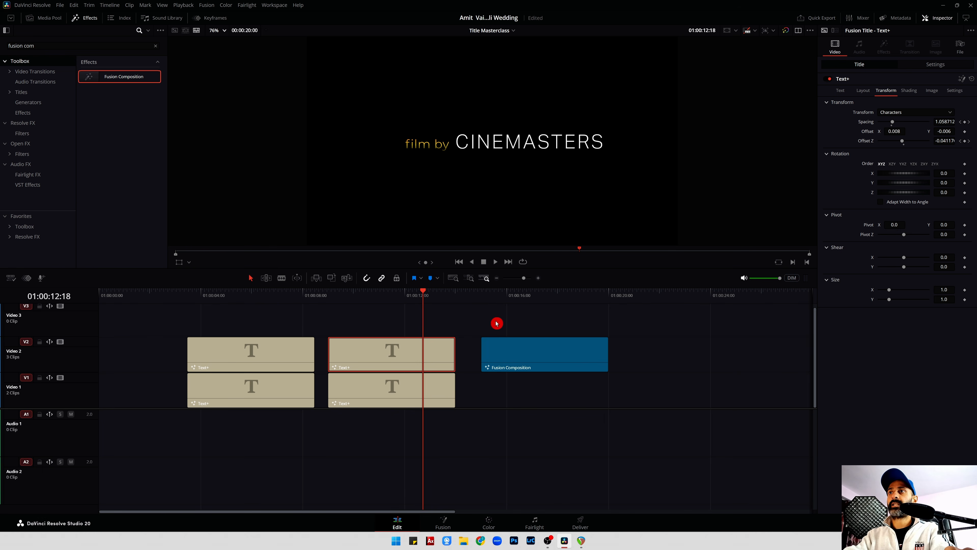
{"action": "left_click", "coordinate": [515, 296]}
{"action": "left_click", "coordinate": [488, 354]}
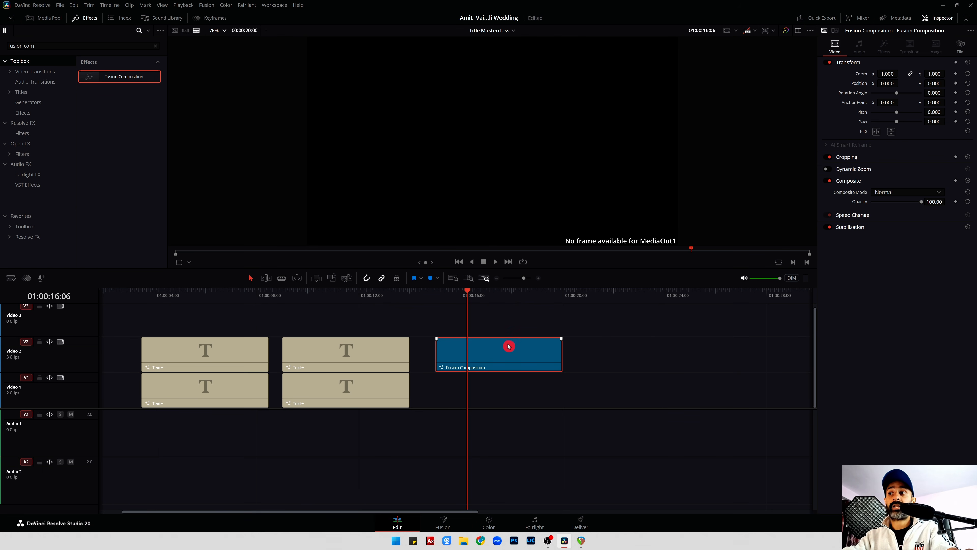
{"action": "left_click", "coordinate": [443, 523]}
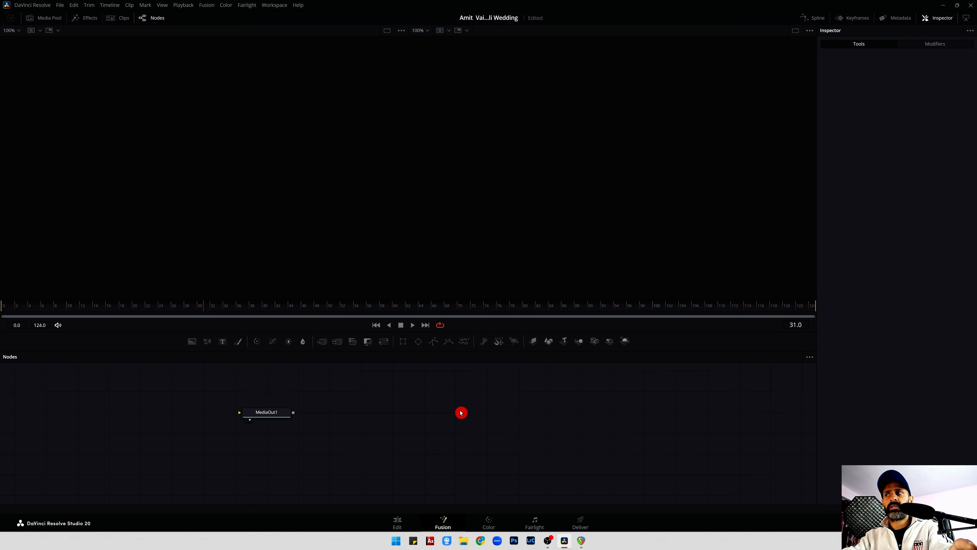
Step: Add a Text+ node to the composition and place it ahead of MediaOut1 with space between them
{"action": "left_click_drag", "start_coordinate": [273, 415], "coordinate": [401, 419]}
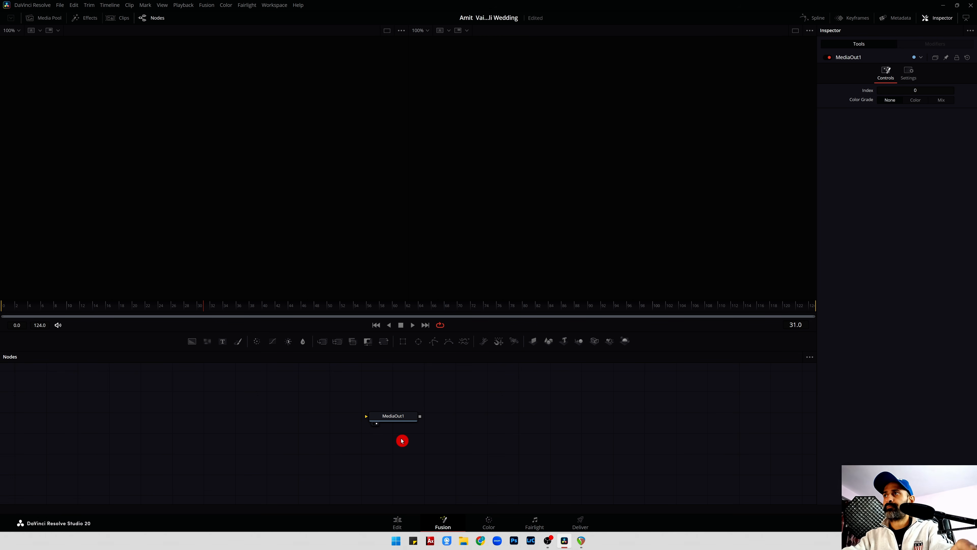
{"action": "left_click_drag", "start_coordinate": [223, 342], "coordinate": [210, 417]}
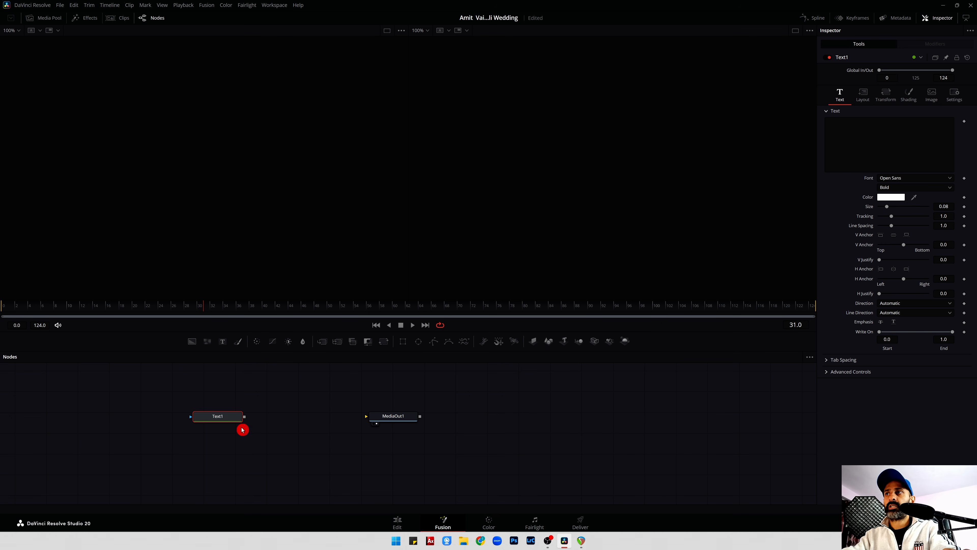
{"action": "mouse_move", "coordinate": [229, 417]}
{"action": "left_mouse_down"}
{"action": "mouse_move", "coordinate": [231, 425]}
{"action": "mouse_move", "coordinate": [248, 419]}
{"action": "left_mouse_up"}
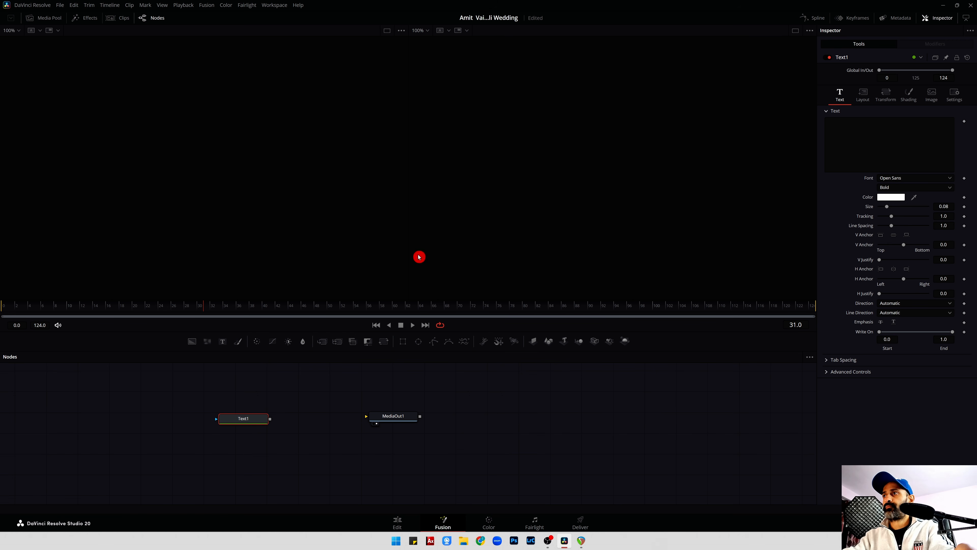
{"action": "left_click_drag", "start_coordinate": [252, 424], "coordinate": [250, 426]}
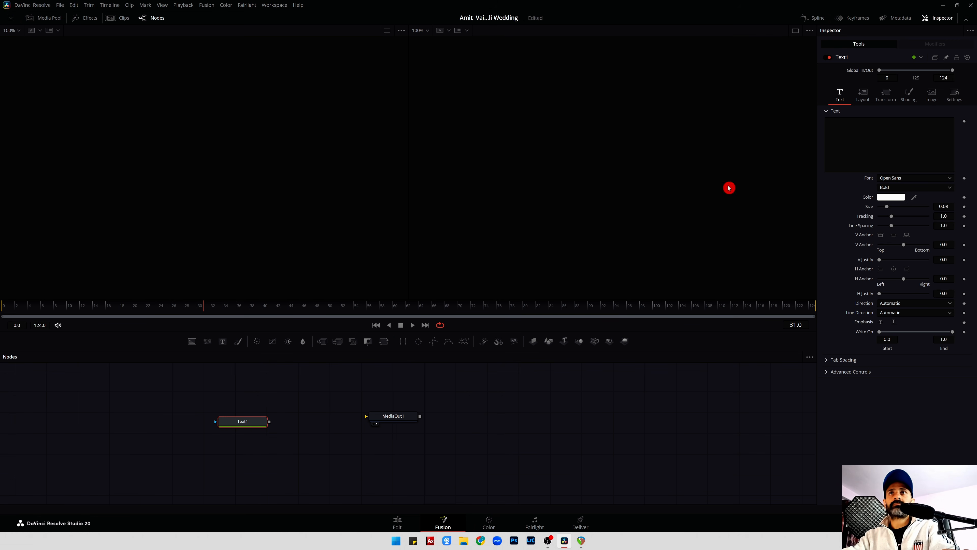
Step: Enter the text CINEMASTERS in the Text1 node and show the node in the first viewer
{"action": "left_click", "coordinate": [835, 148]}
{"action": "type", "text": "CINEMASTERS"}
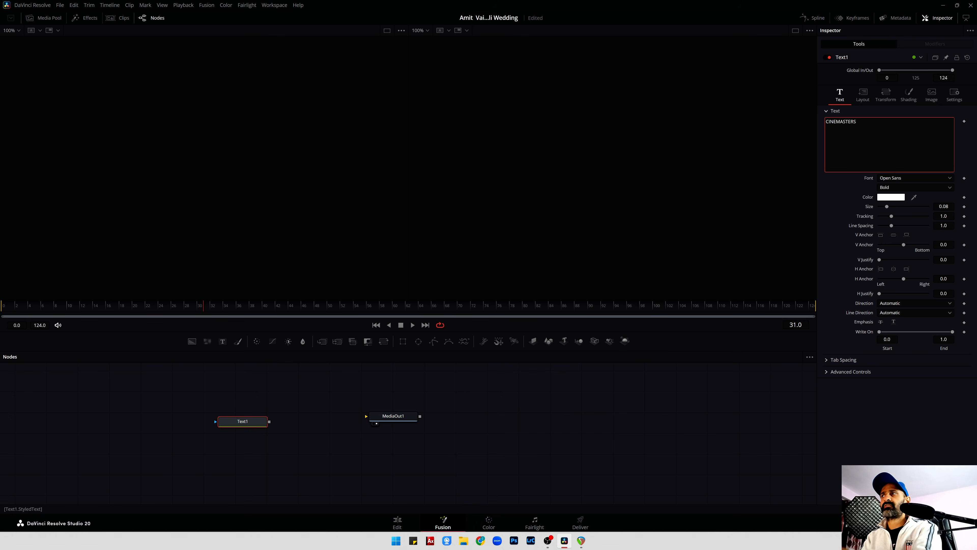
{"action": "left_click_drag", "start_coordinate": [250, 421], "coordinate": [249, 416]}
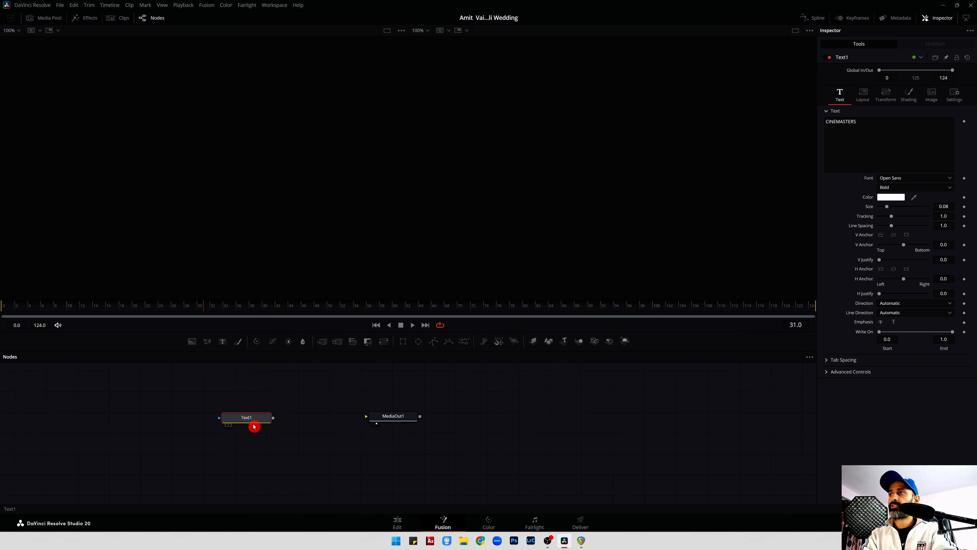
{"action": "key", "text": "1"}
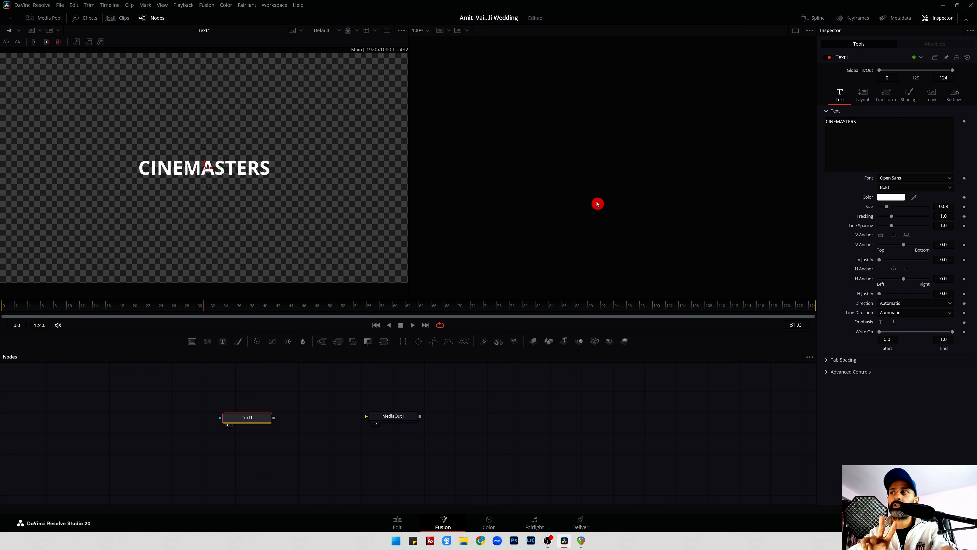
Step: Connect Text1's output to MediaOut1 and show MediaOut1 in the second viewer
{"action": "left_click_drag", "start_coordinate": [394, 418], "coordinate": [400, 416]}
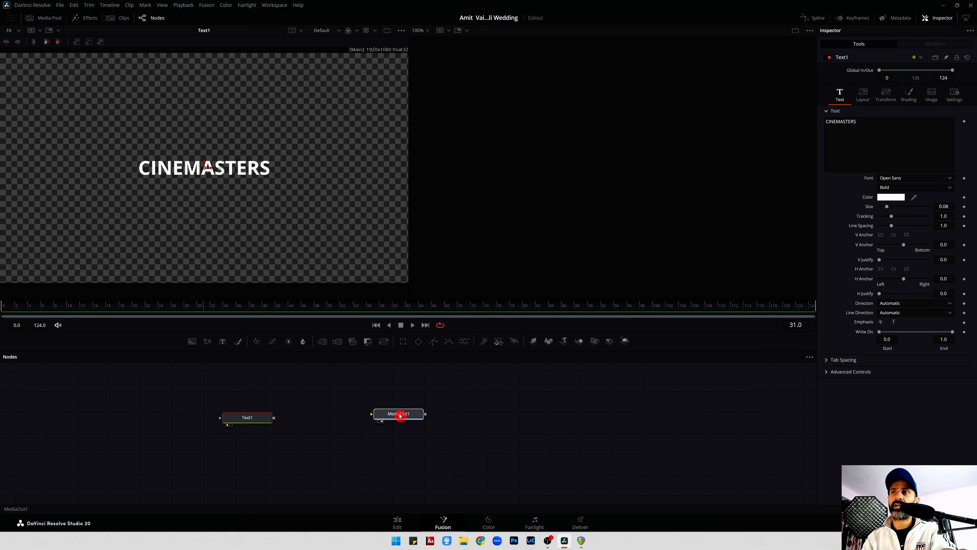
{"action": "left_click", "coordinate": [400, 416]}
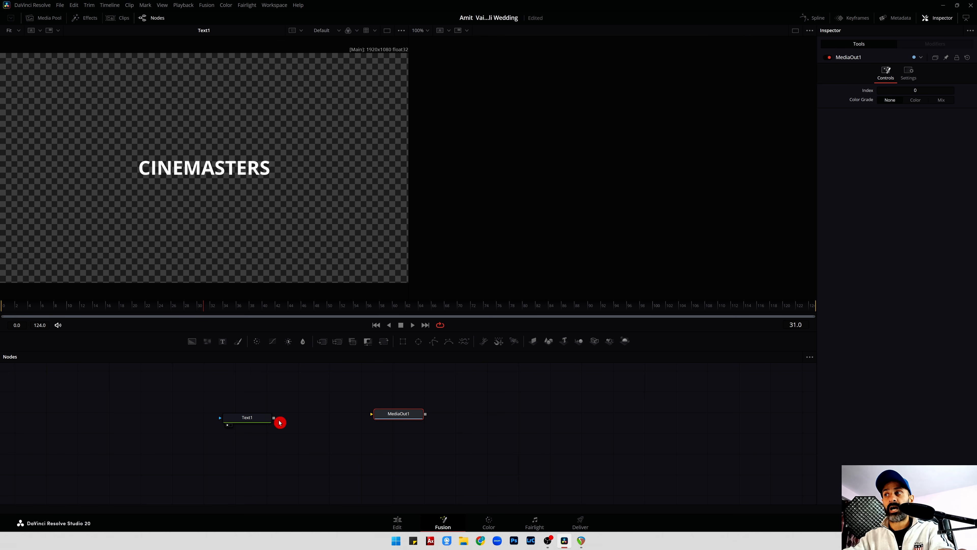
{"action": "left_click_drag", "start_coordinate": [273, 418], "coordinate": [402, 419]}
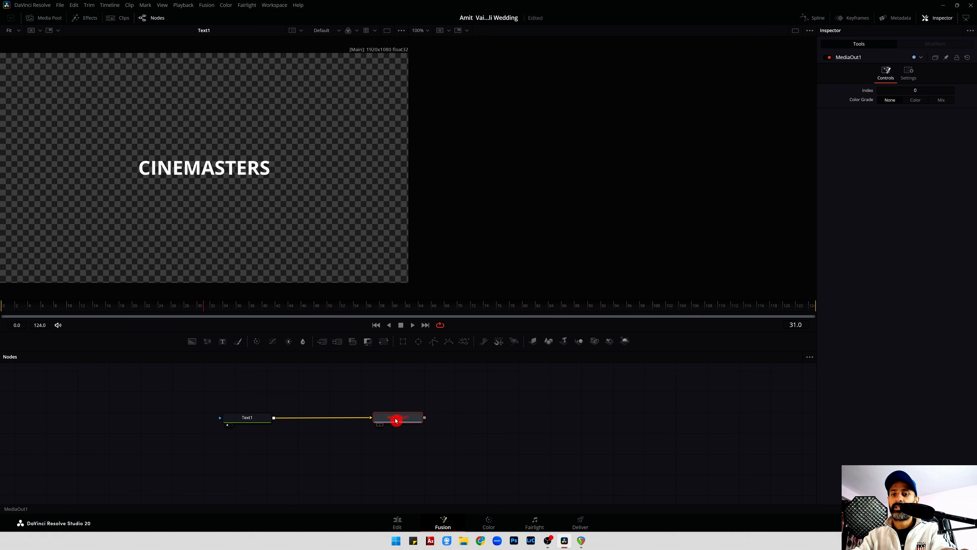
{"action": "key", "text": "2"}
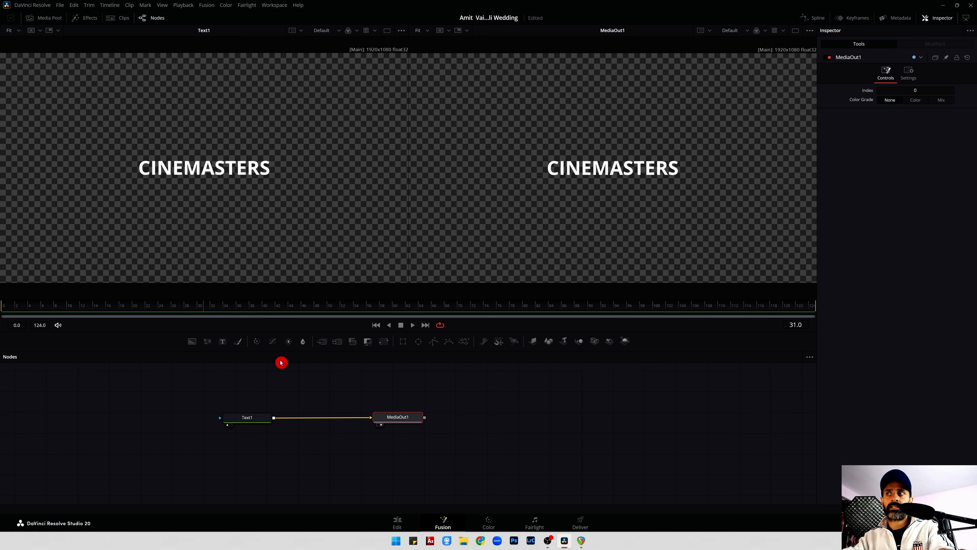
Step: Turn off the checkerboard background in the MediaOut1 viewer
{"action": "left_click_drag", "start_coordinate": [408, 418], "coordinate": [409, 420]}
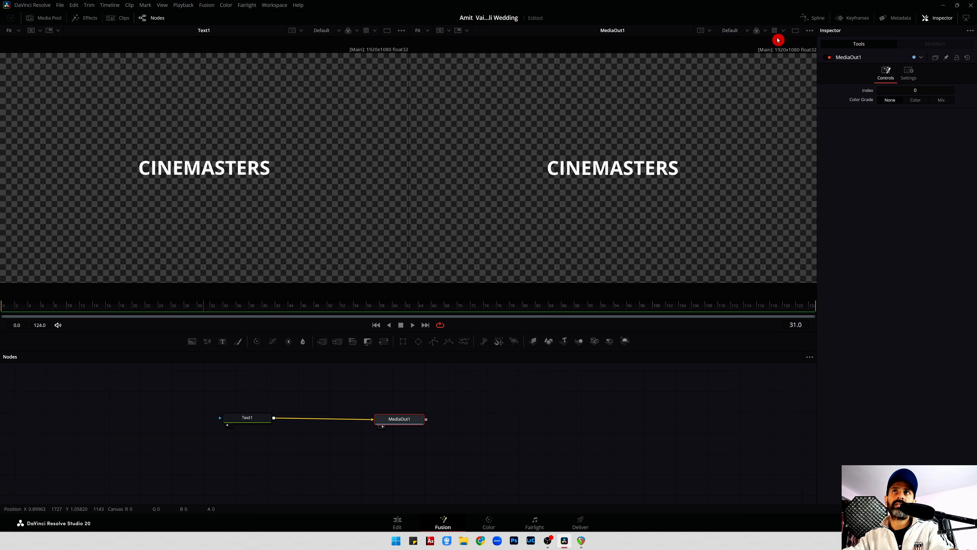
{"action": "left_click", "coordinate": [766, 32]}
{"action": "left_click", "coordinate": [768, 82]}
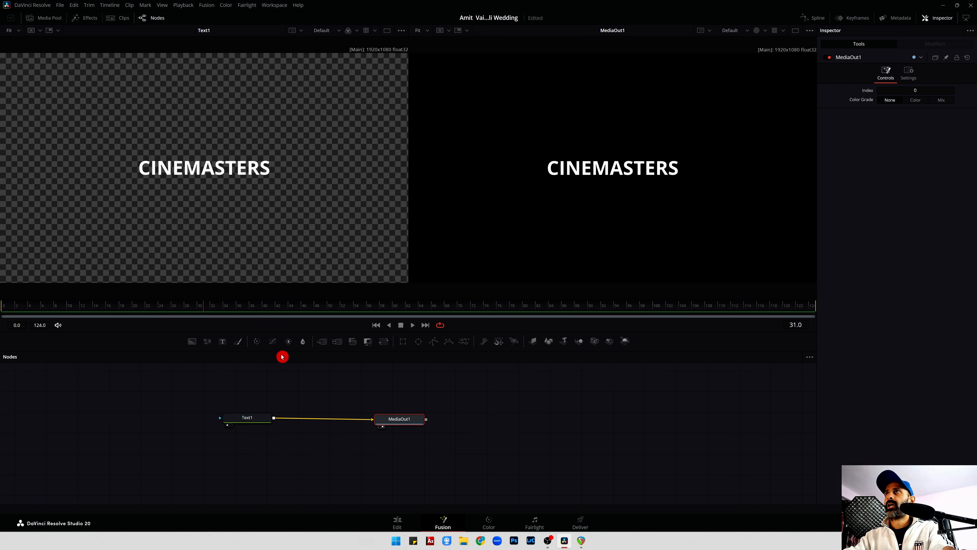
Step: Style the Text1 text with the Light font style, tracking 1.134 and size 0.0917
{"action": "left_click_drag", "start_coordinate": [251, 416], "coordinate": [237, 423]}
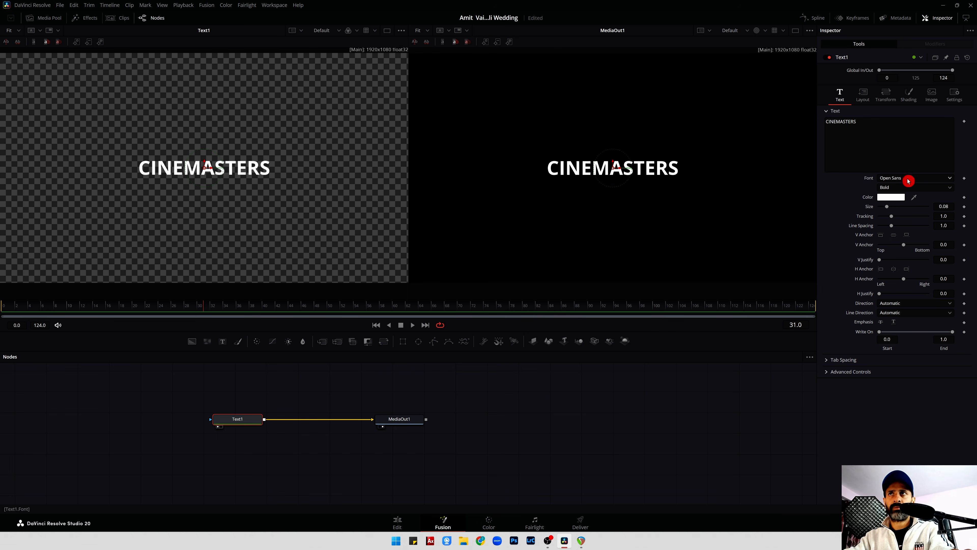
{"action": "left_click", "coordinate": [907, 189]}
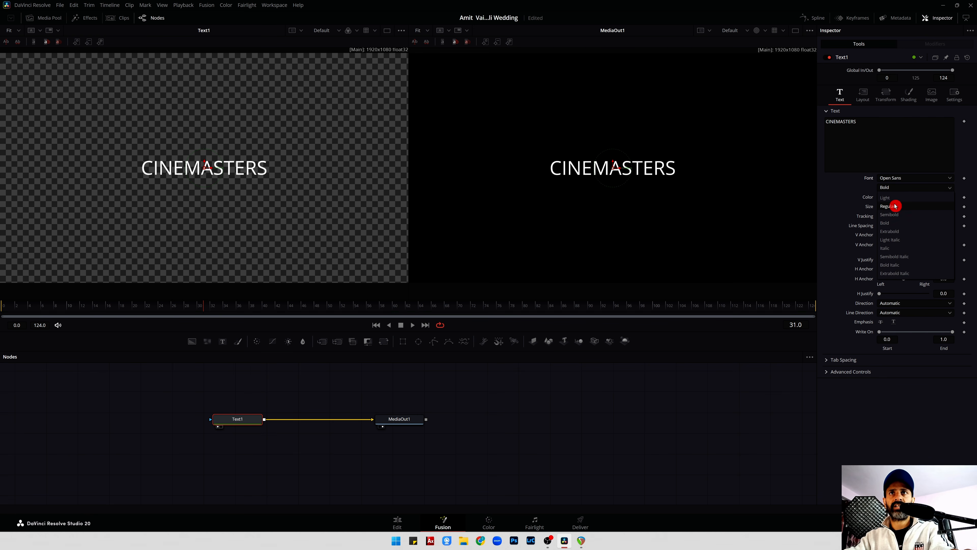
{"action": "left_click", "coordinate": [895, 208]}
{"action": "left_click", "coordinate": [896, 188]}
{"action": "left_click", "coordinate": [902, 198]}
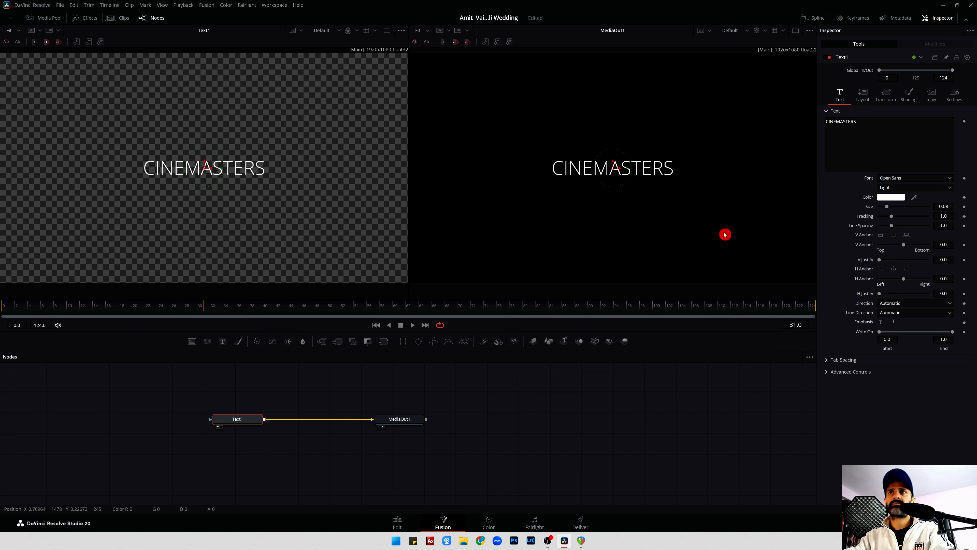
{"action": "left_click_drag", "start_coordinate": [891, 216], "coordinate": [895, 219]}
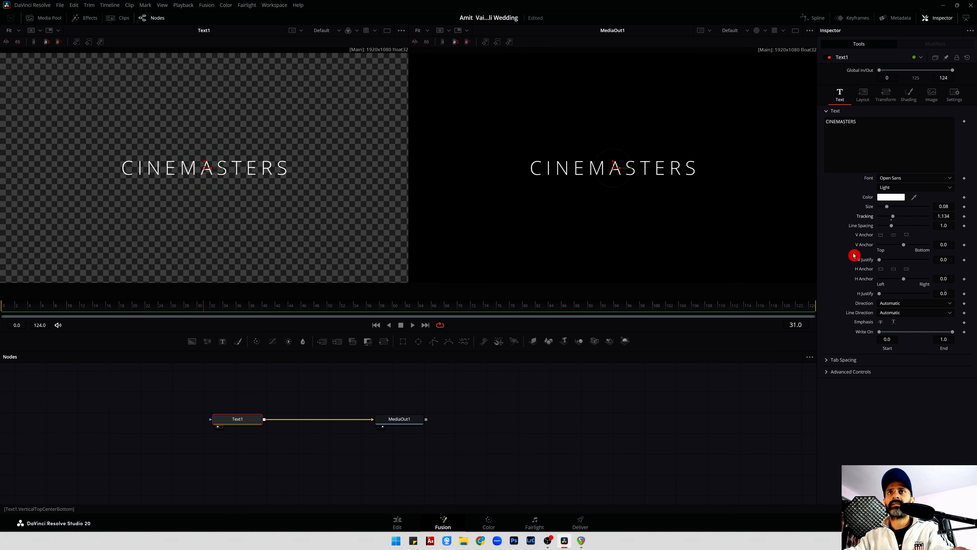
{"action": "mouse_move", "coordinate": [948, 207]}
{"action": "left_mouse_down"}
{"action": "mouse_move", "coordinate": [964, 207]}
{"action": "mouse_move", "coordinate": [931, 214]}
{"action": "left_mouse_up"}
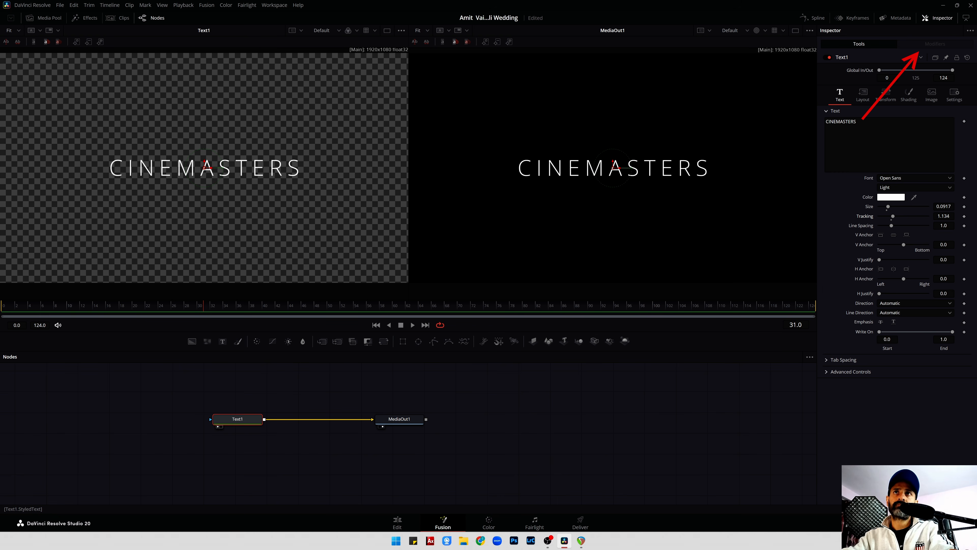
Step: Apply the Follower modifier to the CINEMASTERS text in Text1
{"action": "double_click", "coordinate": [827, 120]}
{"action": "right_click", "coordinate": [838, 123]}
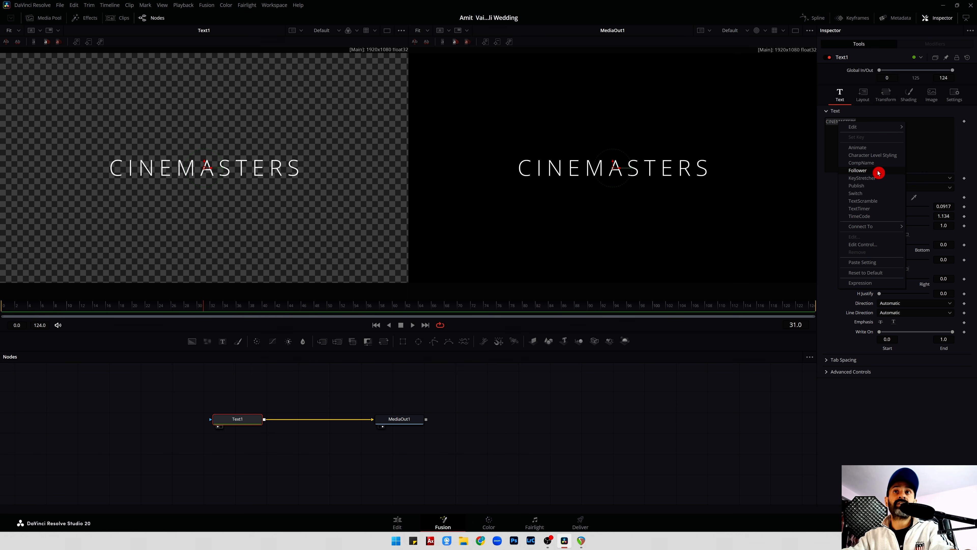
{"action": "left_click", "coordinate": [860, 170]}
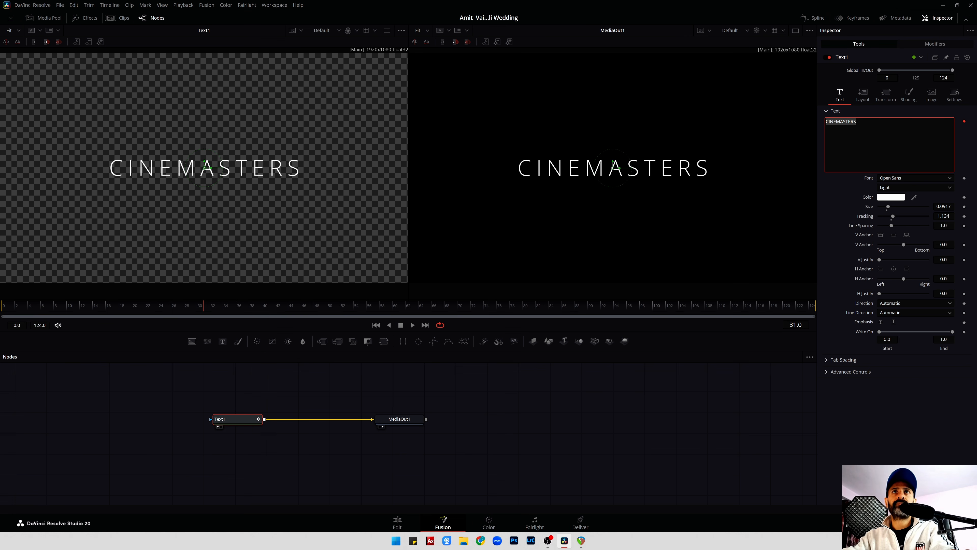
Step: Keyframe the Follower modifier's shading Softness X and Y at 0.0 on frame 30
{"action": "left_click", "coordinate": [933, 46]}
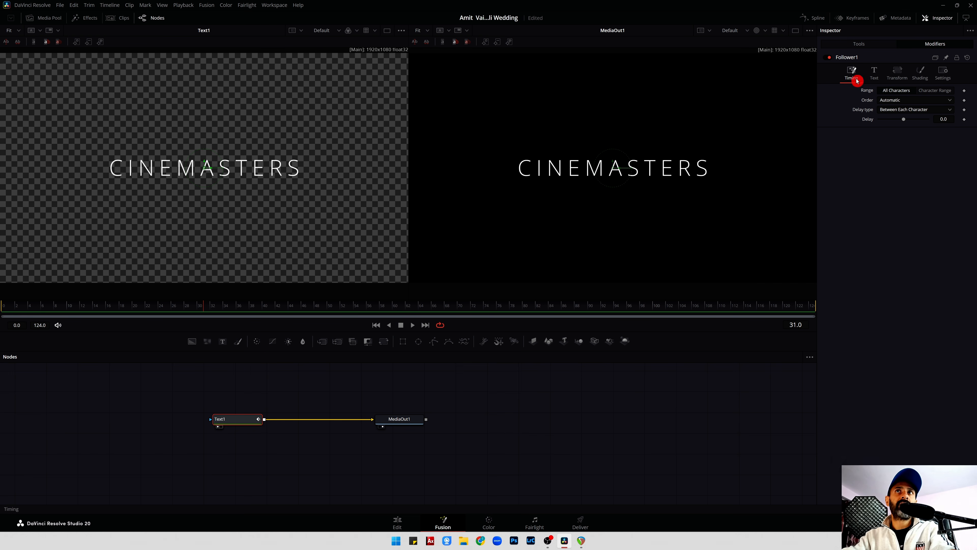
{"action": "left_click", "coordinate": [919, 73]}
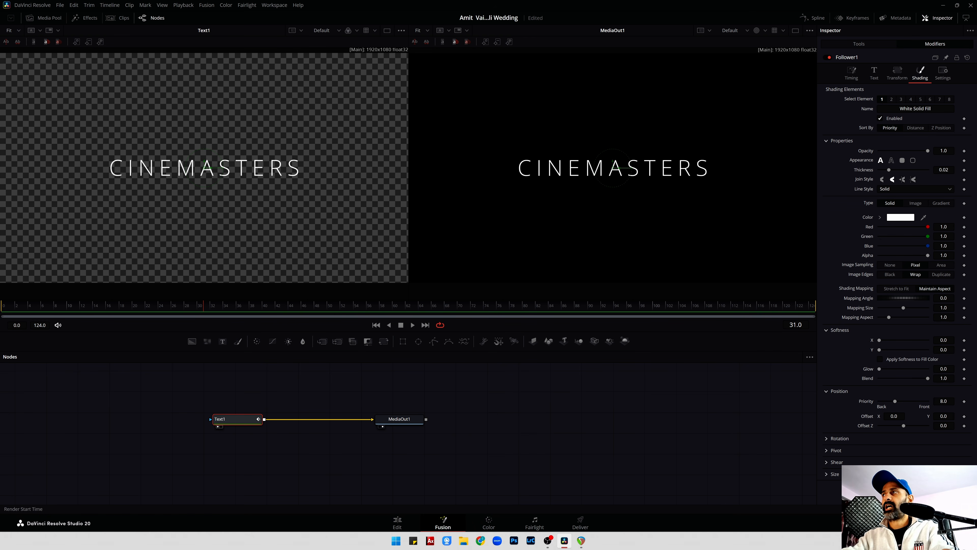
{"action": "left_click_drag", "start_coordinate": [41, 308], "coordinate": [411, 311]}
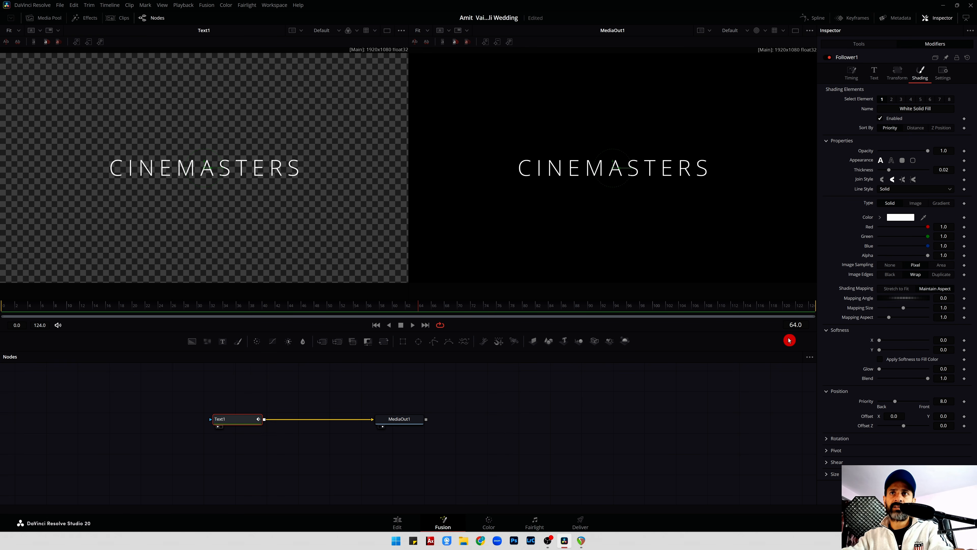
{"action": "left_click_drag", "start_coordinate": [420, 307], "coordinate": [828, 298]}
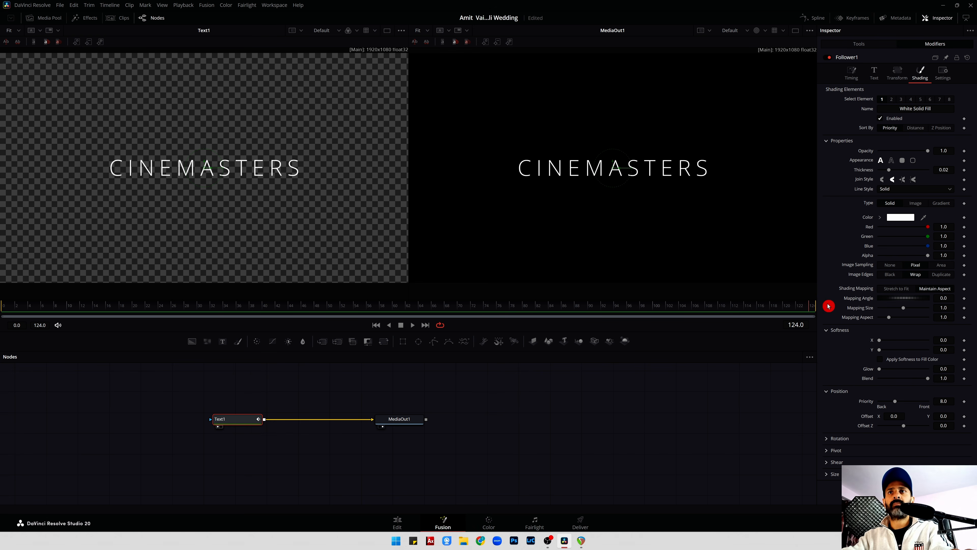
{"action": "left_click", "coordinate": [252, 314]}
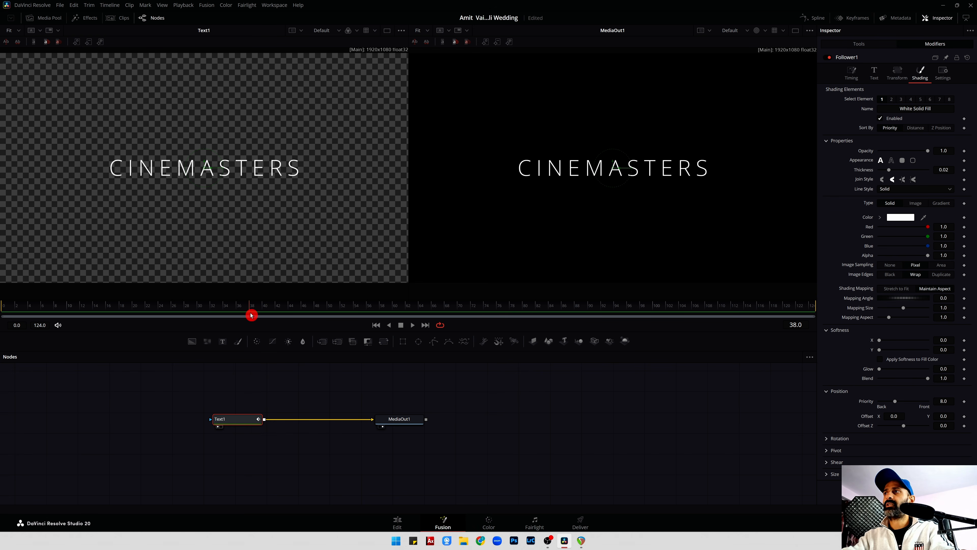
{"action": "left_click_drag", "start_coordinate": [241, 315], "coordinate": [215, 316]}
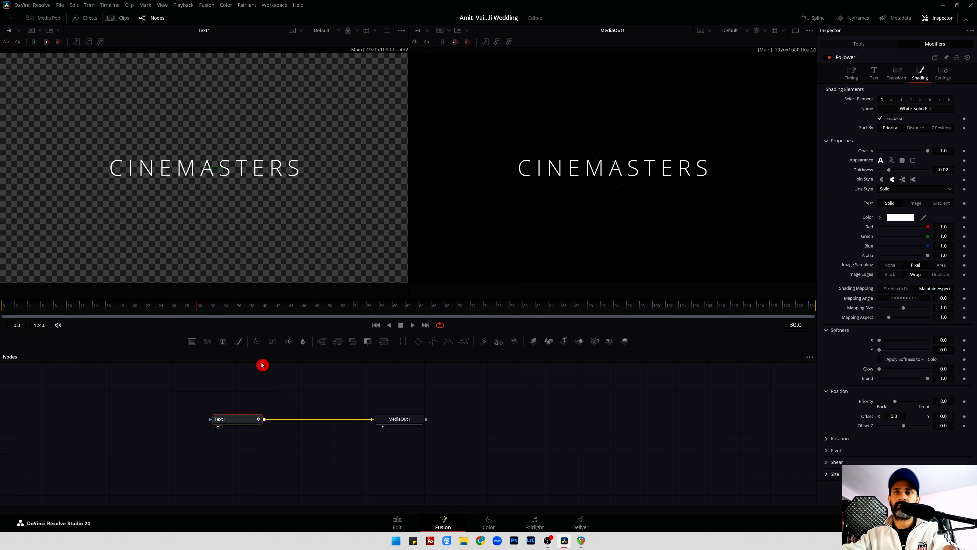
{"action": "left_click", "coordinate": [211, 307]}
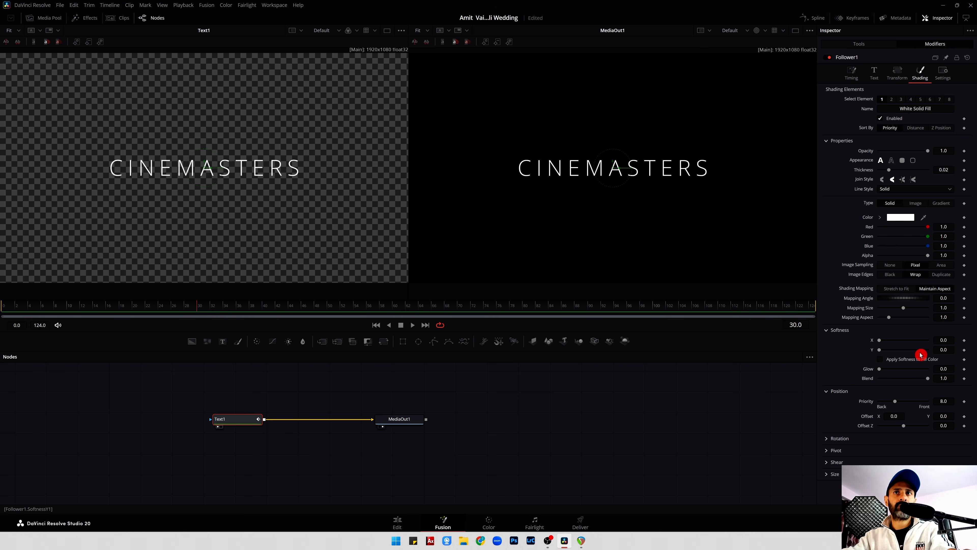
{"action": "left_click", "coordinate": [964, 340]}
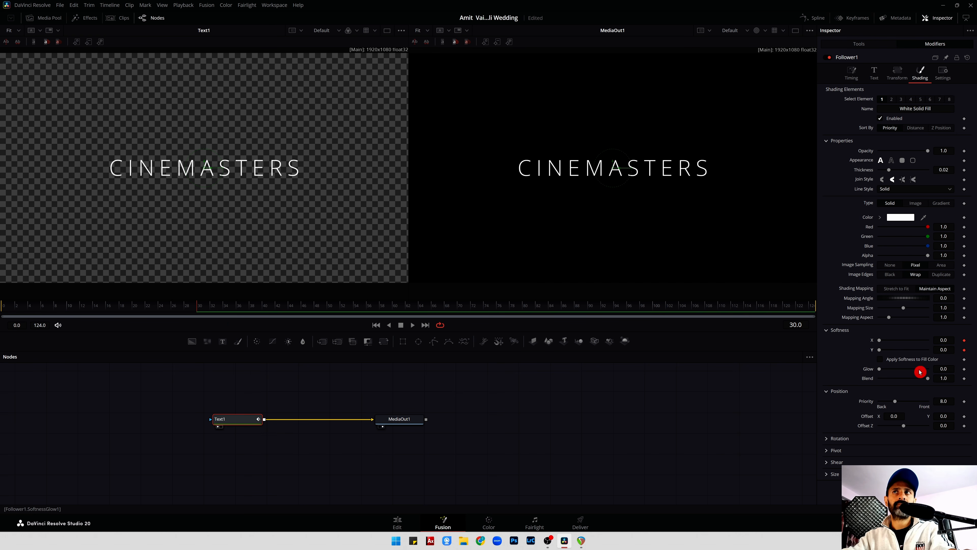
Step: Set the Follower's Softness X and Y to 20.0 on frame 0 and play back the blur-in animation
{"action": "left_click_drag", "start_coordinate": [198, 307], "coordinate": [3, 307]}
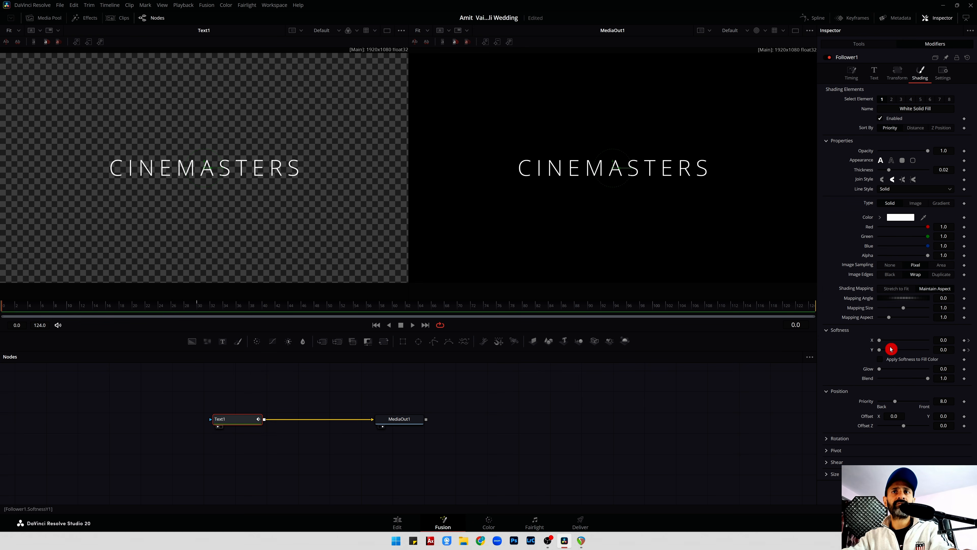
{"action": "left_click_drag", "start_coordinate": [880, 342], "coordinate": [932, 352]}
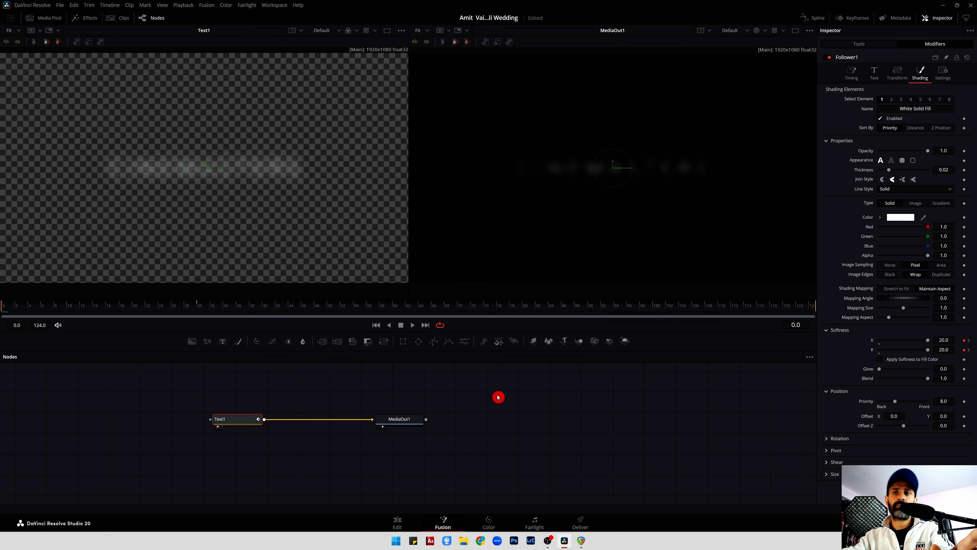
{"action": "key", "text": "space"}
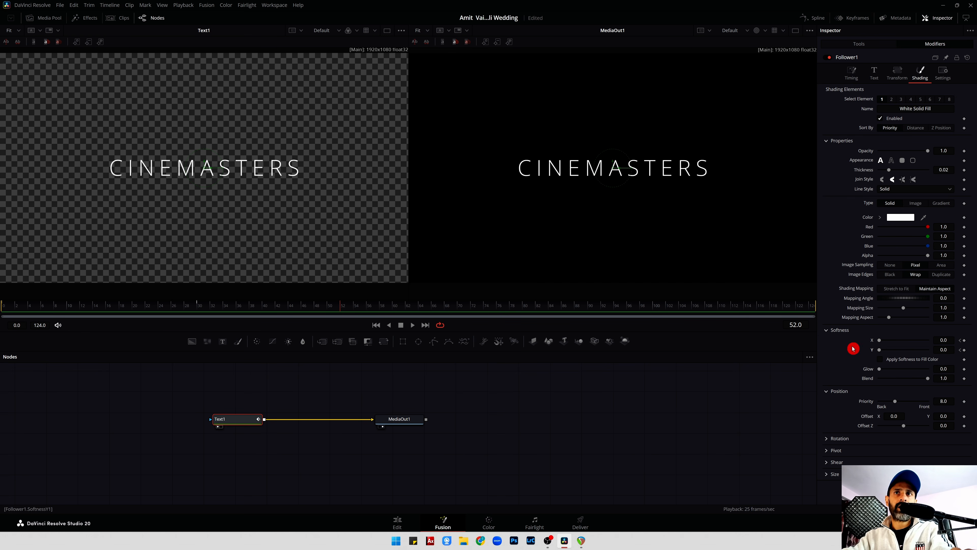
Step: Show the Softness X and Y curves in the spline editor, ease their keyframes in and out, and preview the animation
{"action": "left_click", "coordinate": [816, 18]}
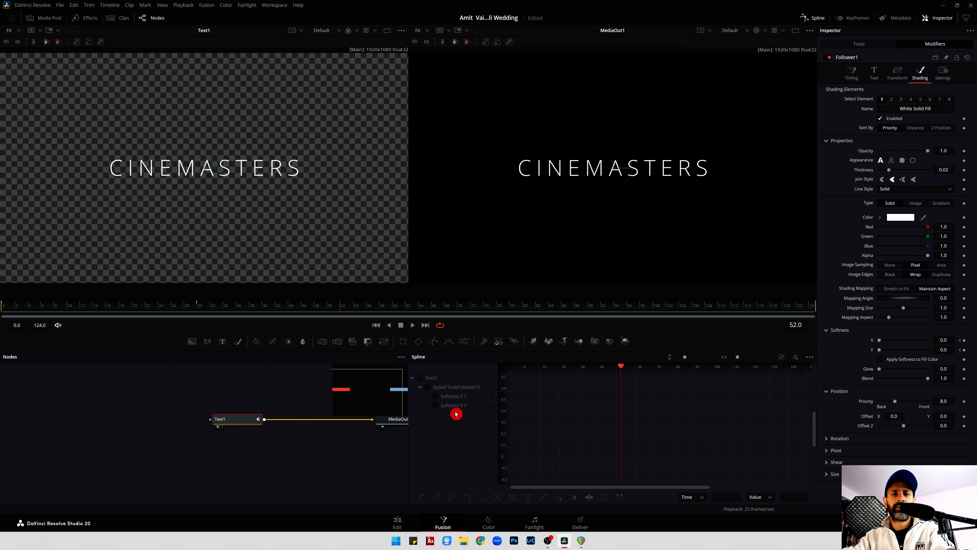
{"action": "left_click", "coordinate": [435, 396]}
{"action": "left_click", "coordinate": [435, 405]}
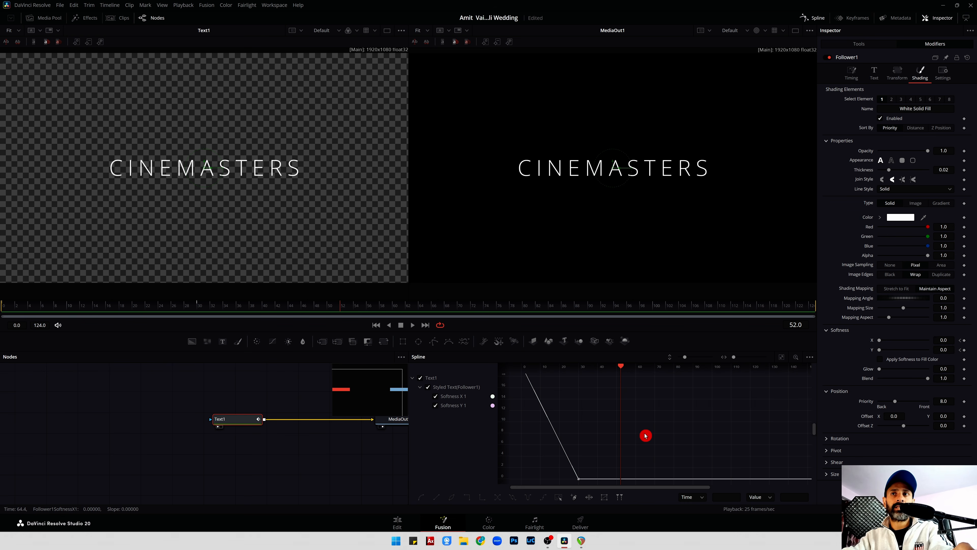
{"action": "left_click", "coordinate": [781, 358]}
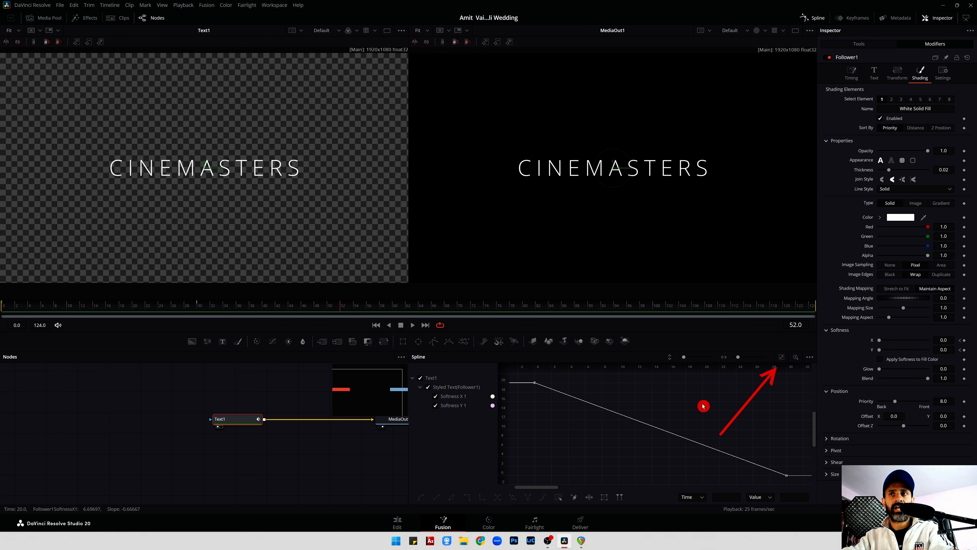
{"action": "left_click", "coordinate": [678, 426]}
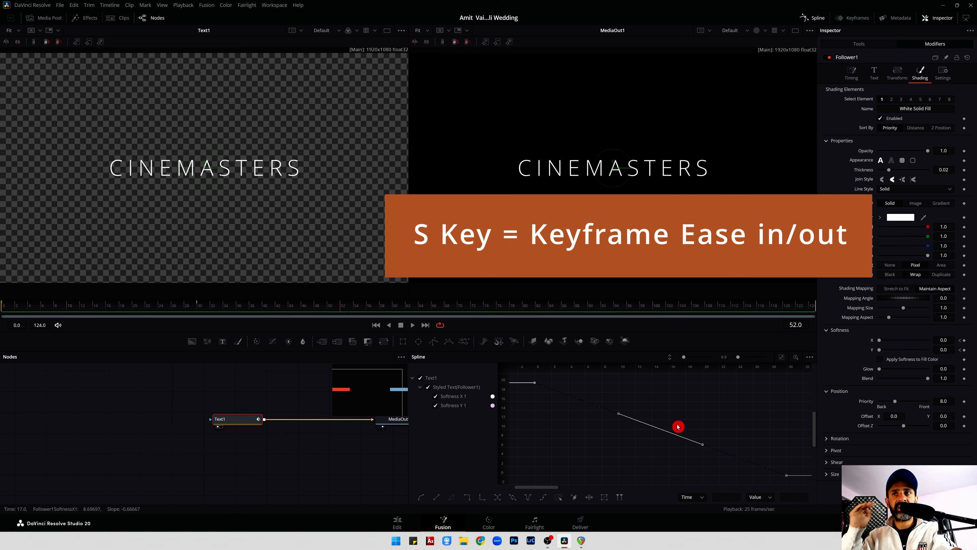
{"action": "key", "text": "s"}
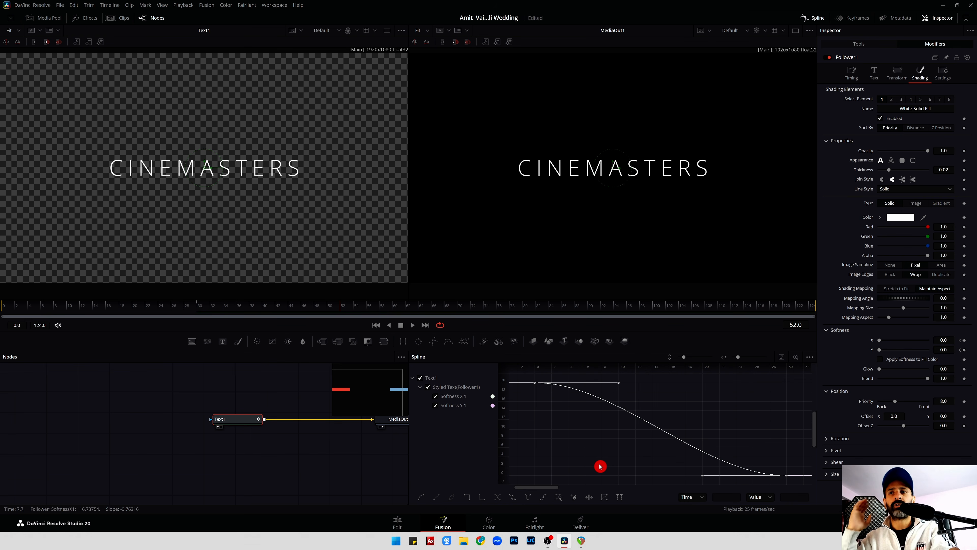
{"action": "left_click", "coordinate": [2, 310]}
{"action": "key", "text": "space"}
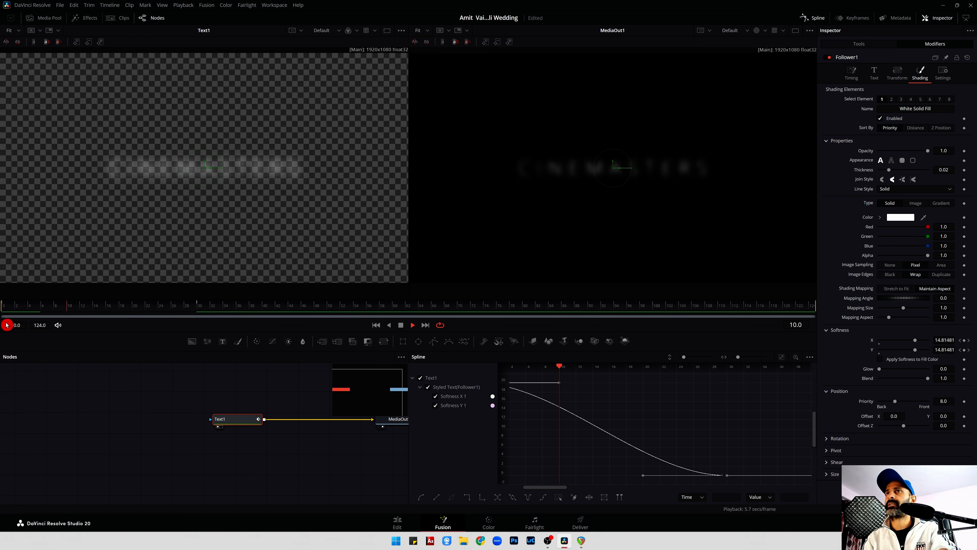
{"action": "key", "text": "space"}
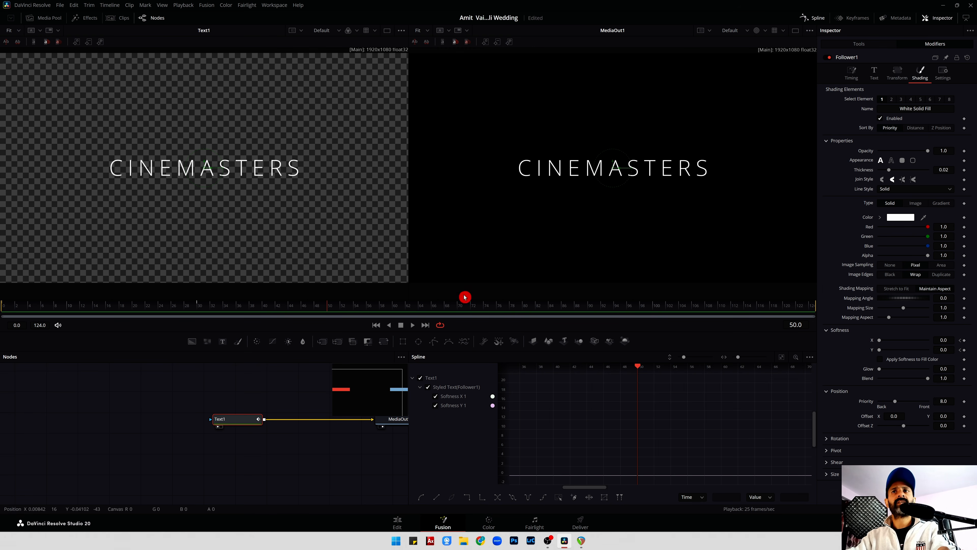
{"action": "left_click_drag", "start_coordinate": [109, 305], "coordinate": [1, 306]}
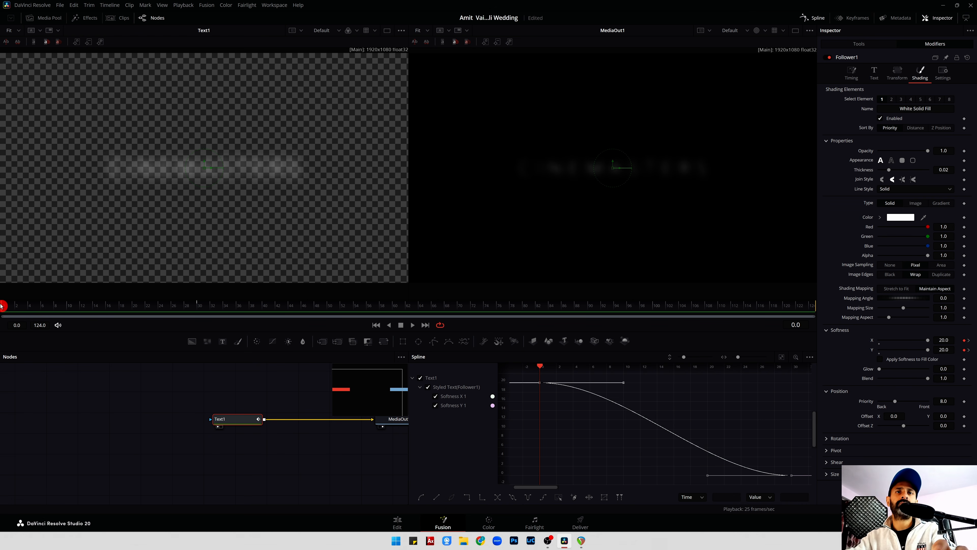
Step: Keyframe the Follower's shading Opacity at 1.0 on frame 40 and 0.0 on frame 0, and play back the fade-in
{"action": "left_click_drag", "start_coordinate": [1, 306], "coordinate": [265, 308]}
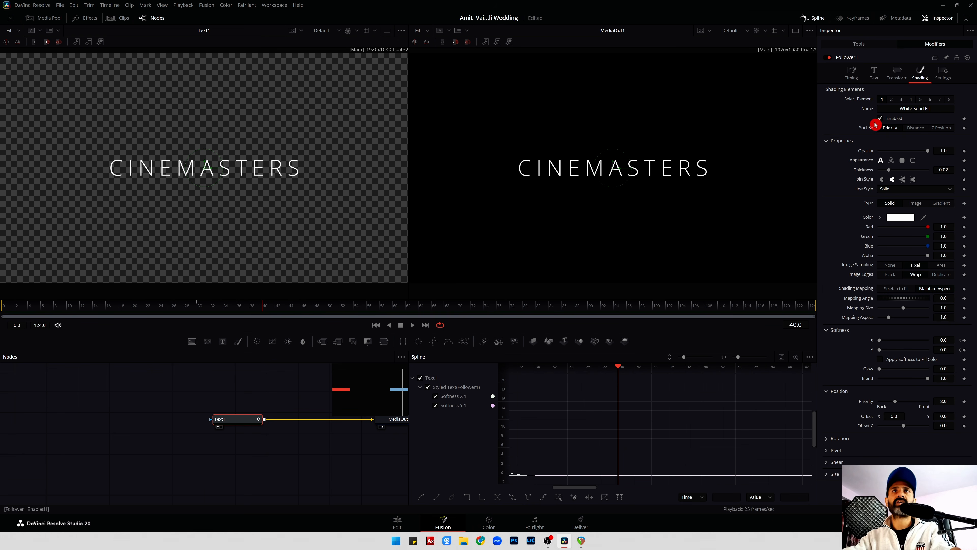
{"action": "left_click", "coordinate": [964, 150]}
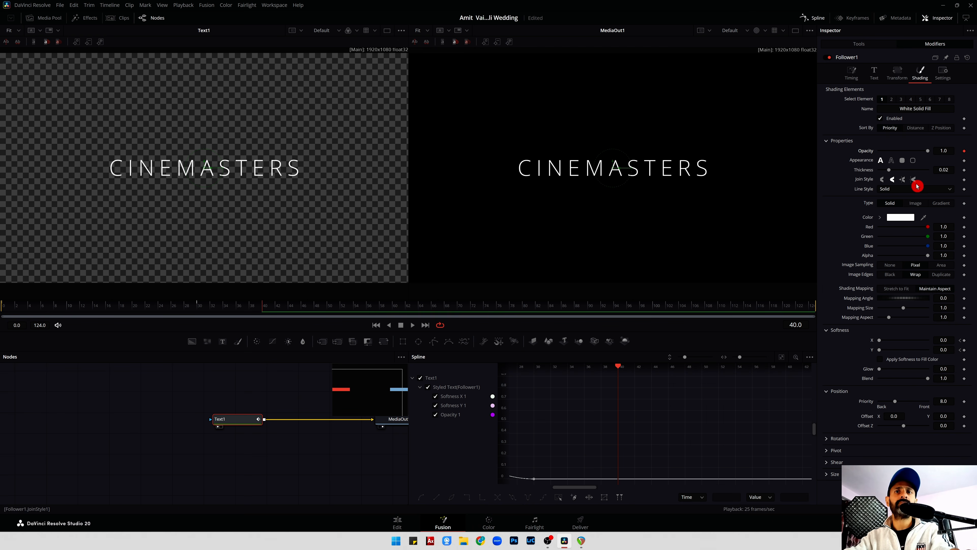
{"action": "left_click_drag", "start_coordinate": [192, 306], "coordinate": [4, 305]}
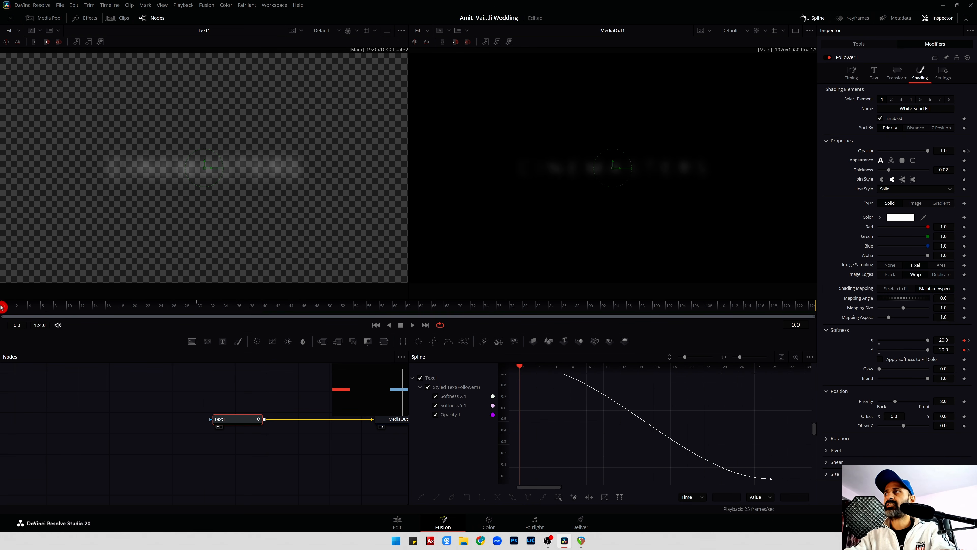
{"action": "left_click_drag", "start_coordinate": [924, 153], "coordinate": [824, 153]}
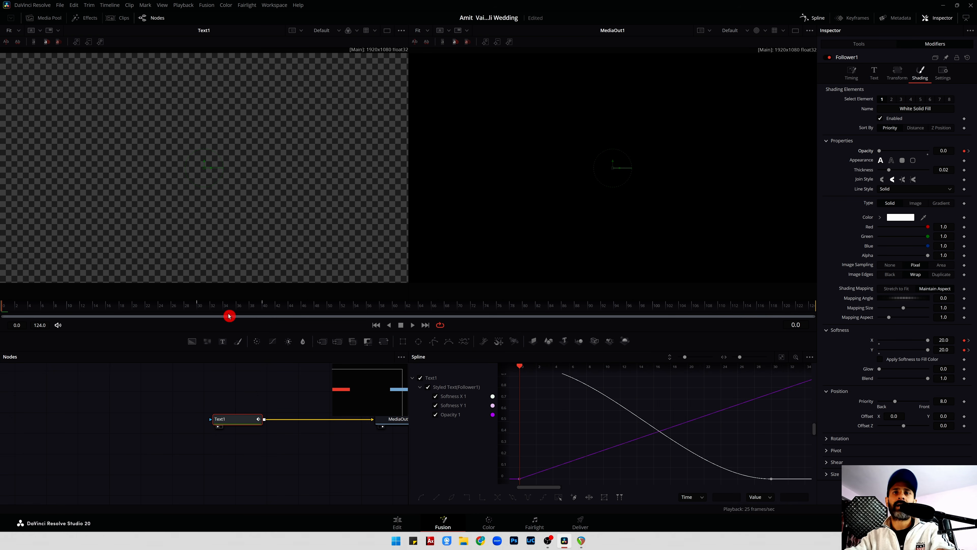
{"action": "left_click_drag", "start_coordinate": [40, 308], "coordinate": [1, 311]}
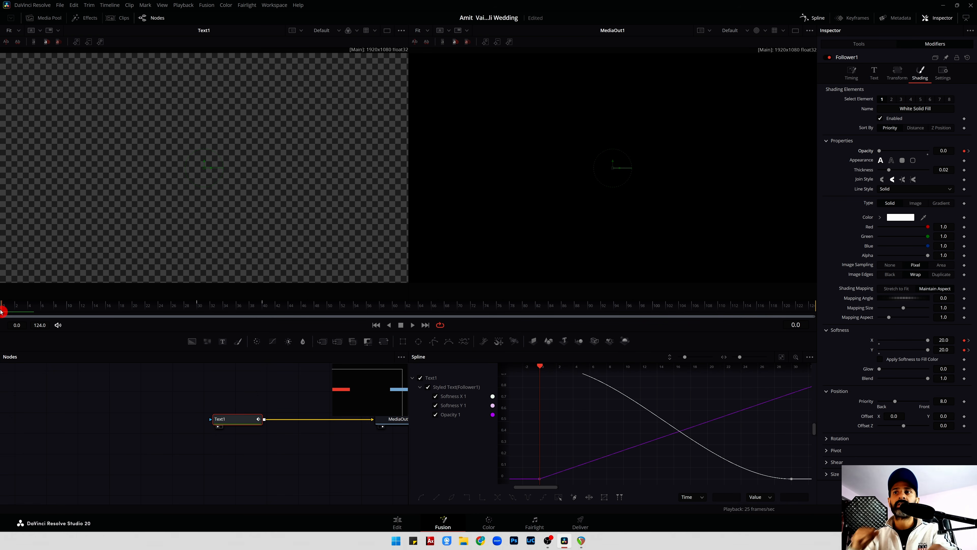
{"action": "key", "text": "space"}
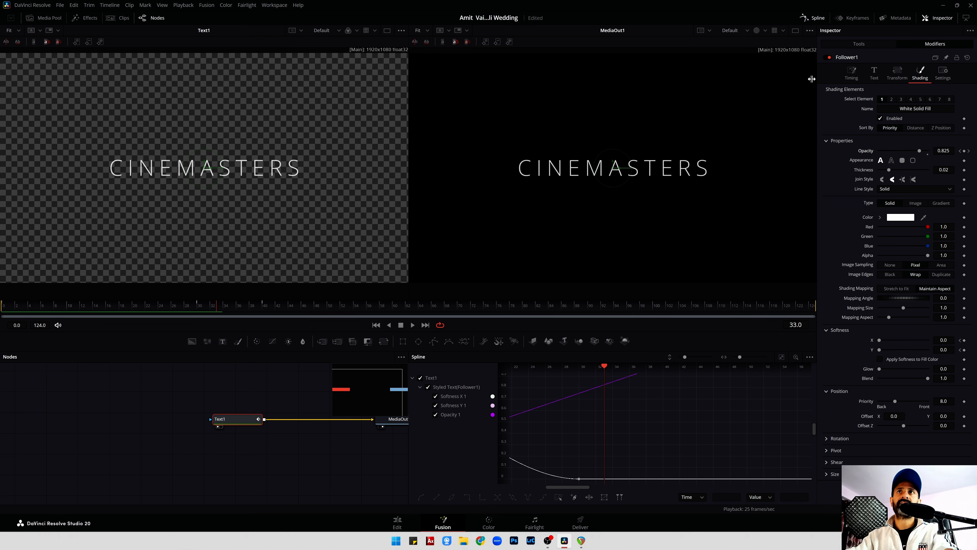
Step: Isolate the Opacity curve in the spline editor, smooth its keyframes, lengthen the end keyframe's ease handle, and preview the fade
{"action": "left_click", "coordinate": [435, 396]}
{"action": "left_click", "coordinate": [435, 406]}
{"action": "left_click", "coordinate": [449, 416]}
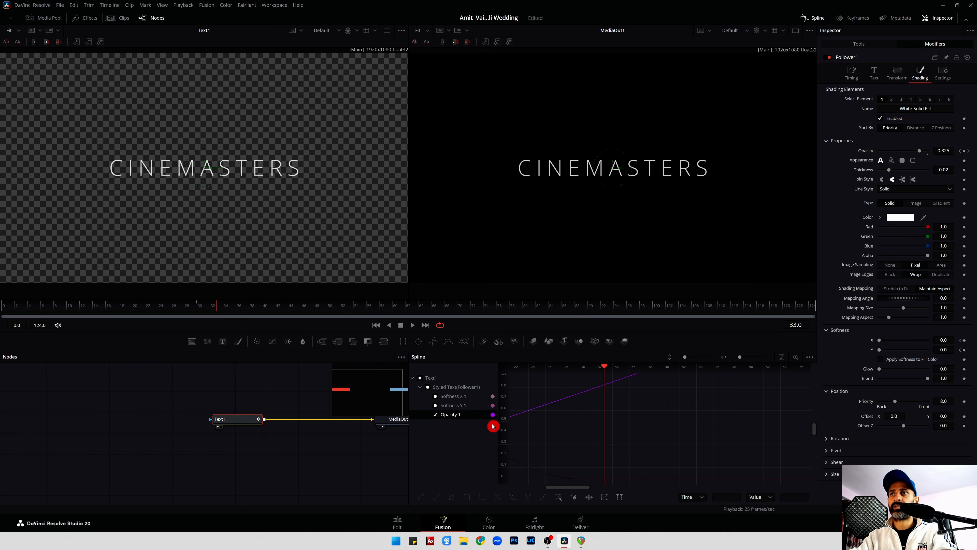
{"action": "left_click", "coordinate": [781, 357]}
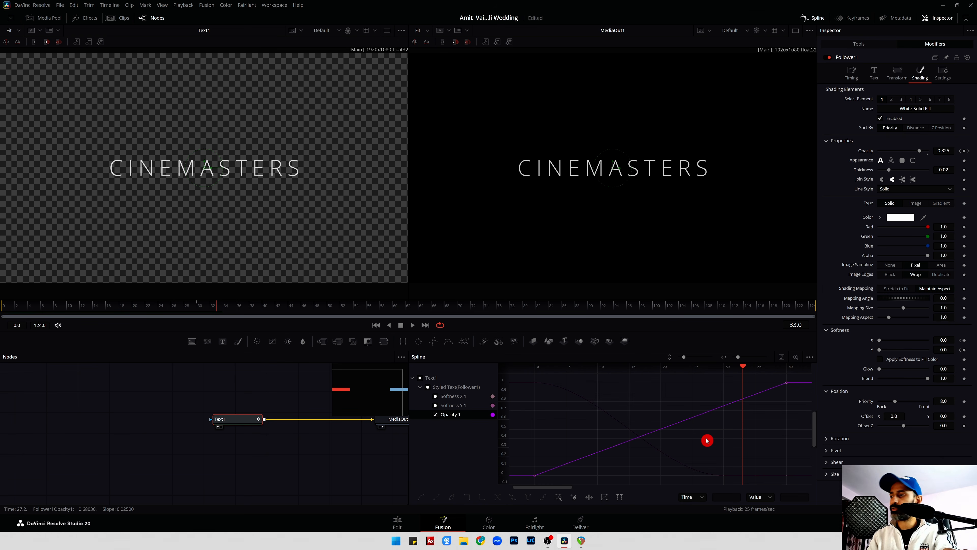
{"action": "key", "text": "ctrl+a"}
{"action": "key", "text": "s"}
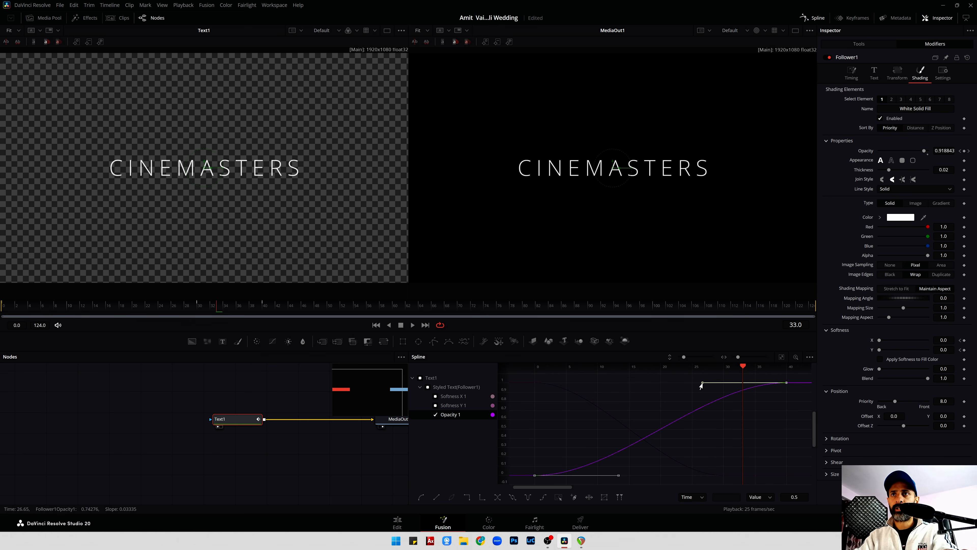
{"action": "left_click_drag", "start_coordinate": [701, 383], "coordinate": [665, 384]}
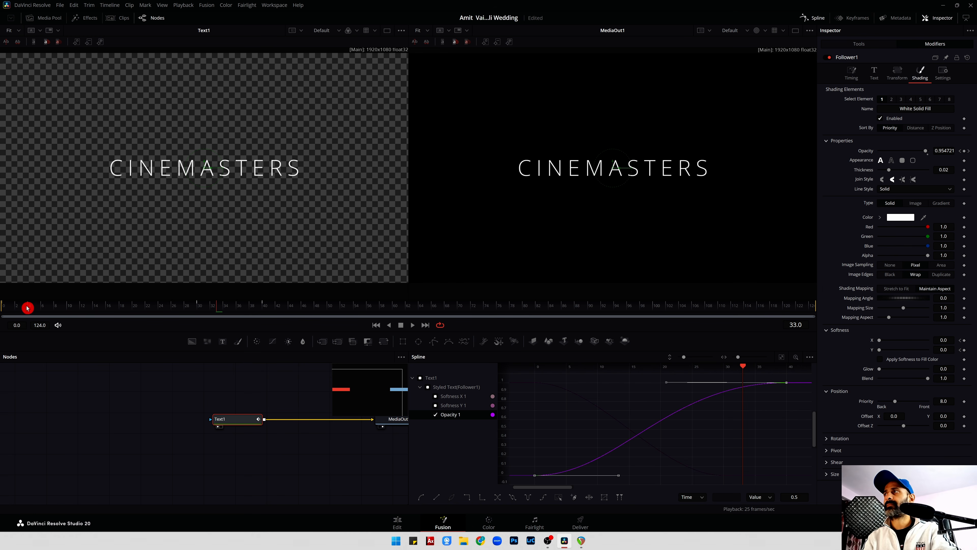
{"action": "left_click", "coordinate": [7, 310]}
{"action": "key", "text": "space"}
{"action": "key", "text": "space"}
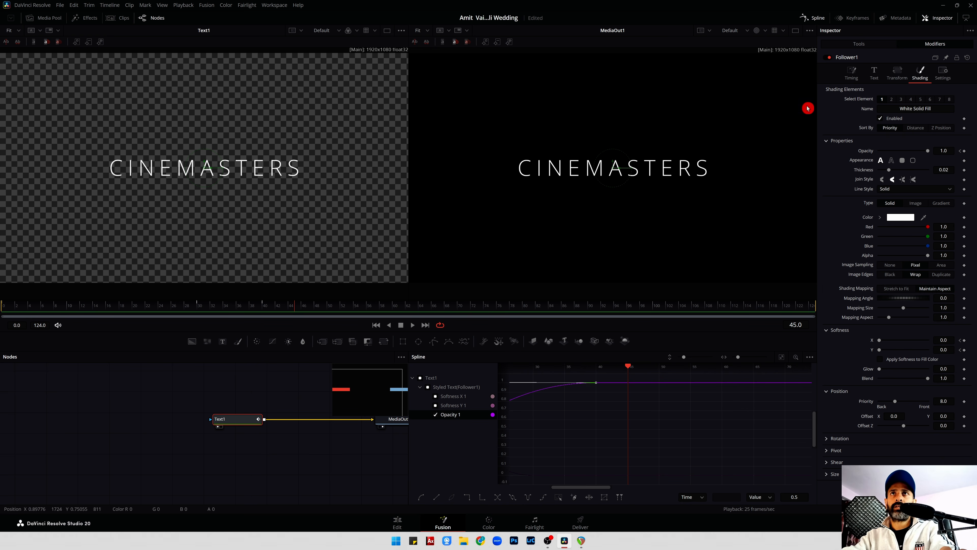
Step: Set the Follower's delay between each character to 2.0 and its order to Random But One by One
{"action": "left_click", "coordinate": [851, 74]}
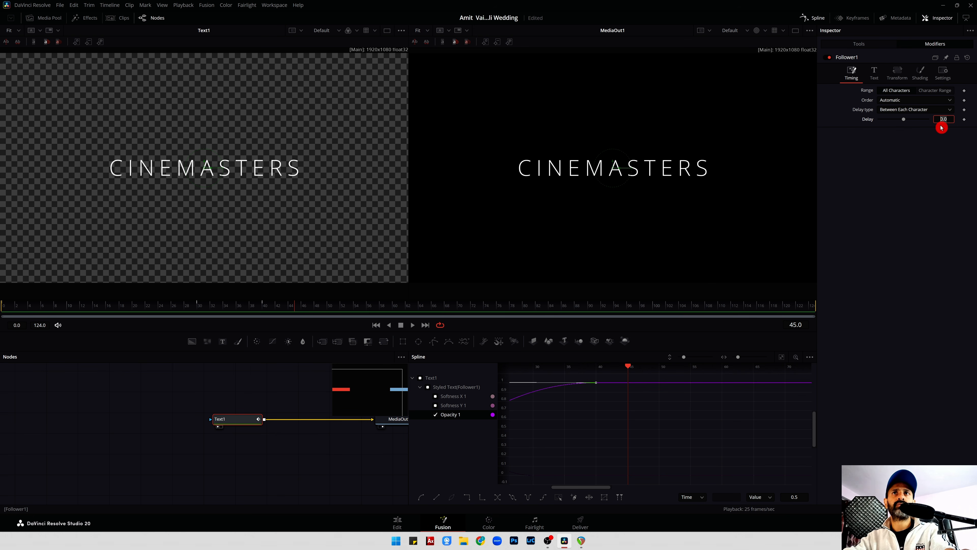
{"action": "type", "text": "2."}
{"action": "key", "text": "Return"}
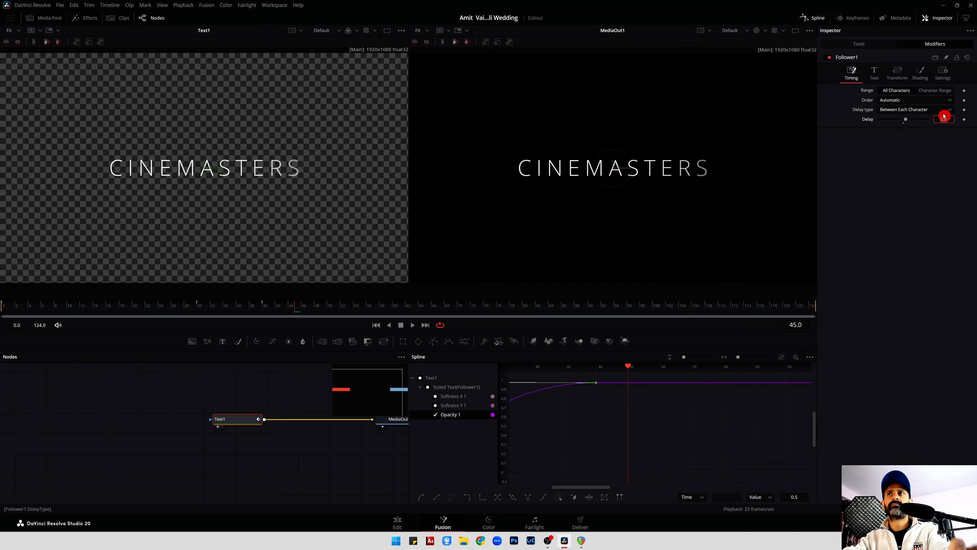
{"action": "left_click", "coordinate": [891, 155]}
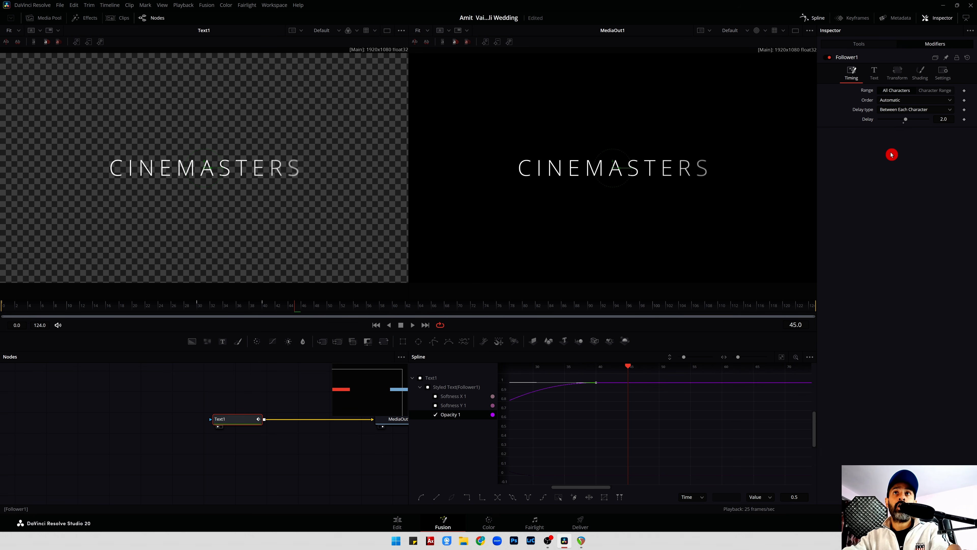
{"action": "left_click", "coordinate": [911, 102]}
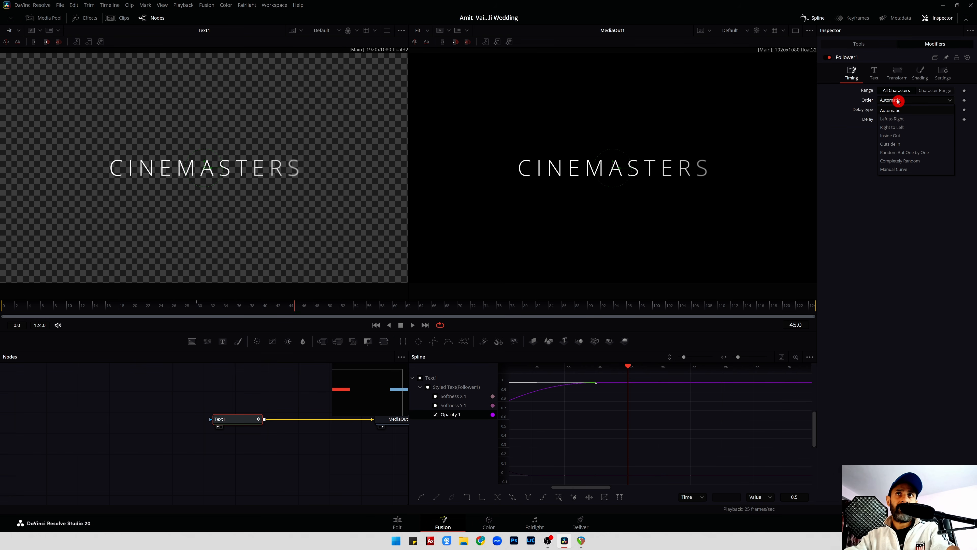
{"action": "left_click", "coordinate": [933, 154]}
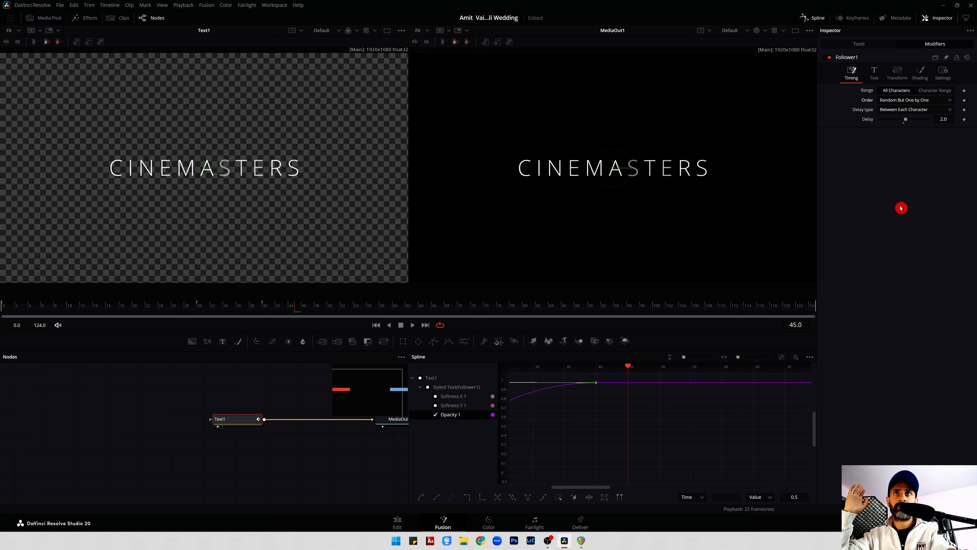
Step: Play back the random-order reveal from frame 0, and review the Fusion Composition clip on the Edit timeline
{"action": "left_click_drag", "start_coordinate": [44, 306], "coordinate": [1, 306]}
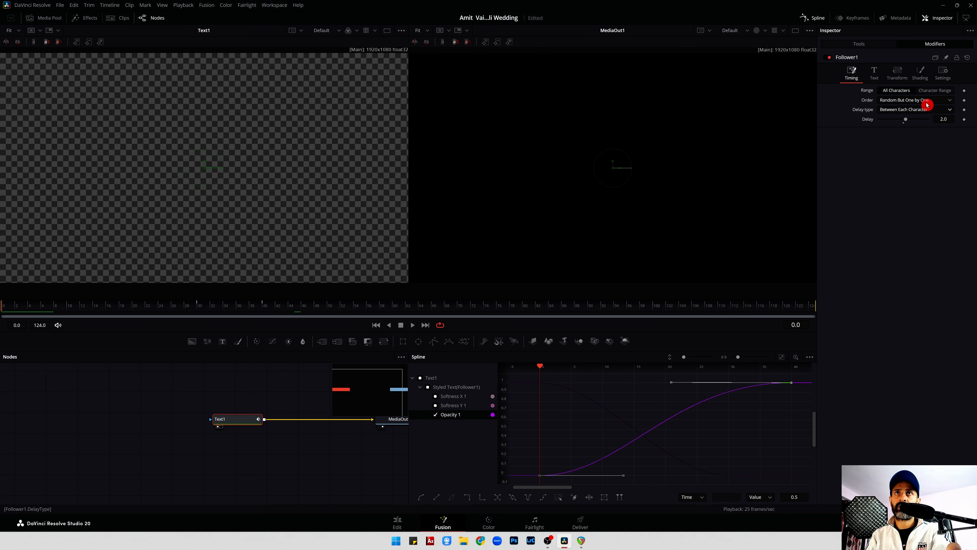
{"action": "key", "text": "space"}
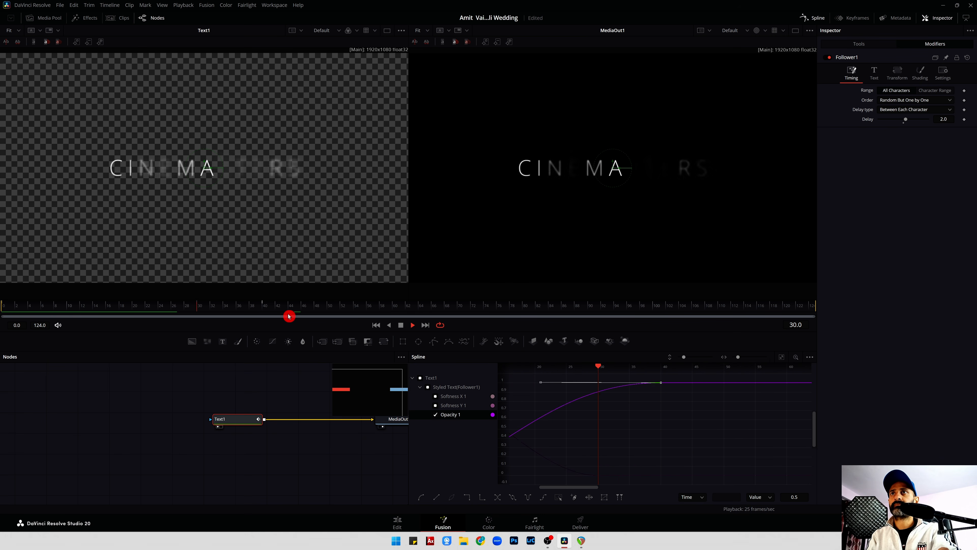
{"action": "left_click_drag", "start_coordinate": [296, 316], "coordinate": [4, 317]}
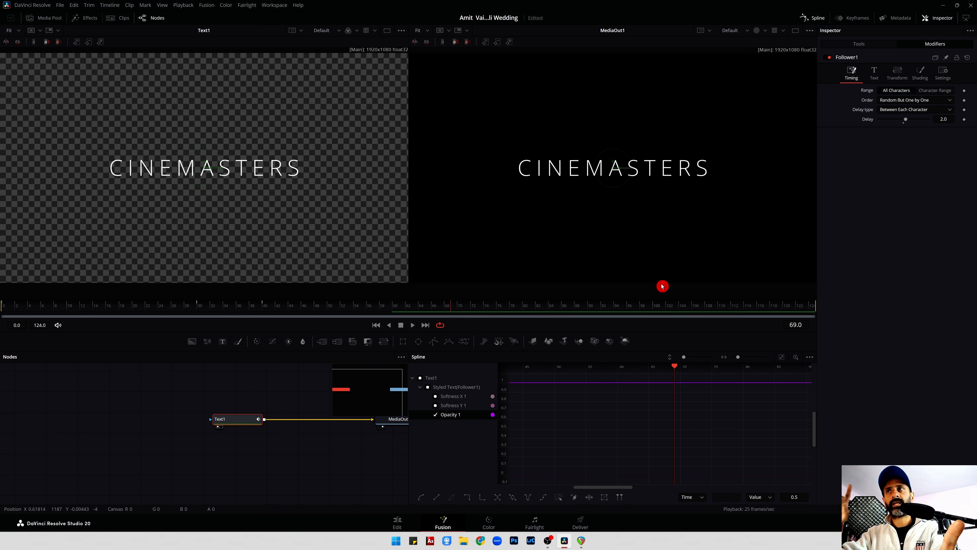
{"action": "left_click", "coordinate": [390, 518]}
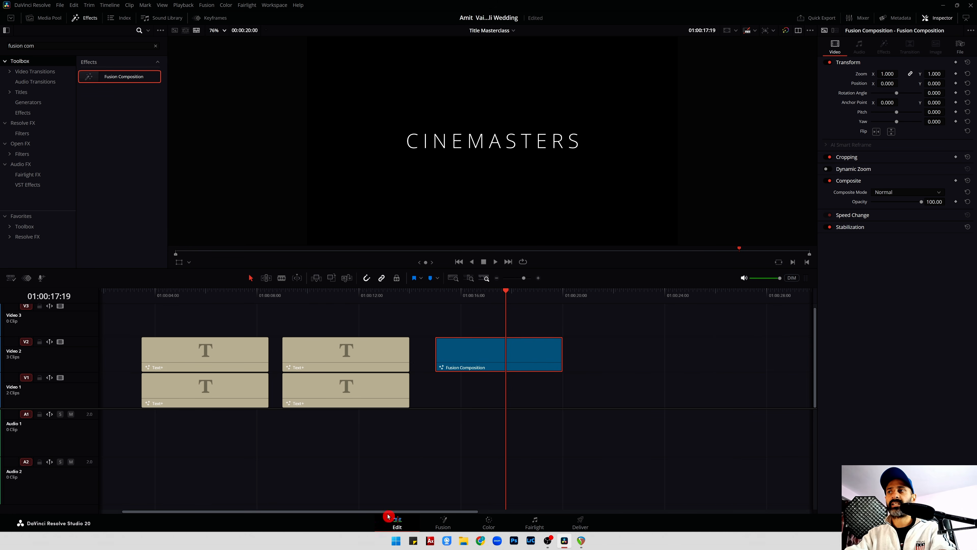
{"action": "left_click_drag", "start_coordinate": [392, 296], "coordinate": [418, 291]}
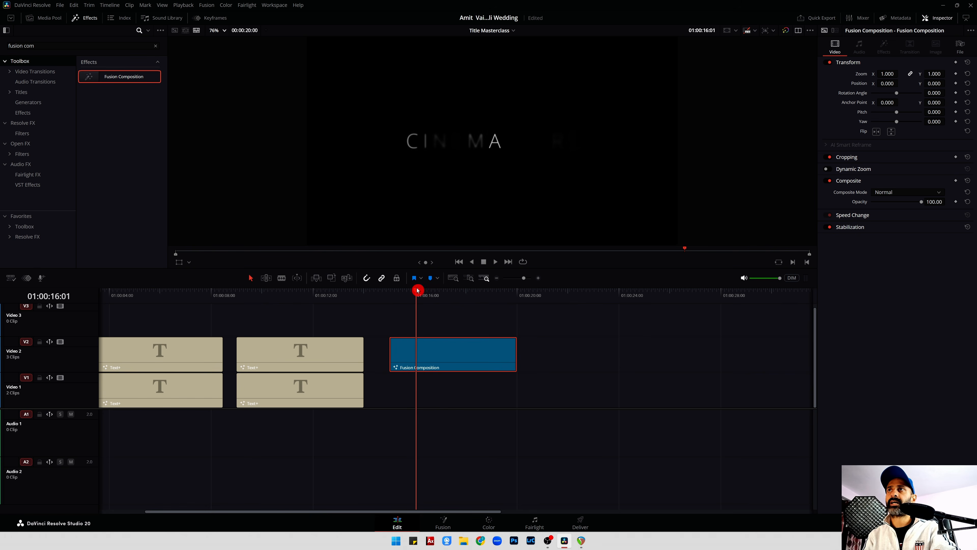
Step: Return to the Fusion composition and try out the Y rotation of Text1's characters, resetting it between attempts
{"action": "key", "text": "shift+5"}
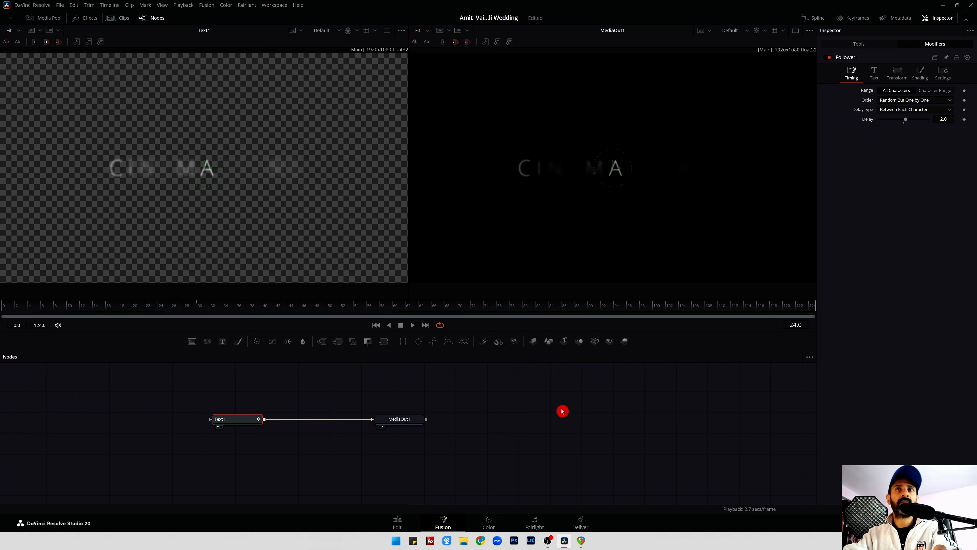
{"action": "left_click", "coordinate": [876, 73]}
{"action": "left_click", "coordinate": [897, 73]}
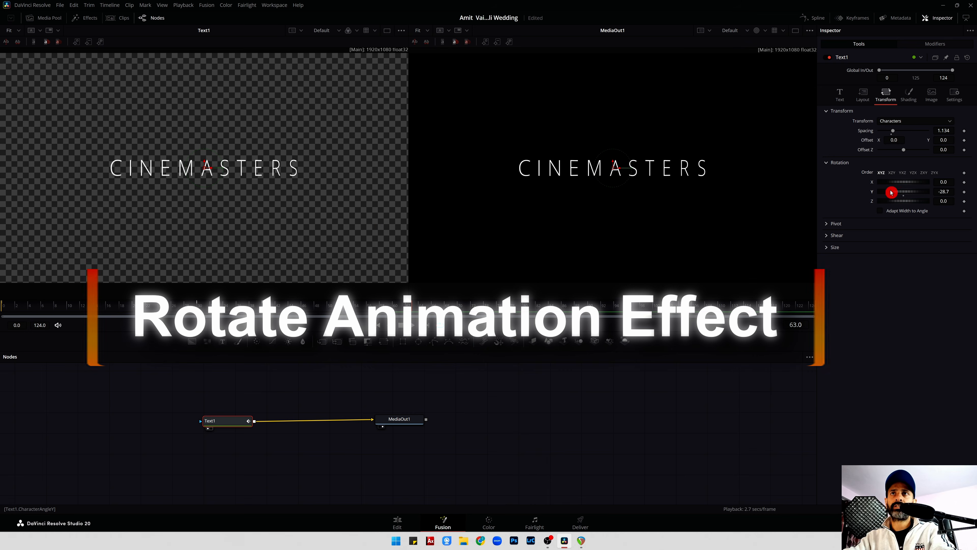
{"action": "left_click_drag", "start_coordinate": [890, 189], "coordinate": [885, 193]}
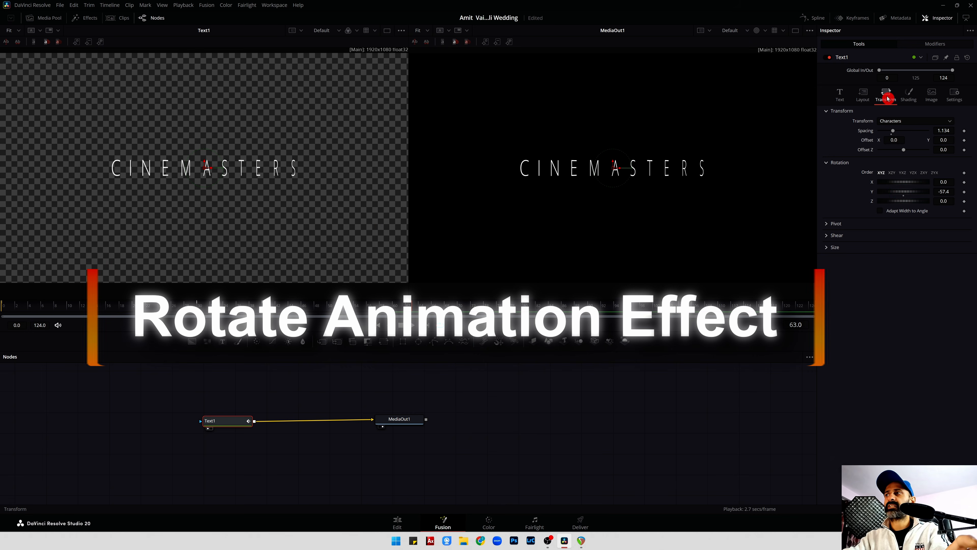
{"action": "double_click", "coordinate": [872, 192]}
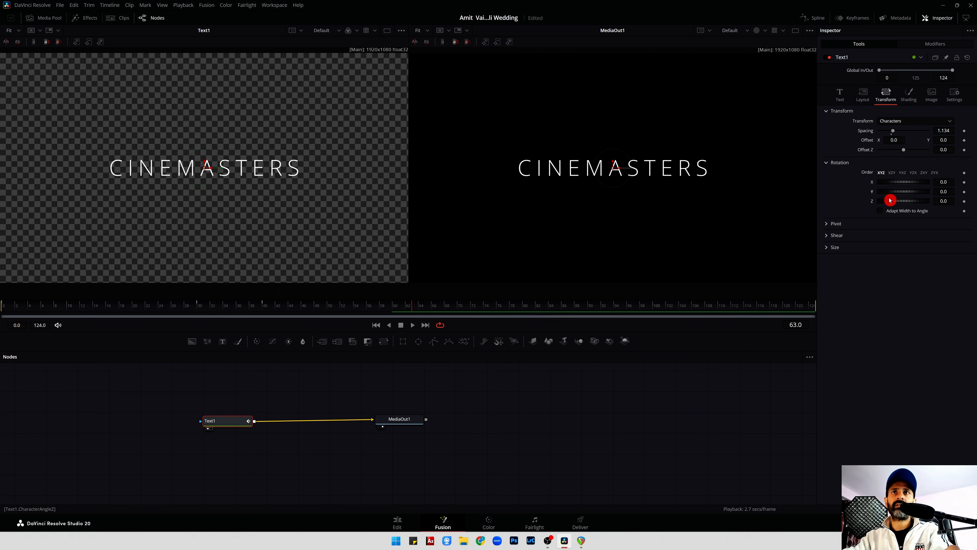
{"action": "mouse_move", "coordinate": [896, 191]}
{"action": "left_mouse_down"}
{"action": "mouse_move", "coordinate": [927, 195]}
{"action": "mouse_move", "coordinate": [896, 197]}
{"action": "left_mouse_up"}
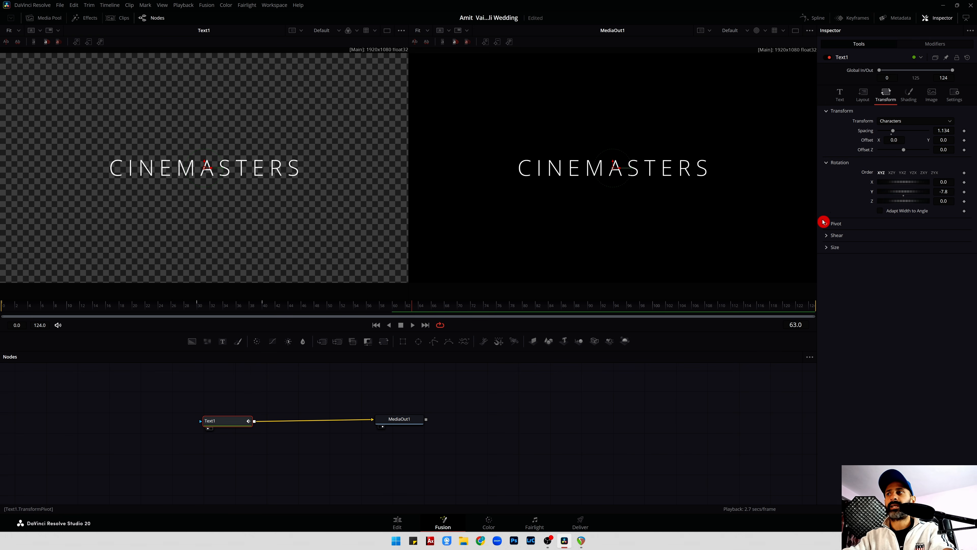
Step: Keyframe the characters' Y rotation at 0.0 on frame 124 and 200.0 on frame 0, and play back the spin
{"action": "left_click_drag", "start_coordinate": [657, 306], "coordinate": [847, 295]}
{"action": "double_click", "coordinate": [871, 193]}
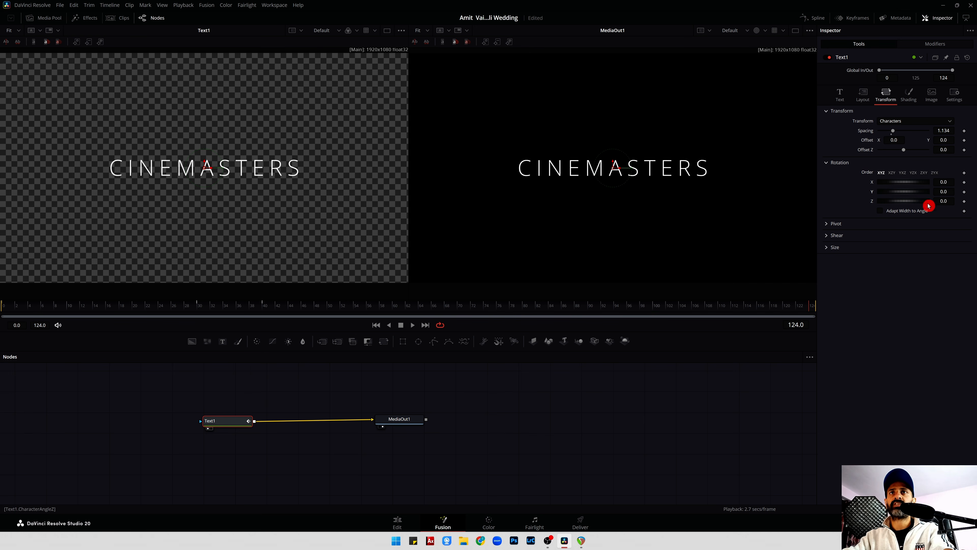
{"action": "left_click", "coordinate": [964, 192]}
{"action": "left_click_drag", "start_coordinate": [734, 306], "coordinate": [3, 306]}
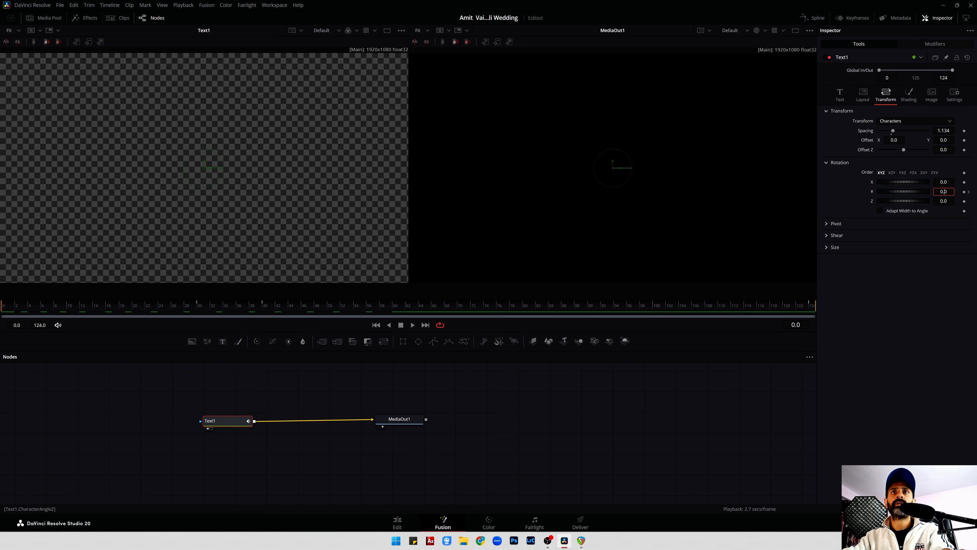
{"action": "type", "text": "200"}
{"action": "key", "text": "Return"}
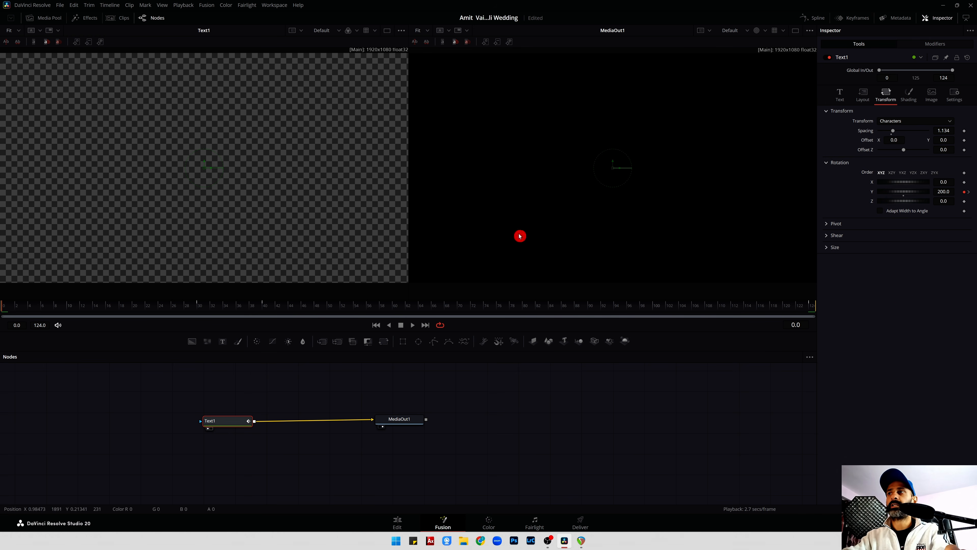
{"action": "left_click_drag", "start_coordinate": [6, 309], "coordinate": [1, 310]}
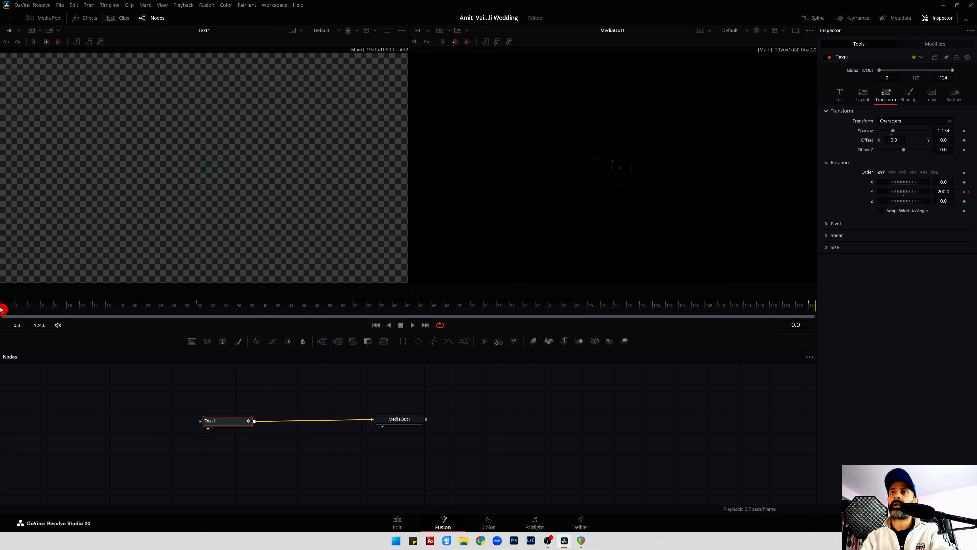
{"action": "key", "text": "space"}
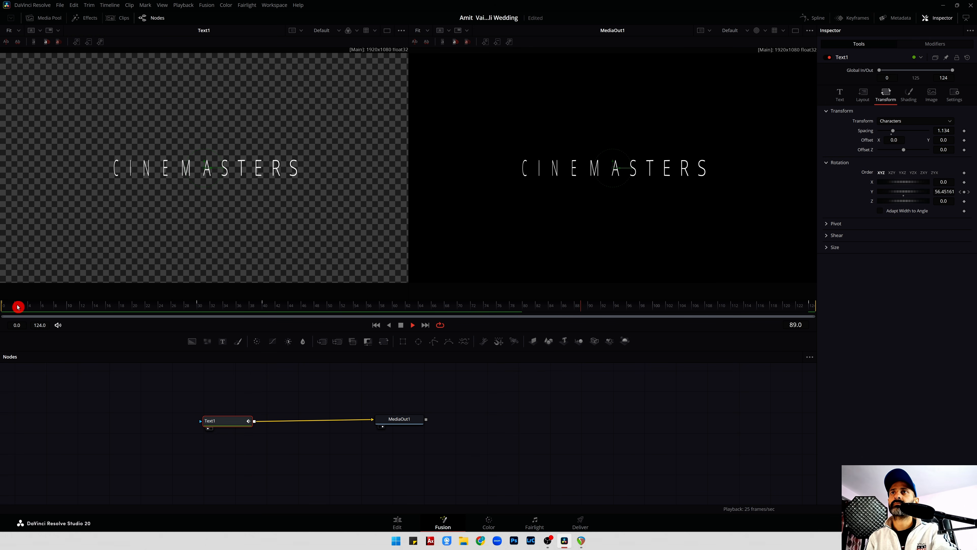
{"action": "key", "text": "space"}
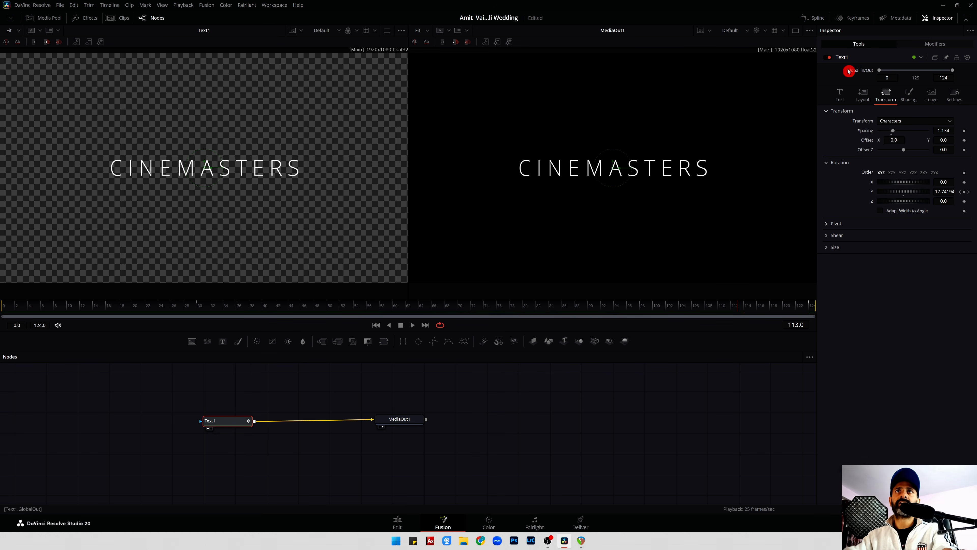
Step: Show only the Character Angle Y curve in the spline editor, fitted to view, with the Follower curves hidden
{"action": "left_click", "coordinate": [813, 18]}
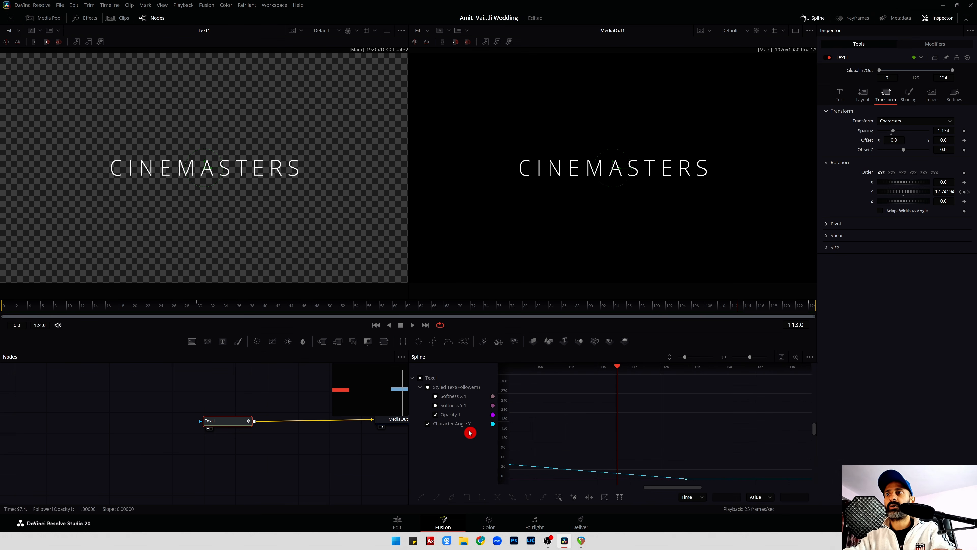
{"action": "left_click", "coordinate": [461, 424]}
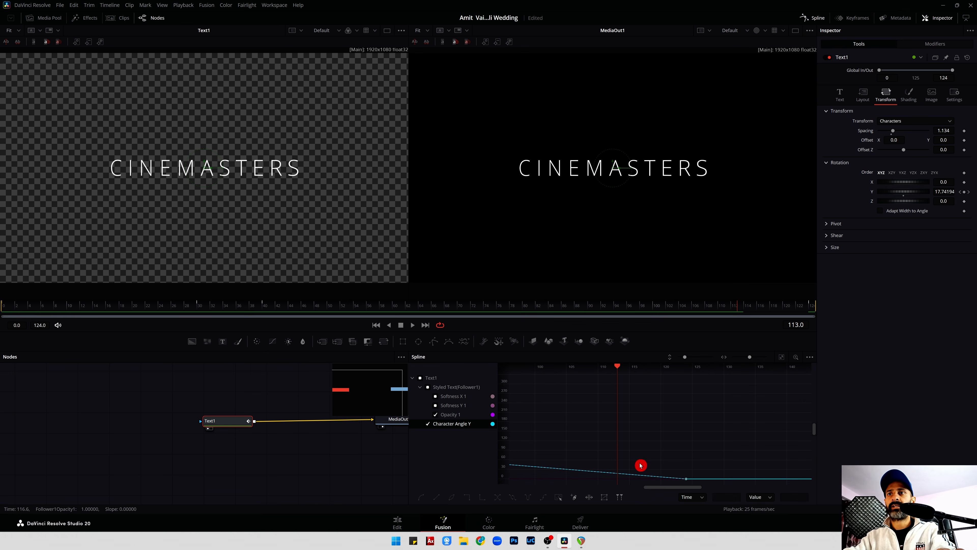
{"action": "left_click", "coordinate": [781, 357]}
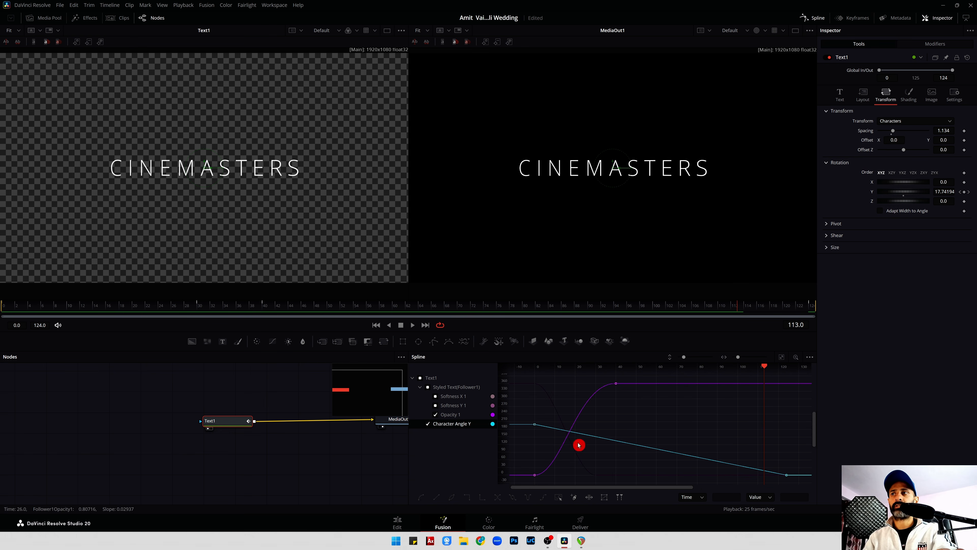
{"action": "left_click", "coordinate": [435, 414]}
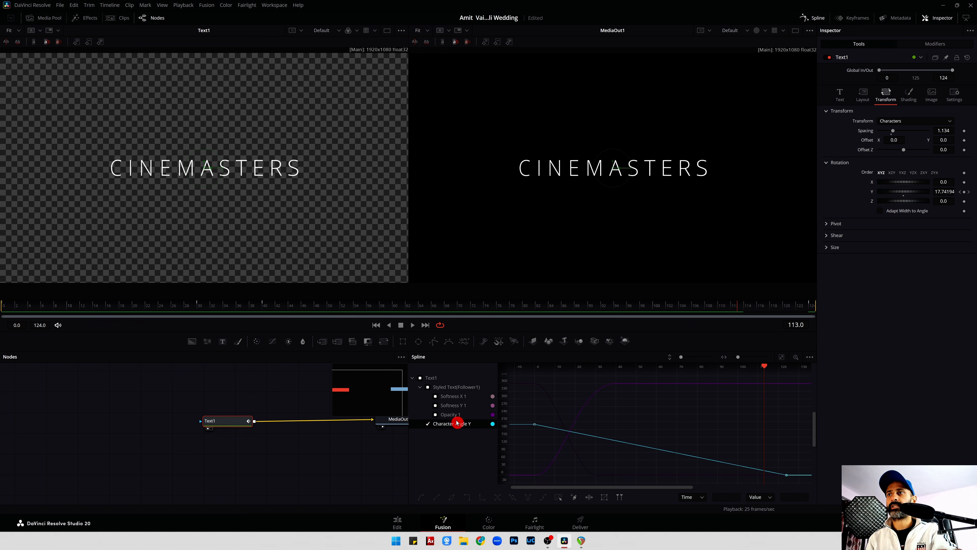
{"action": "left_click", "coordinate": [425, 383]}
{"action": "left_click", "coordinate": [428, 423]}
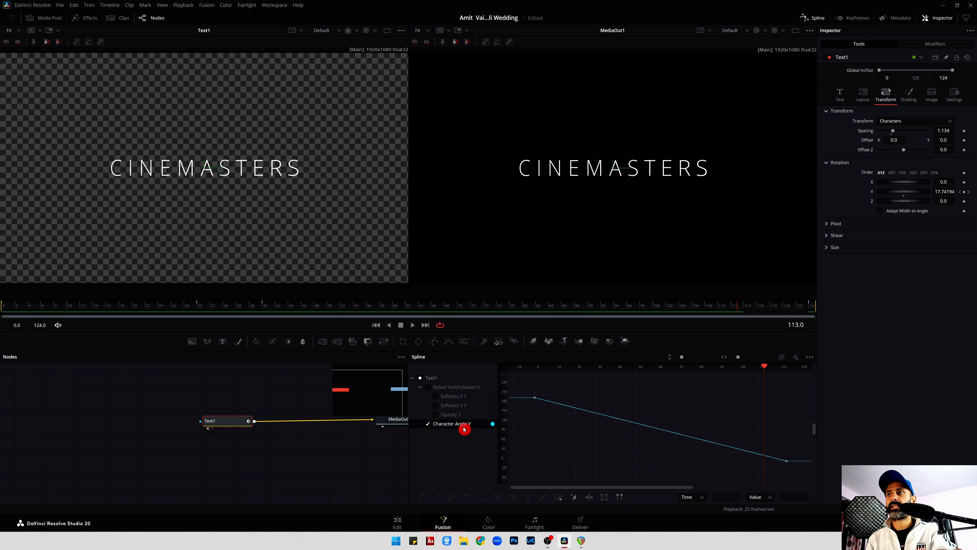
Step: Select all keyframes of the Character Angle Y curve and smooth them
{"action": "key", "text": "ctrl+a"}
{"action": "left_click", "coordinate": [587, 451]}
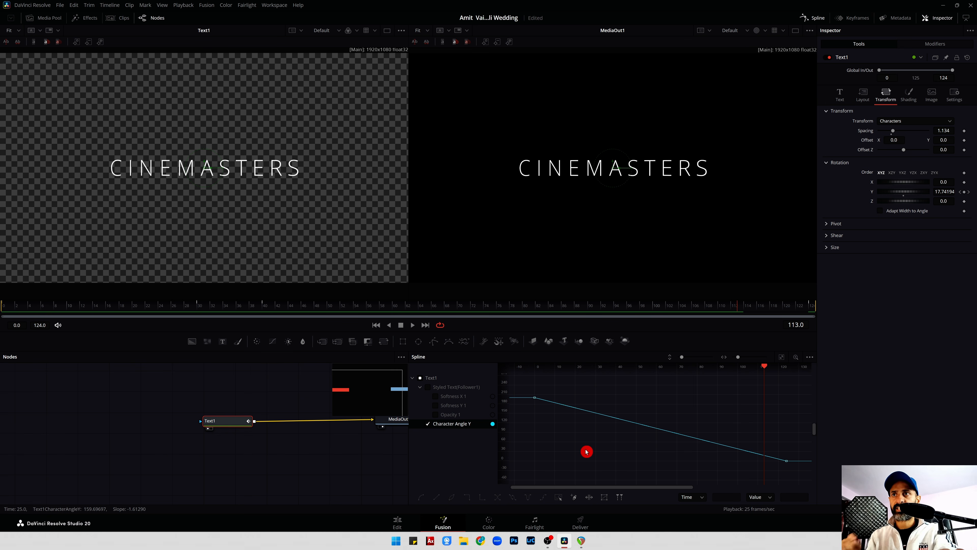
{"action": "key", "text": "ctrl+a"}
{"action": "key", "text": "s"}
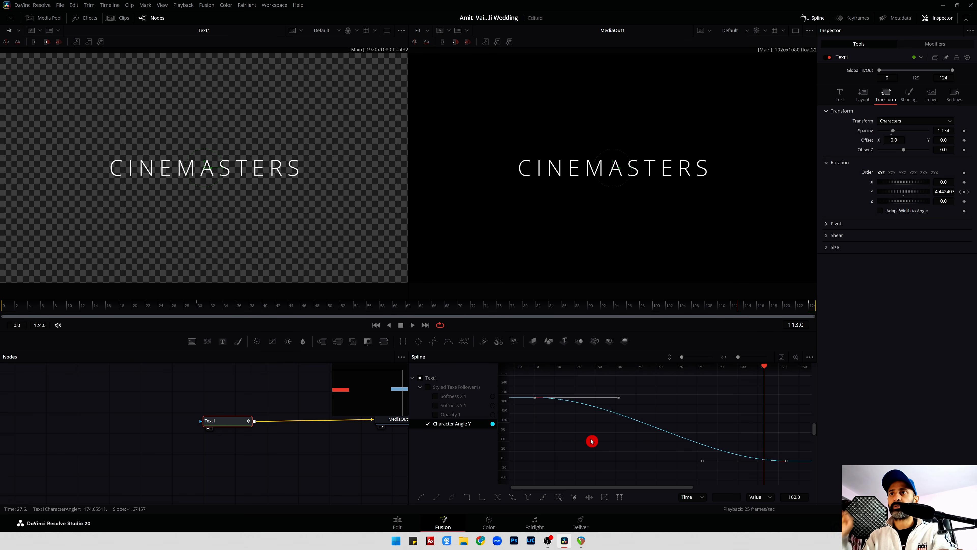
Step: Play back the rotating title from the start of the Fusion Composition clip on the Edit timeline
{"action": "left_click", "coordinate": [397, 521]}
{"action": "left_click_drag", "start_coordinate": [414, 295], "coordinate": [388, 295]}
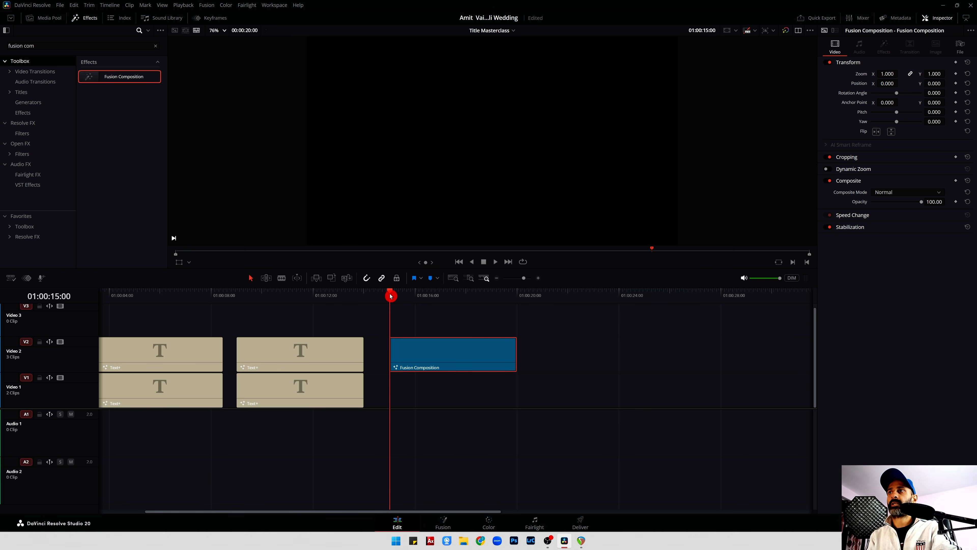
{"action": "mouse_move", "coordinate": [392, 296]}
{"action": "left_mouse_down"}
{"action": "mouse_move", "coordinate": [504, 298]}
{"action": "mouse_move", "coordinate": [393, 295]}
{"action": "left_mouse_up"}
{"action": "key", "text": "space"}
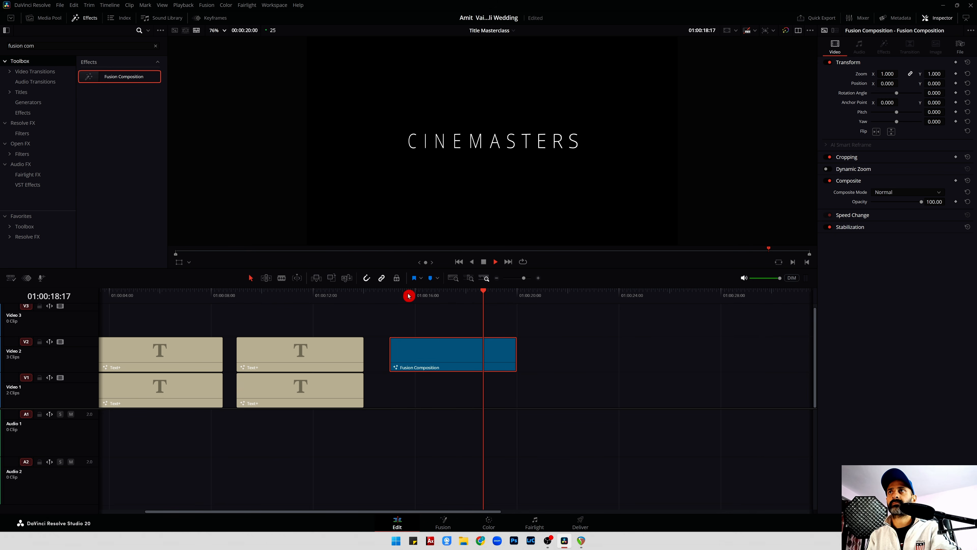
{"action": "key", "text": "space"}
{"action": "left_click_drag", "start_coordinate": [409, 297], "coordinate": [455, 324]}
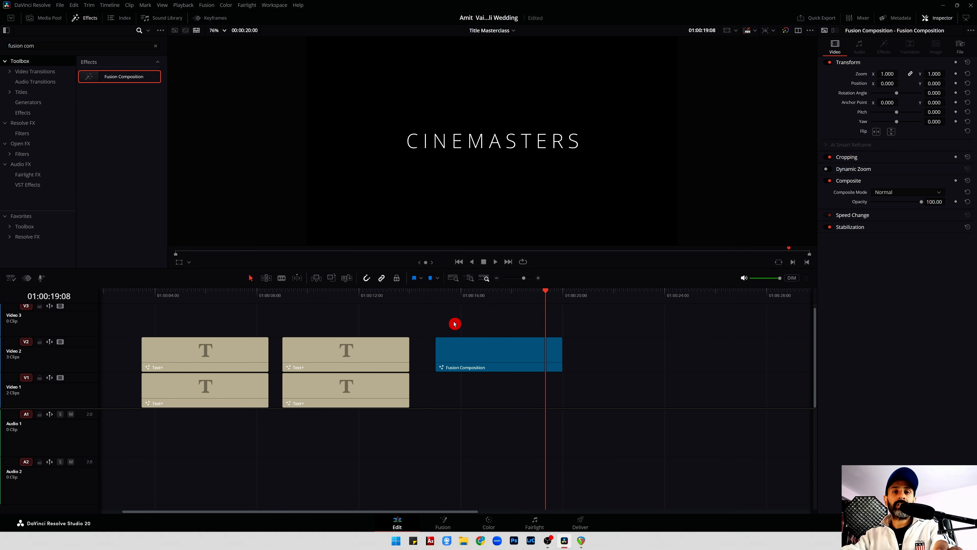
Step: Return to the Fusion composition and open the text settings of Text1
{"action": "key", "text": "shift+5"}
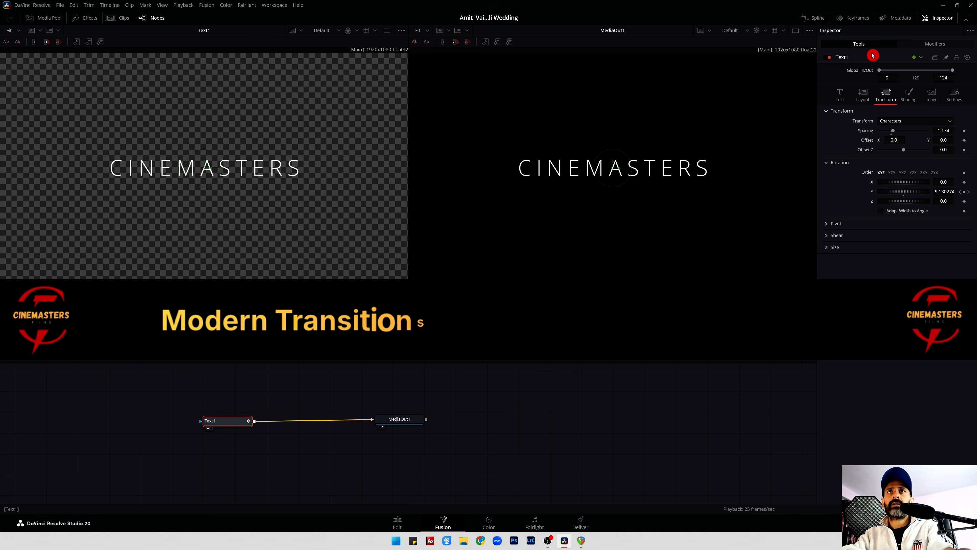
{"action": "left_click", "coordinate": [831, 99]}
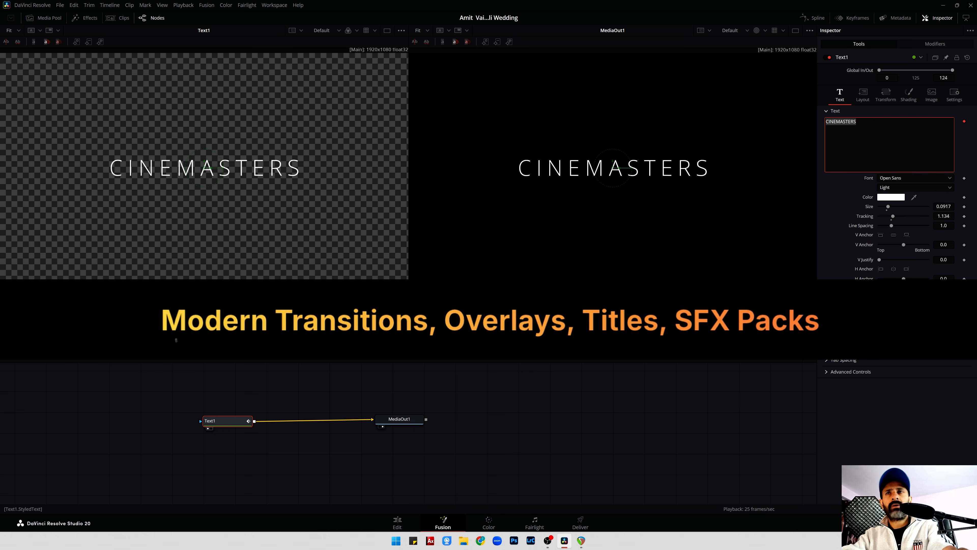
{"action": "left_click", "coordinate": [828, 190]}
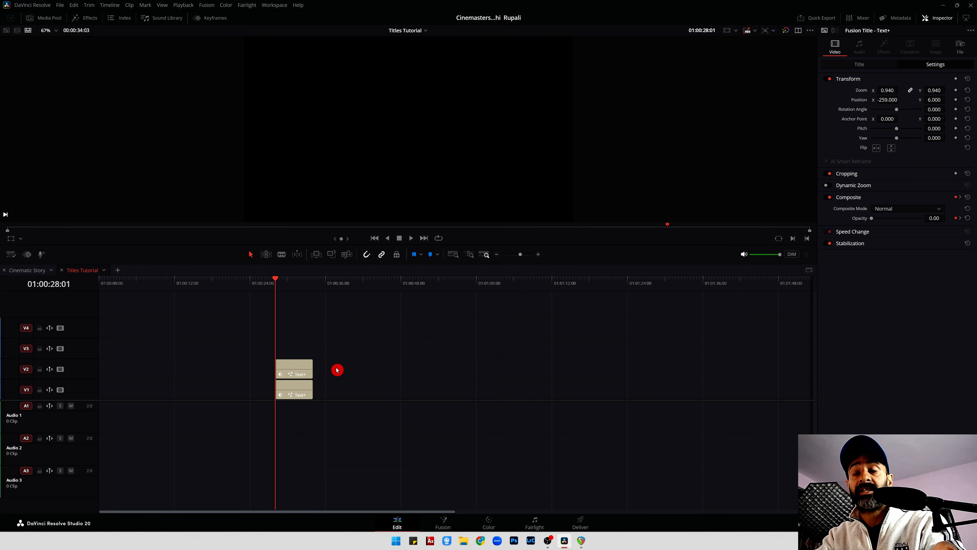
Step: Scrub through the "a film by CINEMASTERS" title in the Titles Tutorial timeline and select its Text+ clip on V2
{"action": "left_click", "coordinate": [282, 372]}
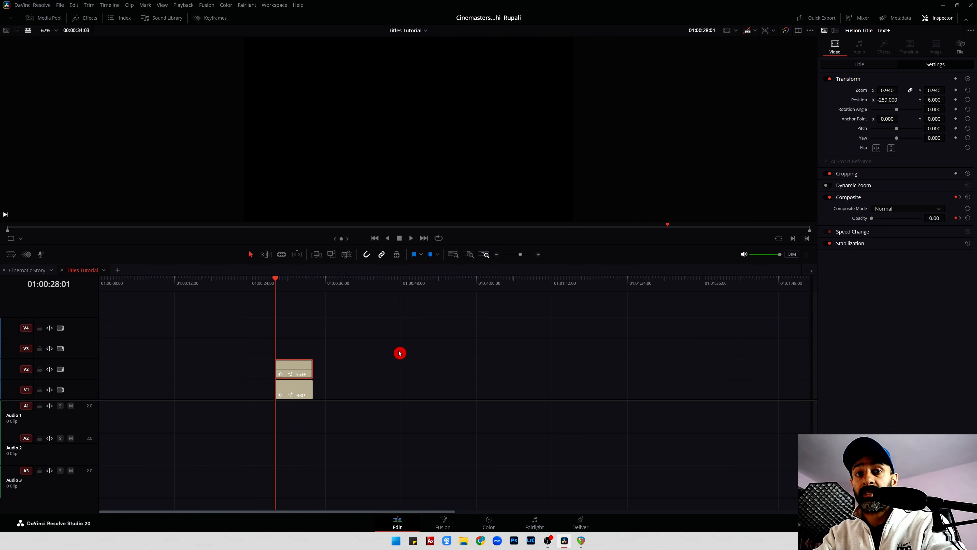
{"action": "left_click", "coordinate": [287, 287]}
{"action": "left_click_drag", "start_coordinate": [286, 287], "coordinate": [291, 287]}
{"action": "left_click", "coordinate": [294, 371]}
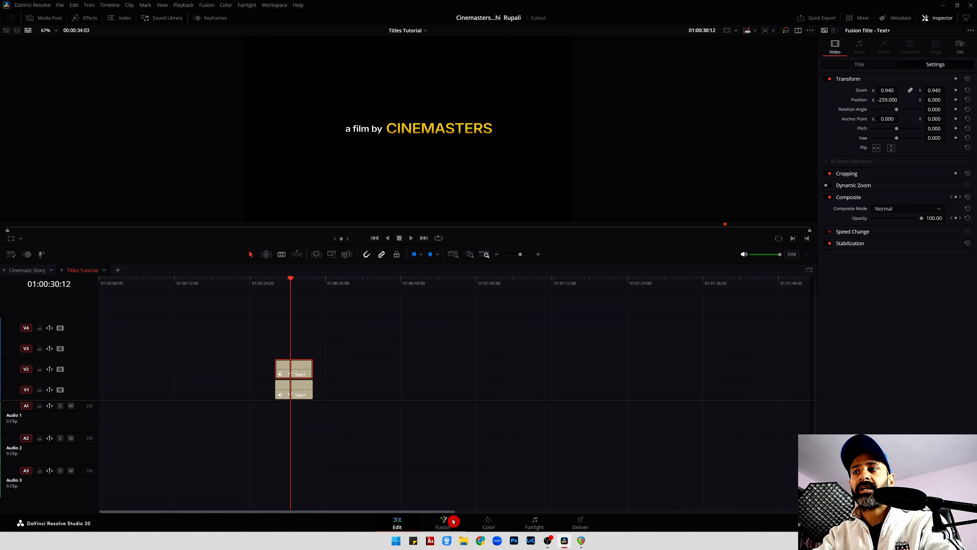
Step: Examine the selected Text+ clip's Follower timing in Fusion, and play back the finished title on the Edit timeline
{"action": "left_click", "coordinate": [443, 522]}
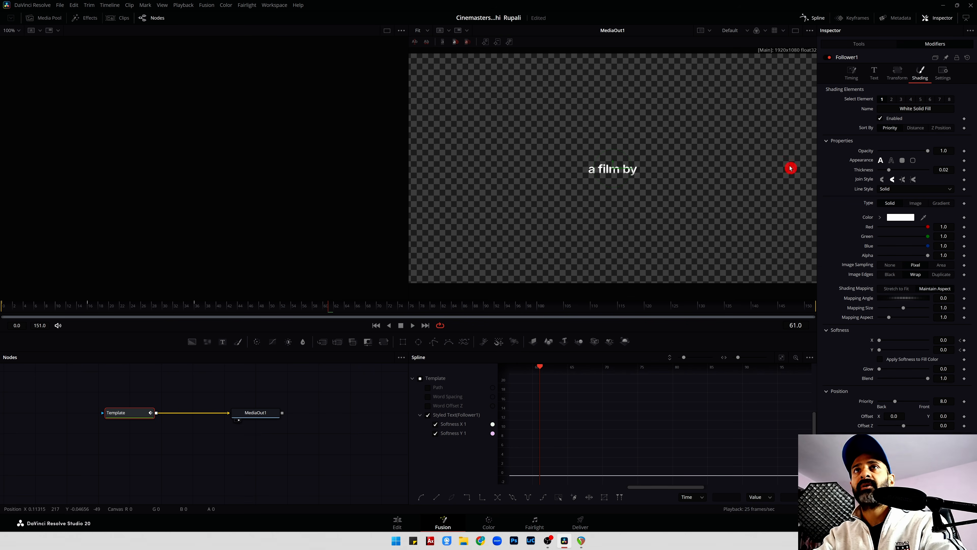
{"action": "left_click", "coordinate": [852, 73]}
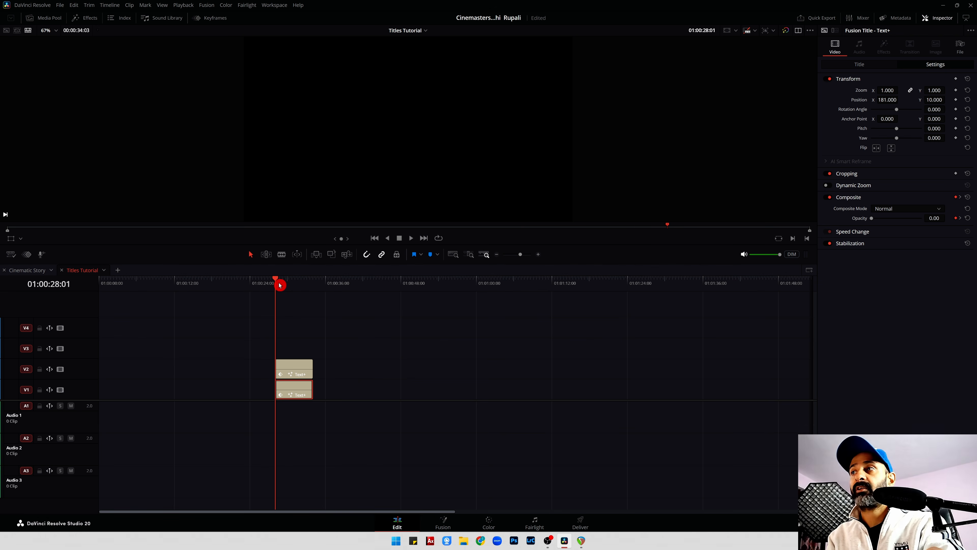
{"action": "key", "text": "space"}
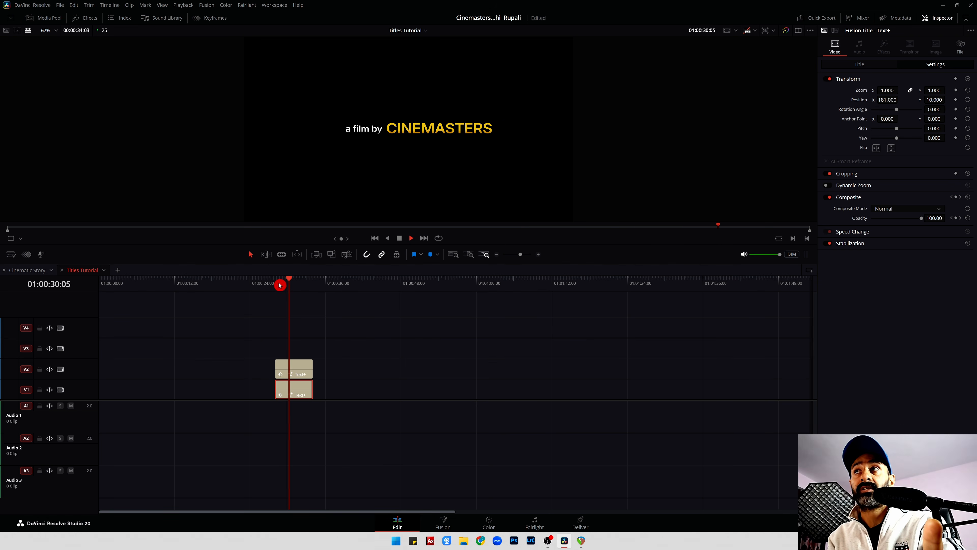
{"action": "key", "text": "space"}
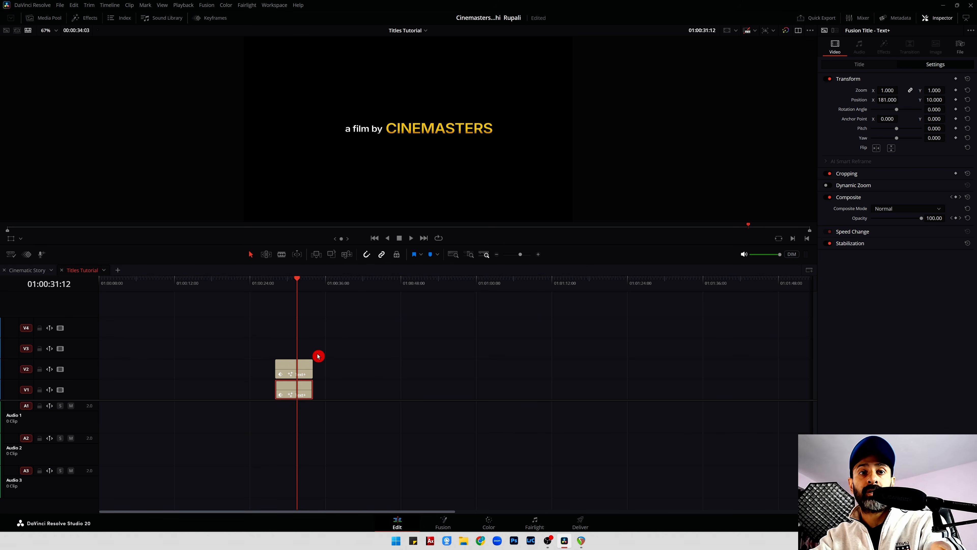
Step: Play back the finished "a film by CINEMASTERS" title from the start of its Text+ clips
{"action": "left_click", "coordinate": [275, 286]}
{"action": "key", "text": "space"}
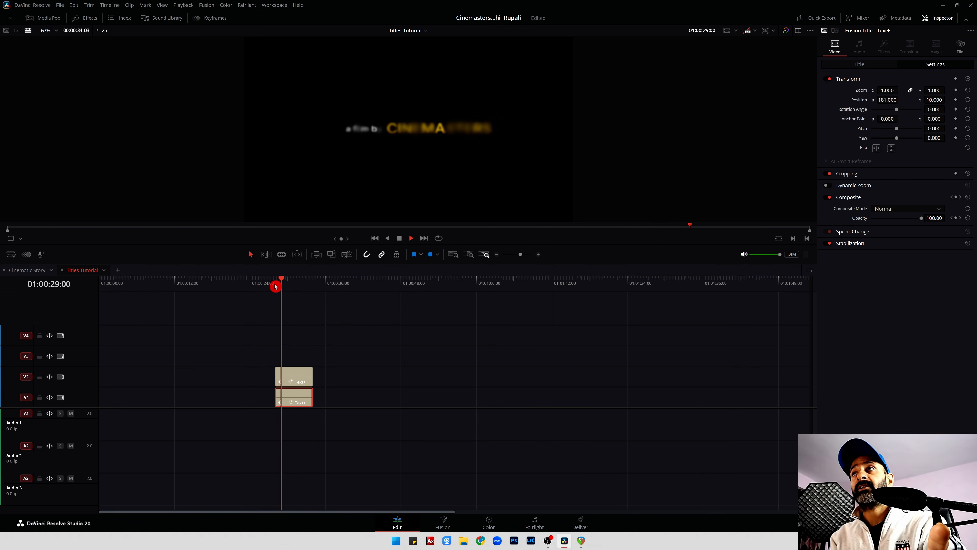
{"action": "key", "text": "space"}
Step: Combine the two Text+ clips on V1 and V2 into a compound clip named "Title"
{"action": "left_click_drag", "start_coordinate": [333, 398], "coordinate": [292, 377]}
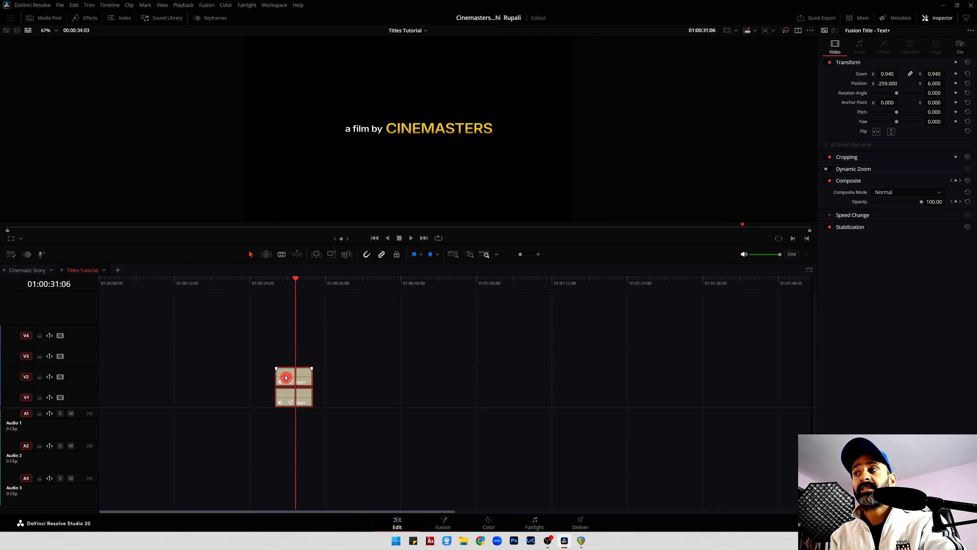
{"action": "right_click", "coordinate": [286, 376]}
{"action": "left_click", "coordinate": [323, 380]}
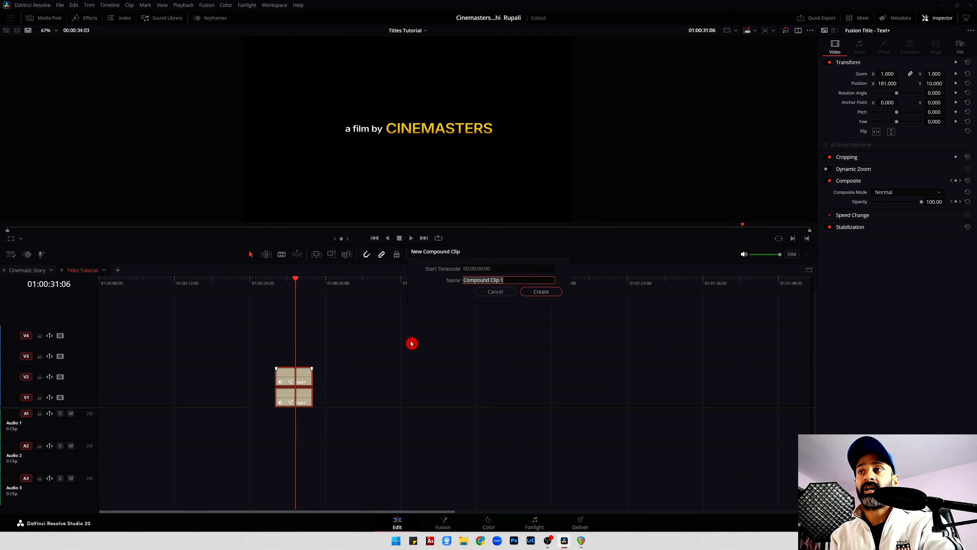
{"action": "type", "text": "Title"}
{"action": "key", "text": "Return"}
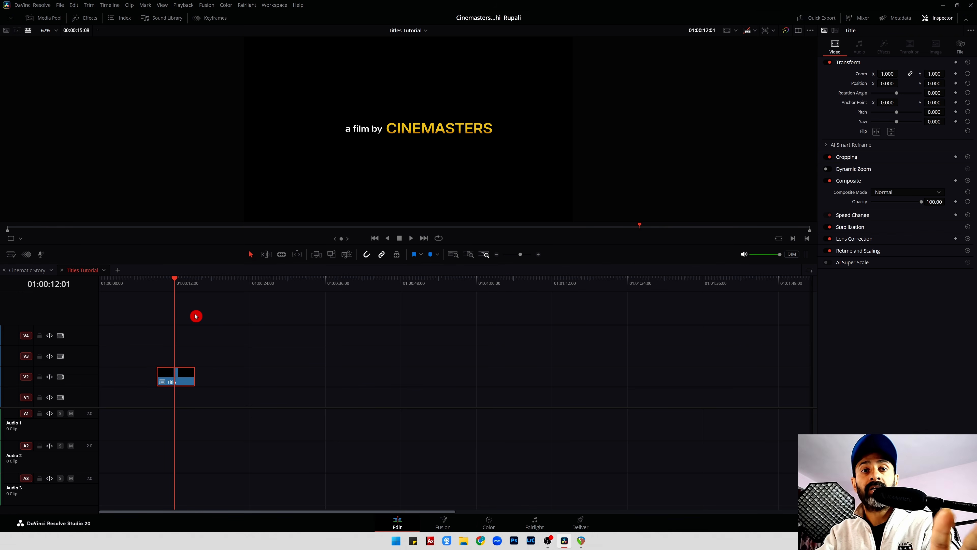
Step: Decompose the Title compound clip in place using clips only, select each of its Text+ clips, and undo the decomposition
{"action": "right_click", "coordinate": [181, 379]}
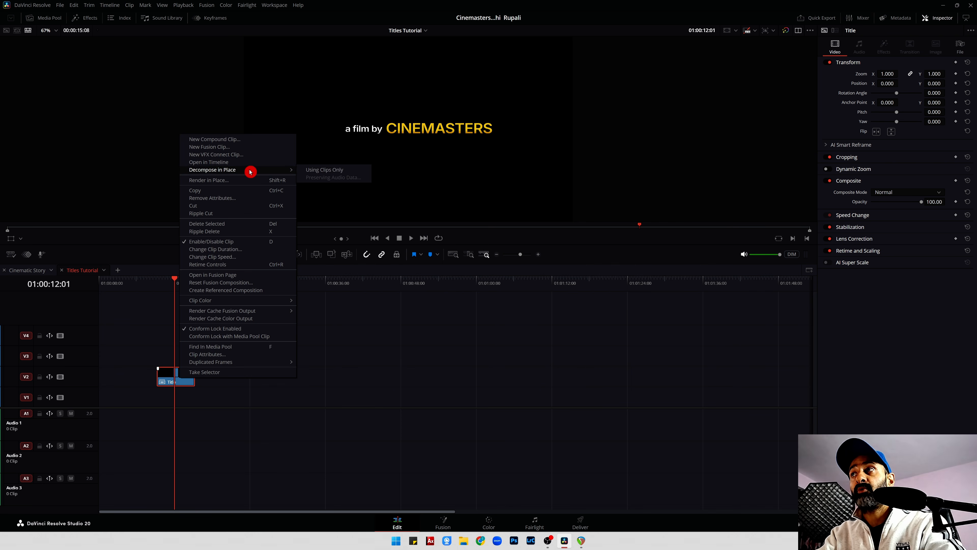
{"action": "left_click", "coordinate": [343, 168]}
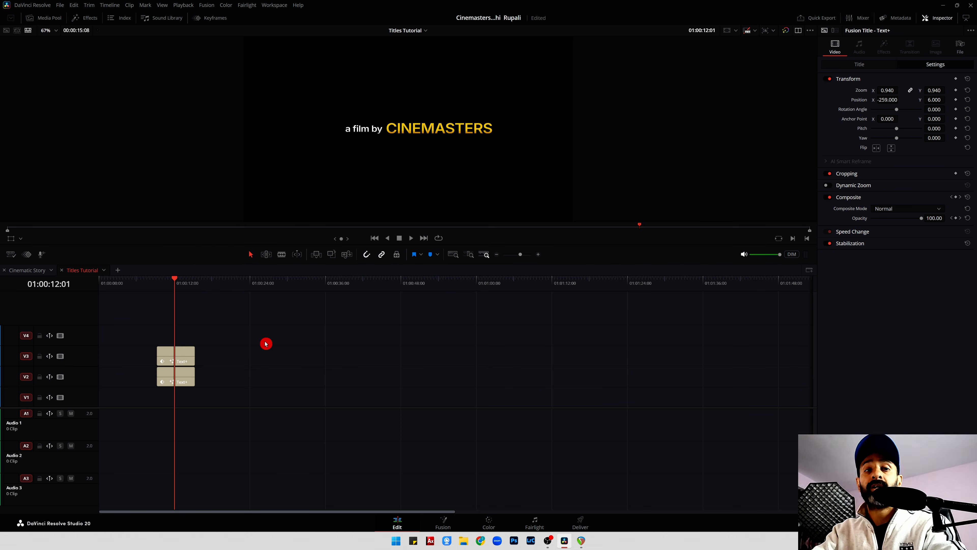
{"action": "left_click", "coordinate": [169, 359]}
{"action": "left_click", "coordinate": [168, 281]}
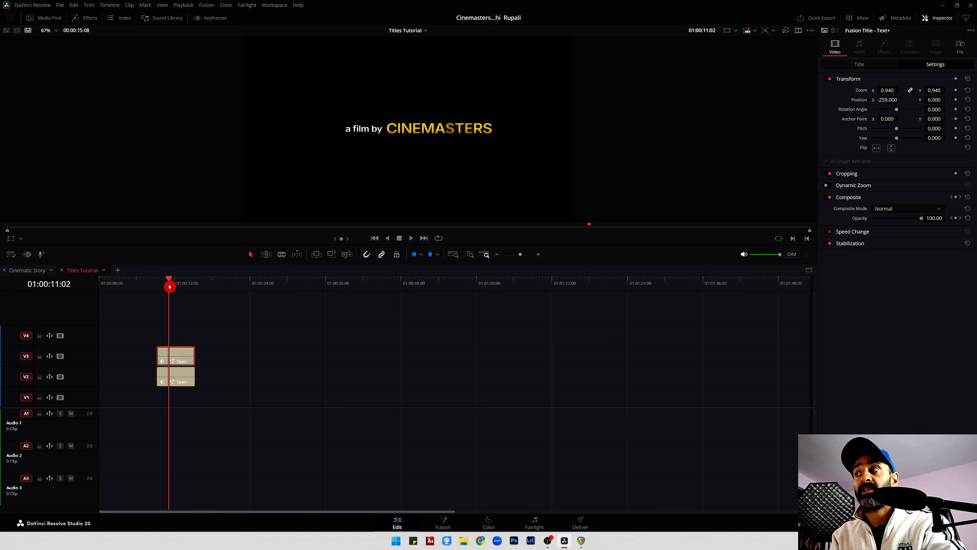
{"action": "left_click", "coordinate": [178, 374]}
{"action": "left_click", "coordinate": [180, 353]}
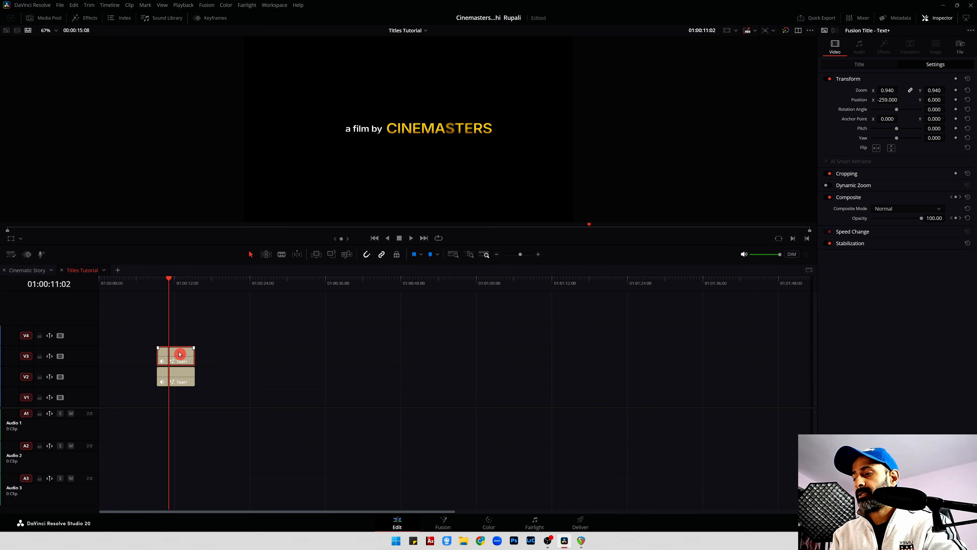
{"action": "key", "text": "ctrl+shift+z"}
Step: Select the Title compound clip and the drone clip beneath it, and scrub through the title over the footage
{"action": "left_click", "coordinate": [182, 286]}
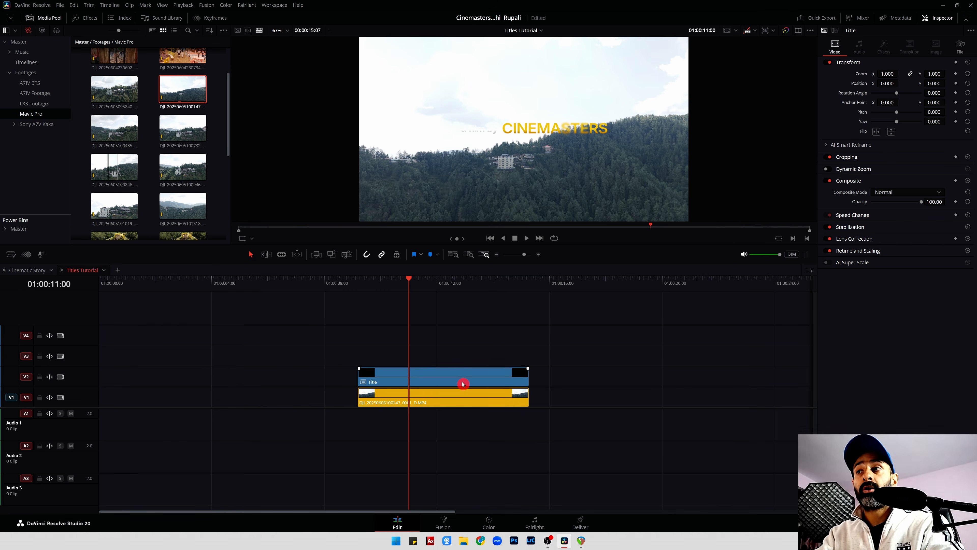
{"action": "left_click", "coordinate": [443, 382]}
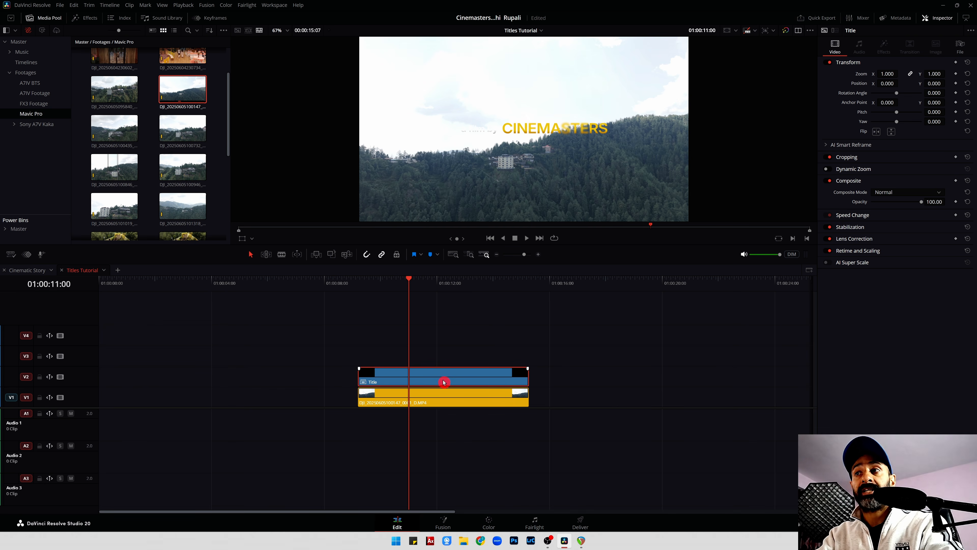
{"action": "left_click", "coordinate": [443, 403]}
{"action": "left_click_drag", "start_coordinate": [444, 403], "coordinate": [445, 356]}
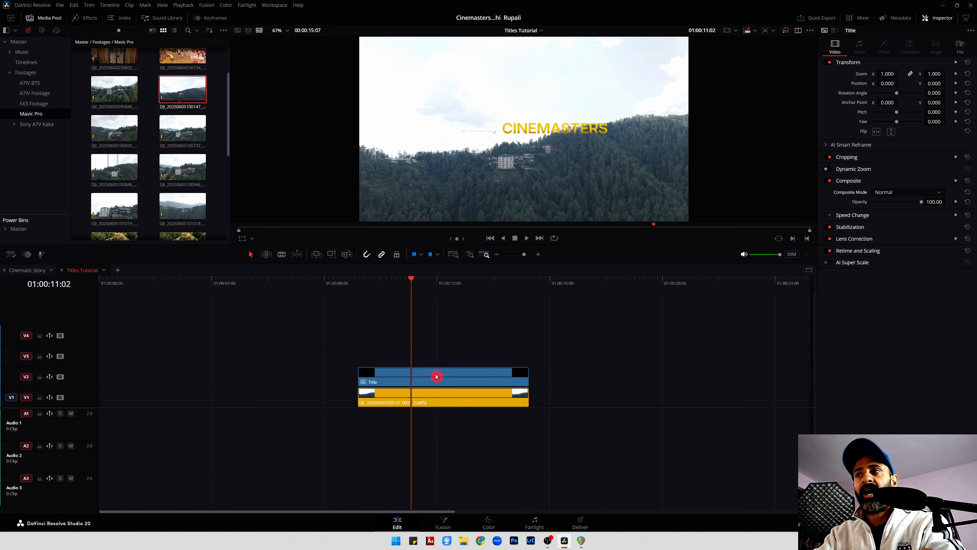
{"action": "left_click", "coordinate": [430, 397]}
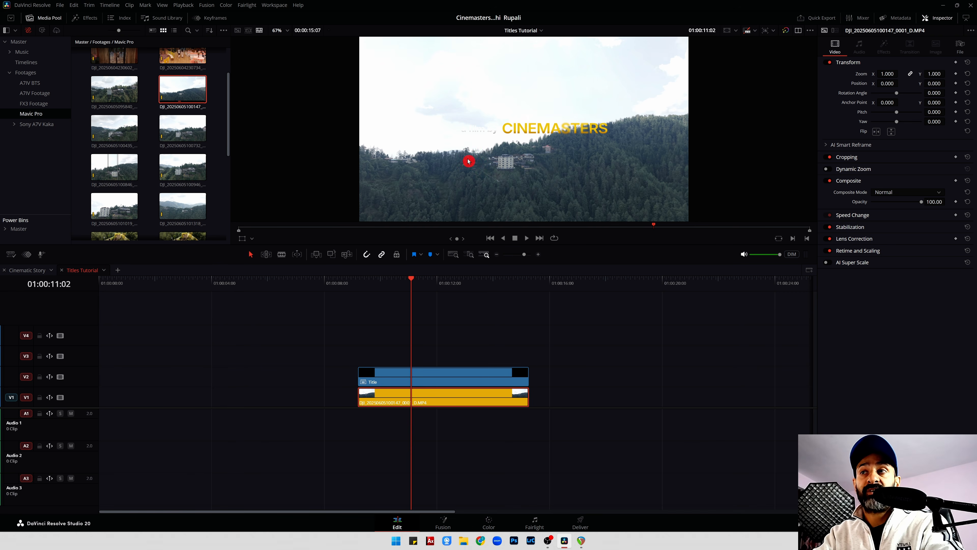
{"action": "left_click_drag", "start_coordinate": [411, 280], "coordinate": [436, 282]}
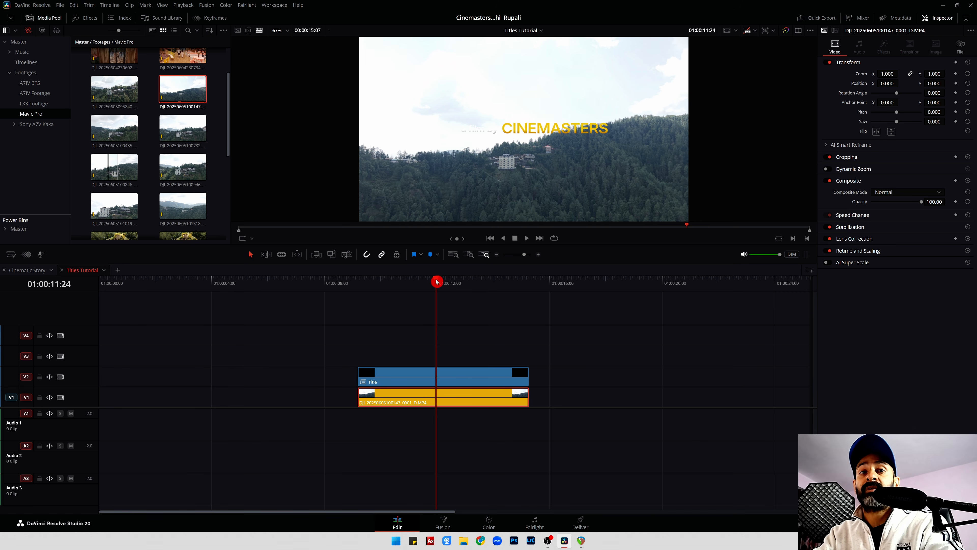
Step: Lower the Title compound clip to Position Y -421 over the dark hillside and play it back from the start
{"action": "left_click", "coordinate": [439, 380]}
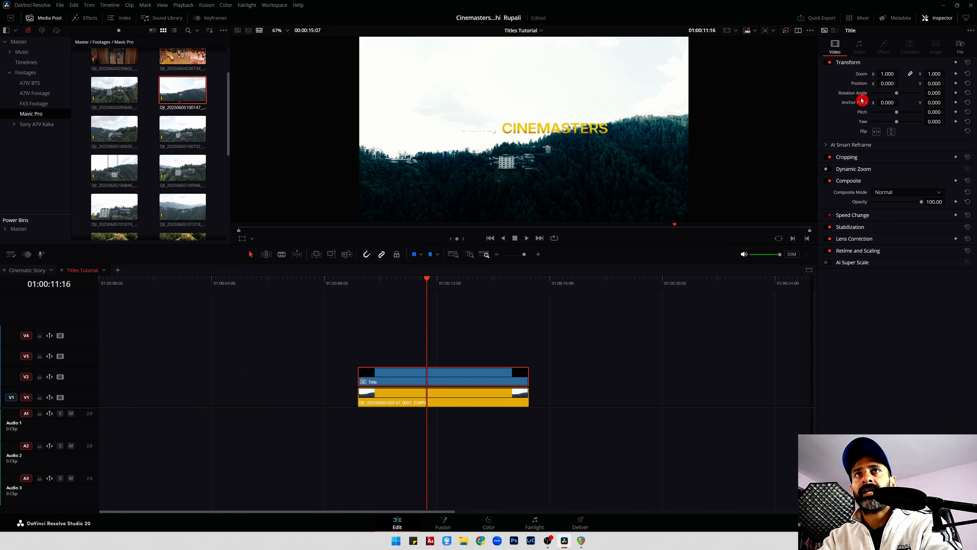
{"action": "left_click_drag", "start_coordinate": [937, 83], "coordinate": [923, 116]}
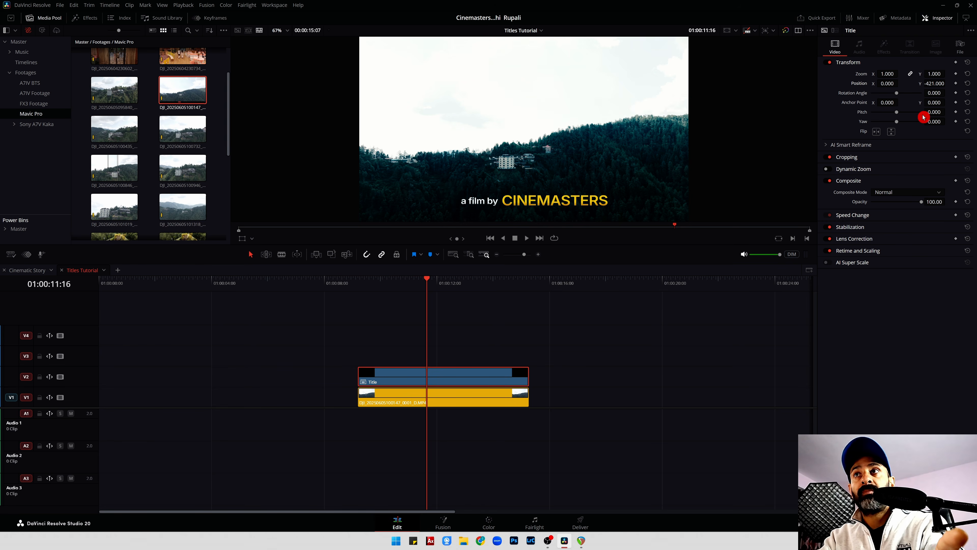
{"action": "left_click", "coordinate": [361, 284]}
{"action": "key", "text": "space"}
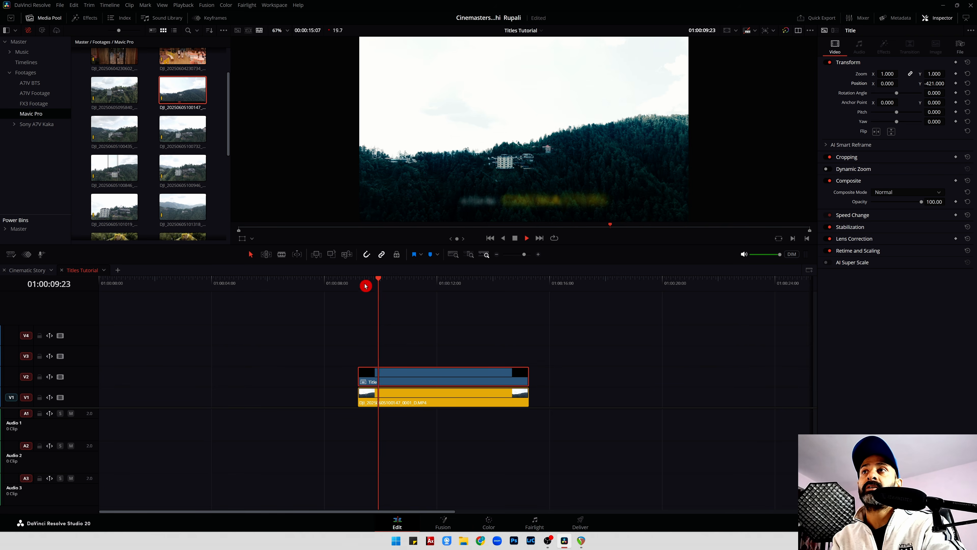
{"action": "key", "text": "space"}
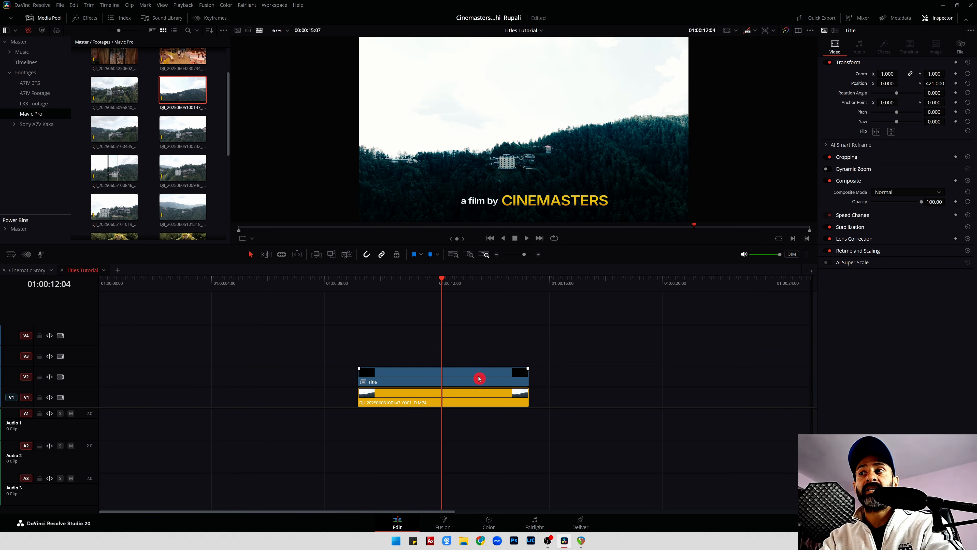
Step: Raise the Title compound clip to Position Y 123 over the sky and decompose it in place using clips only
{"action": "left_click", "coordinate": [470, 380]}
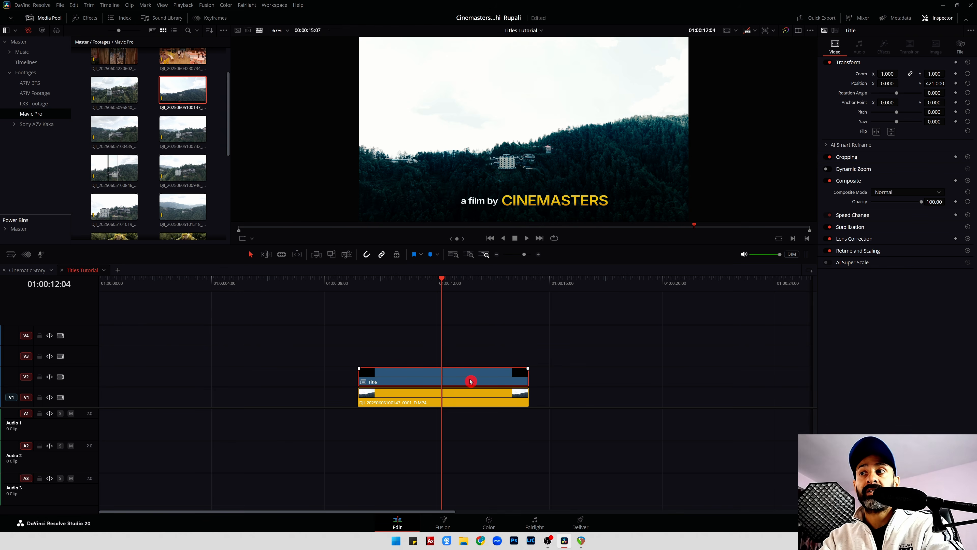
{"action": "mouse_move", "coordinate": [935, 83]}
{"action": "left_mouse_down"}
{"action": "mouse_move", "coordinate": [950, 82]}
{"action": "mouse_move", "coordinate": [931, 85]}
{"action": "left_mouse_up"}
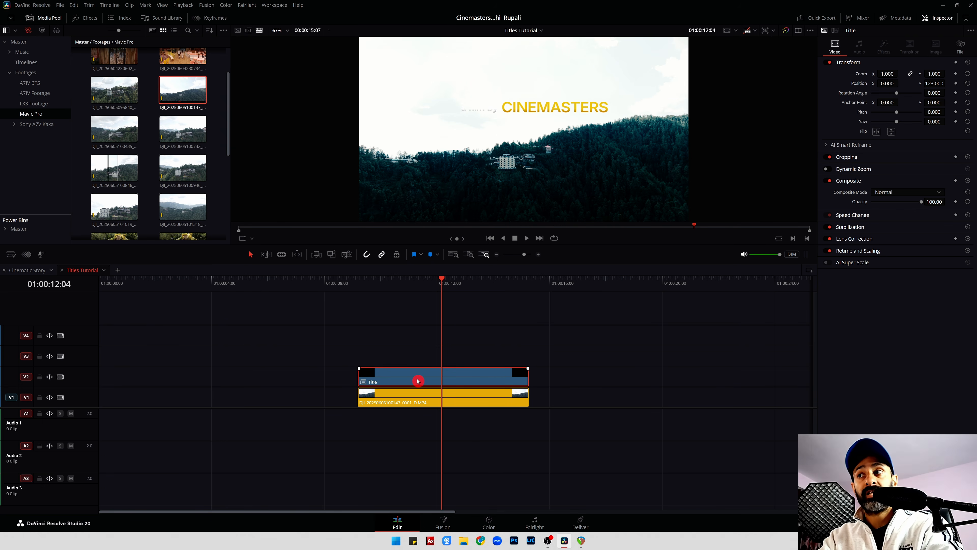
{"action": "right_click", "coordinate": [422, 378]}
{"action": "mouse_move", "coordinate": [508, 168]}
{"action": "left_click", "coordinate": [575, 169]}
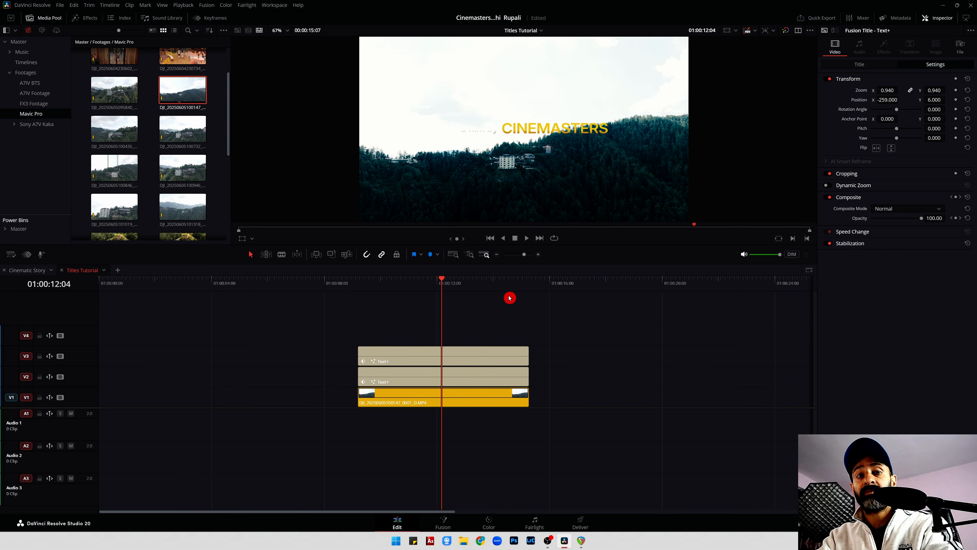
Step: Set the end stop of the "a film by" Text+ clip's shading gradient to black (#000000)
{"action": "left_click", "coordinate": [415, 350]}
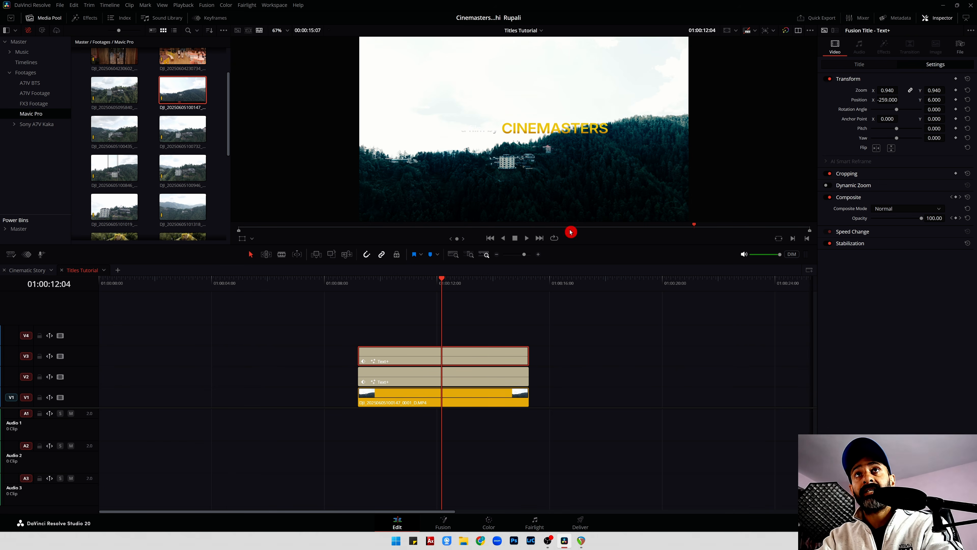
{"action": "left_click", "coordinate": [878, 64]}
{"action": "left_click", "coordinate": [908, 91]}
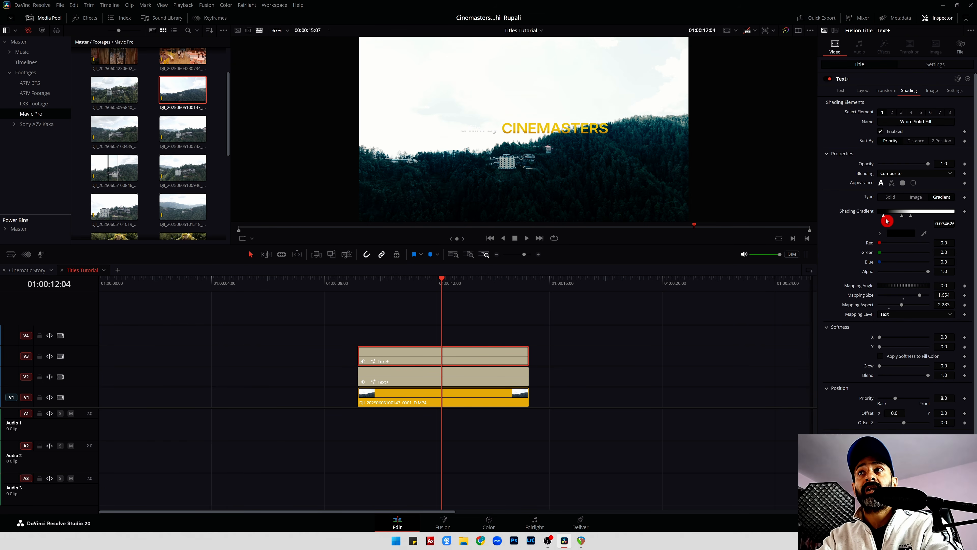
{"action": "left_click", "coordinate": [954, 214]}
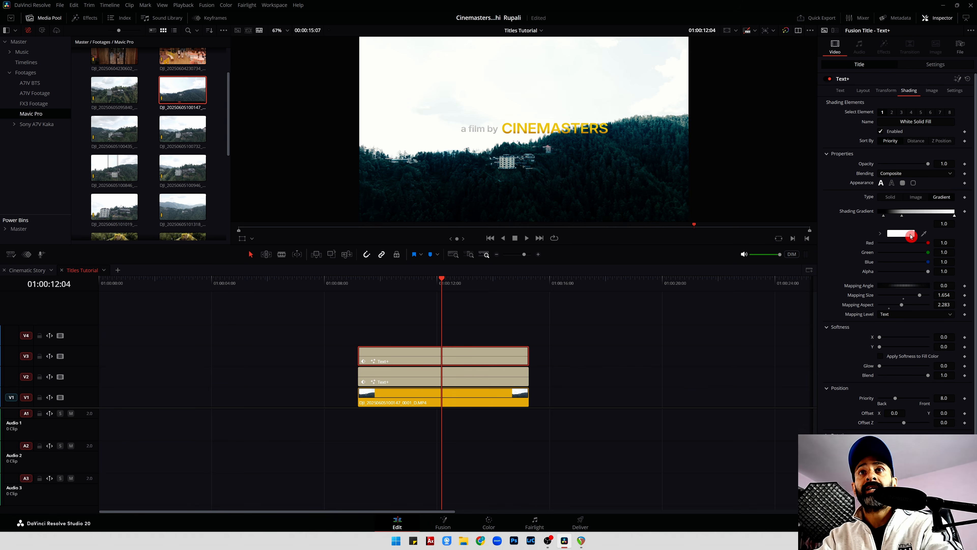
{"action": "left_click", "coordinate": [900, 234]}
{"action": "left_click_drag", "start_coordinate": [575, 239], "coordinate": [577, 286]}
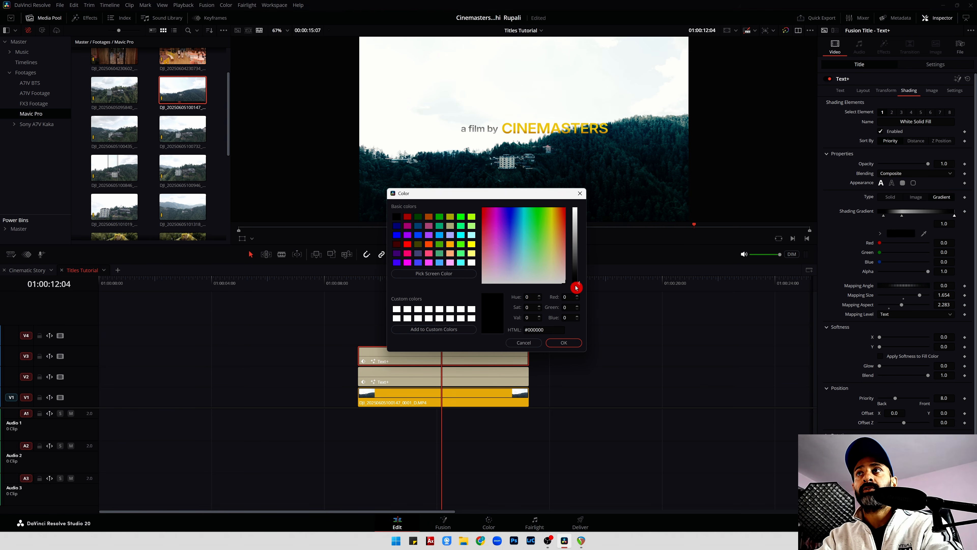
{"action": "left_click", "coordinate": [563, 342]}
Step: Darken the middle stop of the "a film by" shading gradient to a near-black grey of about 0.137 per channel
{"action": "left_click", "coordinate": [902, 216]}
{"action": "left_click", "coordinate": [901, 234]}
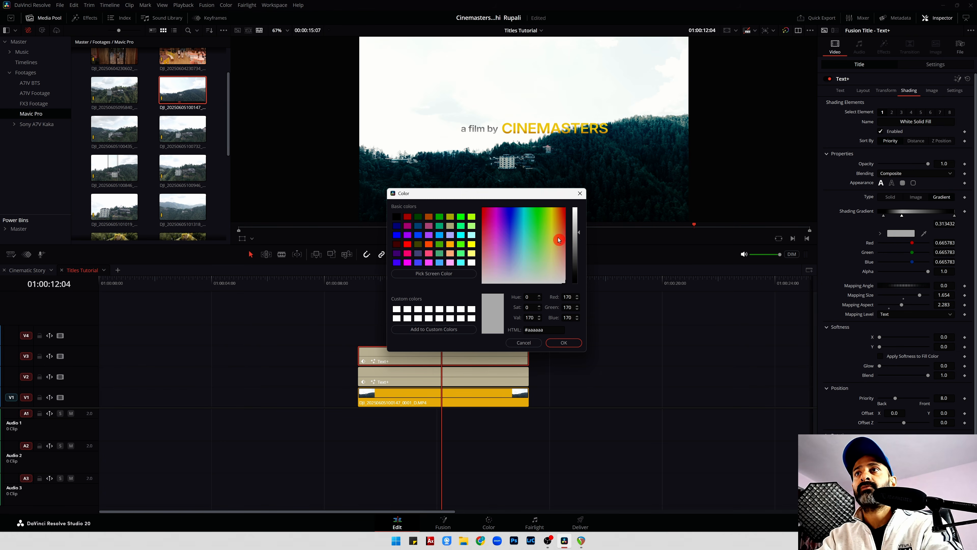
{"action": "left_click_drag", "start_coordinate": [581, 247], "coordinate": [575, 274]}
{"action": "left_click", "coordinate": [565, 342]}
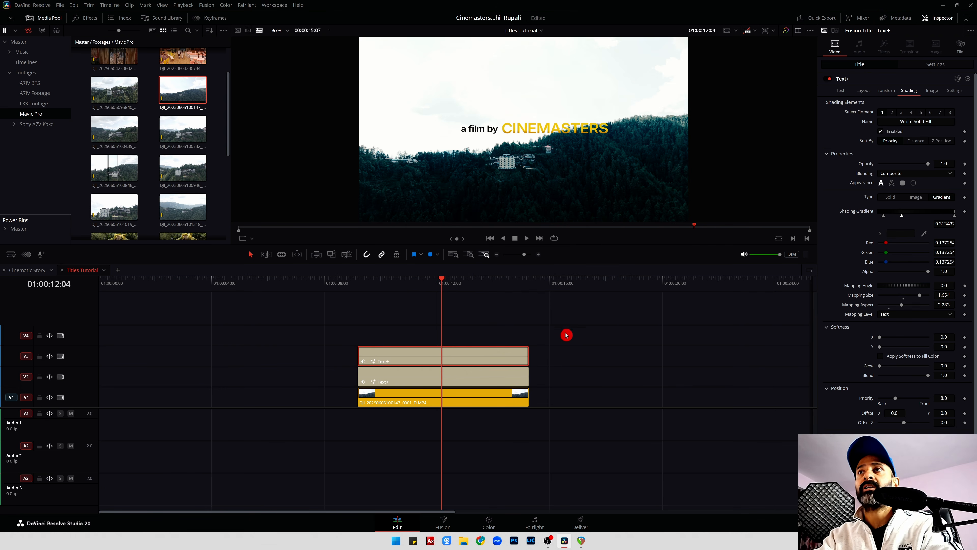
Step: Reset the shading gradient of the CINEMASTERS Text+ clip on V2 to turn its yellow lettering black
{"action": "left_click_drag", "start_coordinate": [441, 281], "coordinate": [469, 285]}
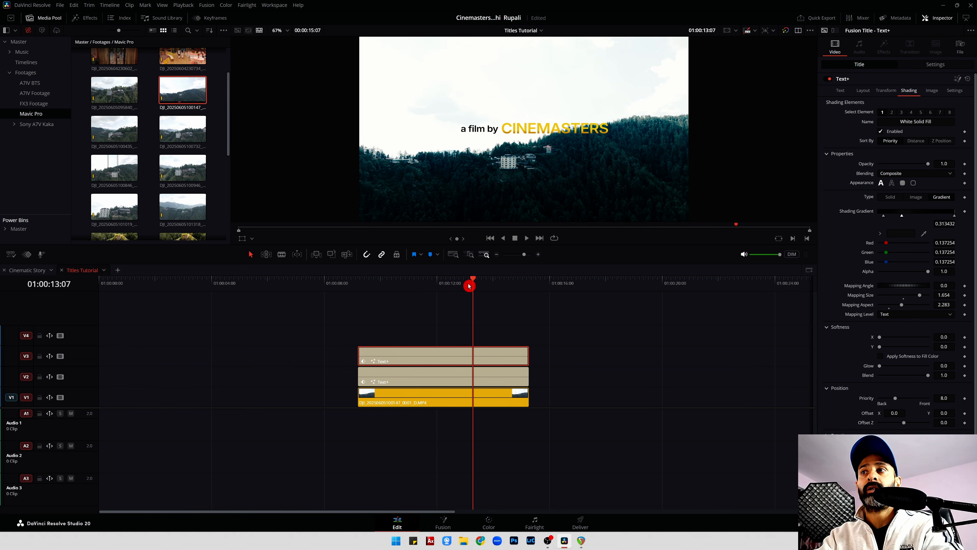
{"action": "left_click", "coordinate": [466, 372]}
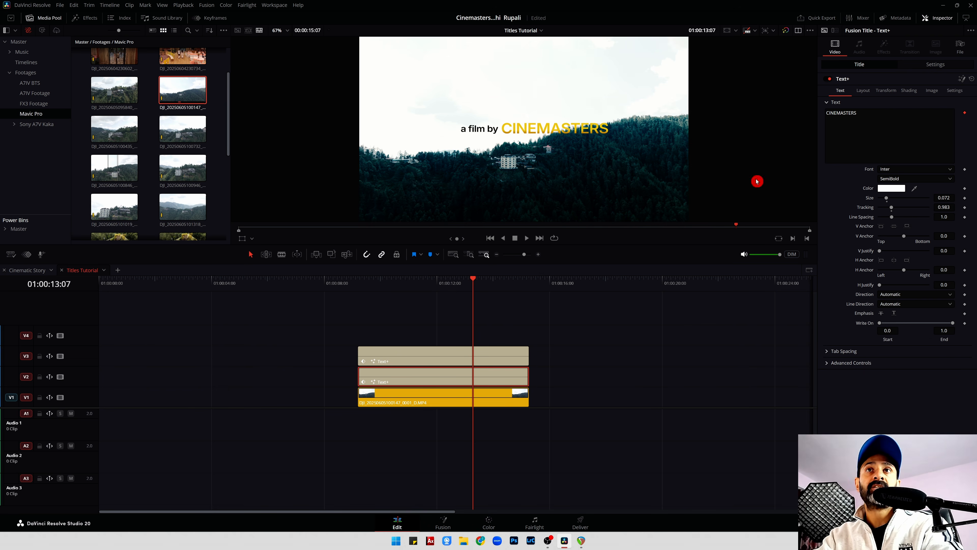
{"action": "left_click", "coordinate": [910, 91]}
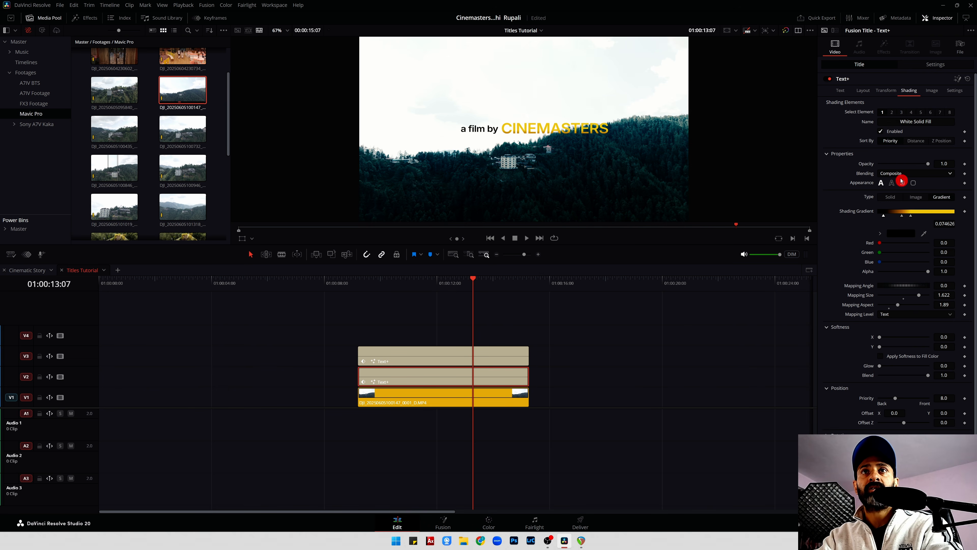
{"action": "double_click", "coordinate": [857, 214]}
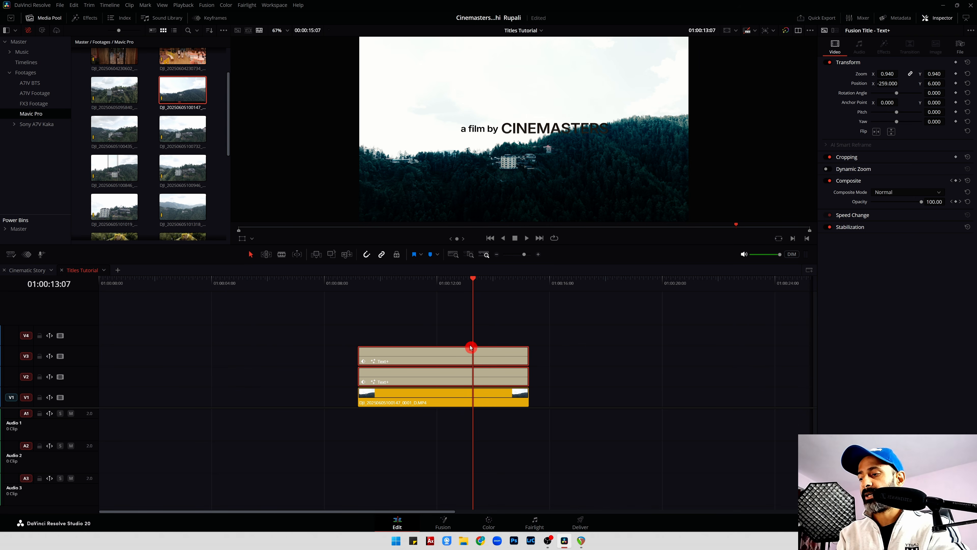
Step: Combine the two black Text+ clips on V2 and V3 into a compound clip named "Title Black"
{"action": "right_click", "coordinate": [445, 360]}
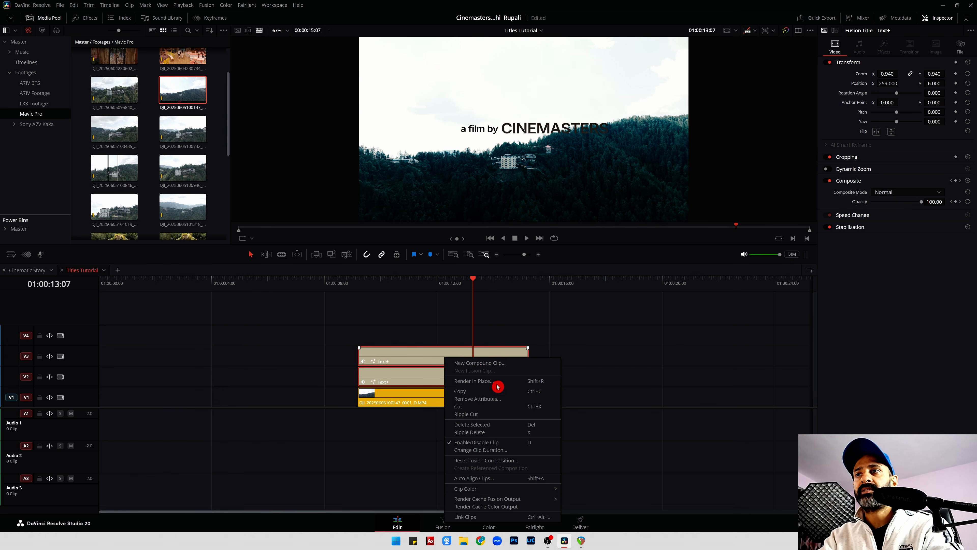
{"action": "left_click", "coordinate": [503, 363]}
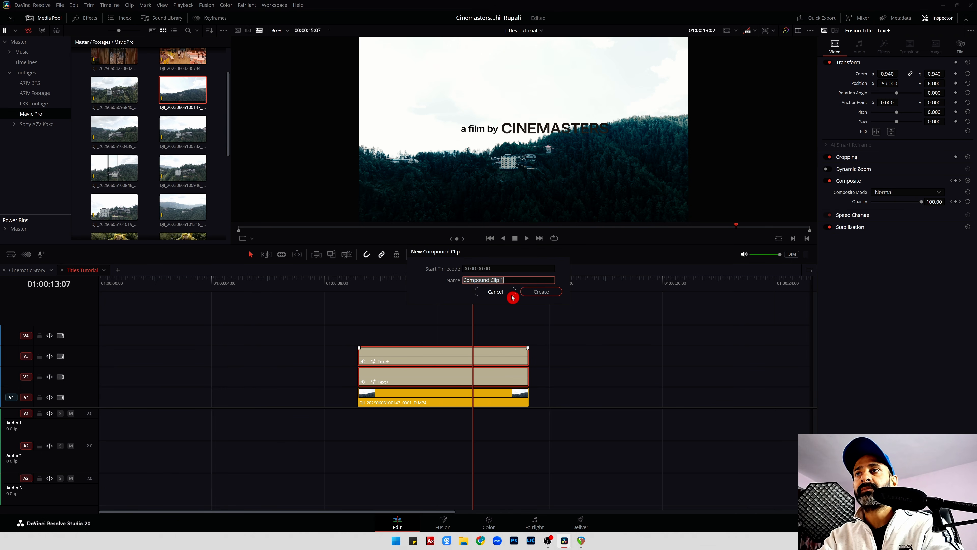
{"action": "type", "text": "Title Black"}
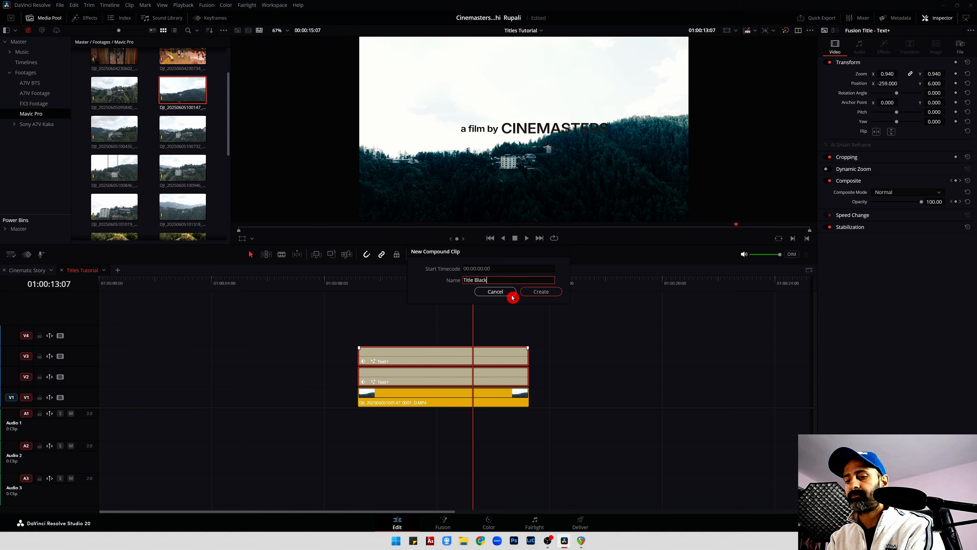
{"action": "key", "text": "Return"}
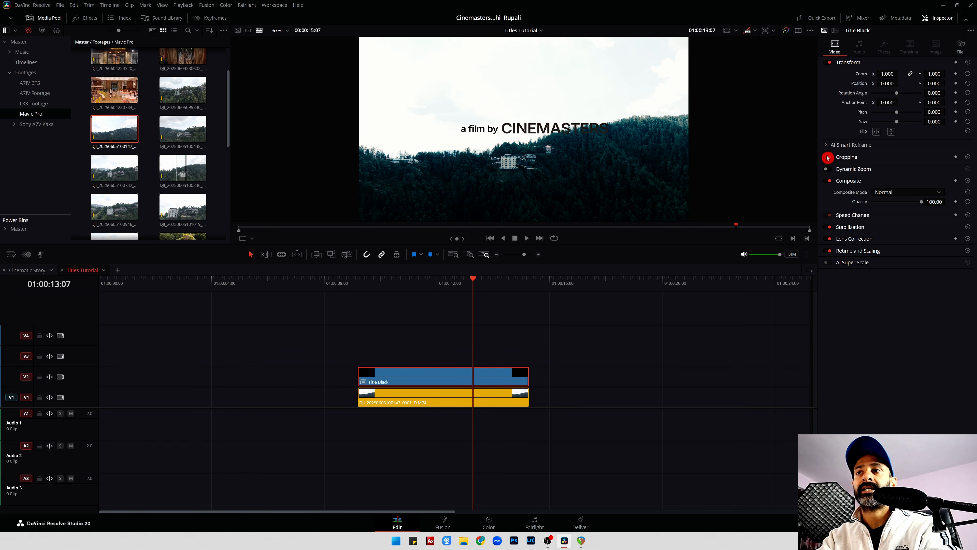
Step: Position the Title Black compound clip at X -47 and Y 104 over the sky and play it back
{"action": "left_click_drag", "start_coordinate": [934, 84], "coordinate": [786, 116]}
{"action": "left_click", "coordinate": [375, 283]}
{"action": "key", "text": "space"}
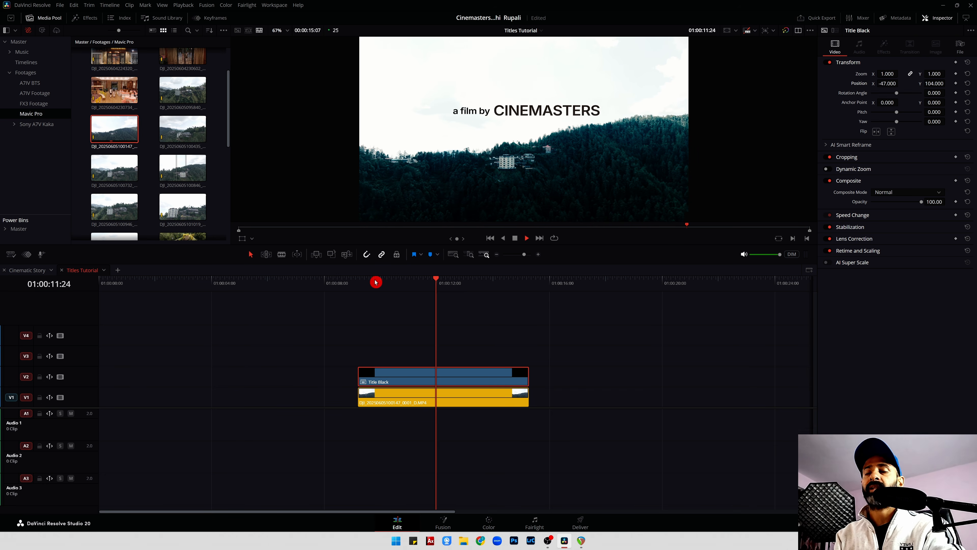
Step: Lower the opacity of the A7IV Clip 150 (44) footage beneath the title to 74.05 and play it back
{"action": "key", "text": "space"}
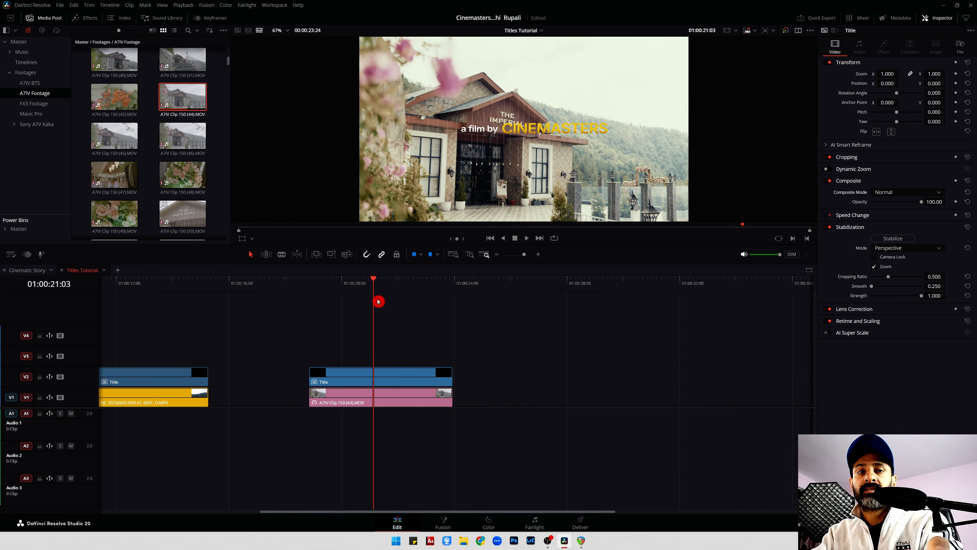
{"action": "left_click", "coordinate": [357, 399]}
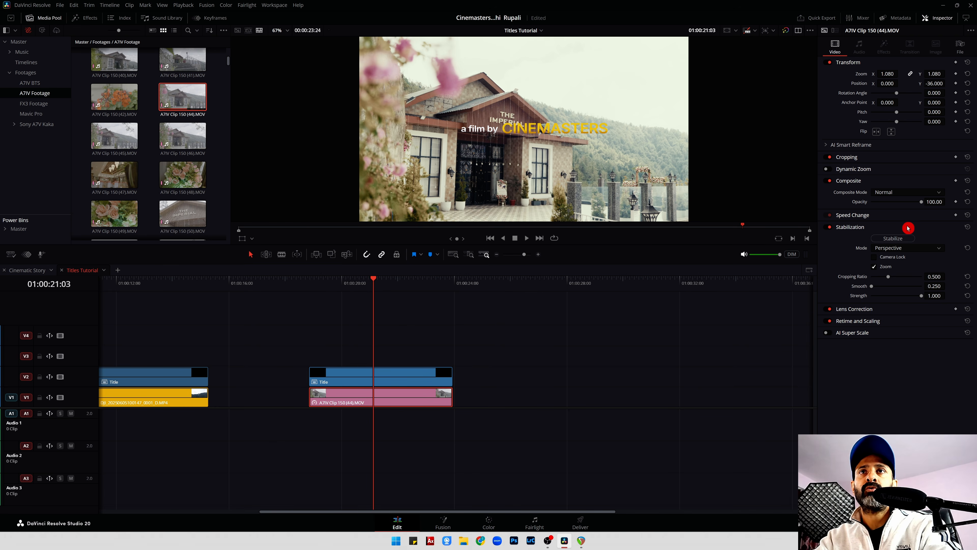
{"action": "left_click_drag", "start_coordinate": [921, 202], "coordinate": [899, 199]}
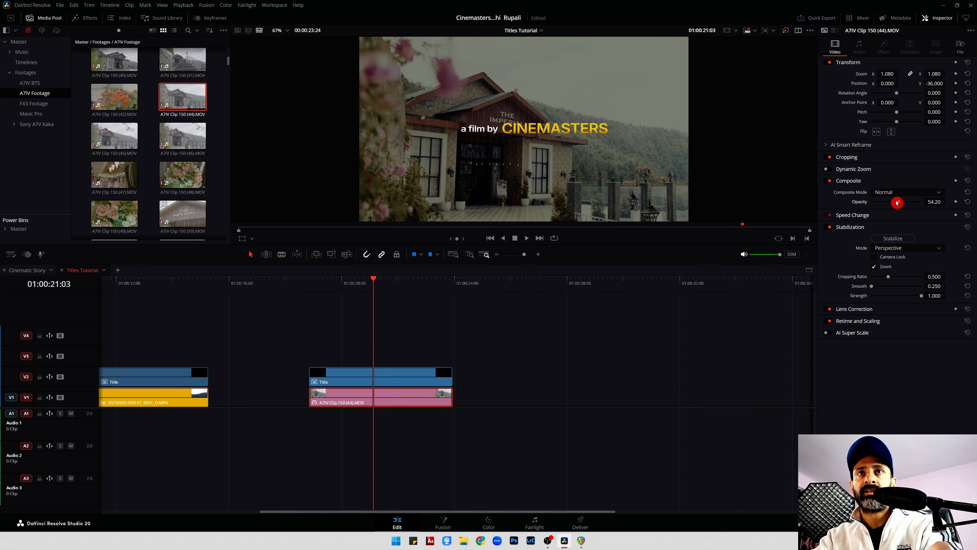
{"action": "mouse_move", "coordinate": [899, 203]}
{"action": "left_mouse_down"}
{"action": "mouse_move", "coordinate": [931, 202]}
{"action": "mouse_move", "coordinate": [897, 199]}
{"action": "mouse_move", "coordinate": [914, 195]}
{"action": "mouse_move", "coordinate": [904, 195]}
{"action": "left_mouse_up"}
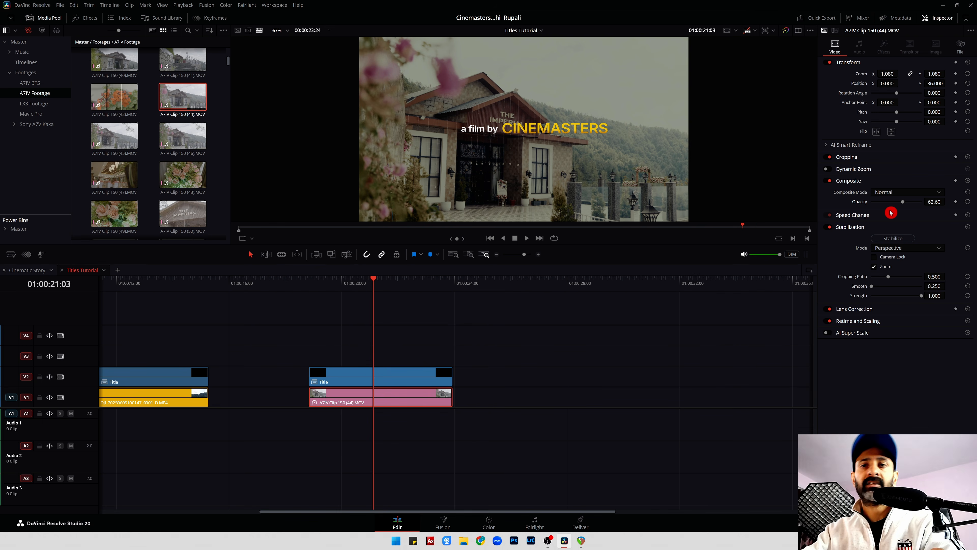
{"action": "mouse_move", "coordinate": [909, 207]}
{"action": "left_mouse_down"}
{"action": "mouse_move", "coordinate": [924, 203]}
{"action": "mouse_move", "coordinate": [908, 203]}
{"action": "left_mouse_up"}
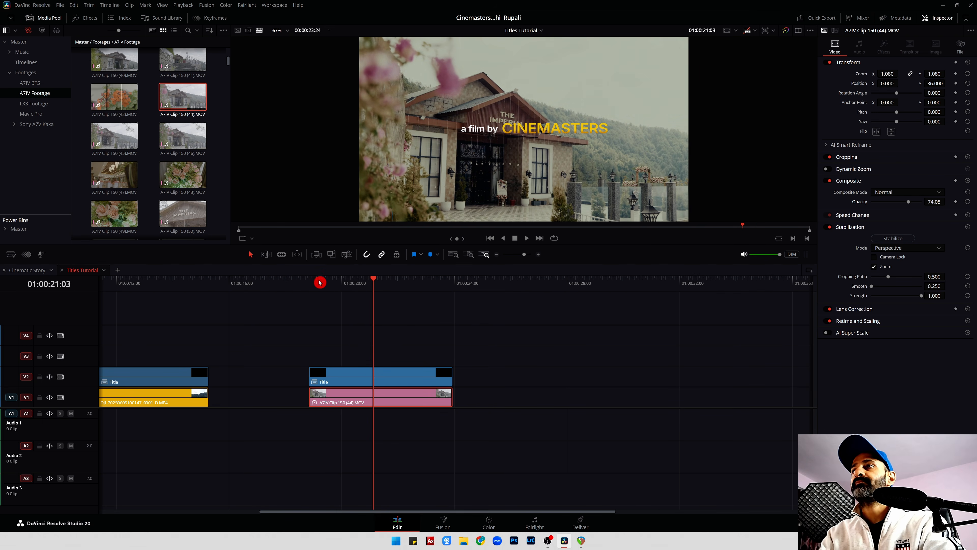
{"action": "left_click_drag", "start_coordinate": [319, 283], "coordinate": [310, 283]}
{"action": "key", "text": "space"}
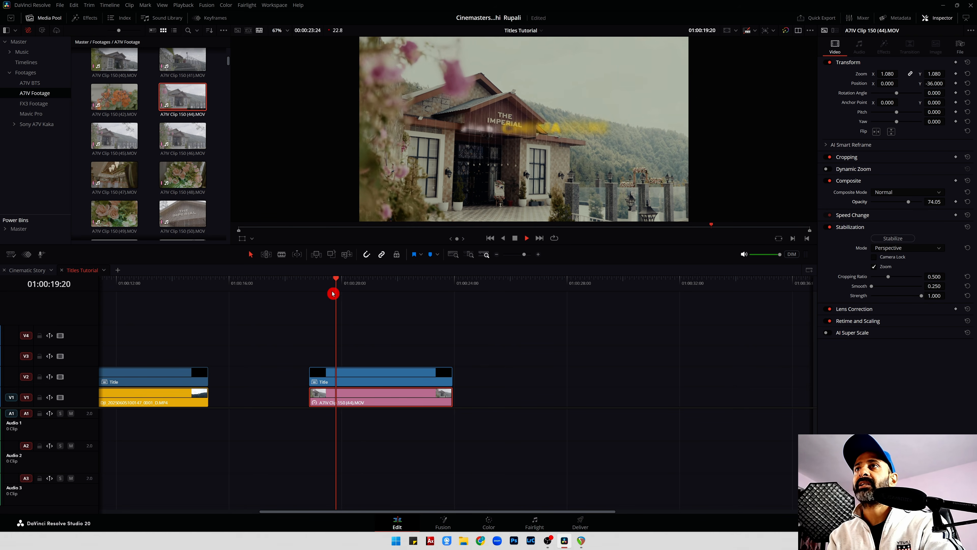
{"action": "key", "text": "space"}
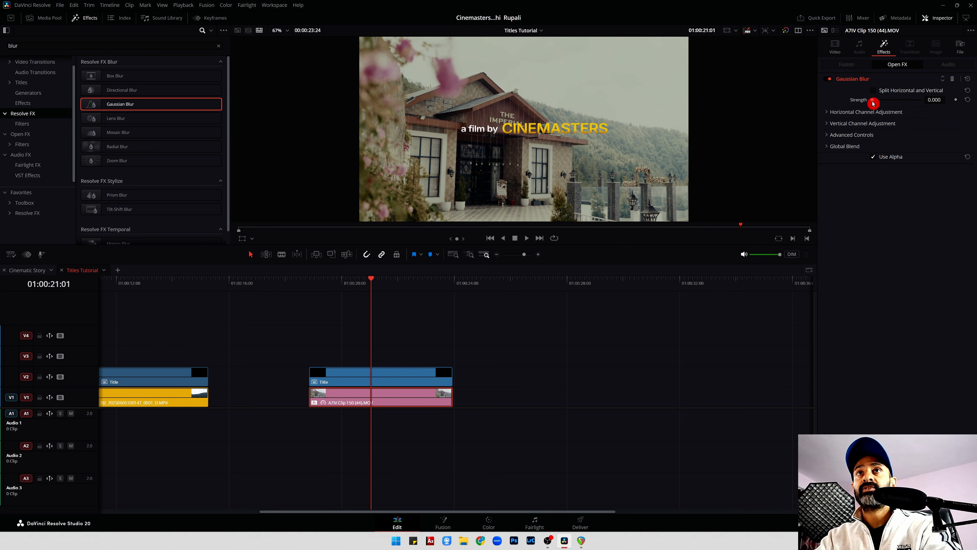
Step: Keyframe the Gaussian Blur strength of the A7IV Clip 150 (44) footage at 0.442 on its first frame
{"action": "mouse_move", "coordinate": [873, 101]}
{"action": "left_mouse_down"}
{"action": "mouse_move", "coordinate": [895, 102]}
{"action": "mouse_move", "coordinate": [867, 101]}
{"action": "left_mouse_up"}
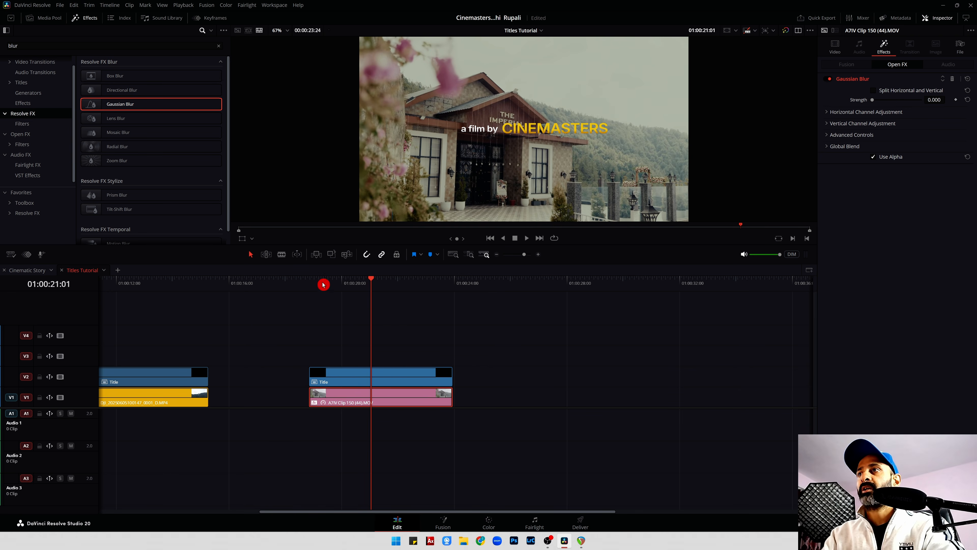
{"action": "left_click_drag", "start_coordinate": [322, 282], "coordinate": [314, 282]}
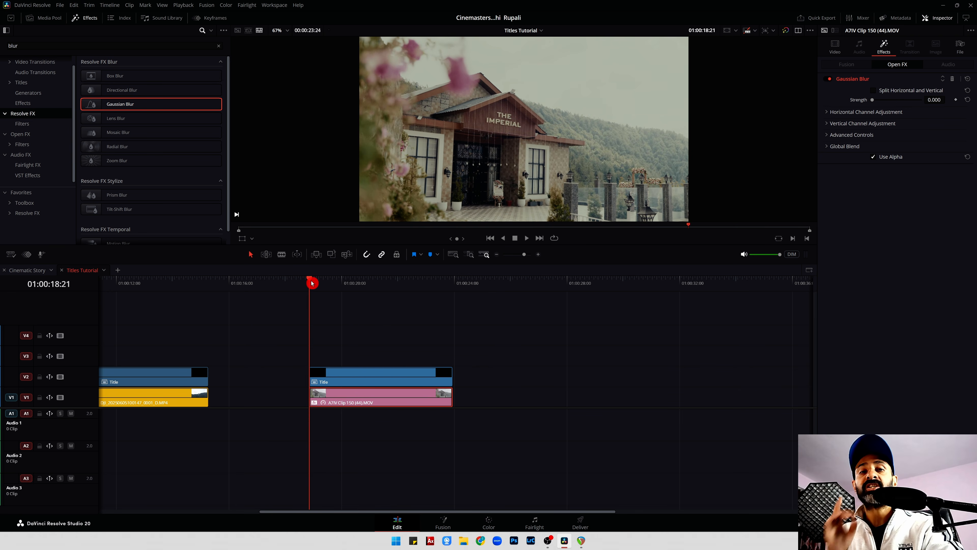
{"action": "left_click", "coordinate": [334, 394]}
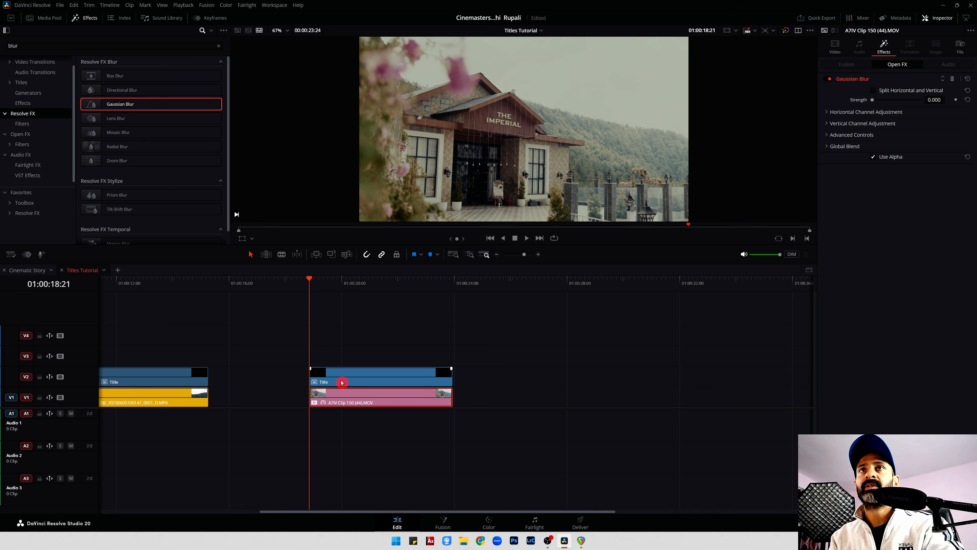
{"action": "left_click", "coordinate": [955, 100]}
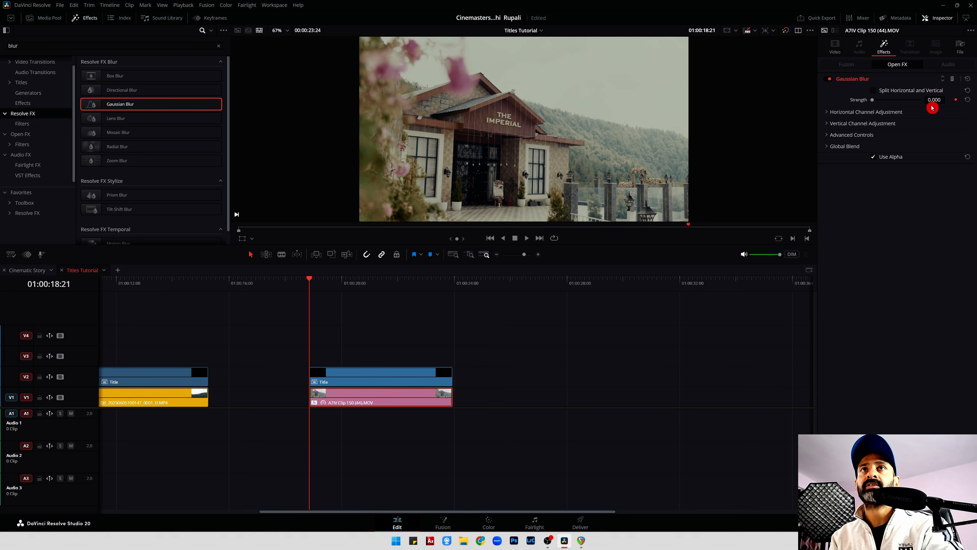
{"action": "left_click_drag", "start_coordinate": [879, 103], "coordinate": [895, 103]}
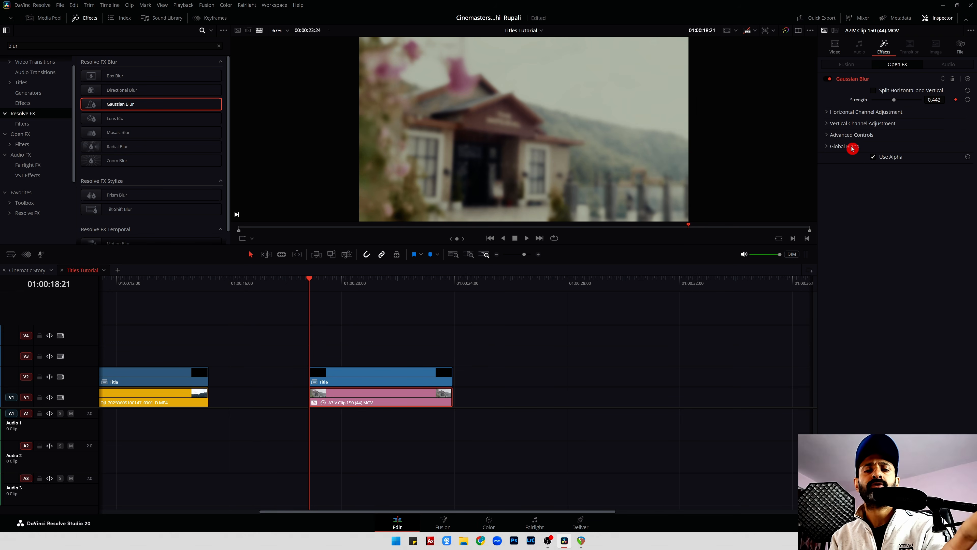
Step: Keyframe the footage's Gaussian Blur strength down to 0 on its last frame and play the blur animation back
{"action": "left_click", "coordinate": [452, 281]}
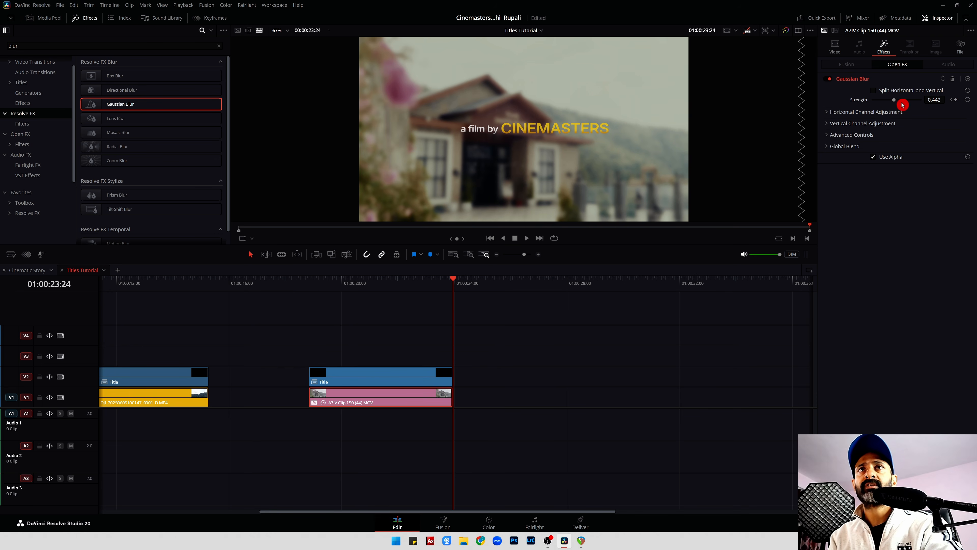
{"action": "left_click_drag", "start_coordinate": [896, 102], "coordinate": [792, 106]}
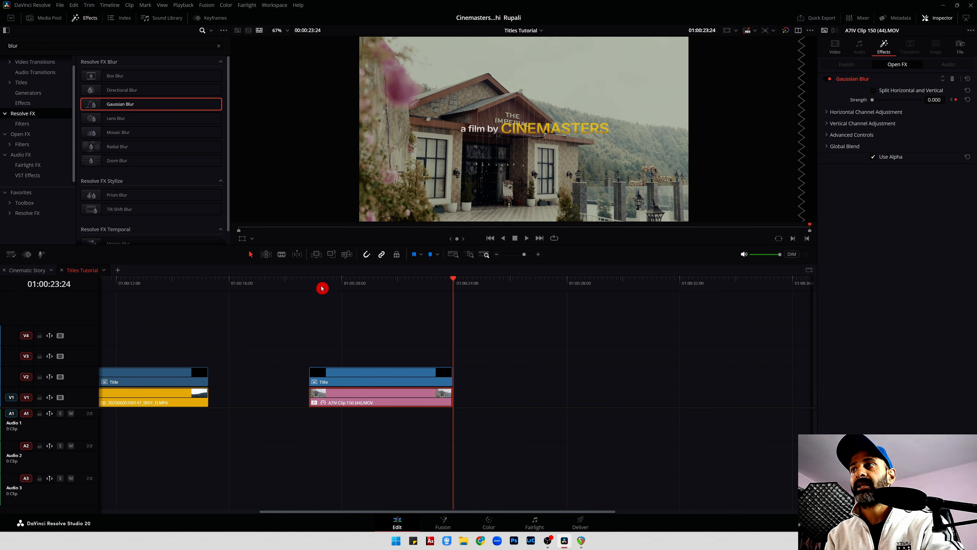
{"action": "left_click_drag", "start_coordinate": [315, 282], "coordinate": [313, 282]}
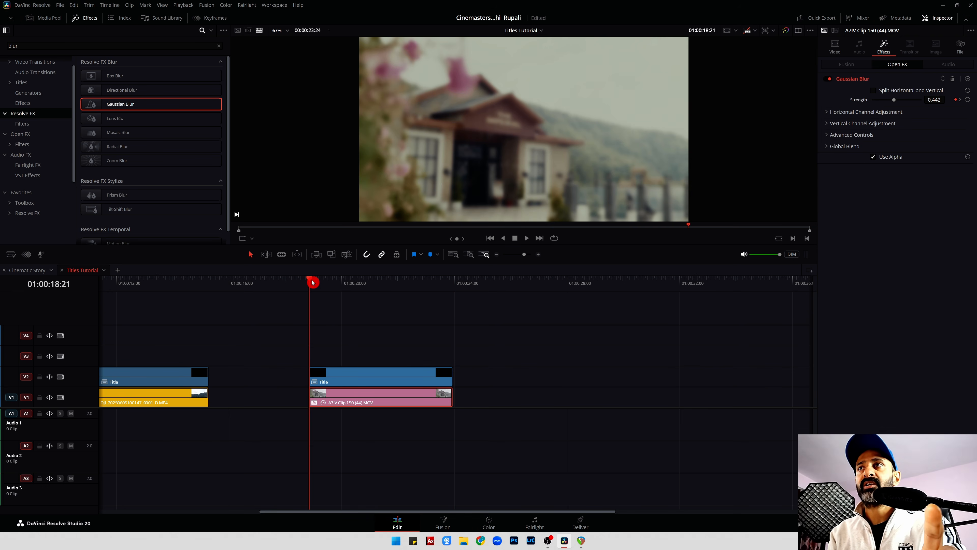
{"action": "key", "text": "space"}
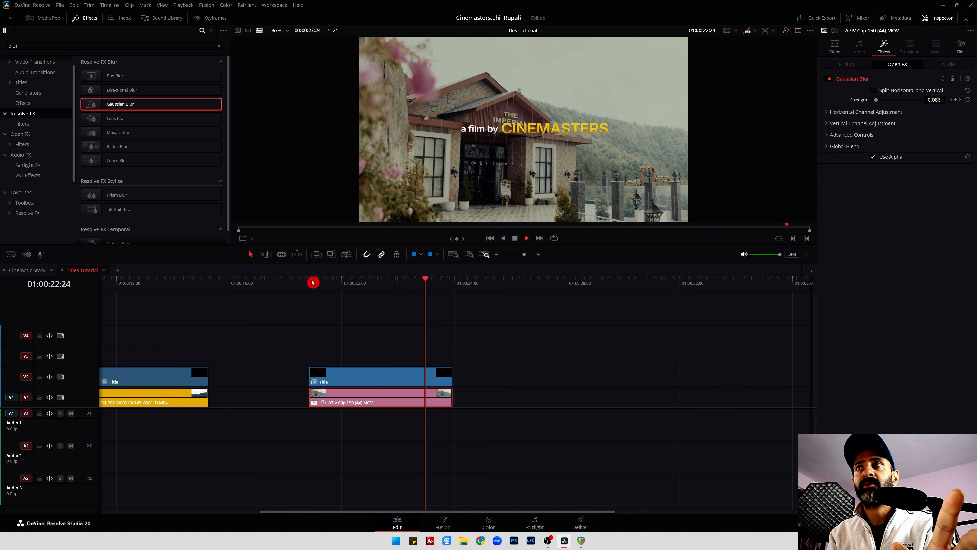
{"action": "key", "text": "space"}
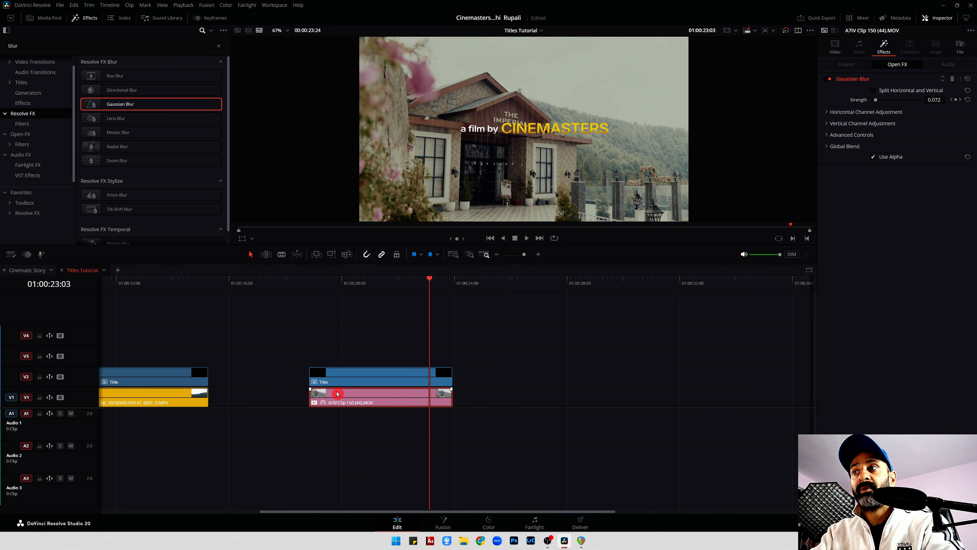
Step: Fine-tune the opacity of the A7IV Clip 150 (44) footage
{"action": "left_click", "coordinate": [835, 47]}
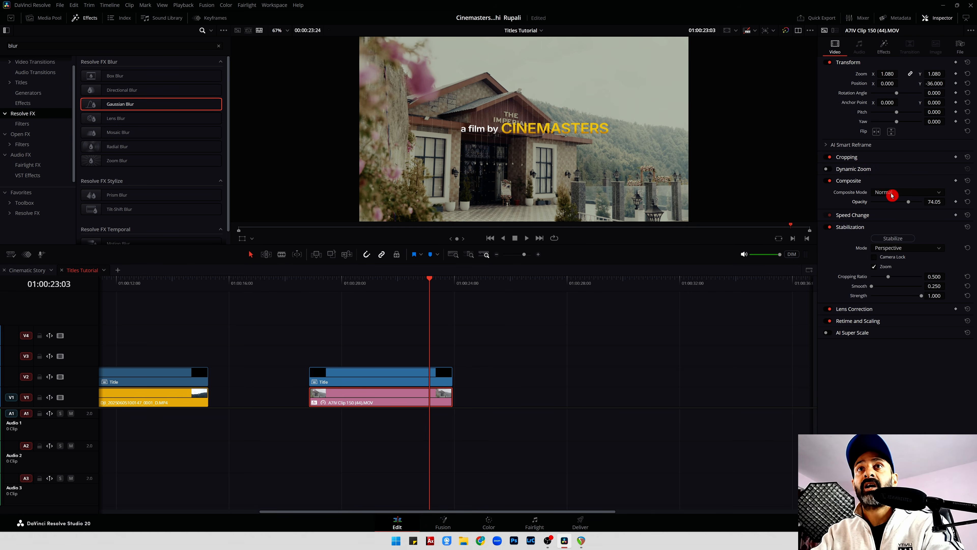
{"action": "mouse_move", "coordinate": [908, 202]}
{"action": "left_mouse_down"}
{"action": "mouse_move", "coordinate": [890, 201]}
{"action": "mouse_move", "coordinate": [922, 201]}
{"action": "mouse_move", "coordinate": [906, 202]}
{"action": "left_mouse_up"}
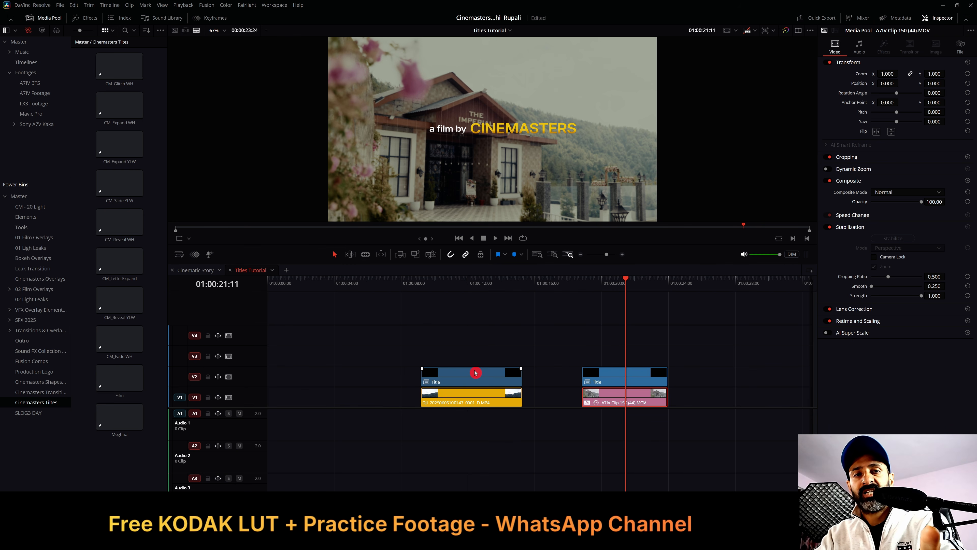
Step: Try to store the Title compound clip above the A7IV footage in the Cinemasters Tiltes power bin
{"action": "left_click_drag", "start_coordinate": [611, 286], "coordinate": [628, 285]}
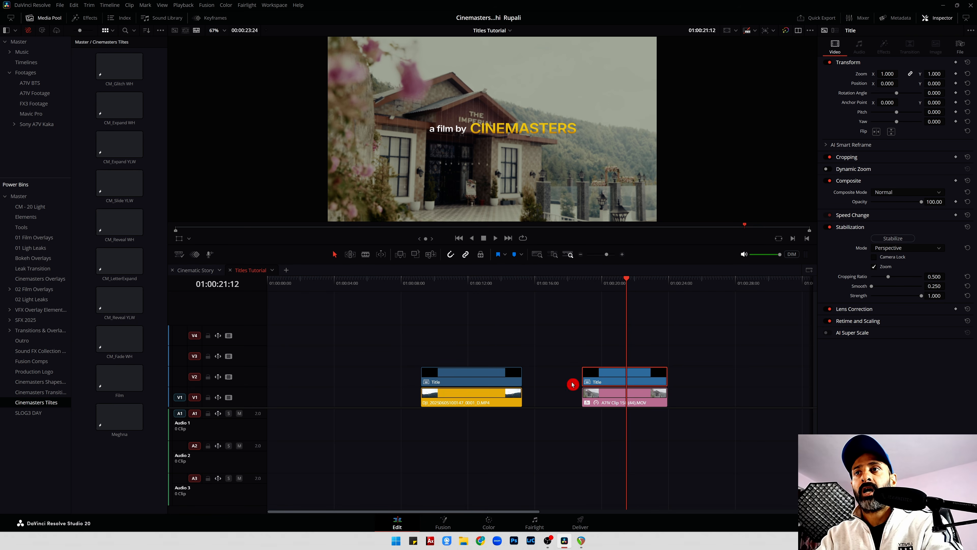
{"action": "left_click_drag", "start_coordinate": [605, 376], "coordinate": [119, 452]}
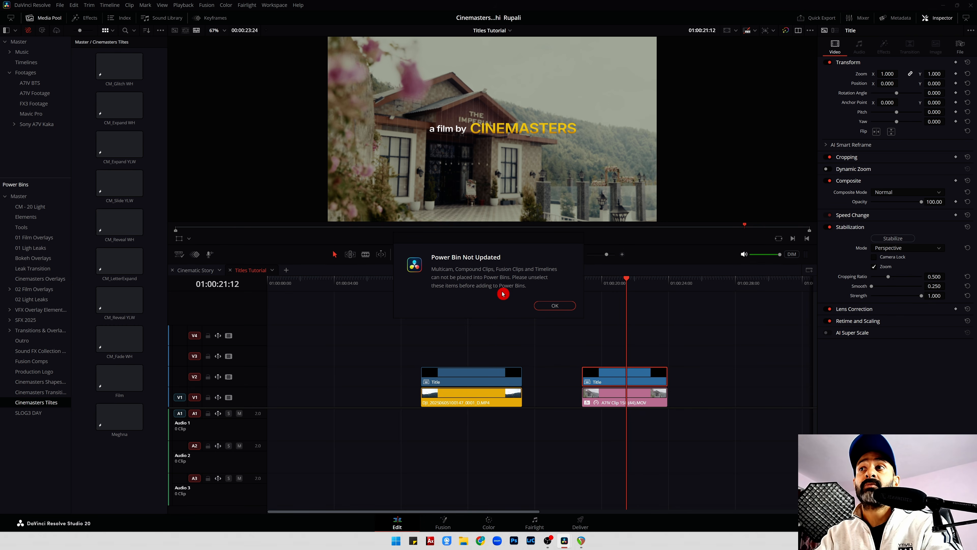
{"action": "key", "text": "Return"}
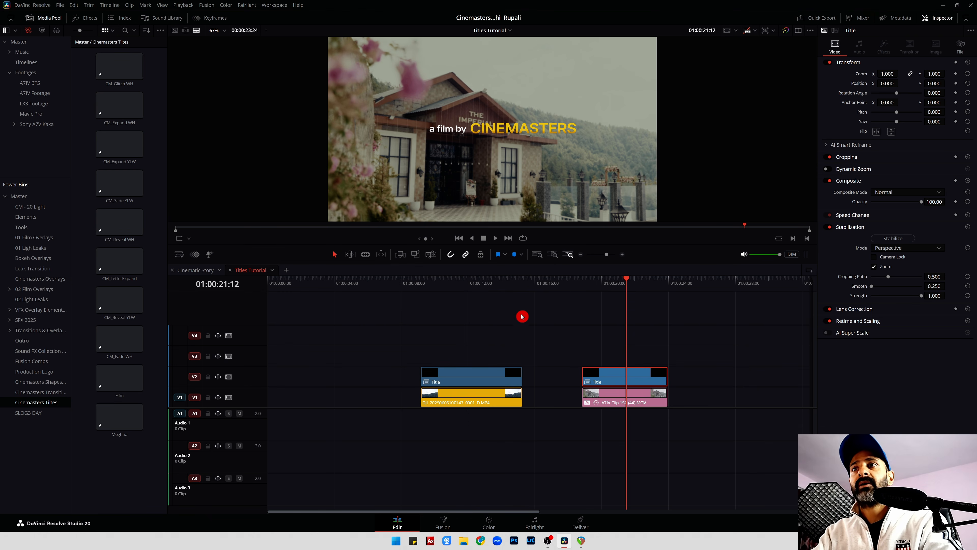
Step: Decompose the Title compound clip in place using clips only and store both Text+ clips in the Cinemasters Tiltes power bin
{"action": "right_click", "coordinate": [619, 382]}
{"action": "mouse_move", "coordinate": [667, 172]}
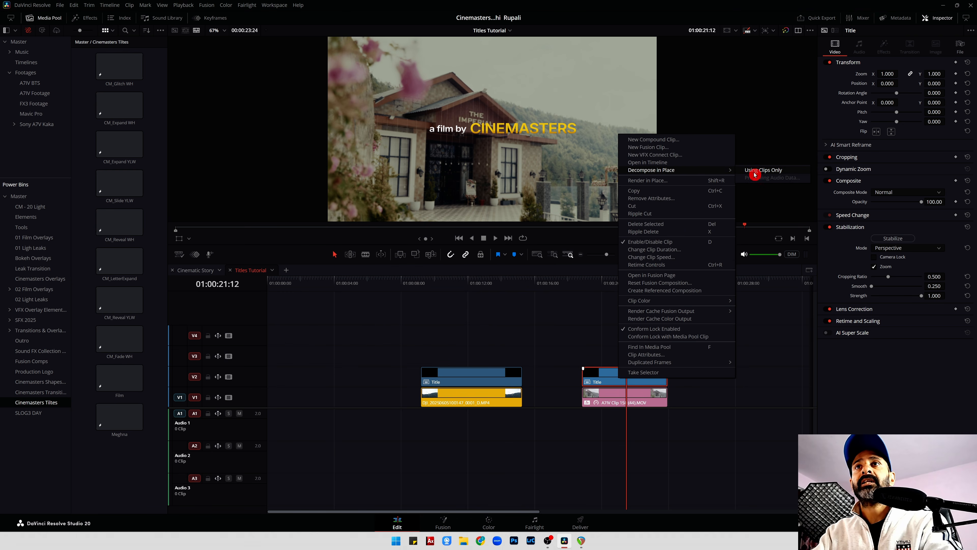
{"action": "left_click", "coordinate": [756, 171]}
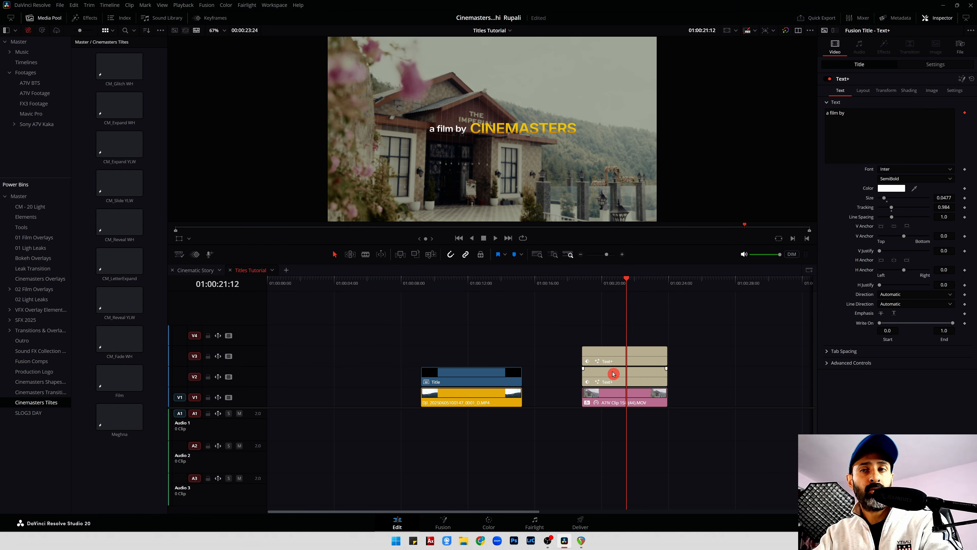
{"action": "left_click_drag", "start_coordinate": [700, 384], "coordinate": [104, 490]}
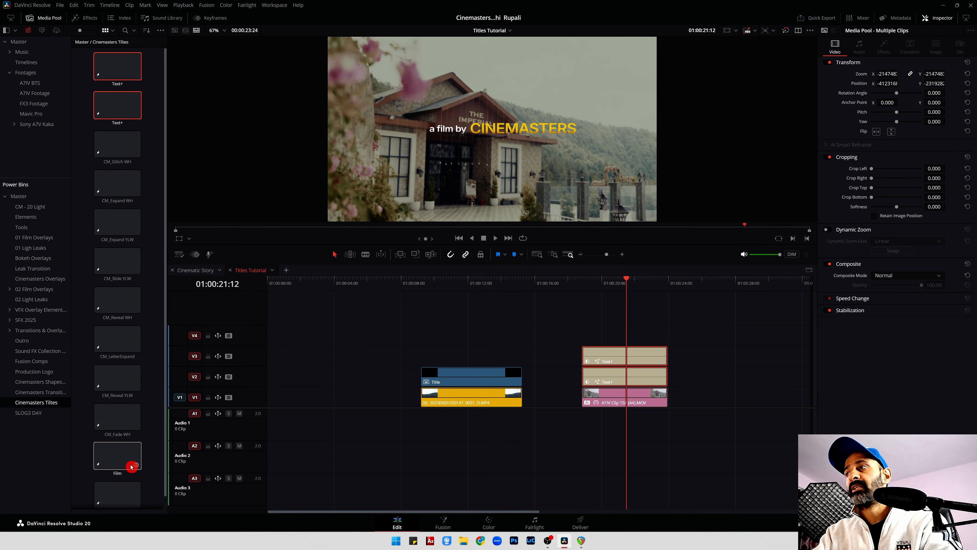
Step: Rename the two stored Text+ clips in the power bin as "Production Name" and "film by"
{"action": "double_click", "coordinate": [118, 68]}
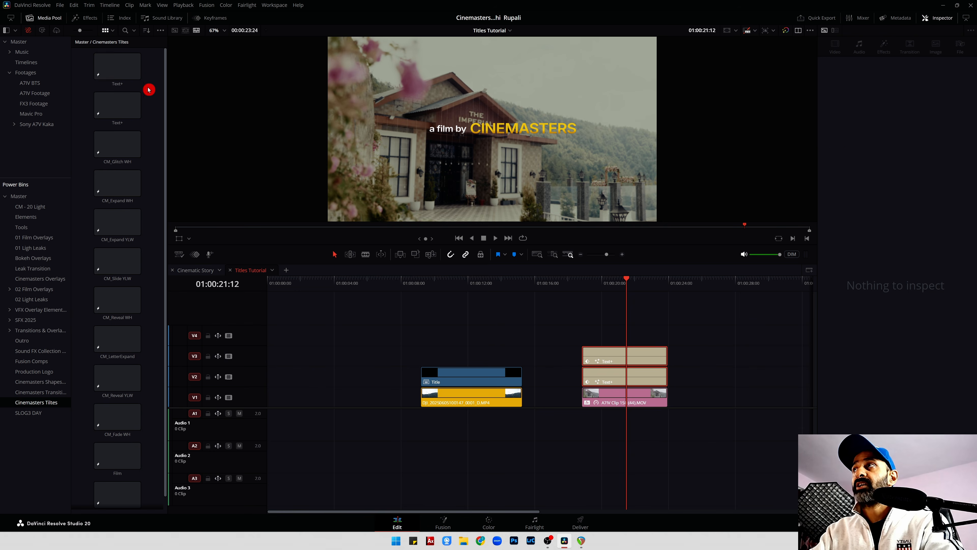
{"action": "left_click", "coordinate": [119, 85]}
{"action": "double_click", "coordinate": [134, 100]}
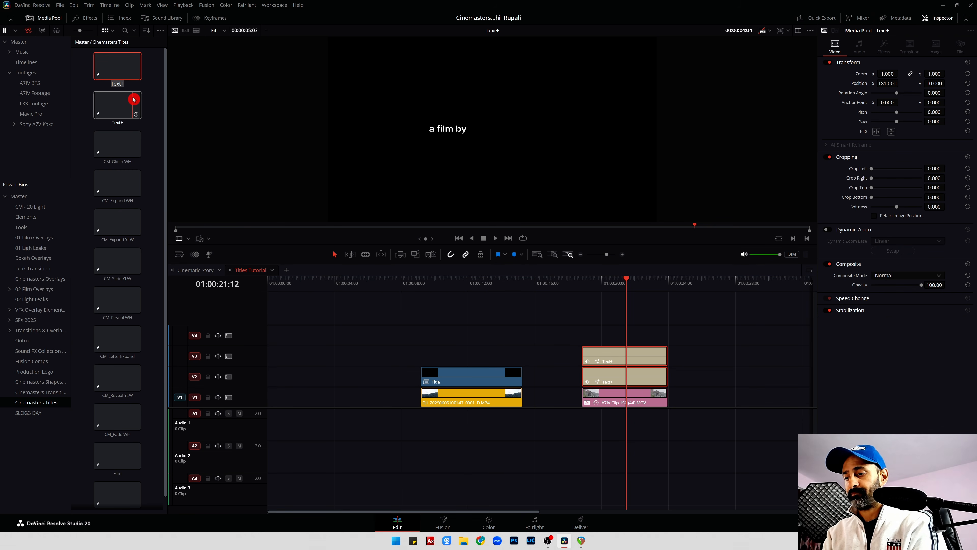
{"action": "type", "text": "Product"}
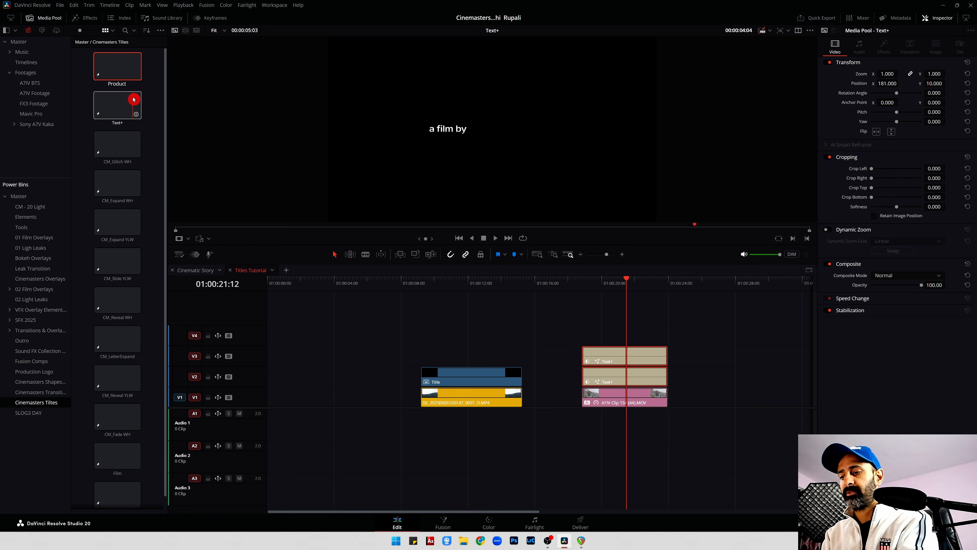
{"action": "type", "text": "ion Name"}
{"action": "key", "text": "Return"}
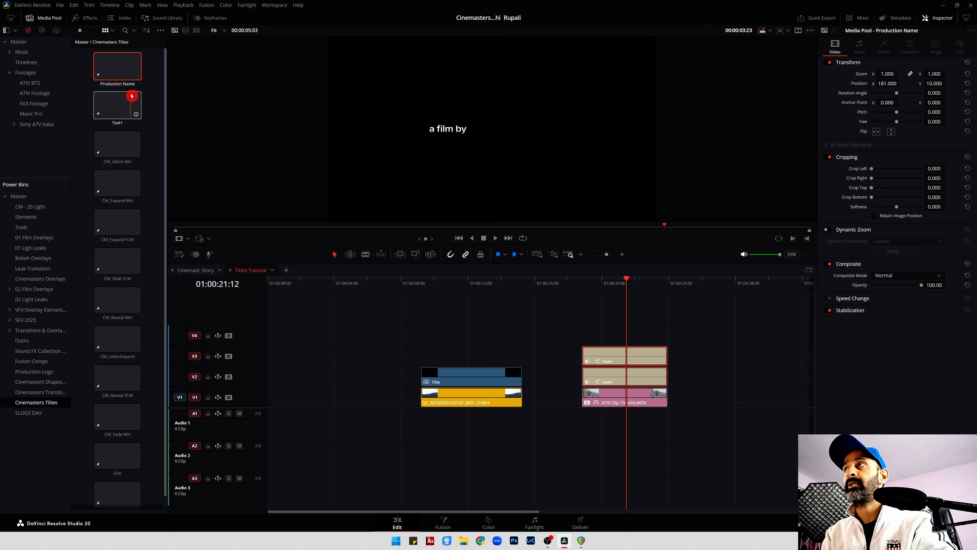
{"action": "double_click", "coordinate": [119, 70]}
{"action": "left_click", "coordinate": [122, 126]}
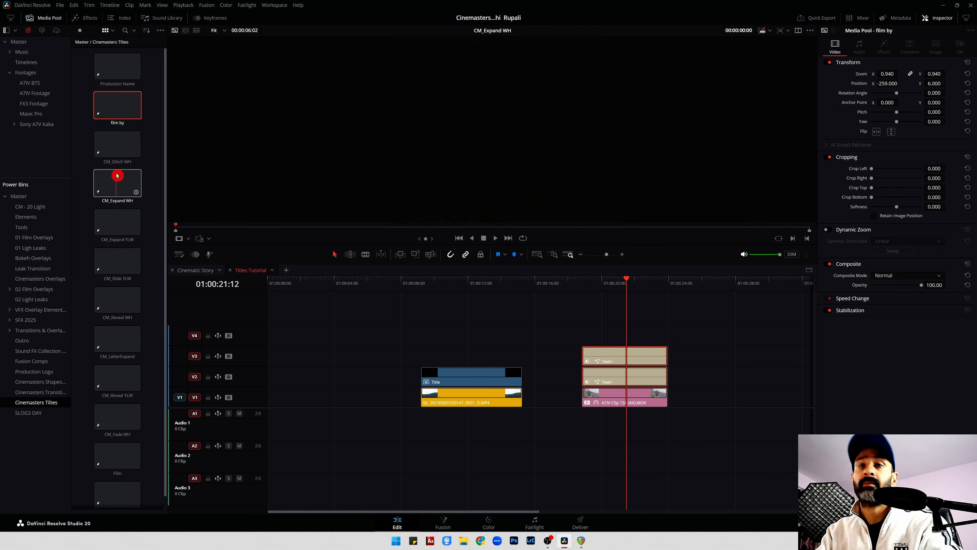
Step: Delete both Text+ clips above the A7IV Clip 150 (44) footage from the timeline
{"action": "left_click", "coordinate": [600, 344]}
{"action": "left_click_drag", "start_coordinate": [587, 326], "coordinate": [617, 386]}
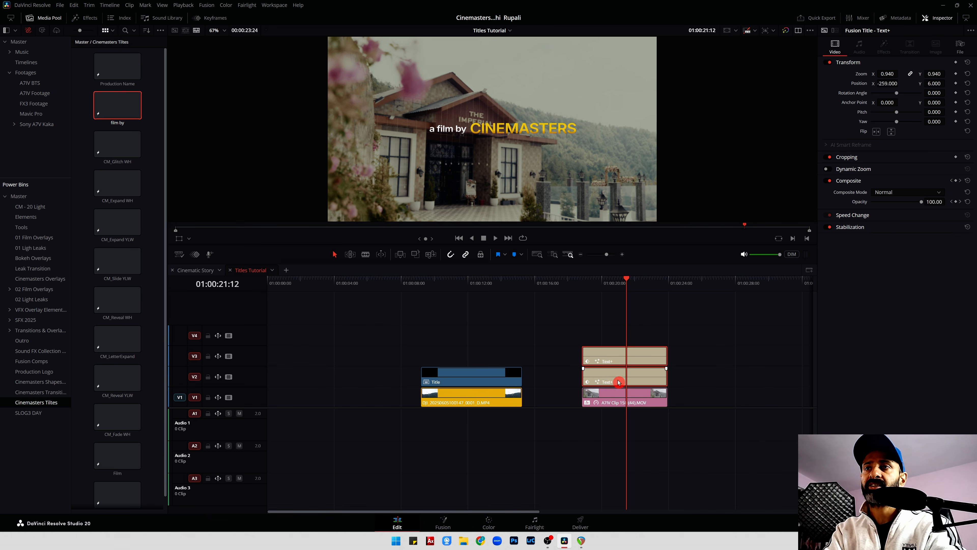
{"action": "key", "text": "Delete"}
Step: Place the stored film by and Production Name titles on V3 and V4 at the start of the A7IV footage and play them back
{"action": "left_click_drag", "start_coordinate": [141, 114], "coordinate": [585, 334]}
{"action": "left_click_drag", "start_coordinate": [117, 68], "coordinate": [582, 365]}
{"action": "mouse_move", "coordinate": [584, 284]}
{"action": "left_mouse_down"}
{"action": "mouse_move", "coordinate": [623, 283]}
{"action": "mouse_move", "coordinate": [584, 284]}
{"action": "left_mouse_up"}
{"action": "key", "text": "space"}
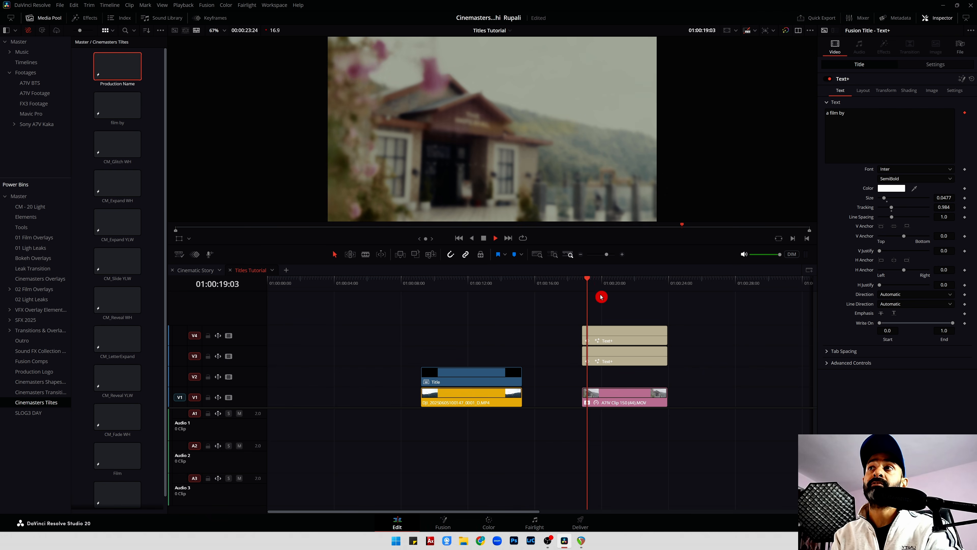
{"action": "key", "text": "space"}
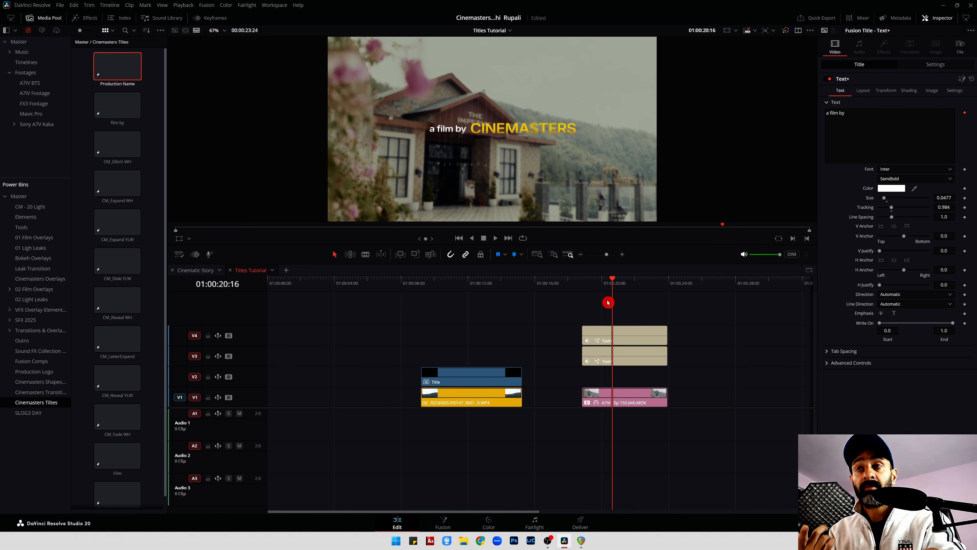
Step: Select the "a film by" Text+ clip on V4 and highlight its editable text
{"action": "scroll", "coordinate": [521, 327], "scroll_direction": "right", "scroll_amount": 3}
{"action": "left_click", "coordinate": [522, 329]}
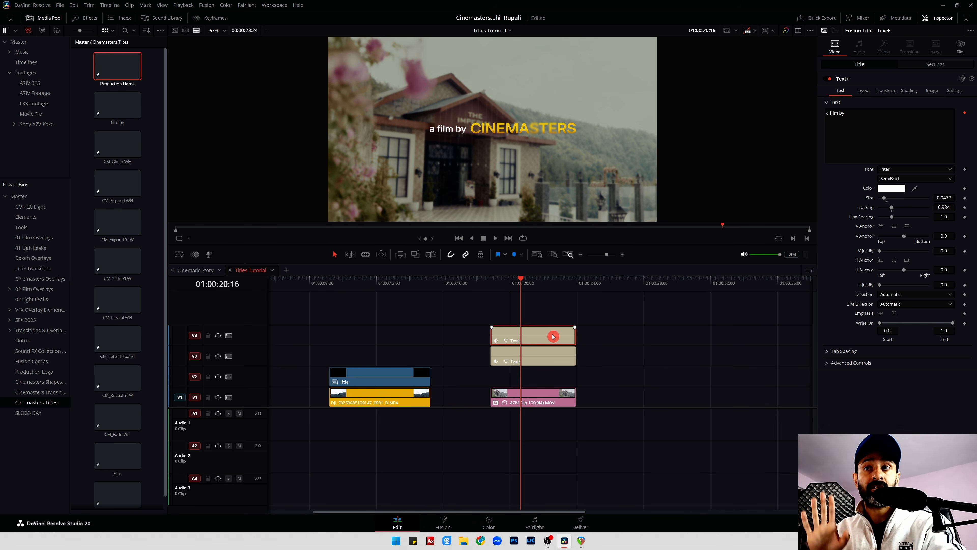
{"action": "left_click", "coordinate": [630, 327]}
{"action": "left_click", "coordinate": [556, 334]}
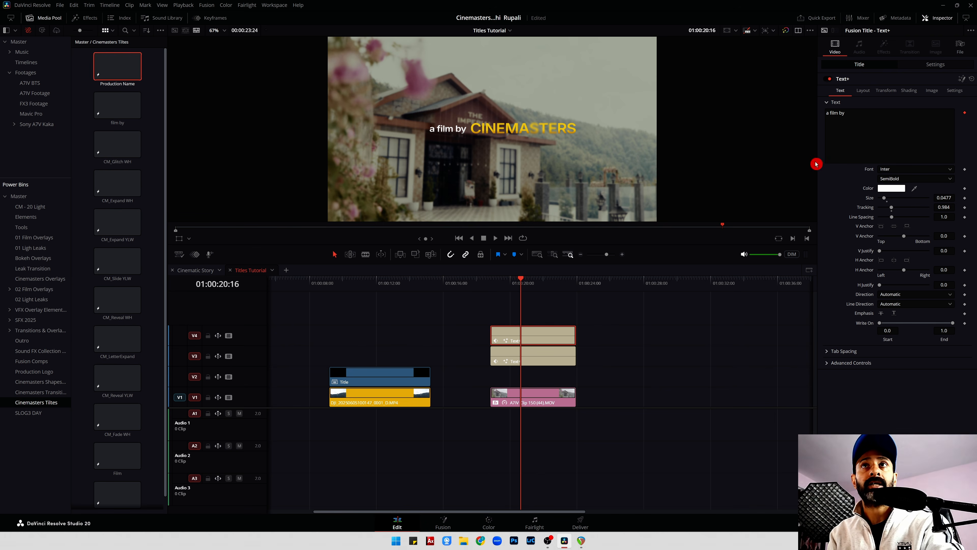
{"action": "triple_click", "coordinate": [837, 113]}
{"action": "left_click", "coordinate": [827, 194]}
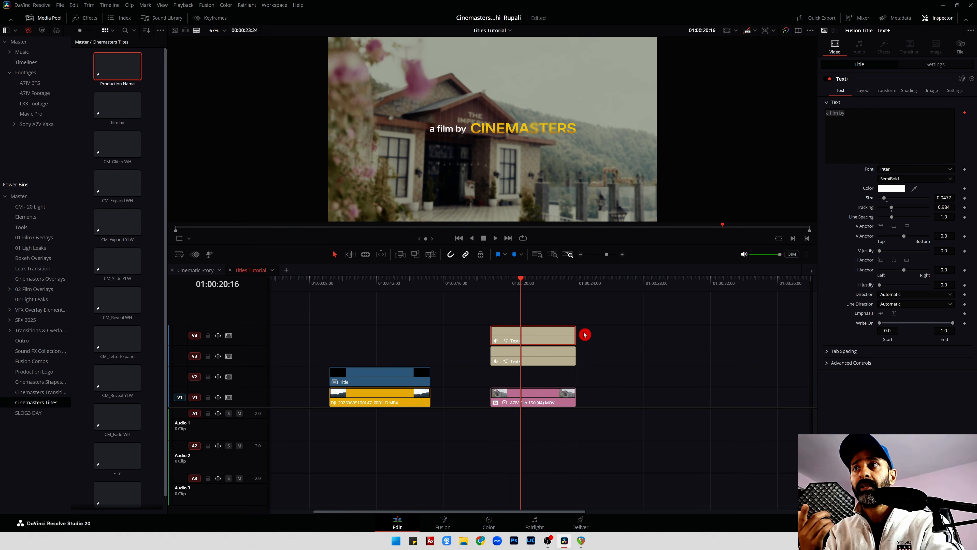
Step: Examine the Text, Transform, Shading and Settings options of the "a film by" title's Follower modifier in Fusion
{"action": "left_click", "coordinate": [443, 523]}
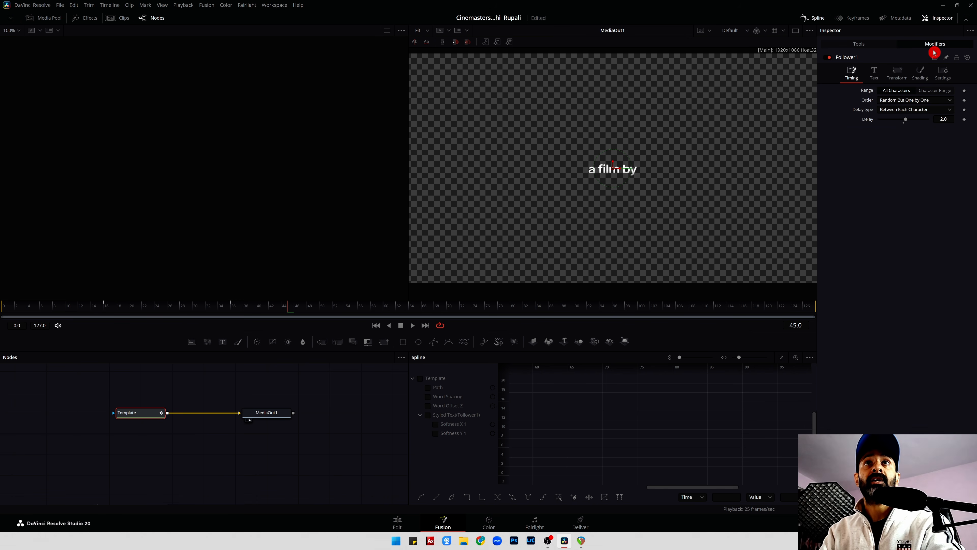
{"action": "left_click", "coordinate": [876, 78]}
{"action": "left_click", "coordinate": [902, 76]}
{"action": "left_click", "coordinate": [920, 75]}
{"action": "left_click", "coordinate": [936, 75]}
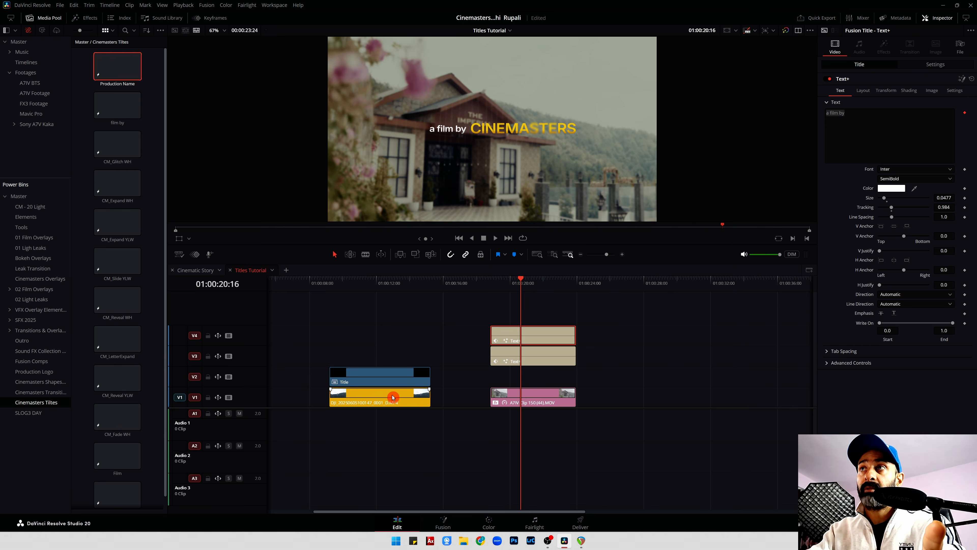
{"action": "double_click", "coordinate": [120, 66]}
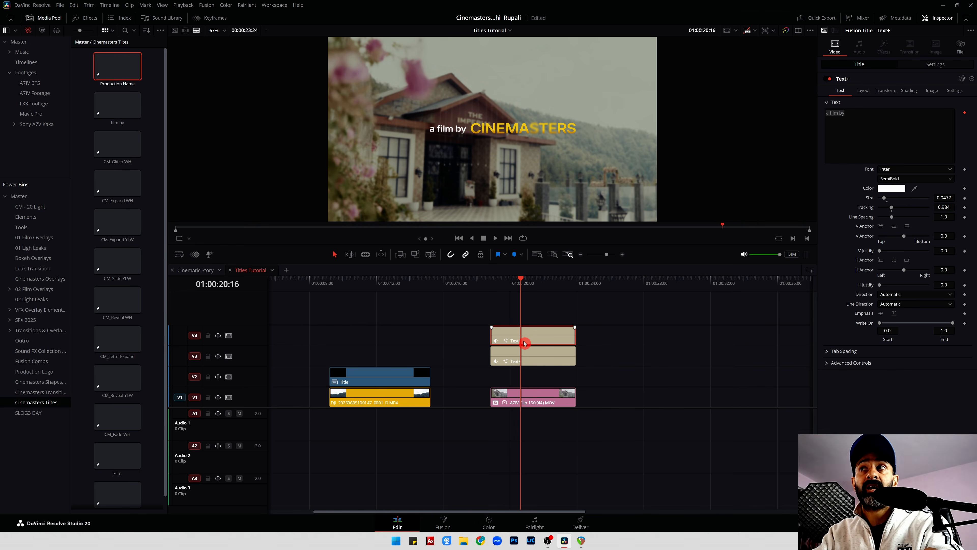
{"action": "mouse_move", "coordinate": [520, 277]}
{"action": "left_mouse_down"}
{"action": "mouse_move", "coordinate": [552, 277]}
{"action": "mouse_move", "coordinate": [510, 277]}
{"action": "mouse_move", "coordinate": [520, 283]}
{"action": "left_mouse_up"}
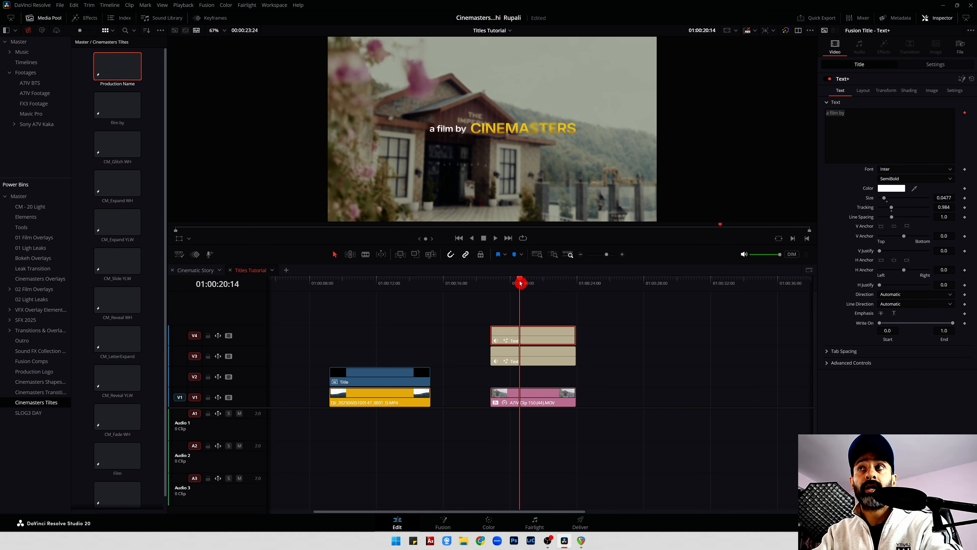